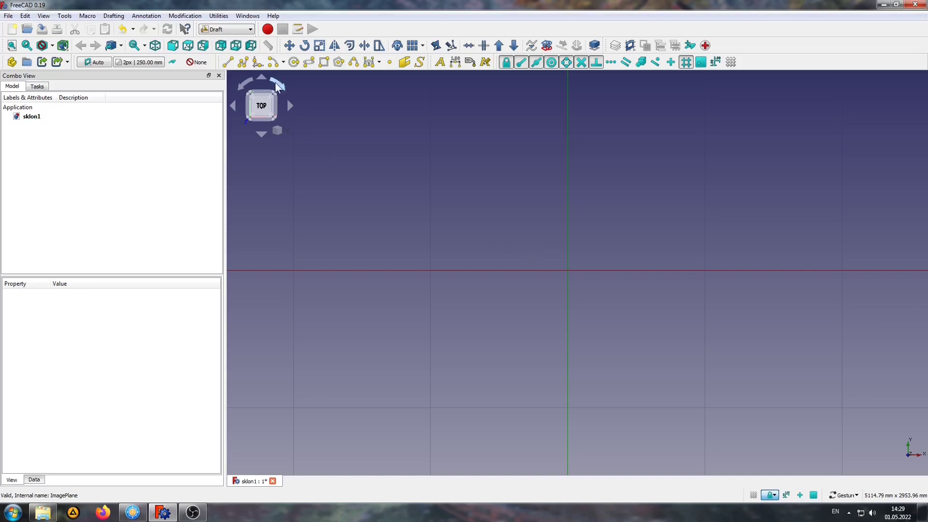
Import the sklon image as an image plane on the XY plane with zero offset, using the Image workbench
left_click(226, 29)
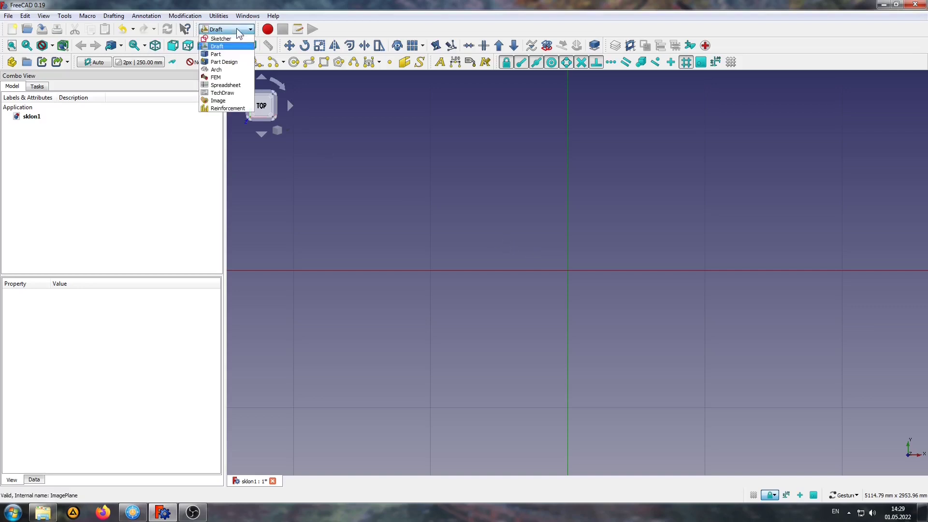
left_click(217, 101)
left_click(100, 60)
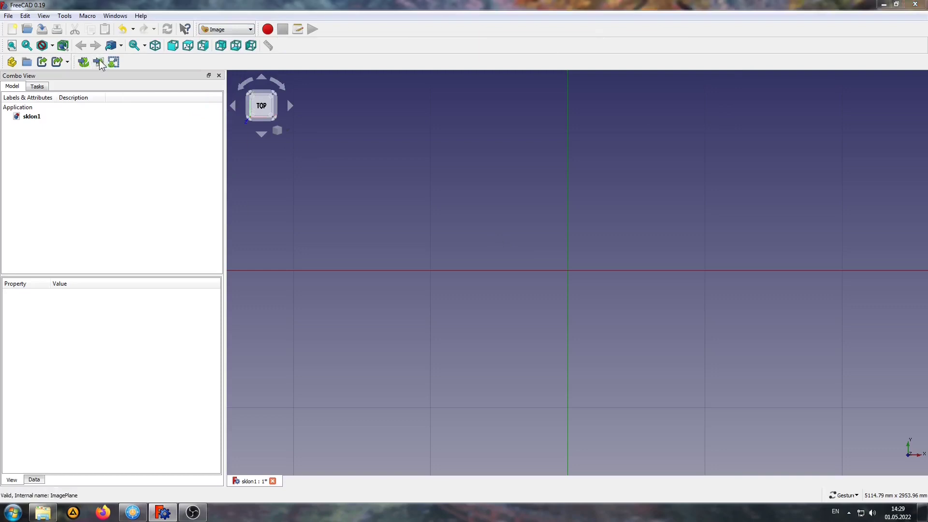
left_click(398, 205)
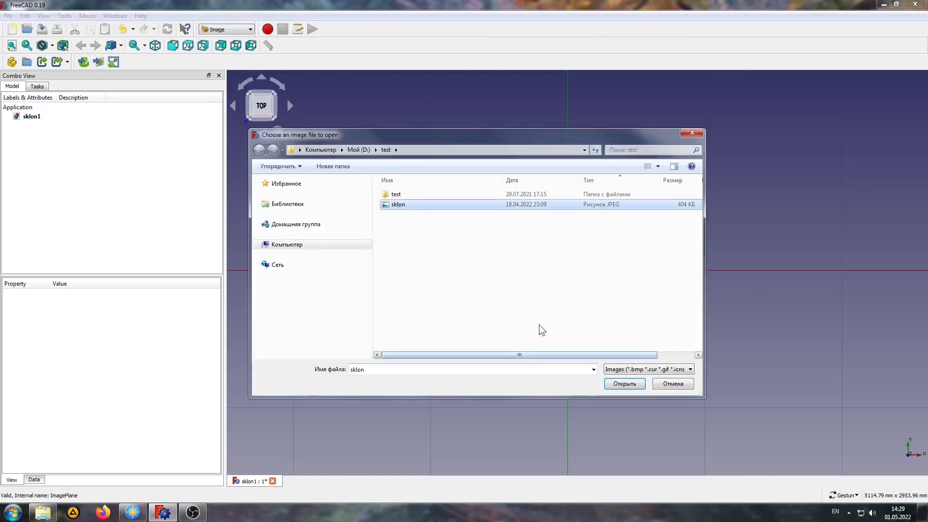
left_click(629, 384)
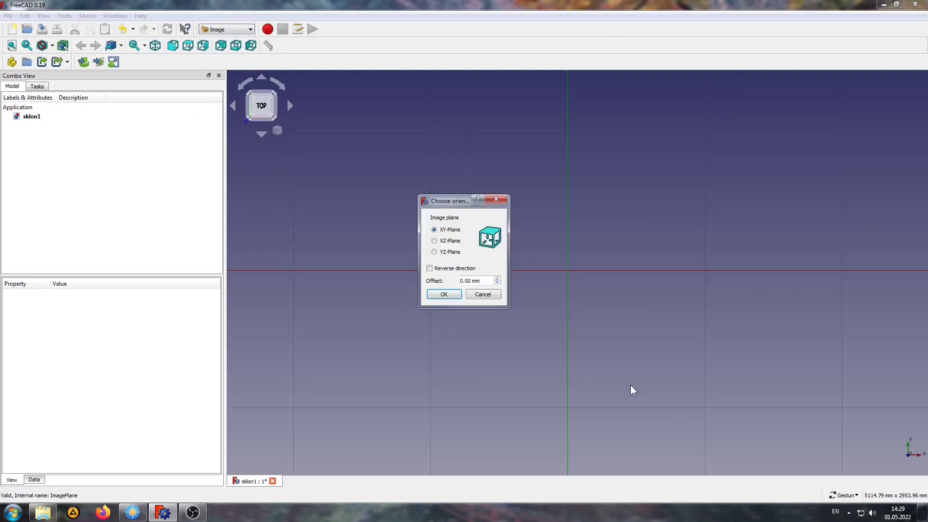
left_click(453, 297)
scroll(576, 272, "up", 3)
scroll(555, 256, "up", 10)
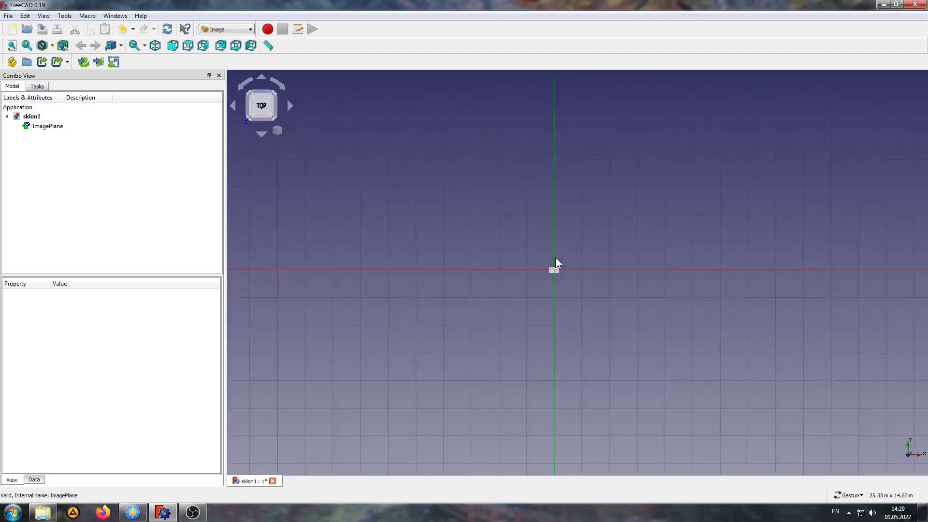
scroll(559, 298, "up", 5)
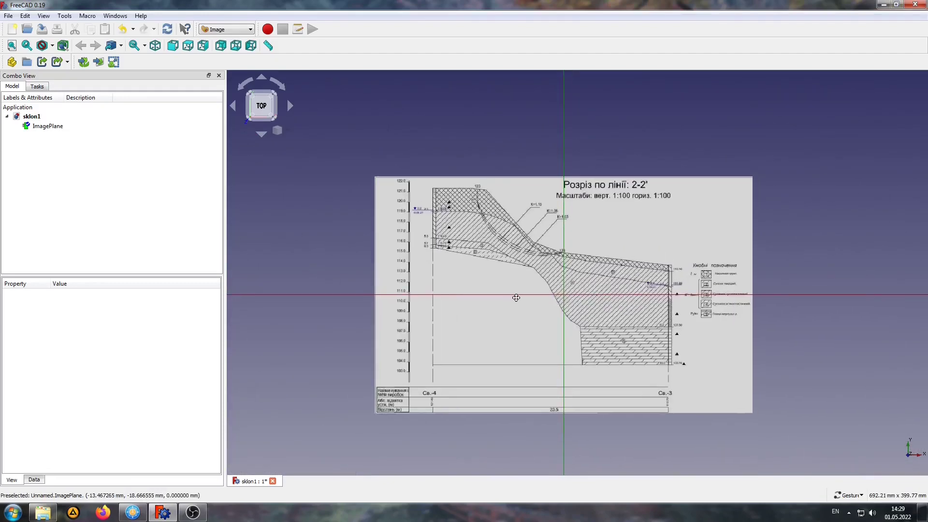
Measure the distance between the 118.0 and 119.0 elevation marks on the drawing's scale bar and delete the measurement
scroll(651, 165, "up", 6)
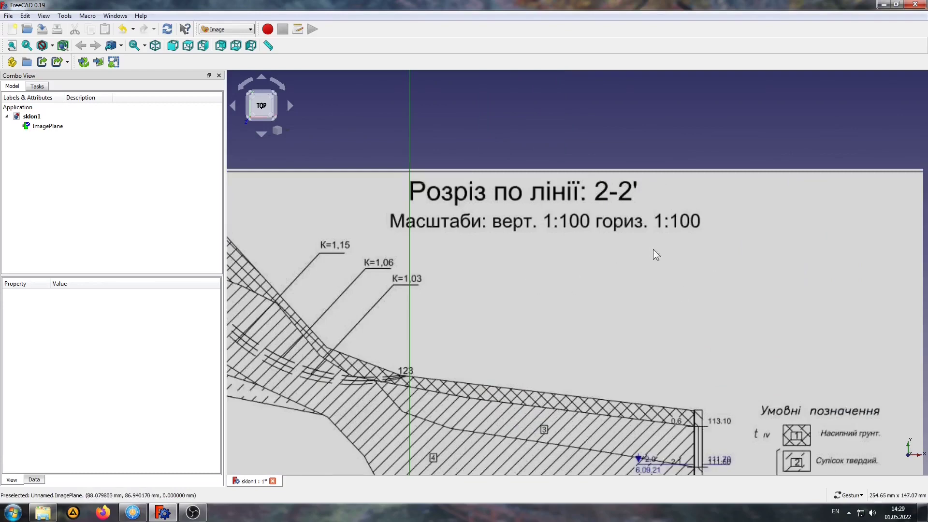
scroll(653, 248, "down", 10)
scroll(476, 254, "up", 6)
scroll(472, 252, "up", 15)
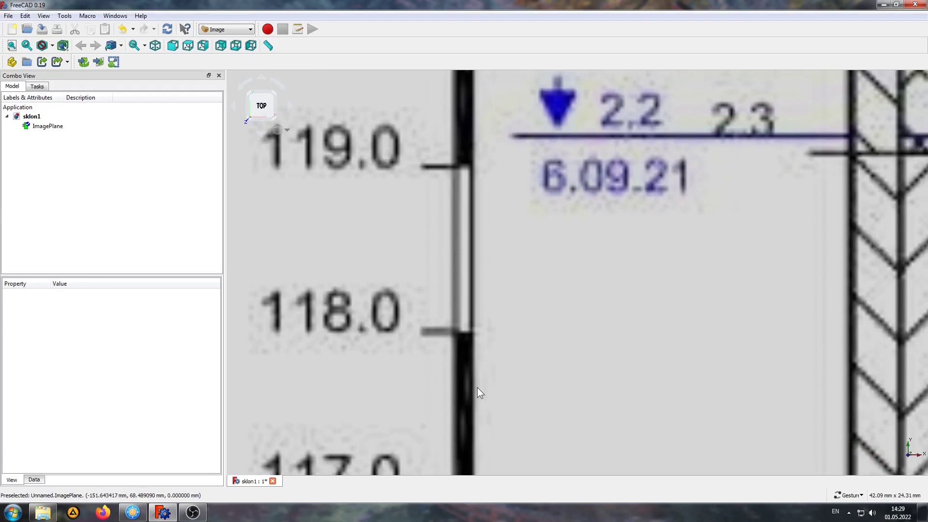
left_click(268, 46)
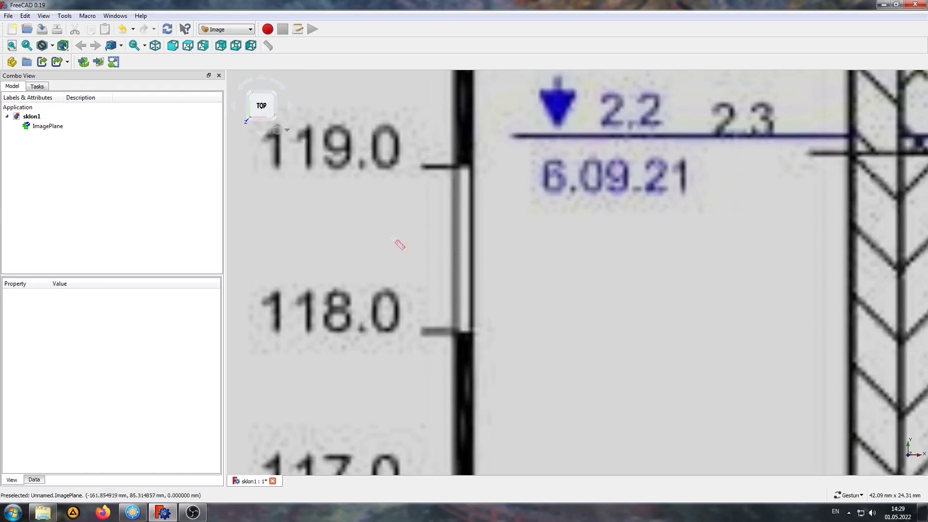
left_click(422, 332)
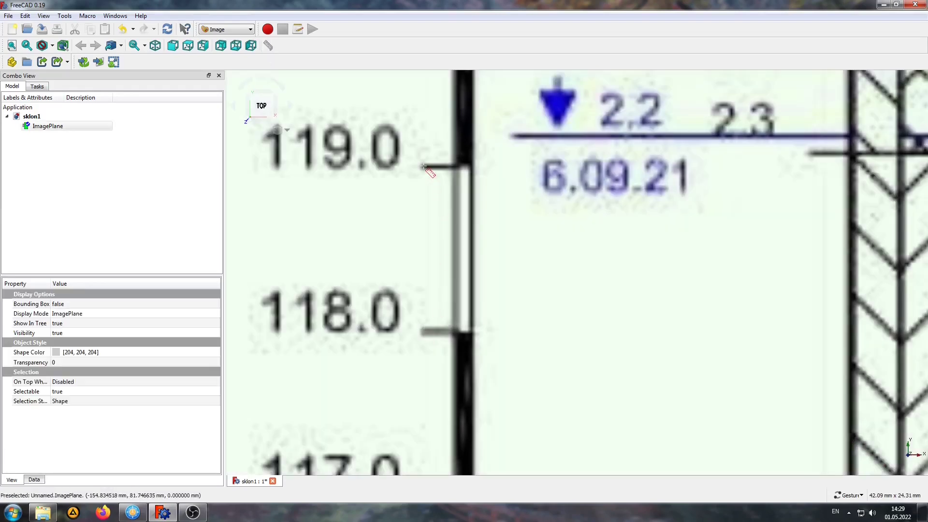
left_click(423, 167)
scroll(442, 253, "up", 3)
scroll(443, 256, "down", 6)
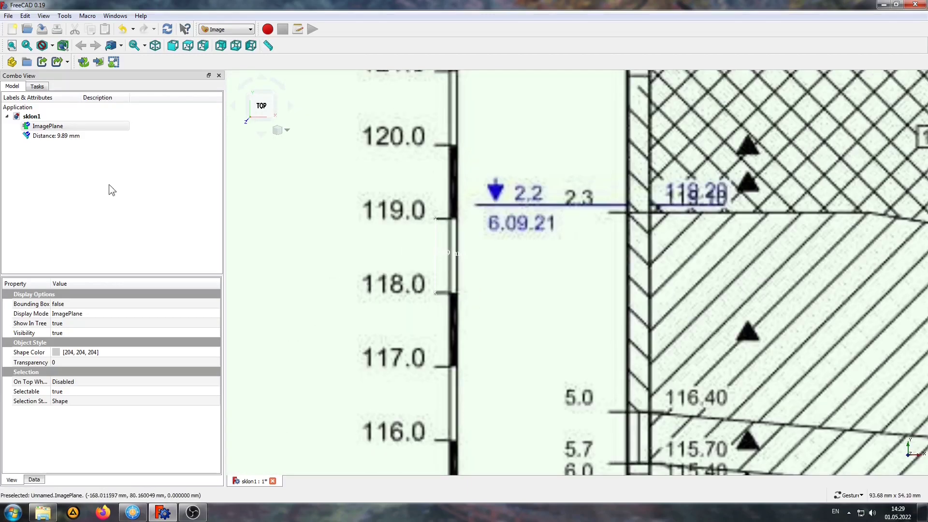
left_click(72, 136)
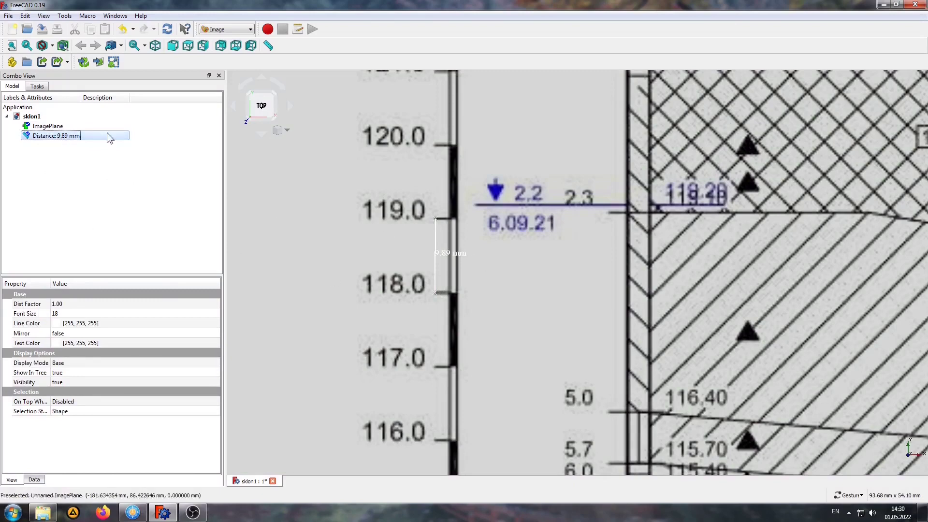
key("Delete")
scroll(233, 169, "down", 3)
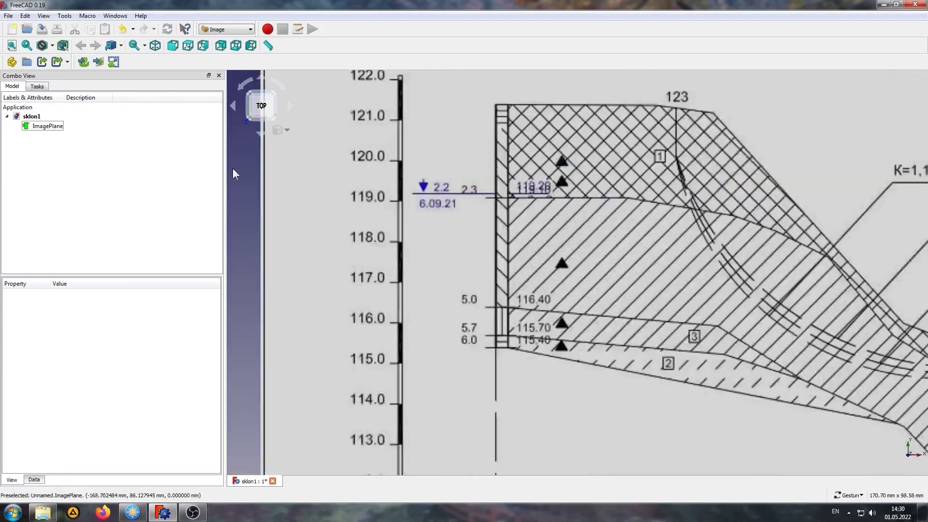
Resize the image plane to an XSize of 37.30 m and a YSize of 23400 mm
left_click(34, 127)
scroll(439, 260, "down", 5)
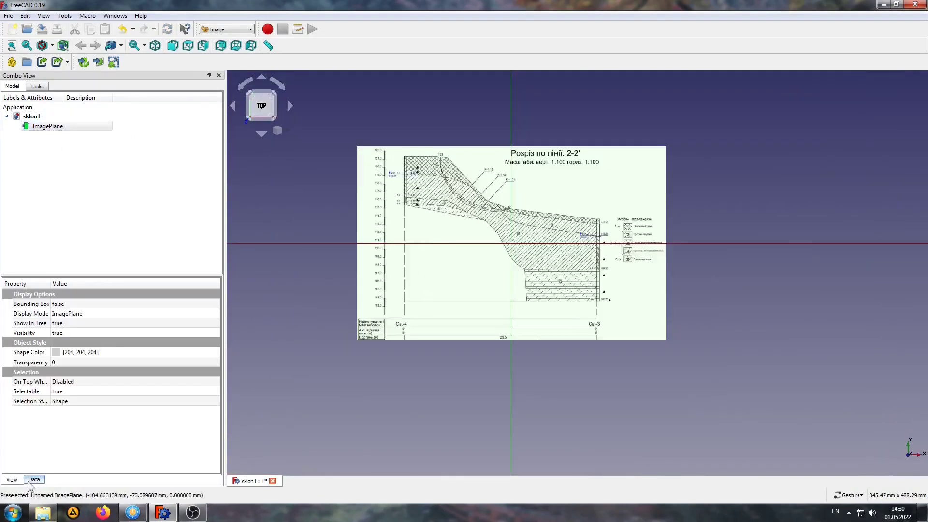
left_click(33, 480)
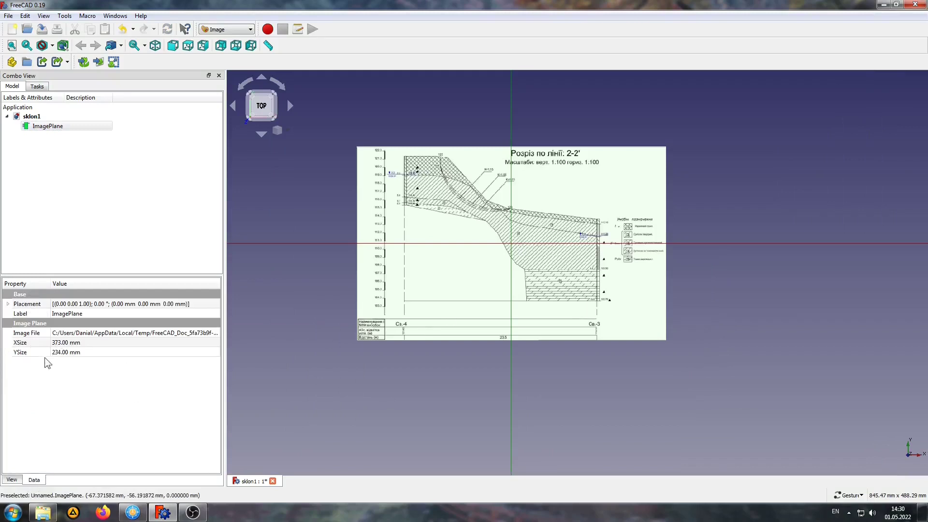
left_click(62, 343)
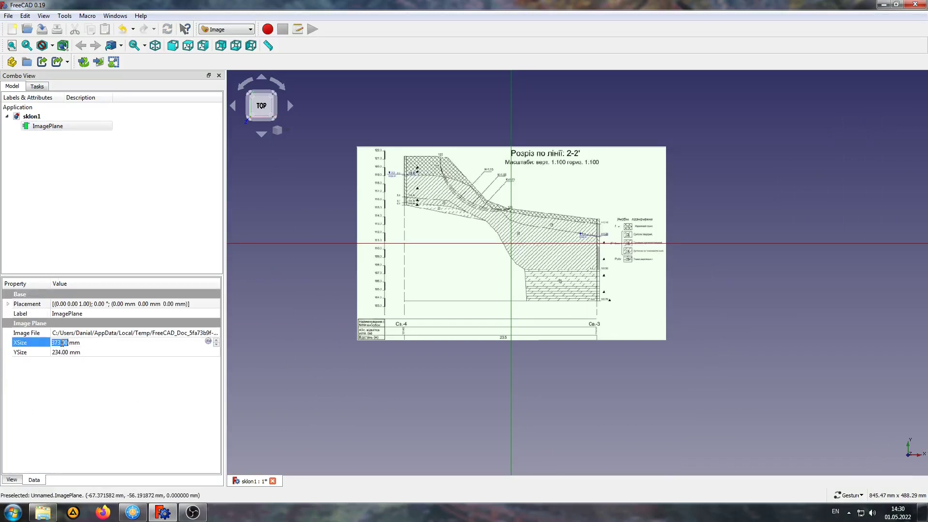
left_click(62, 342)
key("BackSpace")
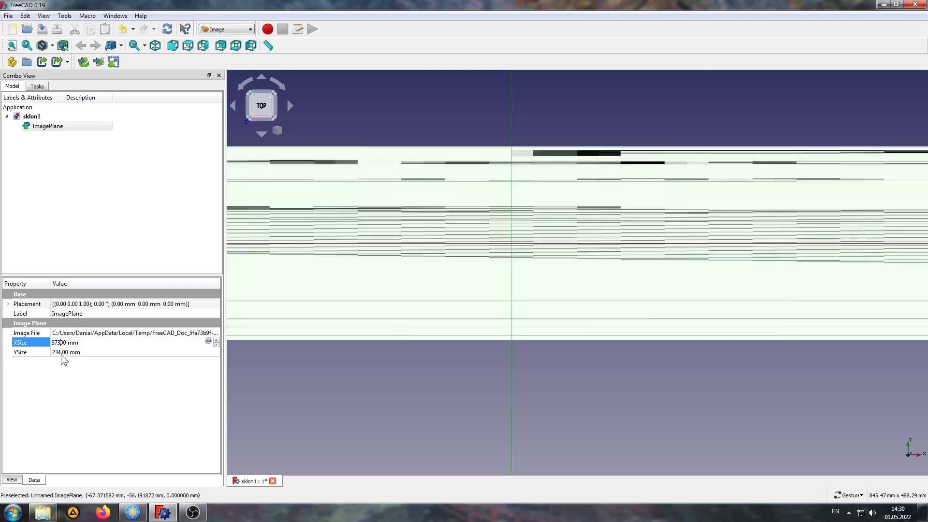
left_click(62, 355)
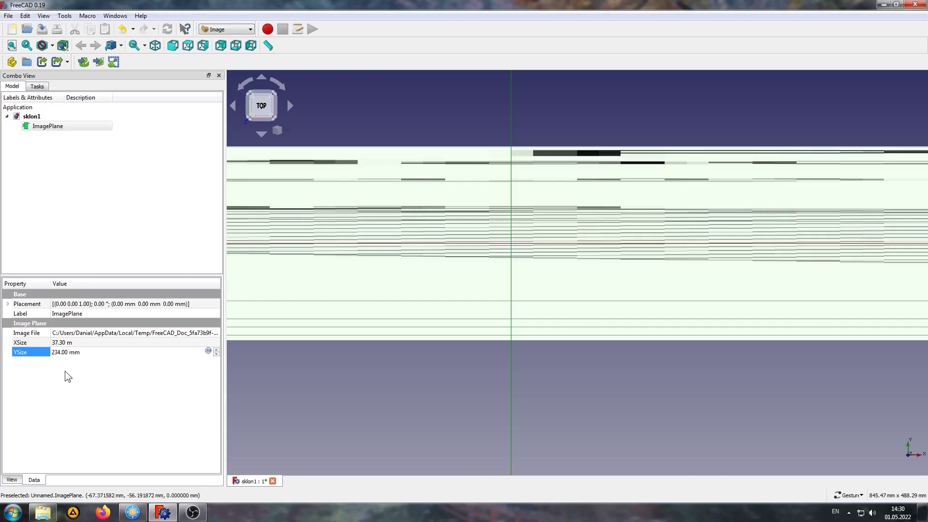
key("BackSpace")
Check the image scale by measuring between the 121.0 and 120.0 elevation marks, and delete the measurement
scroll(483, 306, "down", 10)
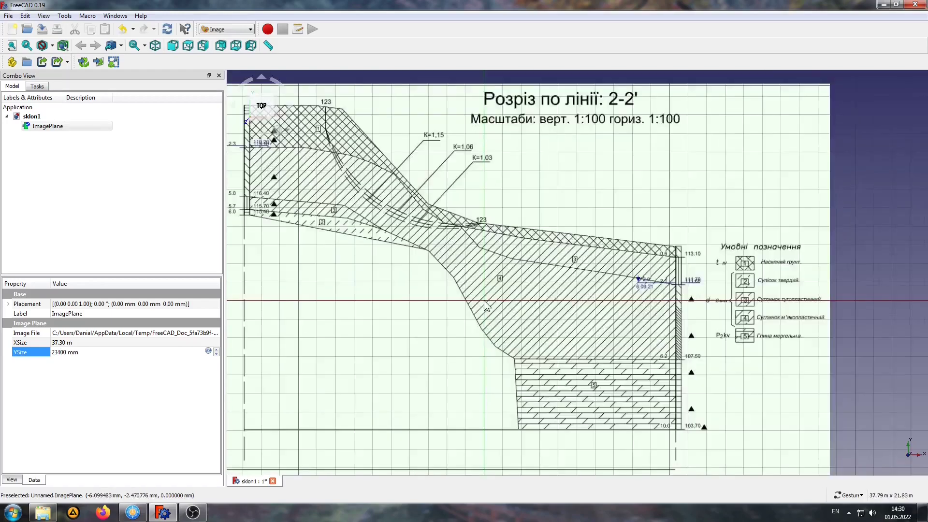
scroll(418, 285, "down", 2)
scroll(387, 207, "up", 8)
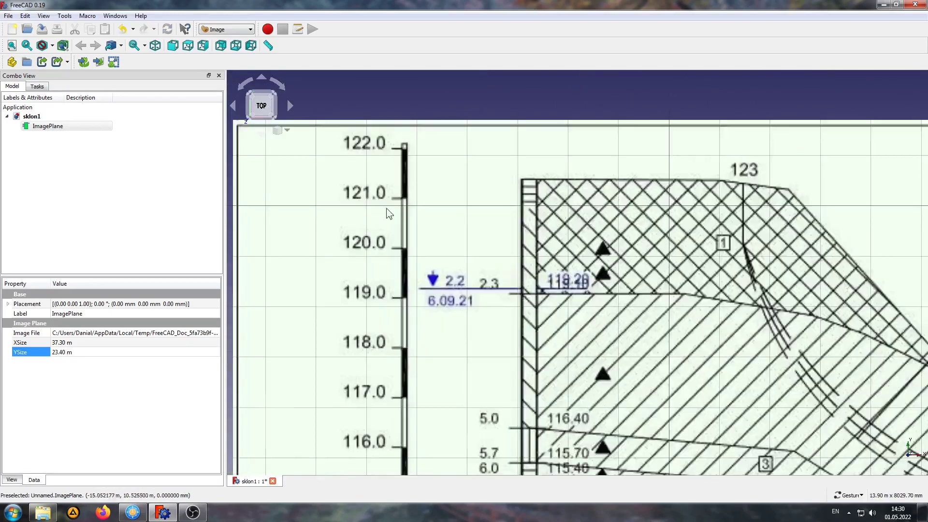
scroll(390, 228, "up", 5)
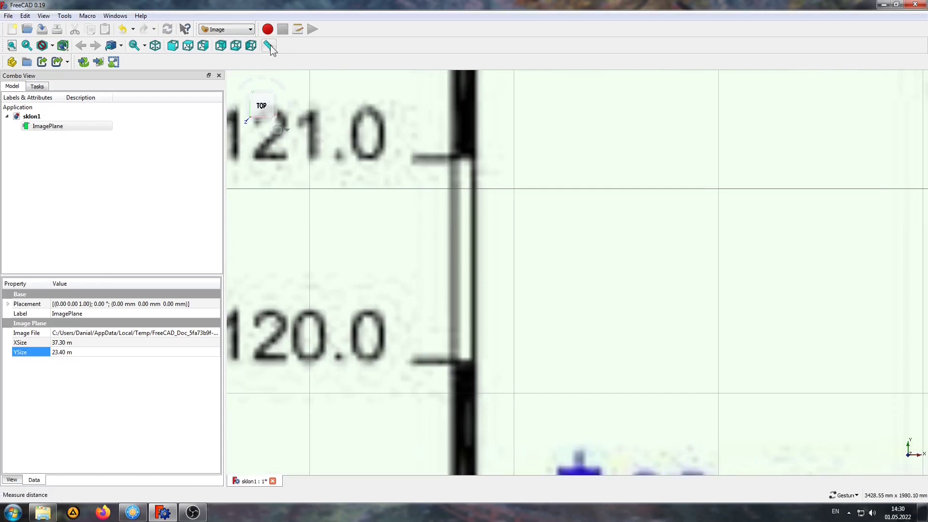
left_click(269, 46)
left_click(414, 157)
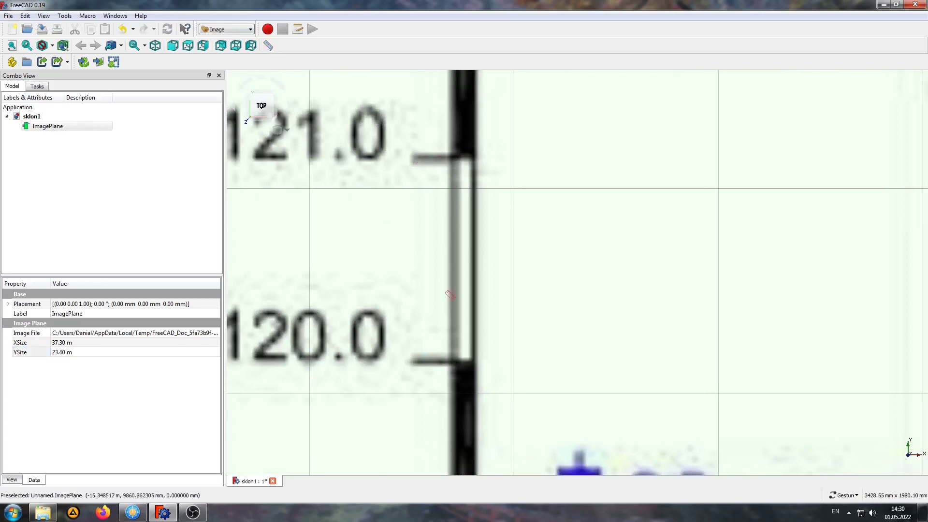
left_click(417, 362)
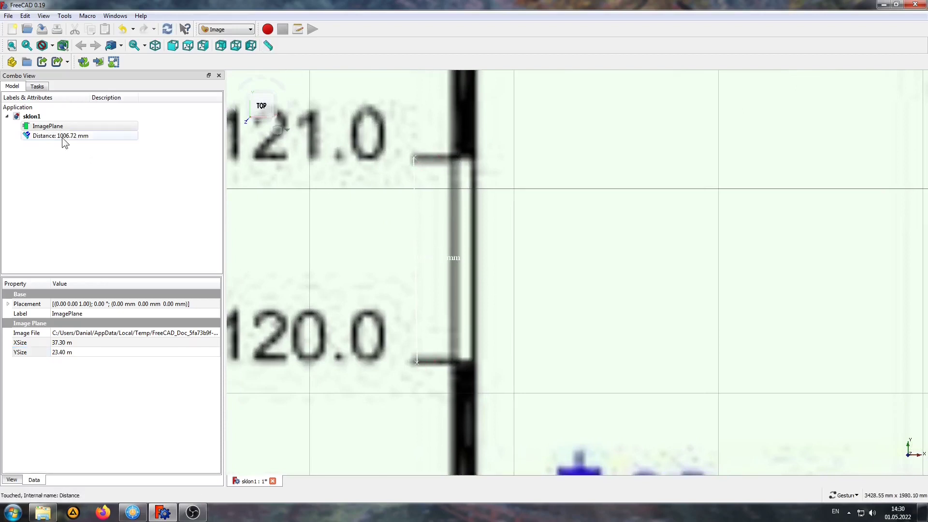
left_click(62, 137)
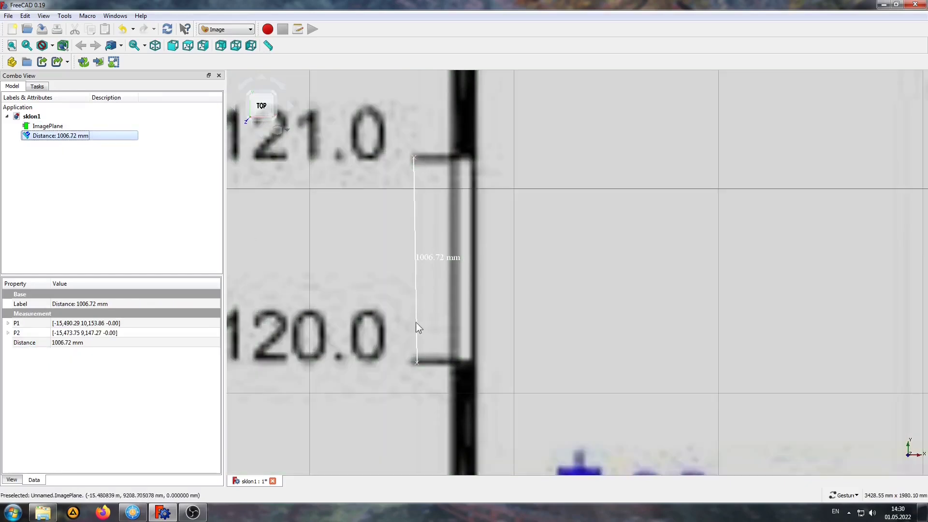
scroll(456, 309, "down", 2)
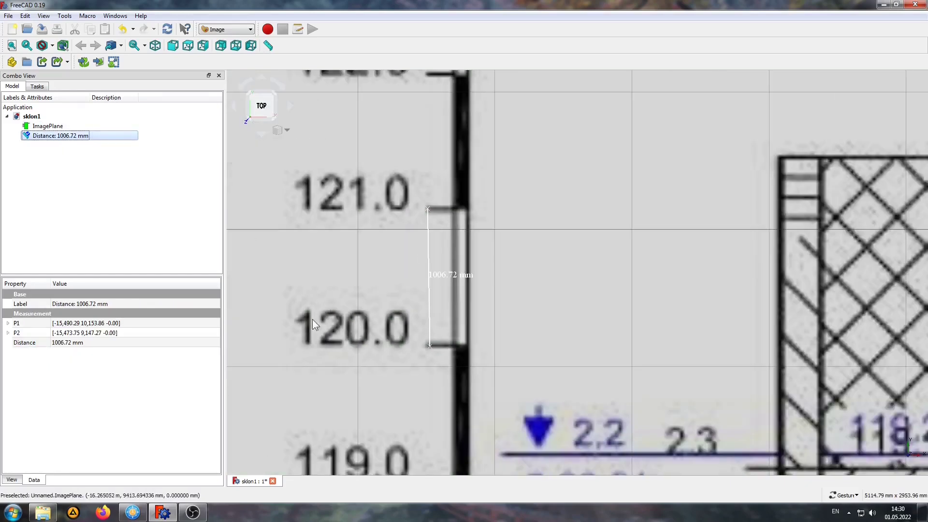
key("Delete")
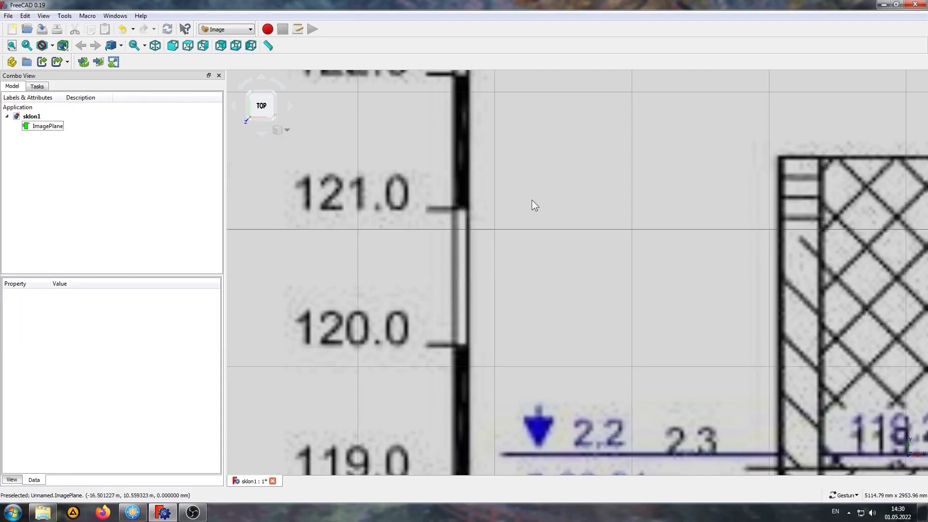
scroll(525, 203, "down", 5)
scroll(535, 224, "down", 3)
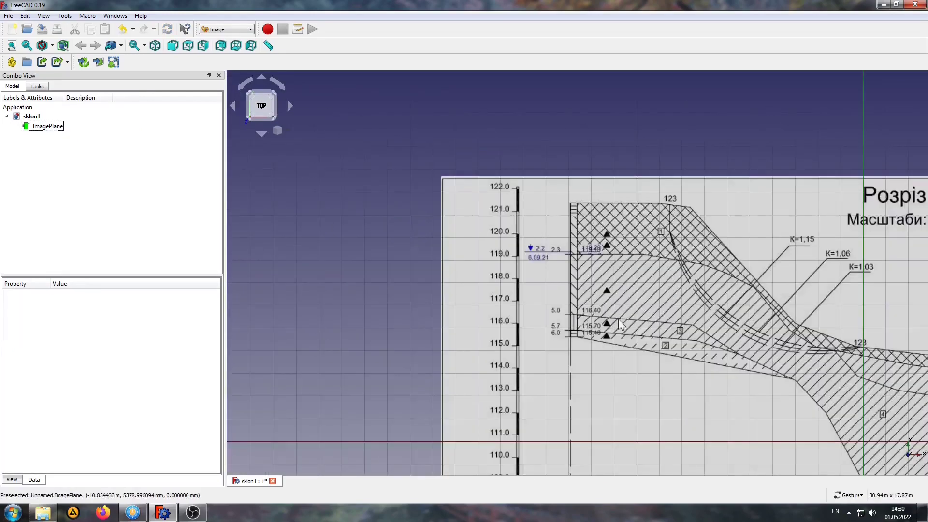
scroll(425, 243, "down", 2)
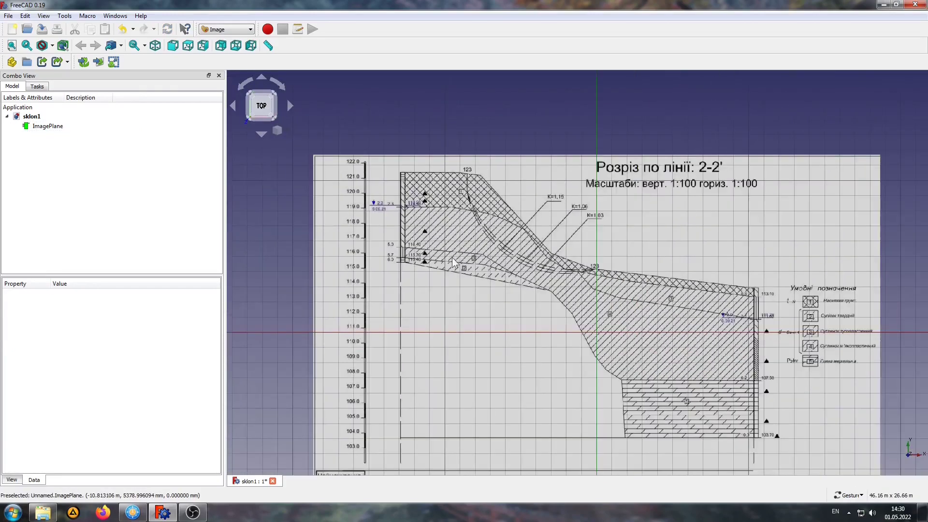
right_click_drag(513, 268, 494, 213)
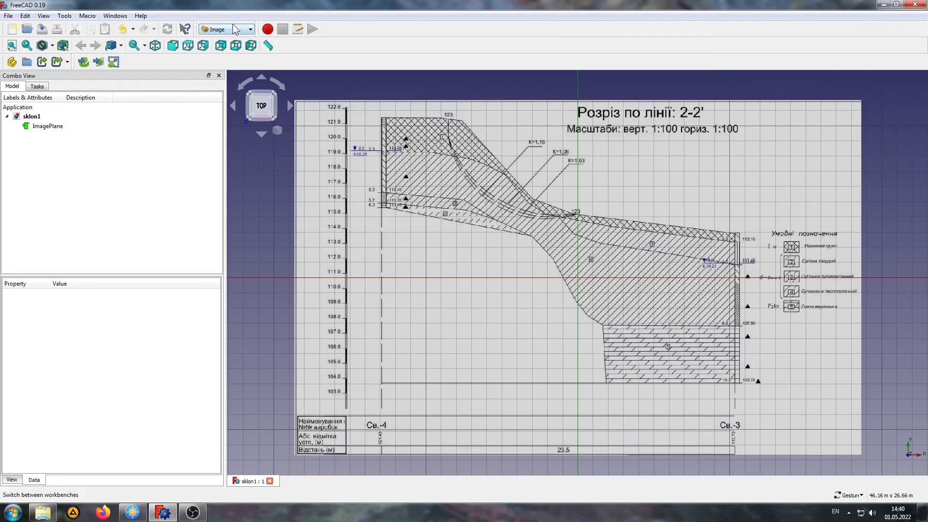
Create a new spreadsheet in the Spreadsheet workbench and set its label to "data"
left_click(233, 29)
left_click(223, 85)
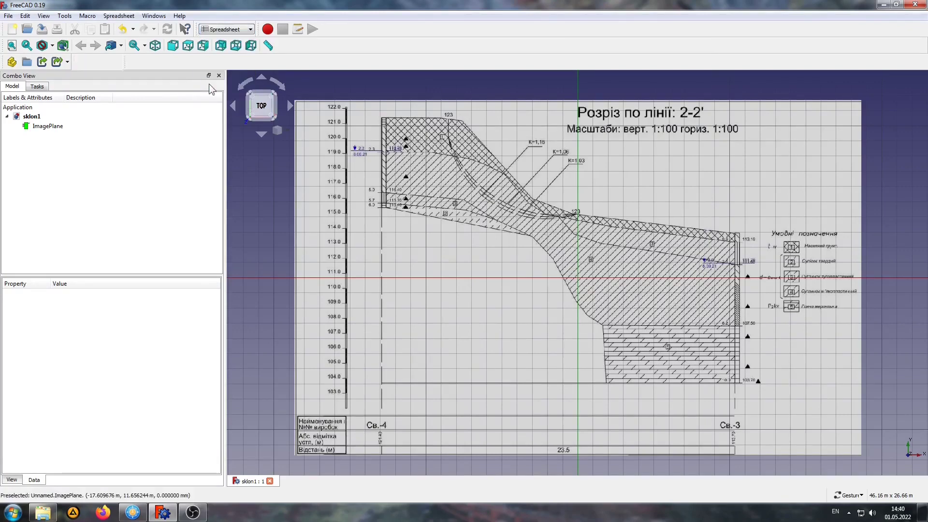
left_click(83, 61)
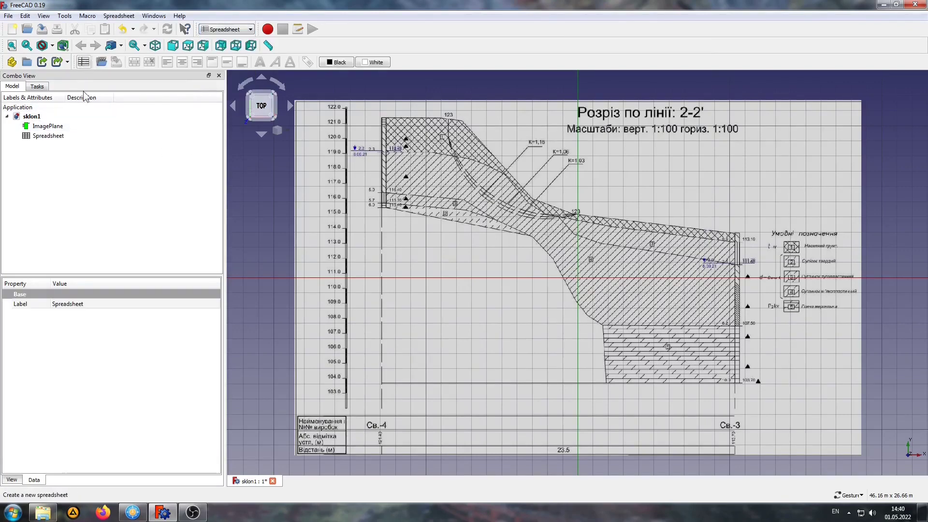
left_click(48, 136)
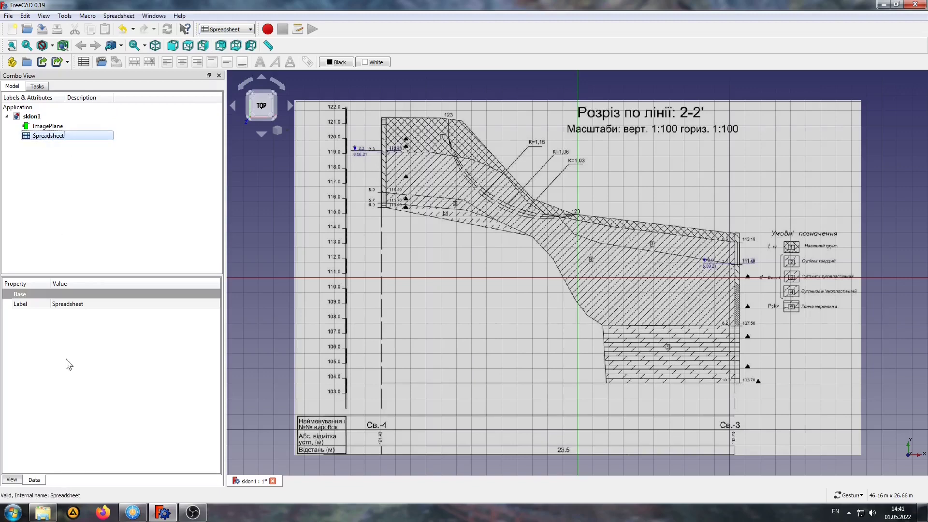
left_click(88, 304)
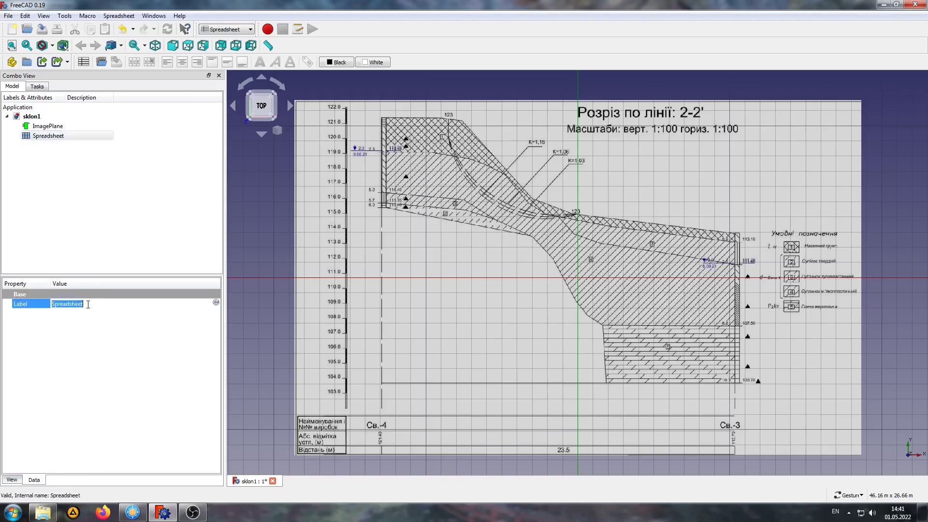
type("data")
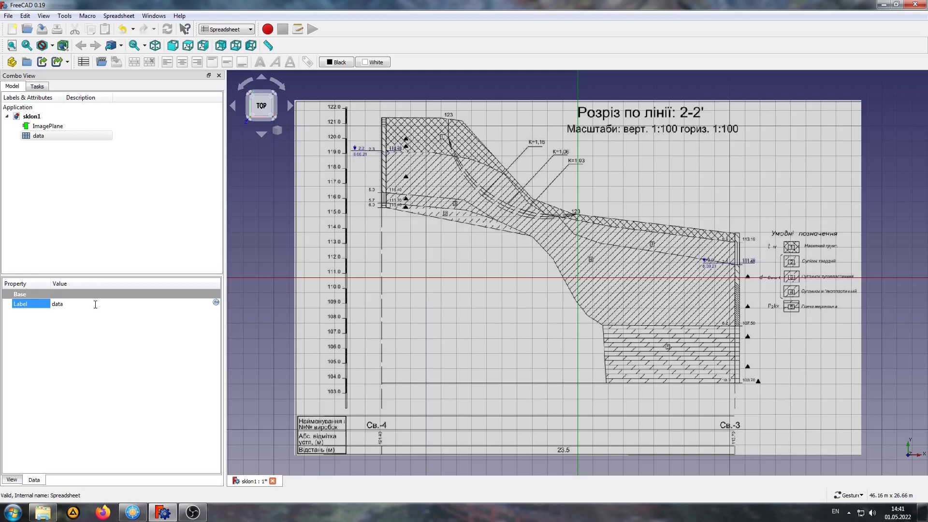
key("Return")
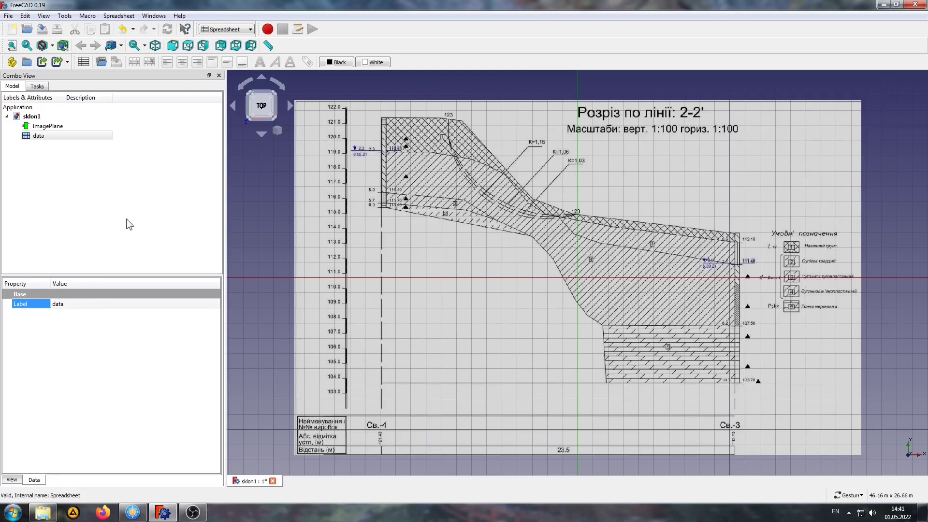
Open the data spreadsheet and enter the labels X, Y and R in cells A1, A2 and A3
left_click(7, 137)
double_click(30, 138)
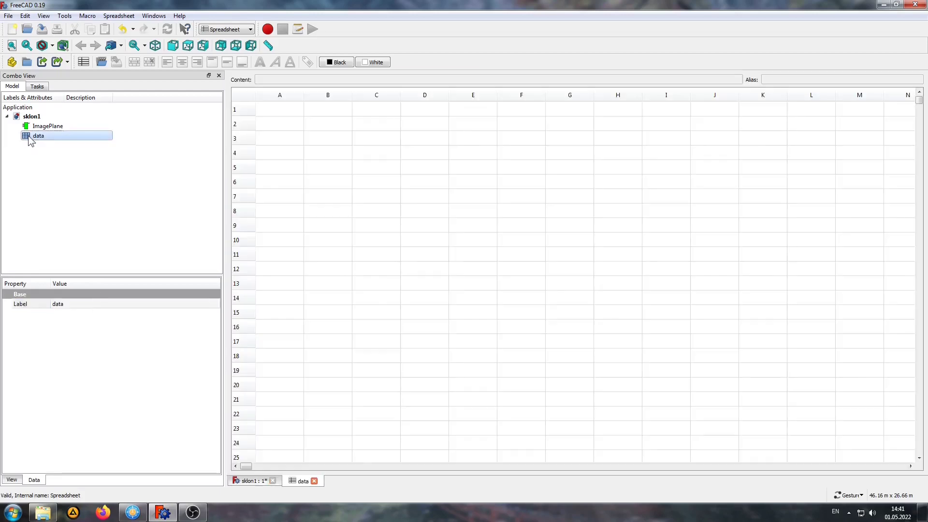
left_click(280, 111)
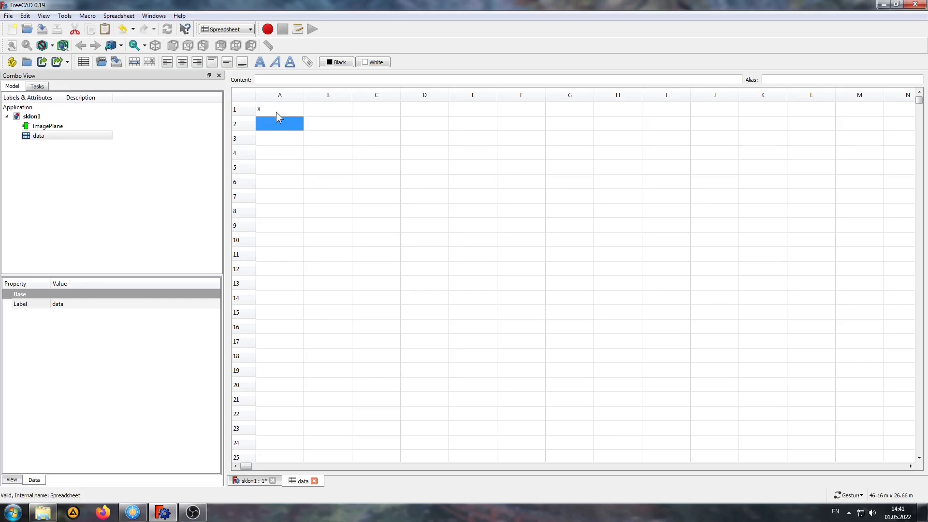
key("Return")
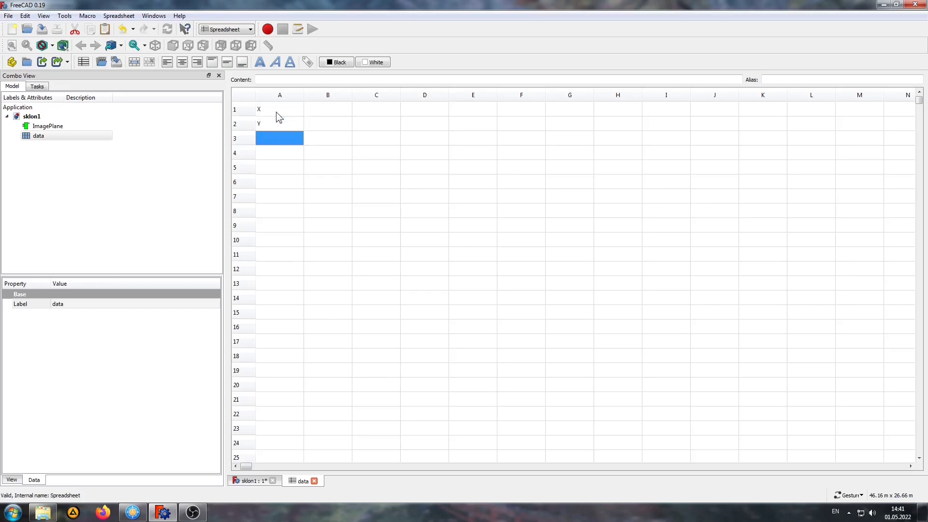
type("R")
key("Return")
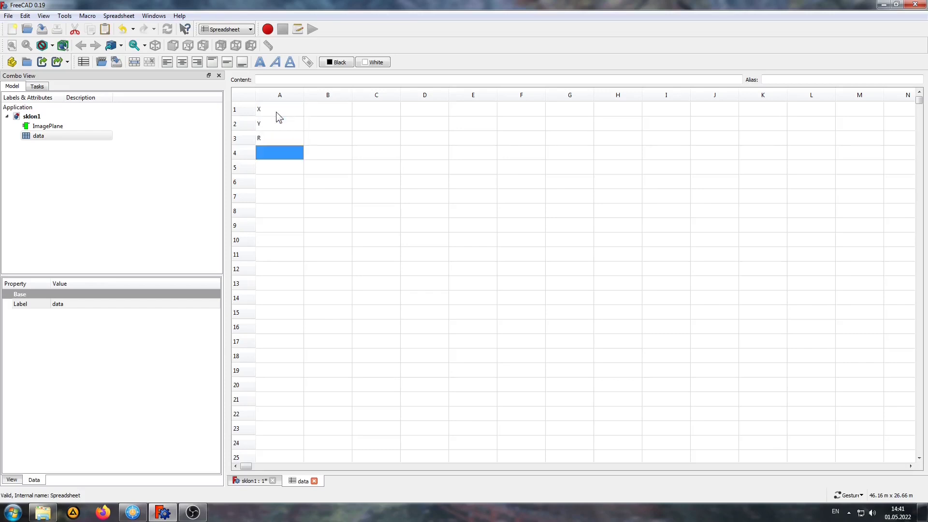
Center-align the X, Y and R labels in cells A1 to A3
left_click_drag(277, 112, 278, 139)
left_click(184, 64)
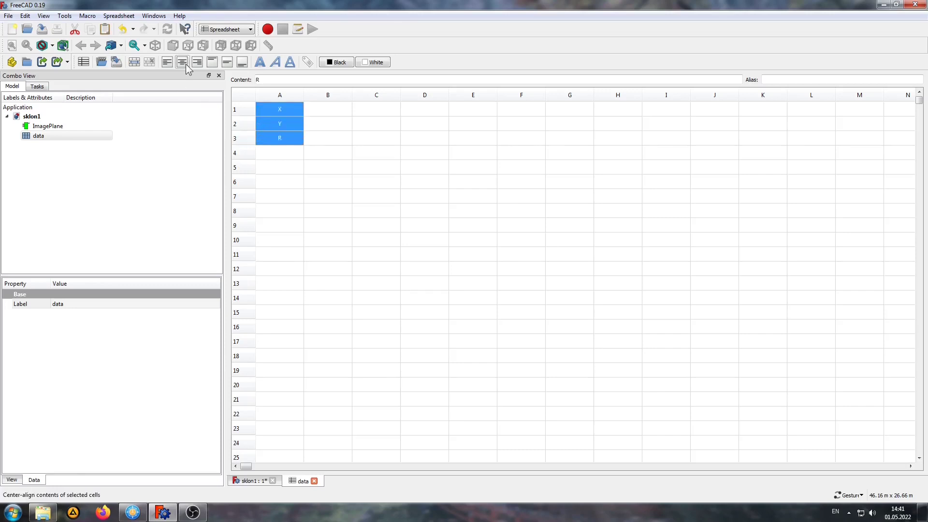
left_click(318, 150)
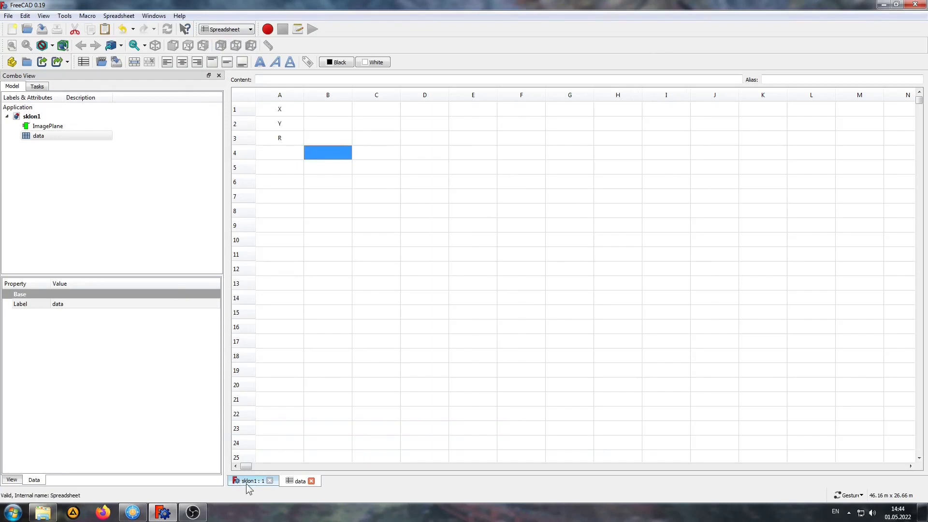
Return to the sklon1 drawing view and set the image plane's transparency to 60
left_click(246, 482)
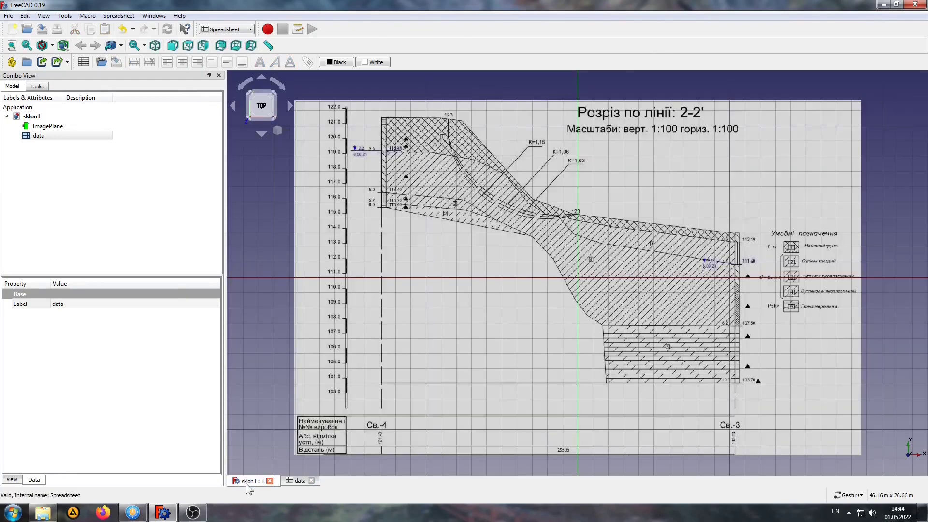
left_click(48, 126)
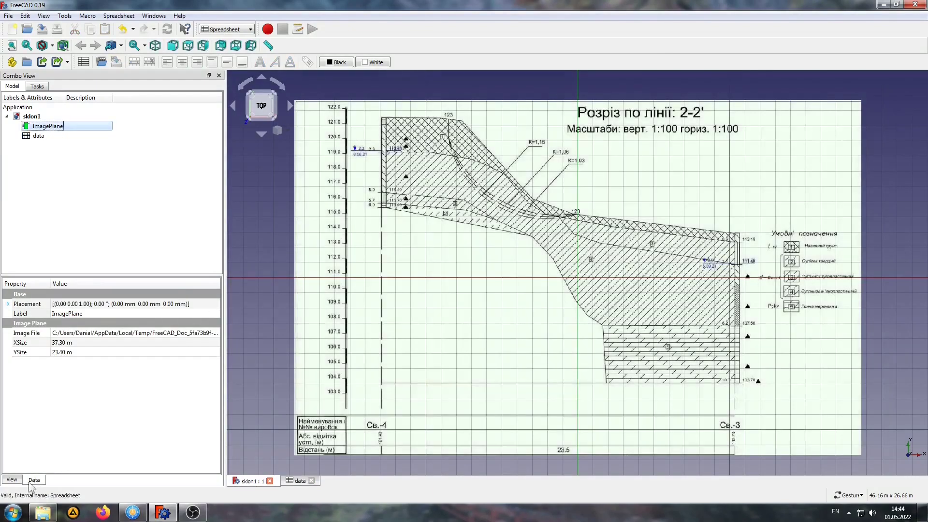
left_click(14, 483)
left_click(64, 367)
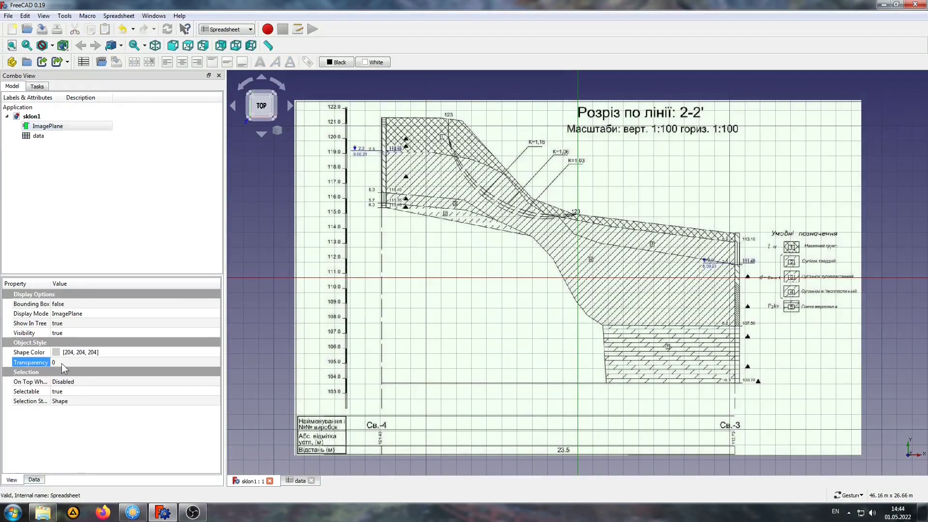
left_click(64, 364)
type("60")
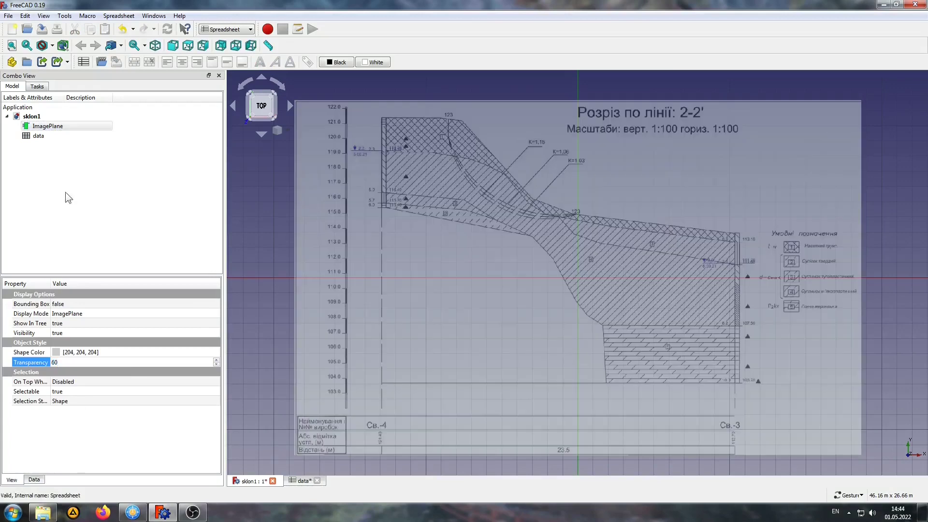
Set the z position of the image plane's placement to -1 mm
left_click(55, 127)
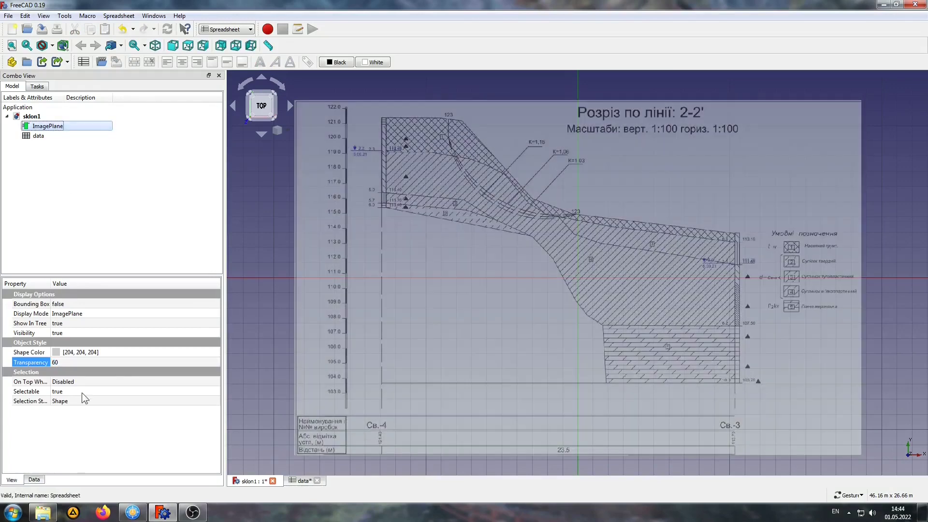
left_click(34, 480)
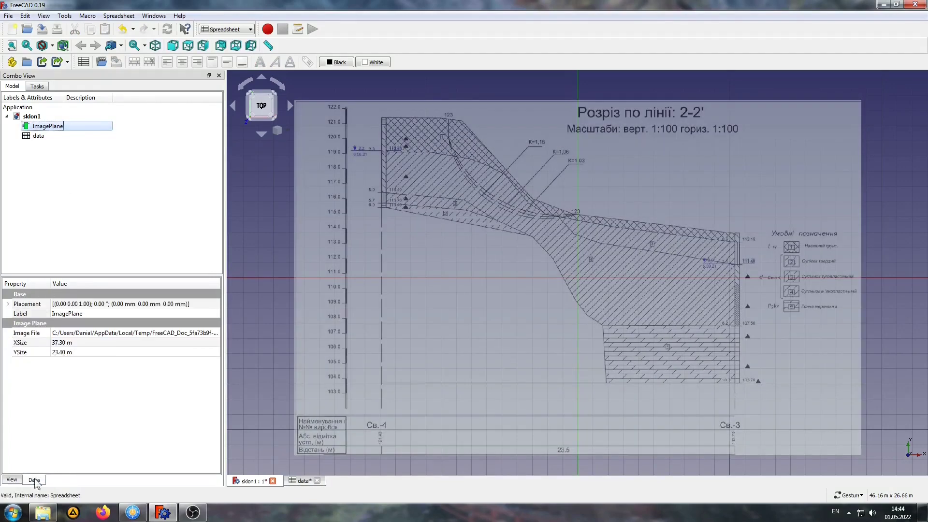
left_click(7, 304)
left_click(17, 333)
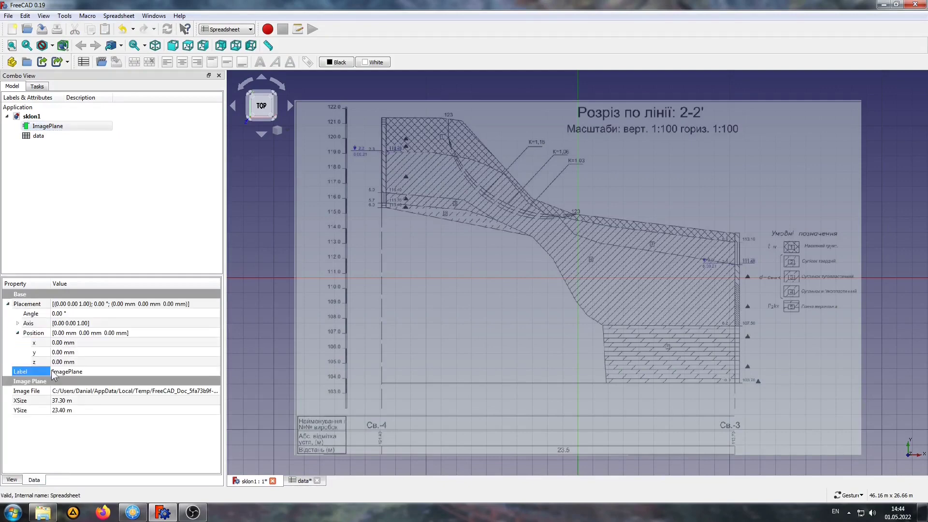
left_click(80, 361)
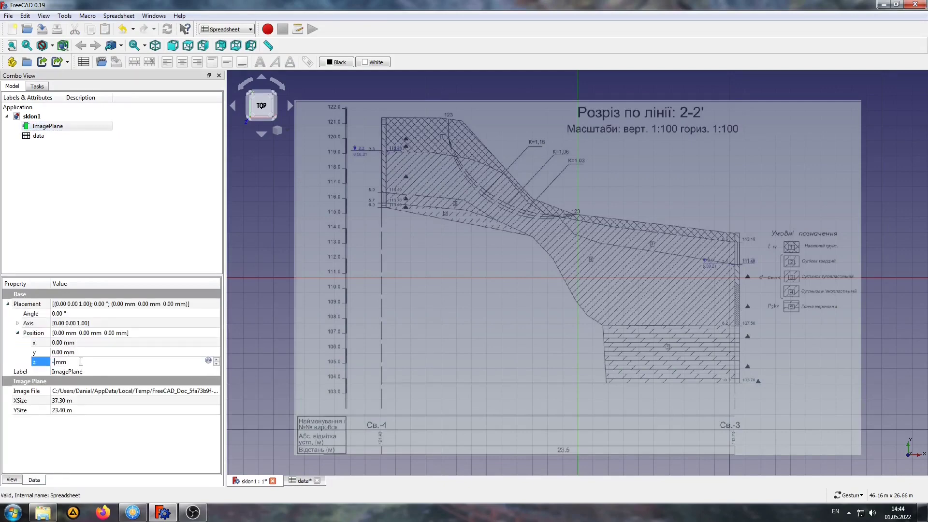
type("-1")
left_click(94, 220)
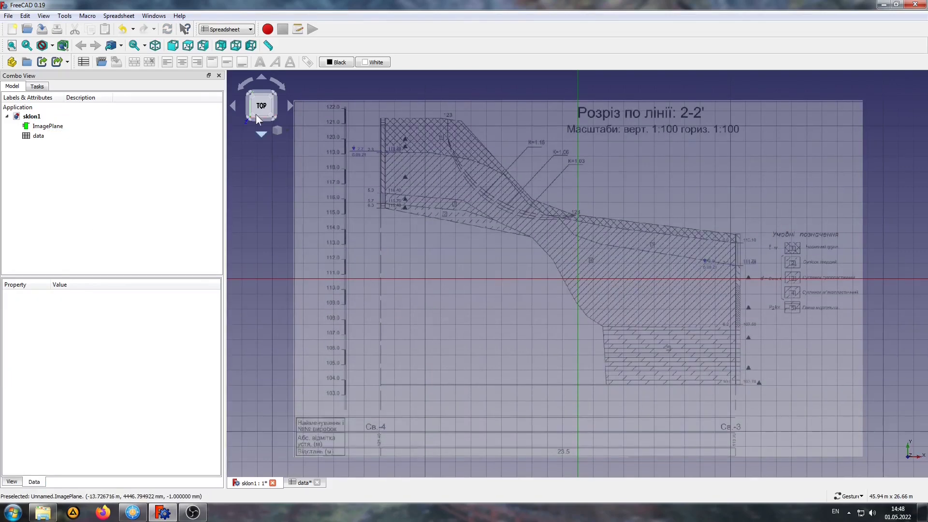
Switch to the Draft workbench and move the image plane 12 m along the positive X axis
left_click(226, 29)
left_click(217, 47)
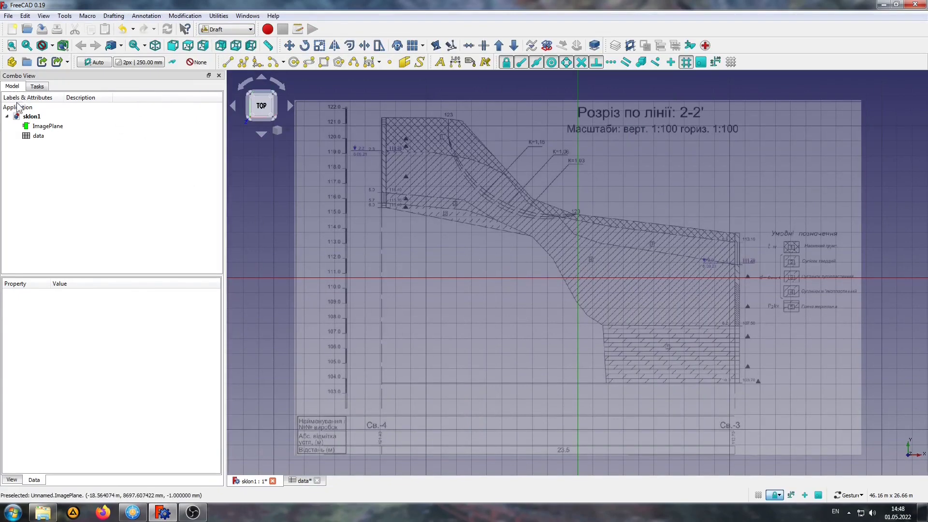
left_click(47, 126)
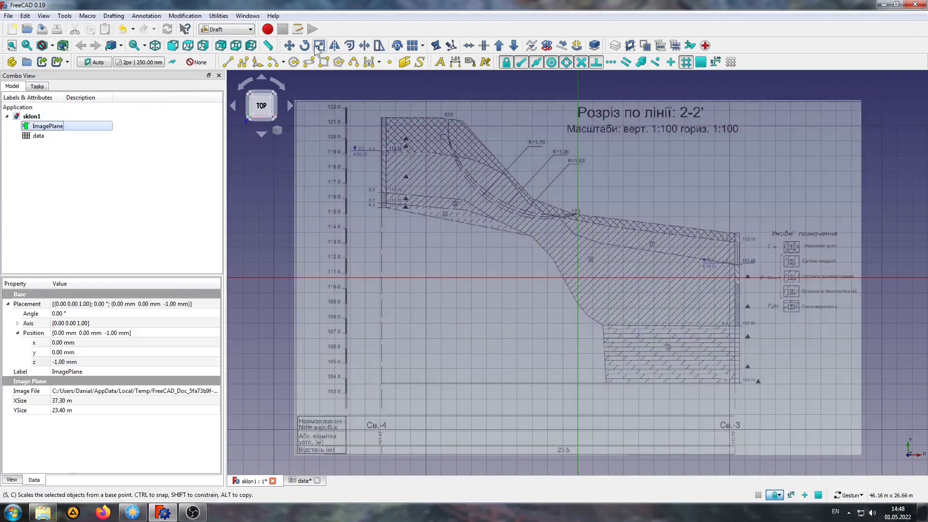
left_click(290, 45)
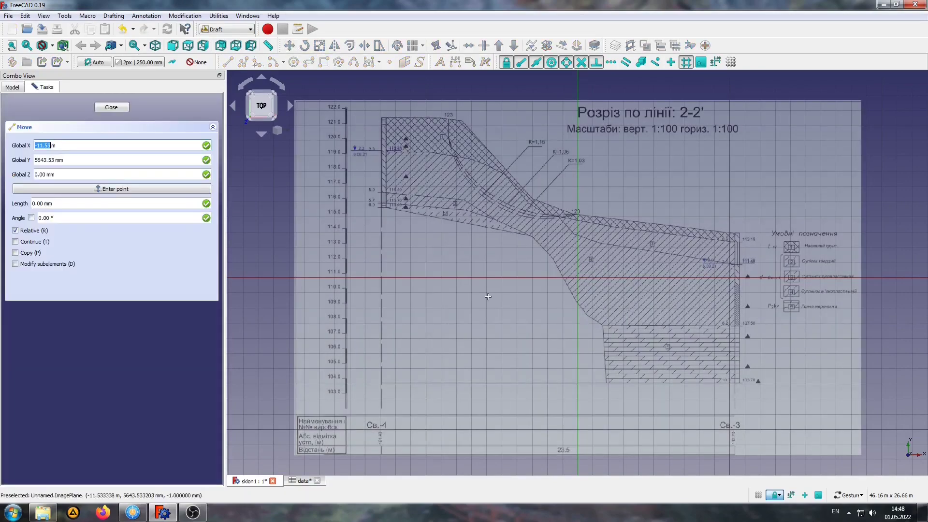
left_click(428, 244)
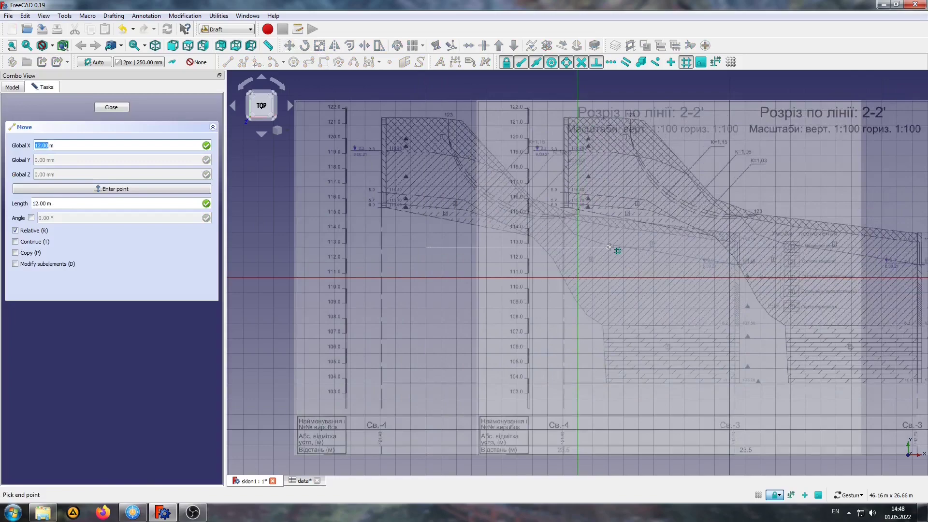
left_click(609, 247)
Switch to the Sketcher workbench and create a new sketch on the XY plane with 0 mm offset
scroll(468, 277, "up", 3)
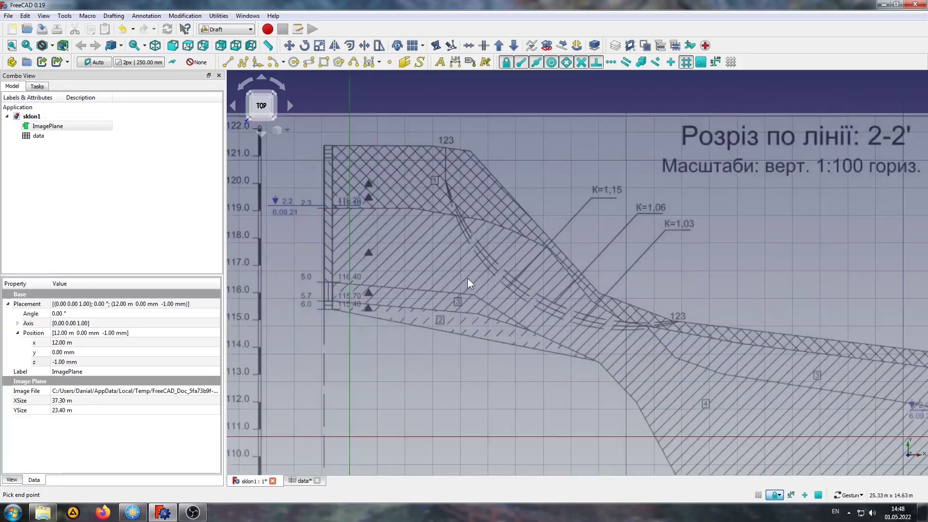
scroll(481, 277, "down", 1)
right_click_drag(480, 273, 482, 234)
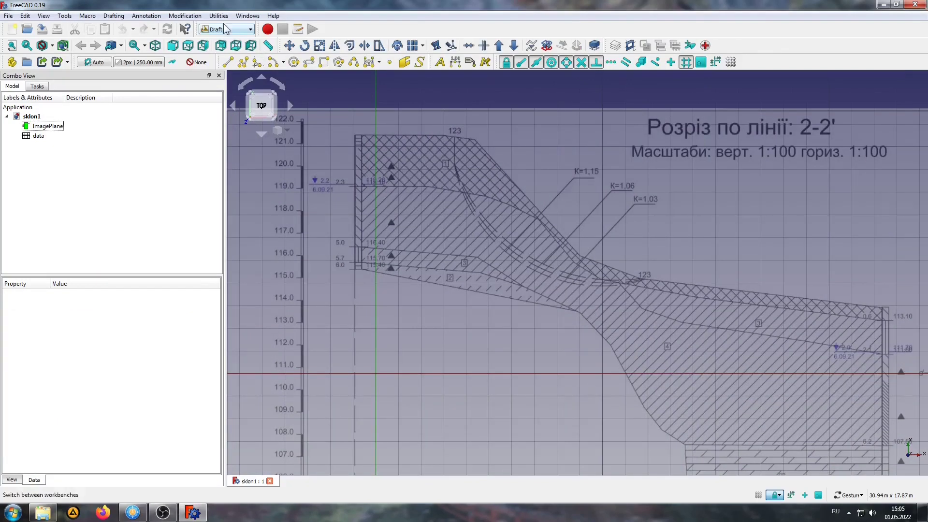
left_click(227, 29)
left_click(222, 48)
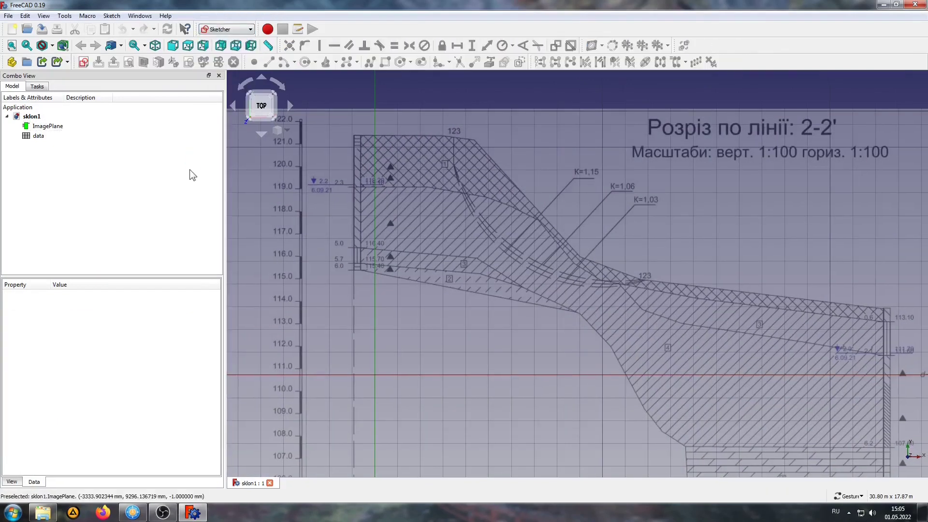
left_click(84, 63)
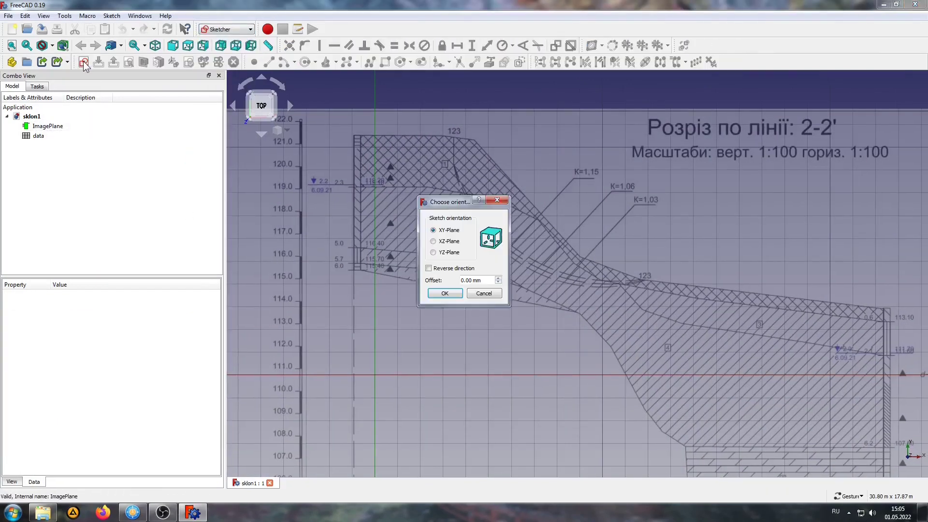
left_click(442, 296)
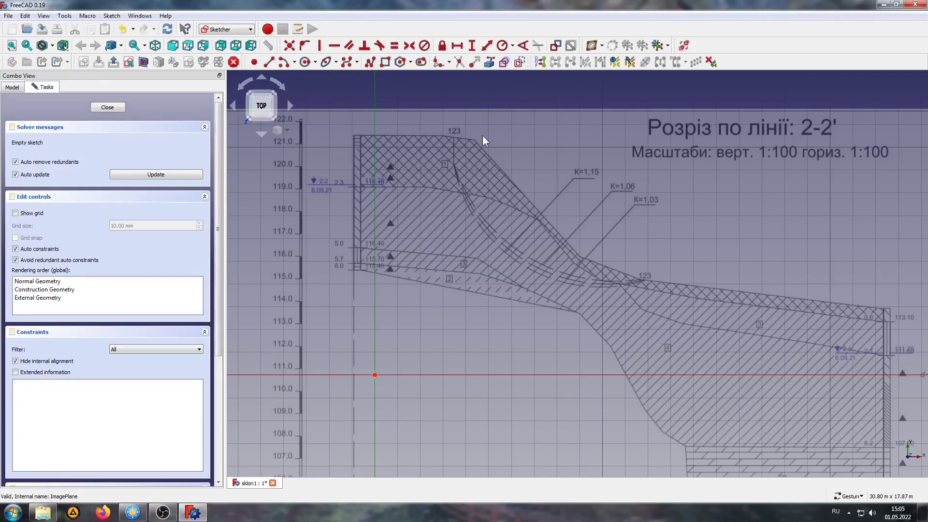
Sketch a horizontal line along the slope's upper surface, from the section's upper-left corner to just past the crest edge
scroll(353, 134, "up", 5)
left_click(277, 63)
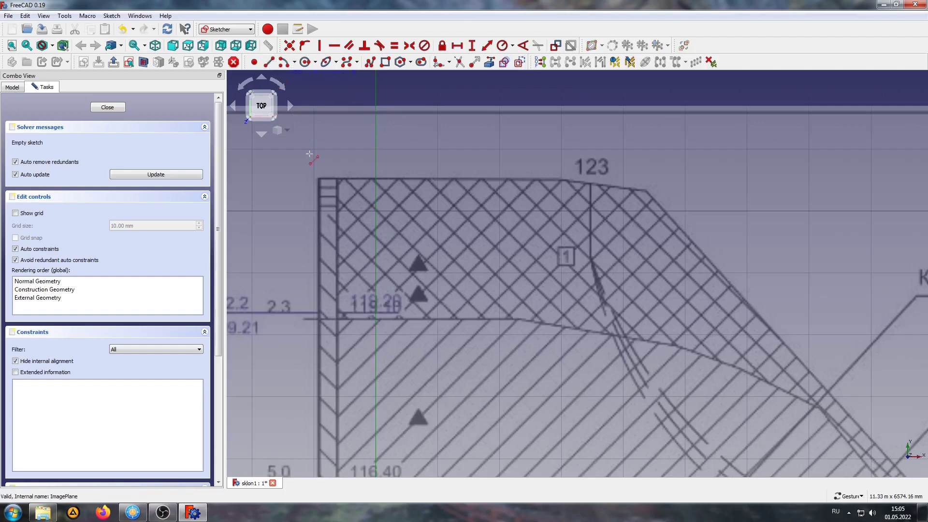
left_click(319, 178)
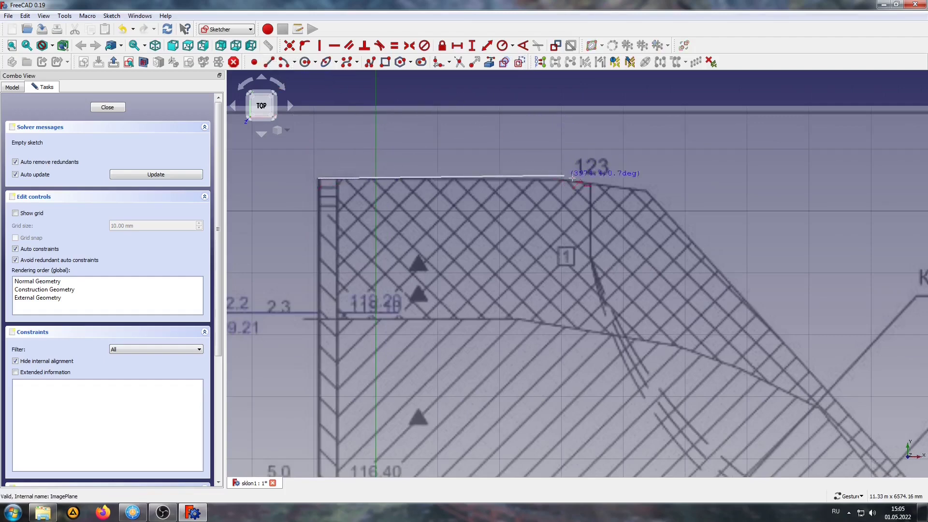
left_click(676, 178)
Sketch a centre-based arc of about 3.8 m radius, bulging below ground from the foot of the steep slope to the gentler surface
scroll(421, 140, "down", 5)
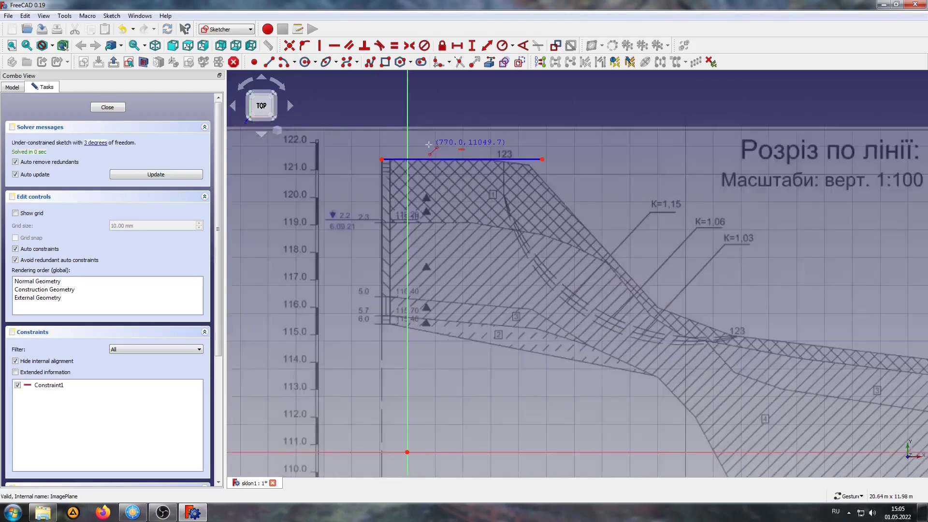
scroll(638, 261, "up", 4)
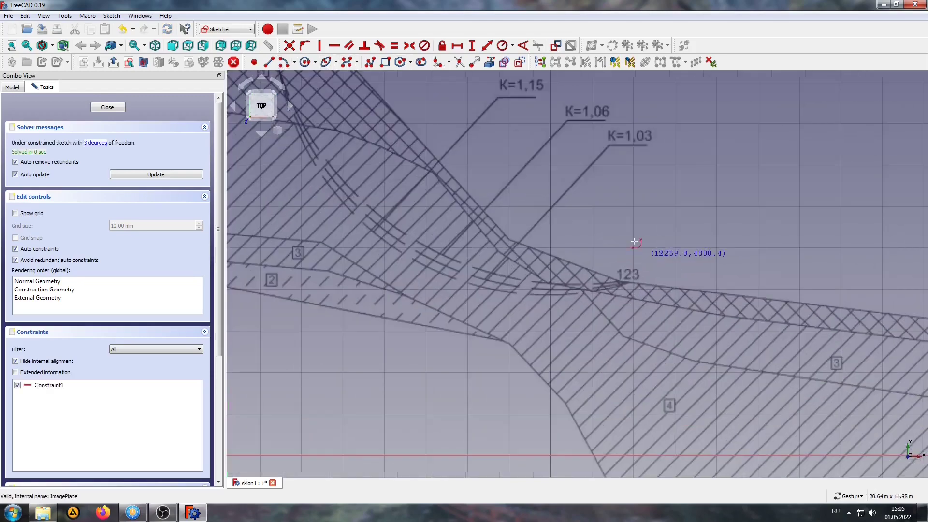
left_click(656, 179)
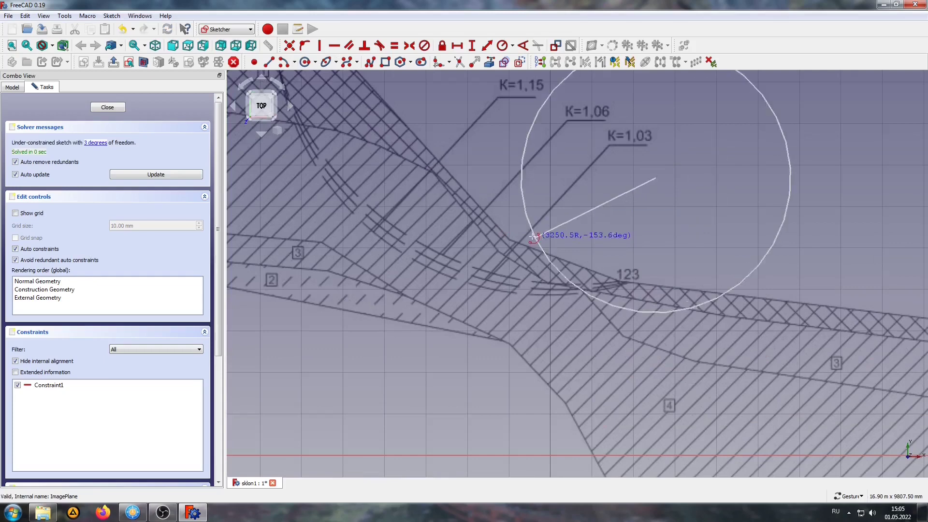
left_click(510, 238)
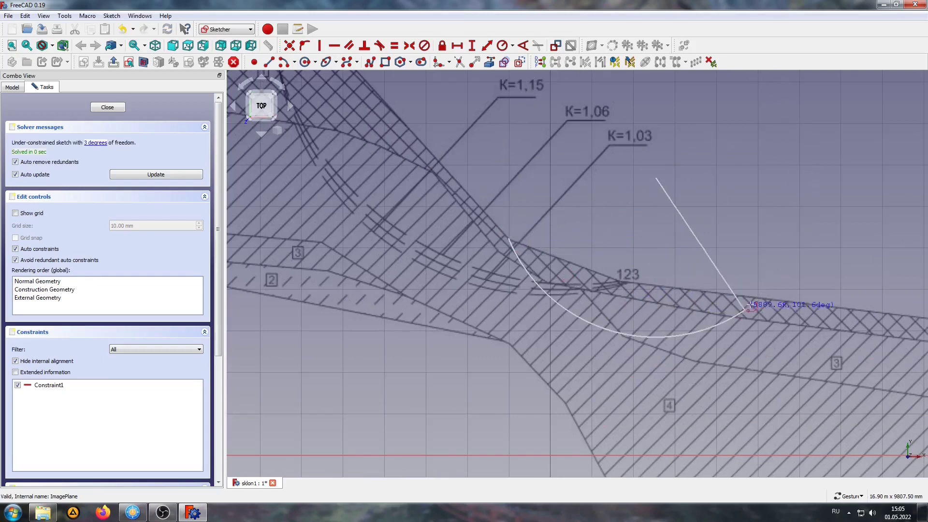
left_click(762, 299)
Apply a lock constraint to the left endpoint of the crest line and move its horizontal dimension label above the drawing
scroll(704, 254, "down", 5)
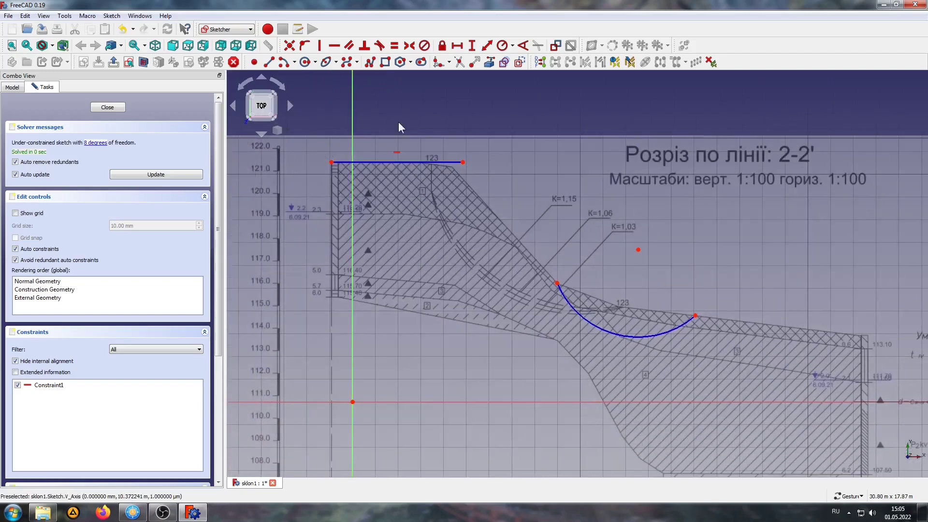
scroll(310, 145, "up", 4)
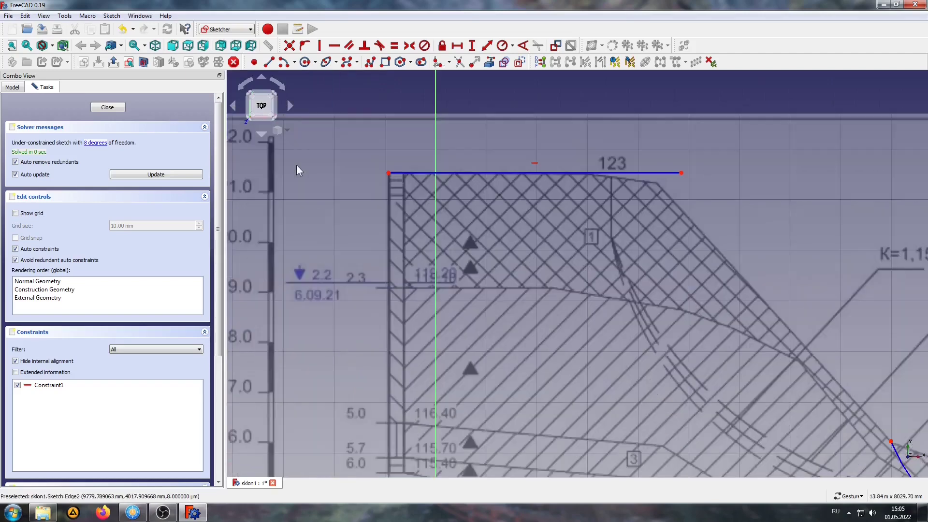
left_click(387, 173)
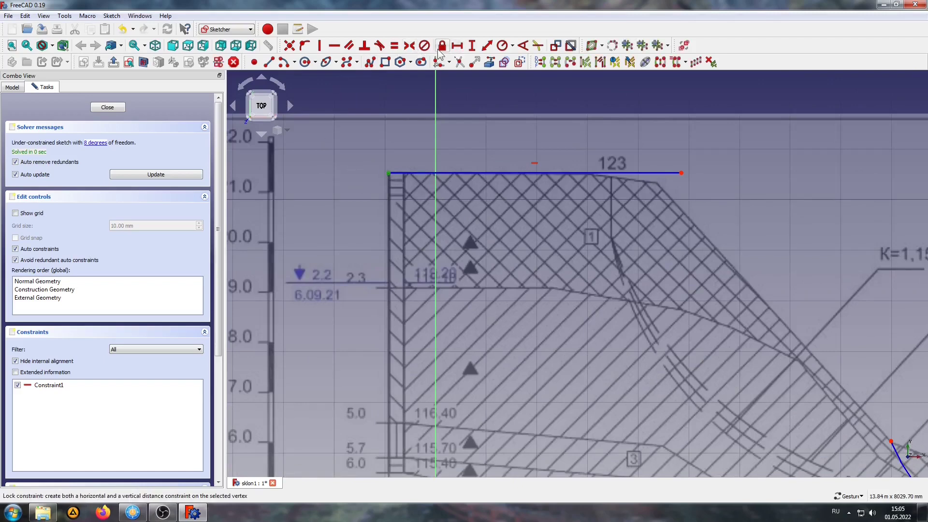
left_click(442, 45)
scroll(418, 138, "down", 3)
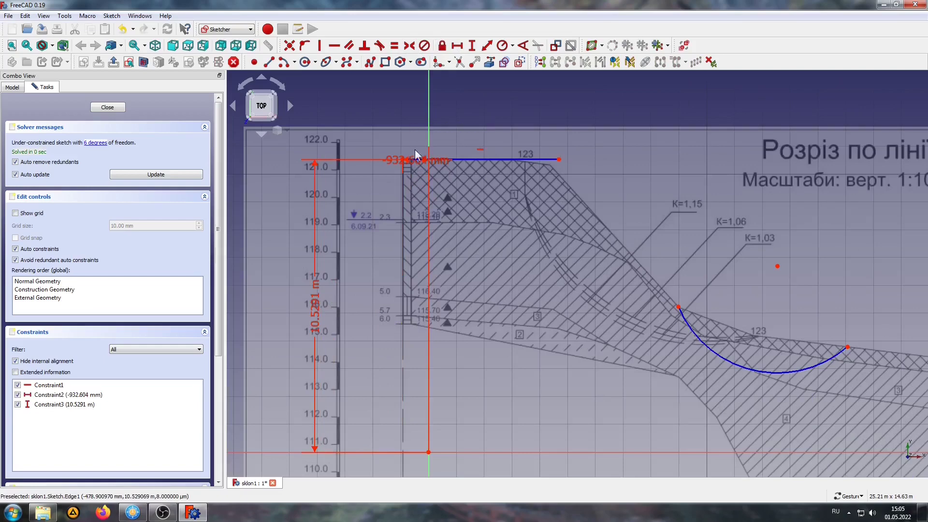
mouse_move(414, 159)
left_mouse_down()
mouse_move(328, 97)
mouse_move(315, 101)
left_mouse_up()
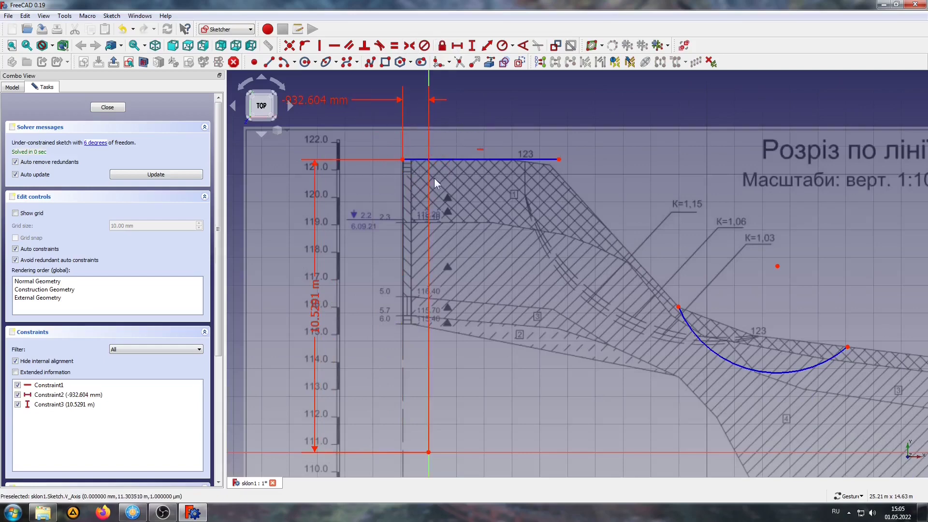
Apply a lock constraint to the arc's left endpoint at the foot of the steep slope and move both dimension labels clear of it
scroll(434, 178, "down", 4)
scroll(513, 244, "up", 5)
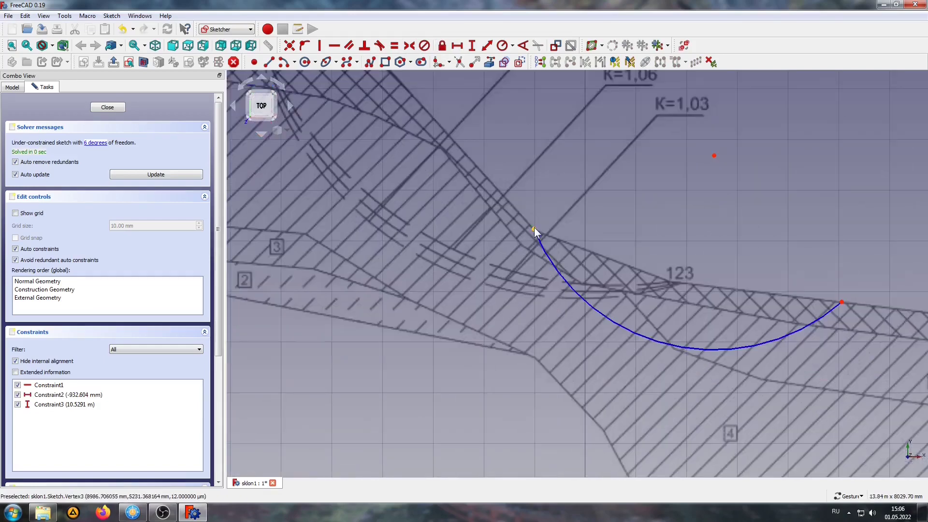
left_click(442, 45)
scroll(477, 179, "down", 3)
left_click_drag(400, 204, 405, 153)
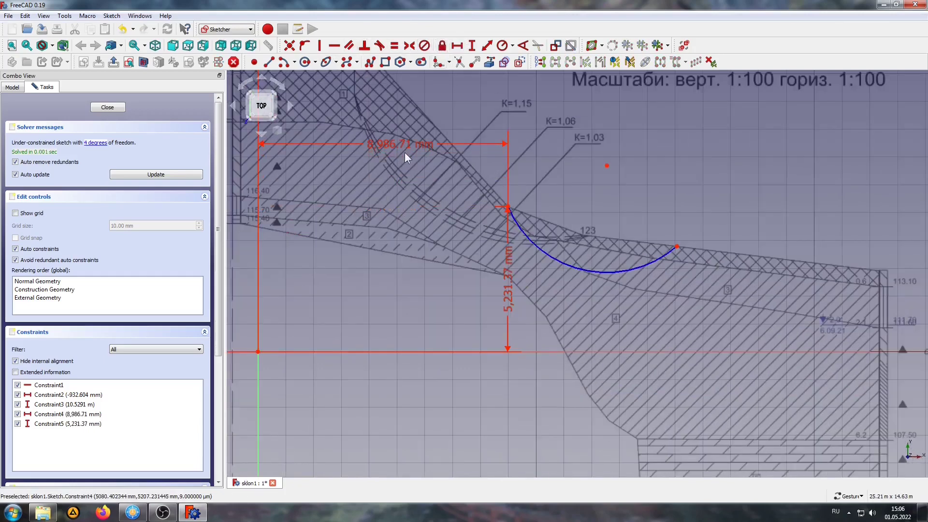
left_click_drag(508, 272, 419, 271)
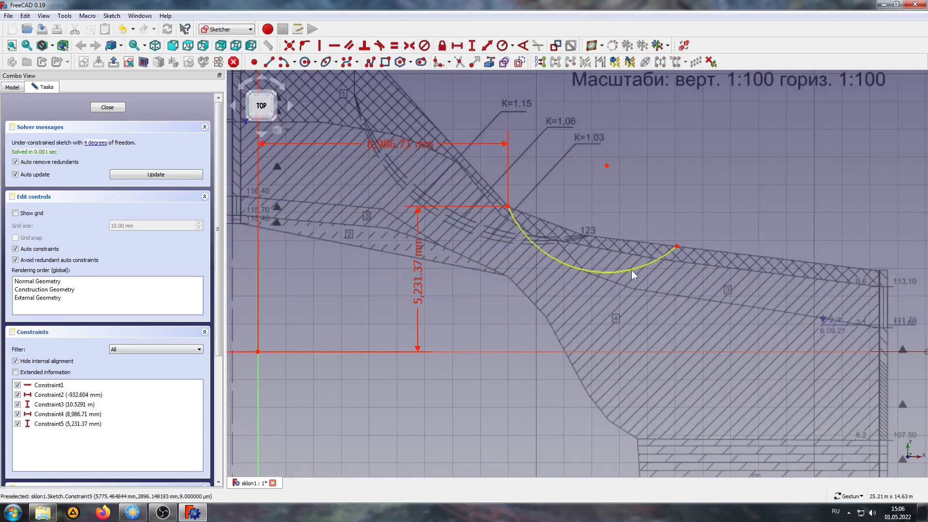
Lock the arc's right endpoint on the gentler surface, moving its vertical dimension beside the point and its horizontal dimension below the drawing
left_click(676, 247)
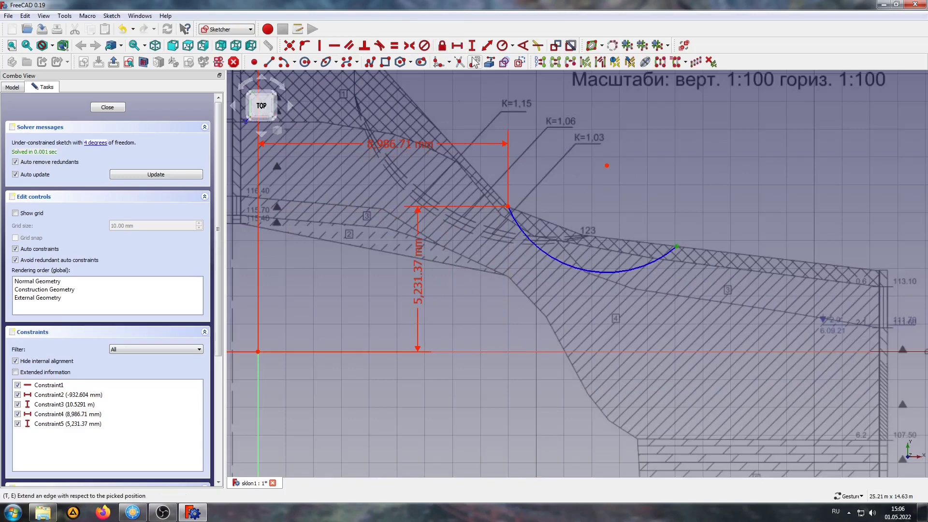
left_click(442, 45)
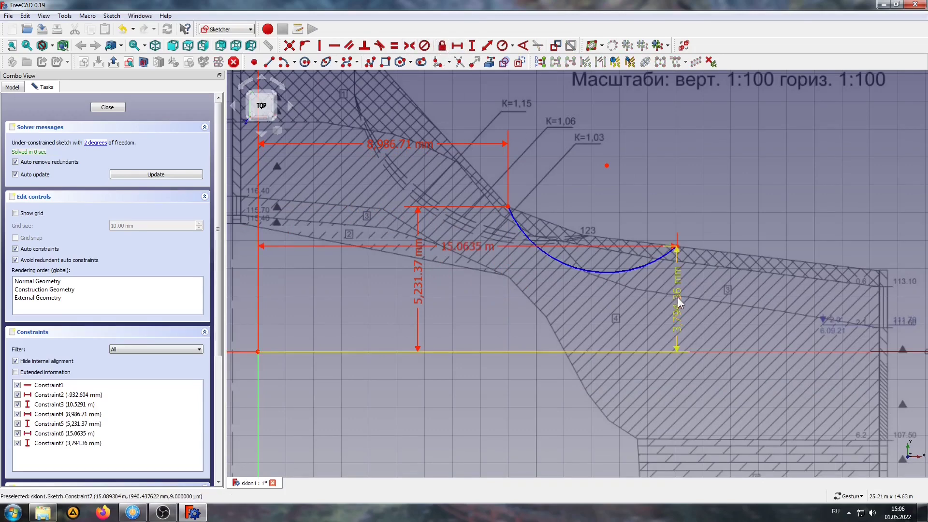
left_click_drag(678, 297, 724, 297)
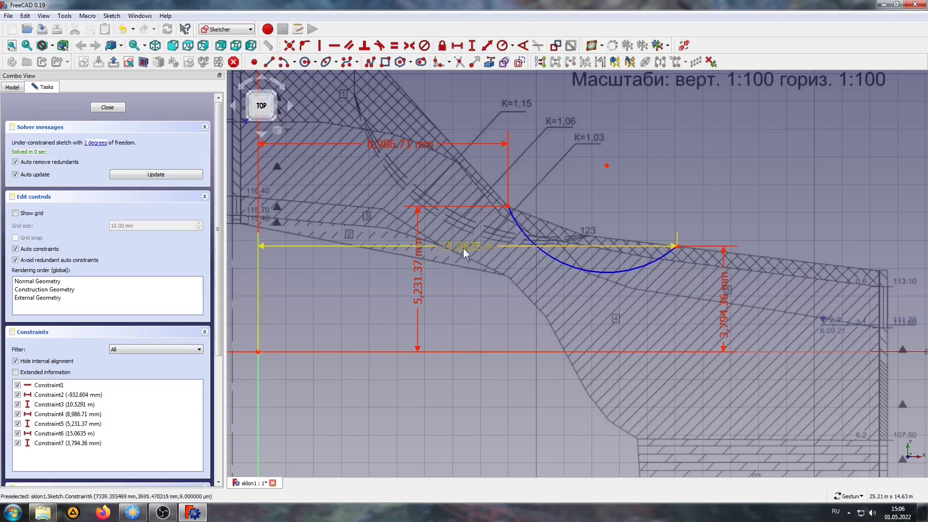
left_click_drag(463, 248, 463, 439)
Move the arc's centre far up above the drawing so the arc flattens to follow the ground surface at the slope's foot
scroll(499, 338, "down", 3)
scroll(500, 338, "down", 3)
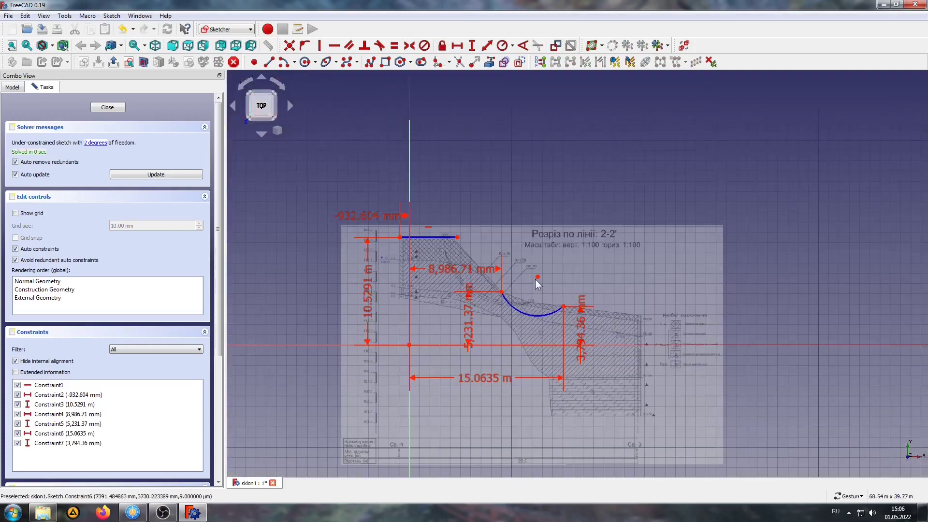
left_click_drag(539, 274, 555, 187)
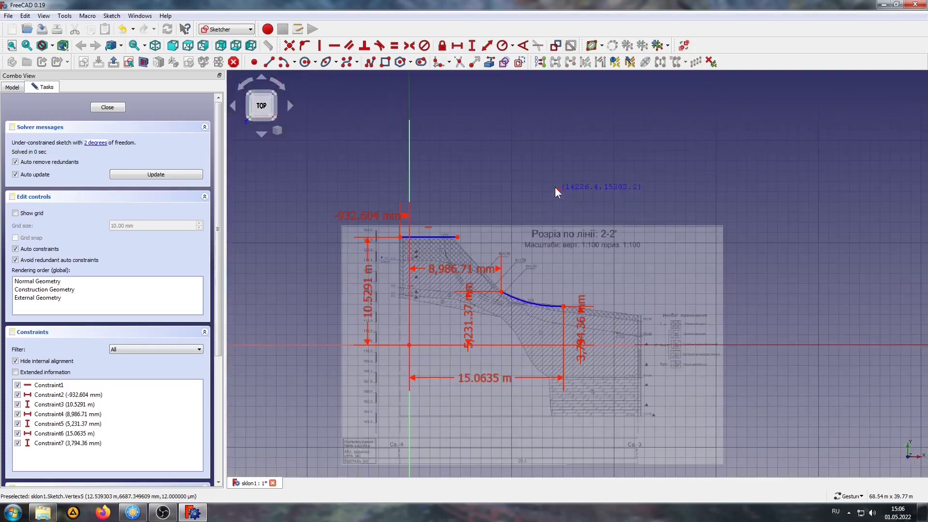
scroll(526, 286, "up", 5)
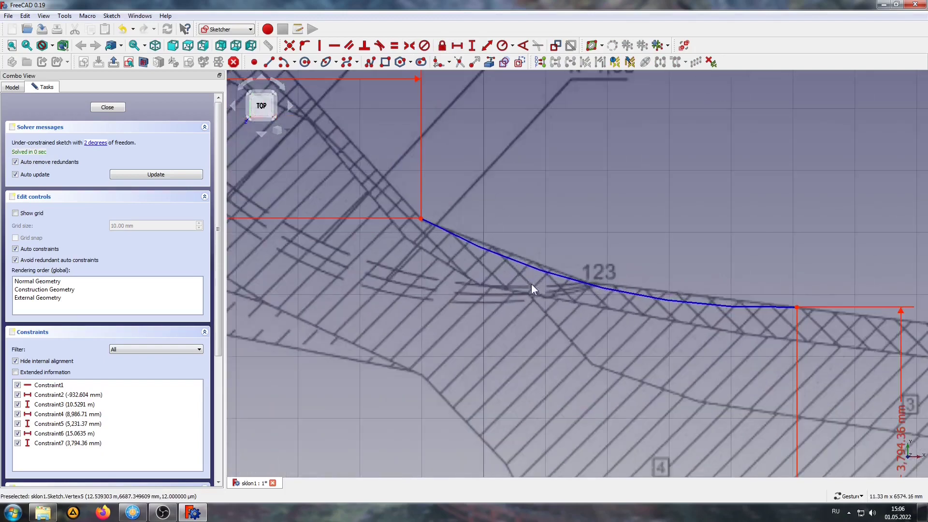
scroll(531, 285, "down", 5)
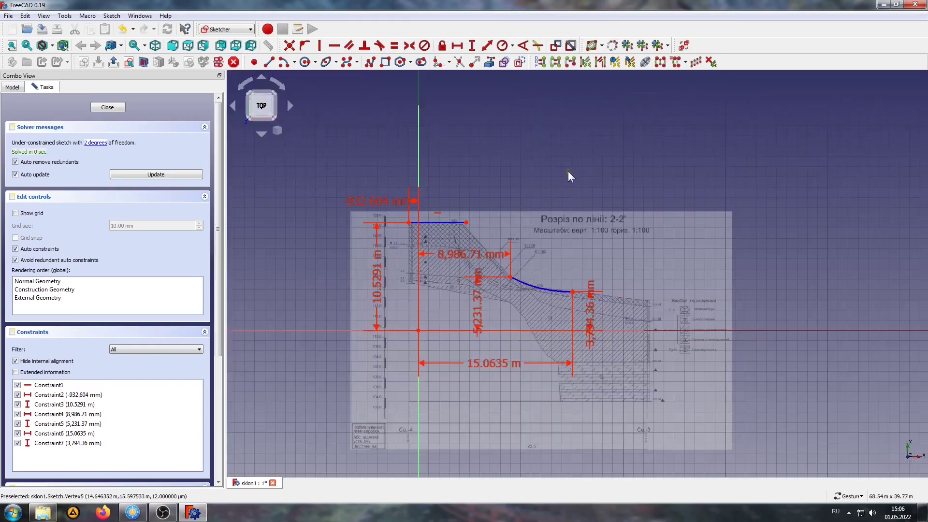
Apply a lock constraint to the flattened arc's centre and reposition its horizontal dimension label just above the centre point
left_click(442, 46)
left_click_drag(492, 172, 477, 113)
scroll(498, 225, "down", 1)
scroll(505, 225, "up", 2)
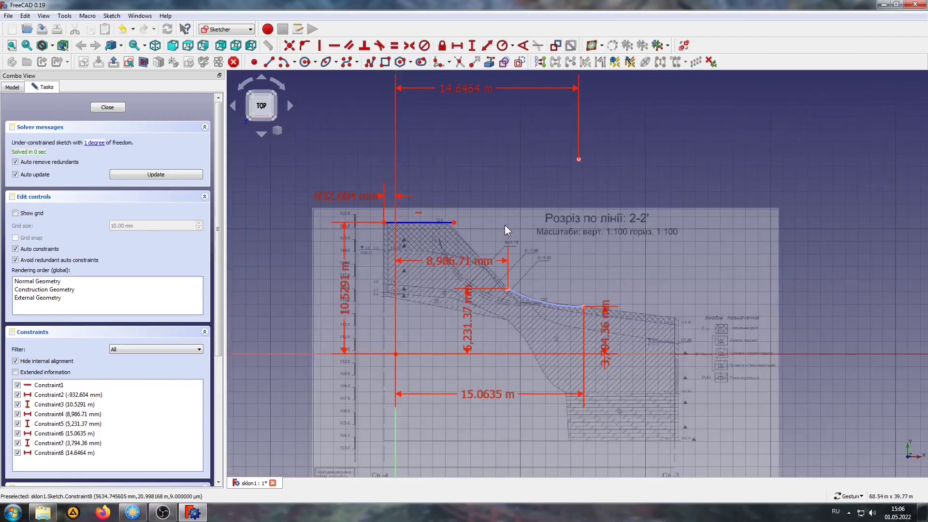
left_click_drag(470, 97, 470, 115)
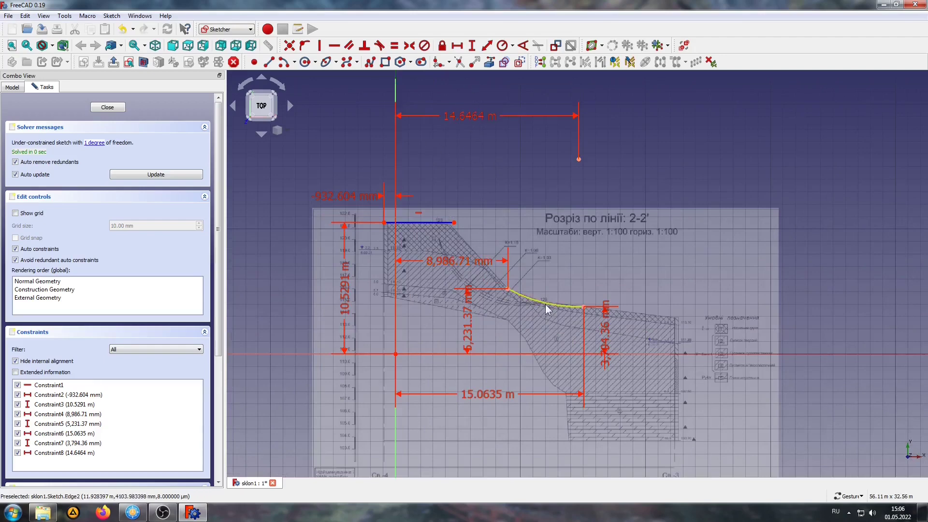
Sketch a centre-based slip arc centred above the slope, from just above the crest line to a point deep below the slope's foot
scroll(490, 295, "up", 4)
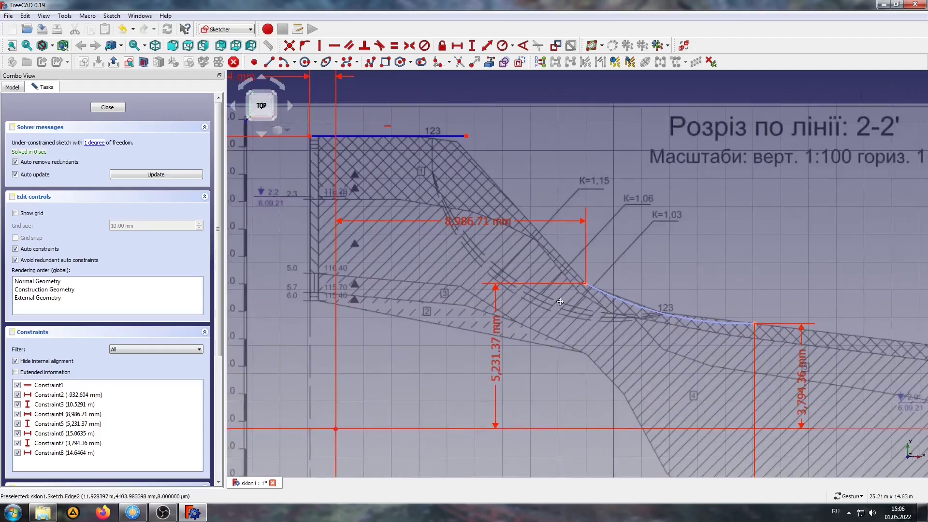
scroll(555, 207, "down", 2)
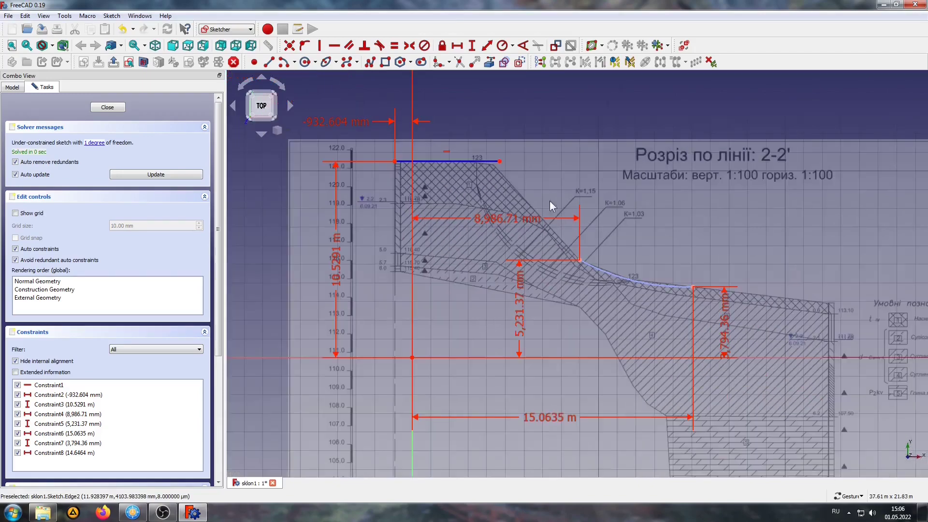
scroll(549, 200, "up", 2)
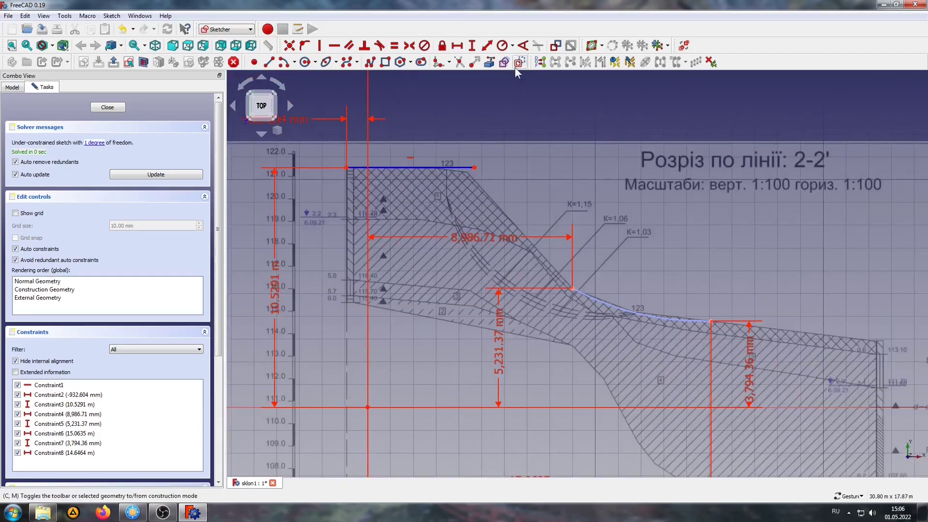
left_click(284, 62)
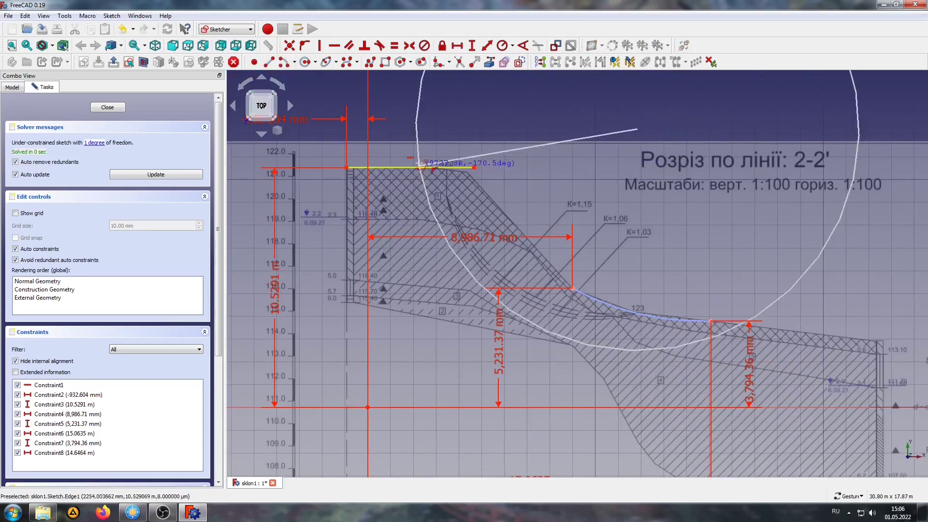
left_click(401, 162)
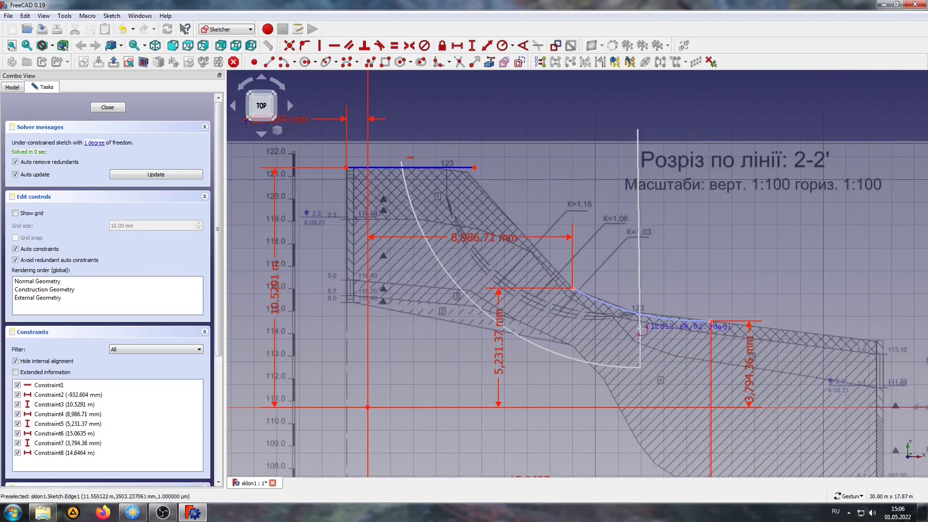
left_click(642, 368)
Raise the slip arc's lower endpoint to just below the ground-surface arc, near the lower 123 mark
scroll(648, 356, "up", 1)
scroll(650, 363, "up", 1)
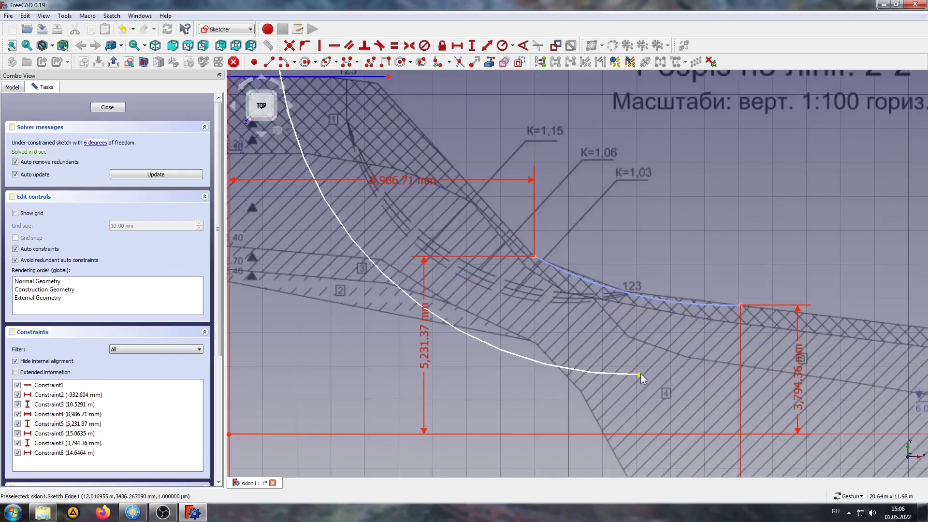
left_click_drag(640, 373, 646, 308)
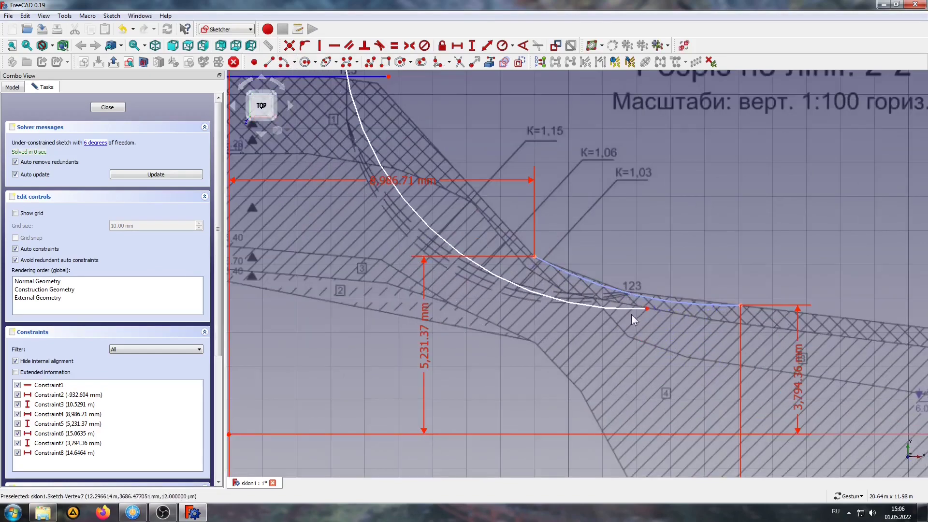
Constrain the slip arc's upper endpoint to lie on the horizontal crest line with a point-on-object constraint
scroll(631, 314, "down", 3)
scroll(445, 179, "up", 5)
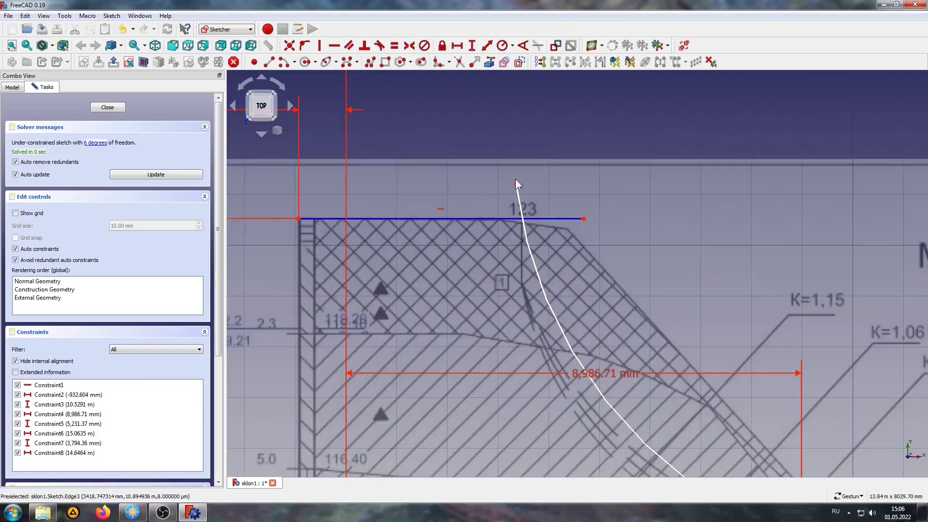
left_click(516, 185)
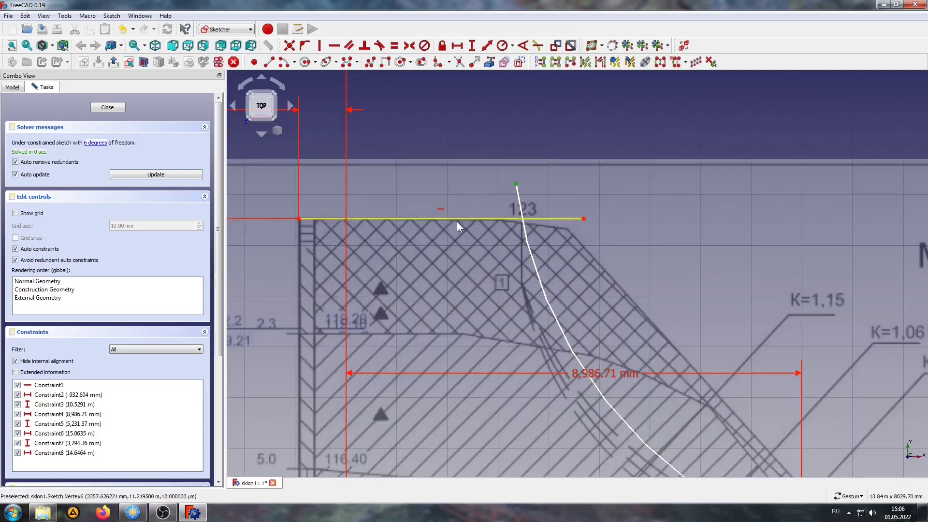
left_click(452, 218)
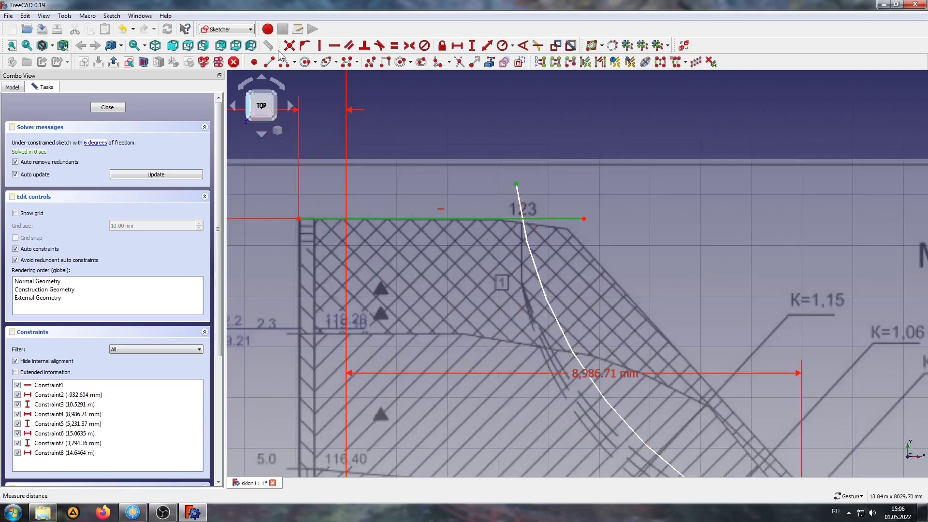
left_click(304, 45)
Constrain the slip arc's lower endpoint onto the ground-surface arc with a point-on-object constraint
scroll(314, 128, "down", 4)
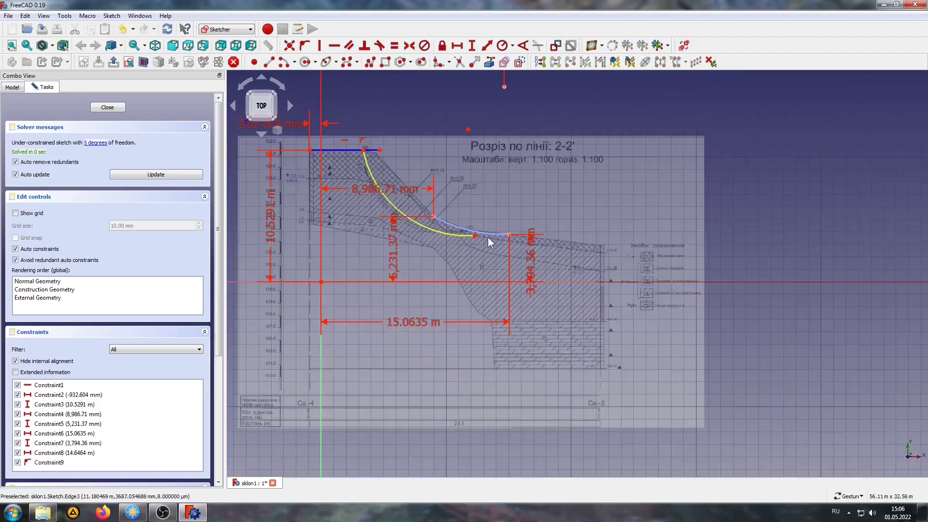
scroll(488, 237, "up", 5)
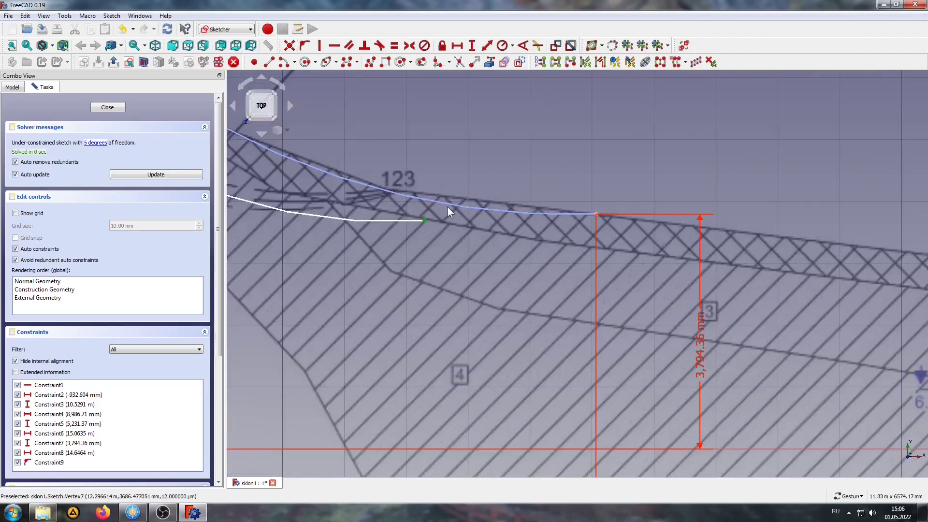
left_click(450, 202)
scroll(480, 202, "down", 4)
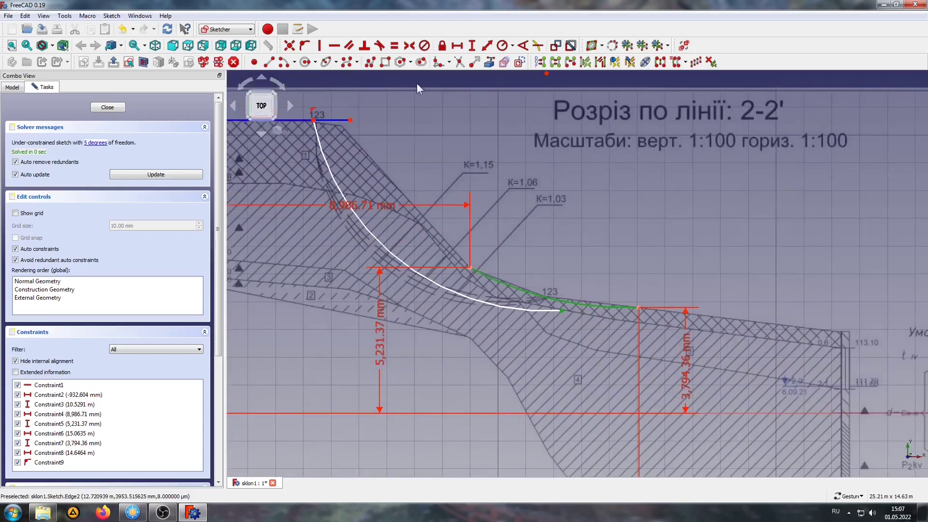
left_click(304, 46)
Reshape the slip arc by moving its centre and sliding its upper endpoint back along the crest line, so it cuts deeper below the slope
scroll(480, 226, "down", 2)
right_click_drag(481, 226, 534, 245)
mouse_move(465, 253)
left_mouse_down()
mouse_move(453, 264)
mouse_move(453, 244)
mouse_move(521, 227)
mouse_move(530, 212)
mouse_move(505, 258)
left_mouse_up()
scroll(613, 123, "down", 2)
scroll(472, 301, "up", 3)
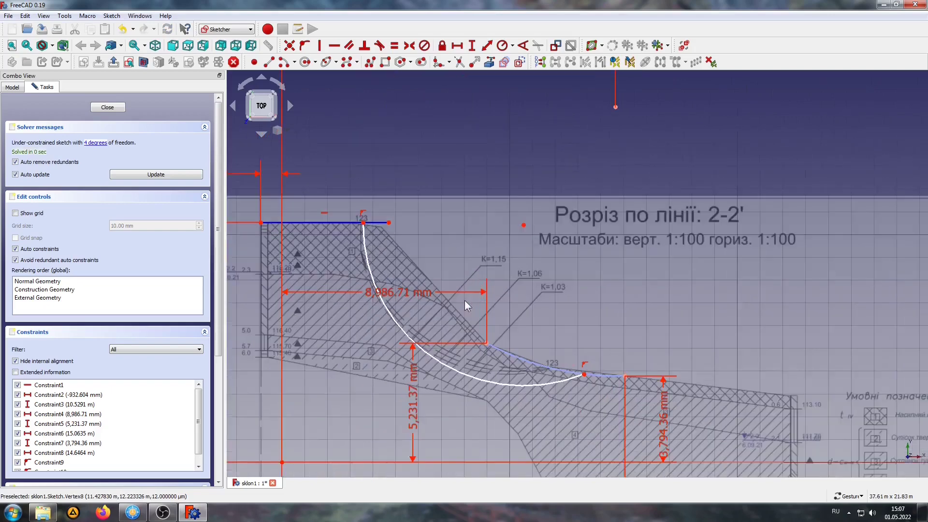
right_click_drag(485, 216, 539, 190)
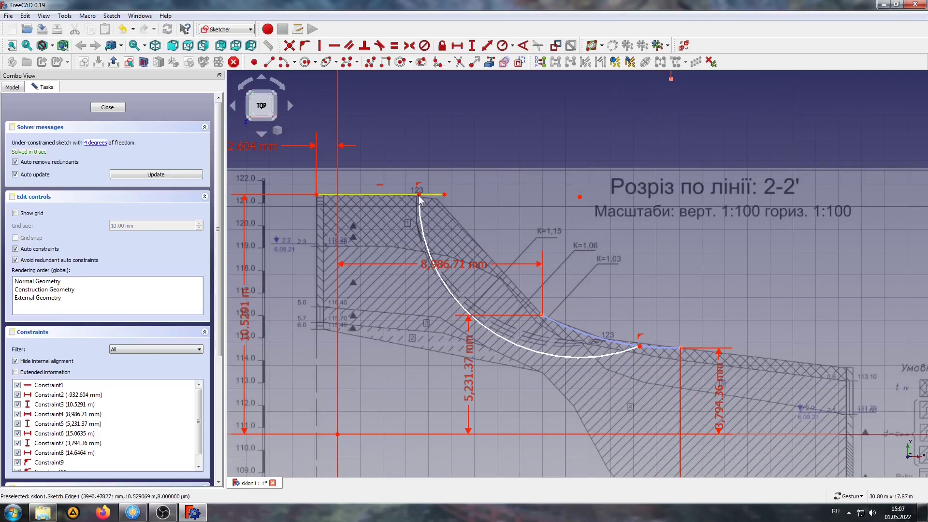
left_click_drag(418, 194, 390, 195)
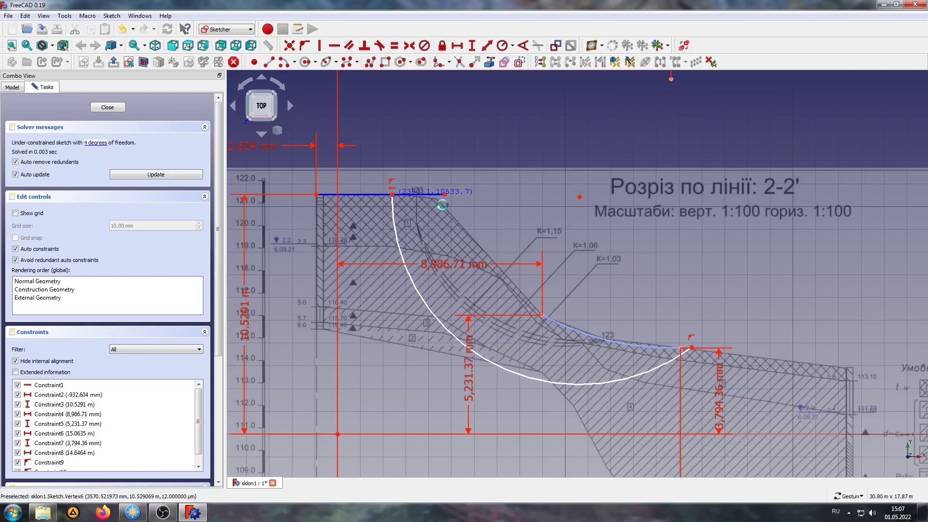
left_click_drag(582, 199, 574, 189)
right_click_drag(529, 216, 557, 185)
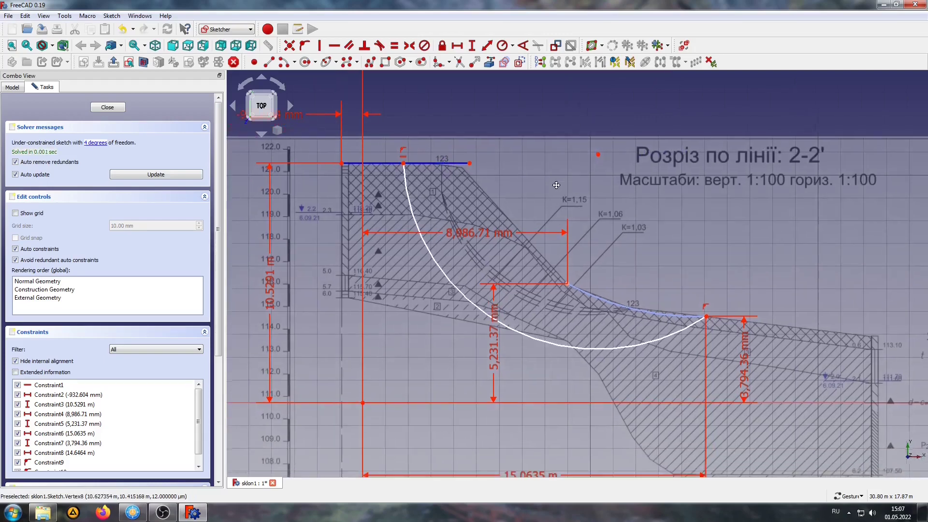
Apply a lock constraint to the slip arc's centre and move its vertical and horizontal dimension labels clear of the geometry
left_click(599, 153)
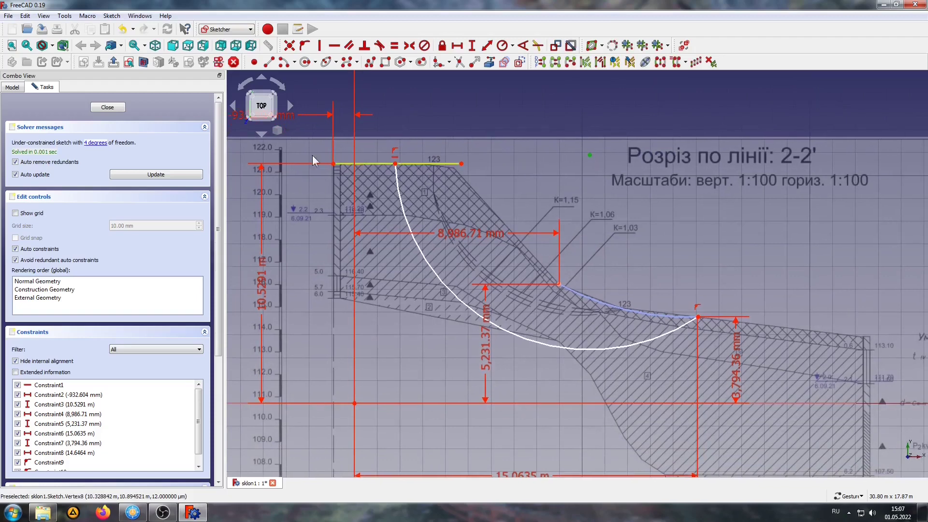
left_click(441, 45)
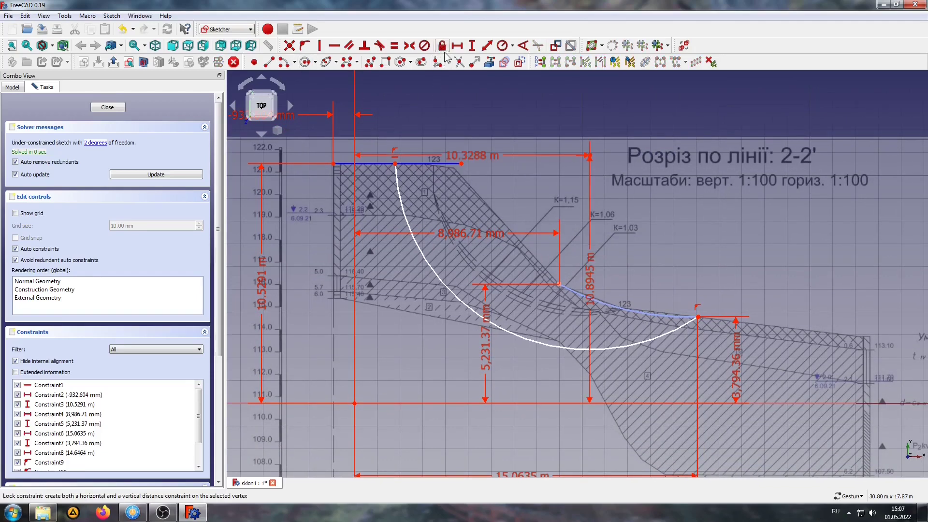
left_click_drag(592, 285, 707, 281)
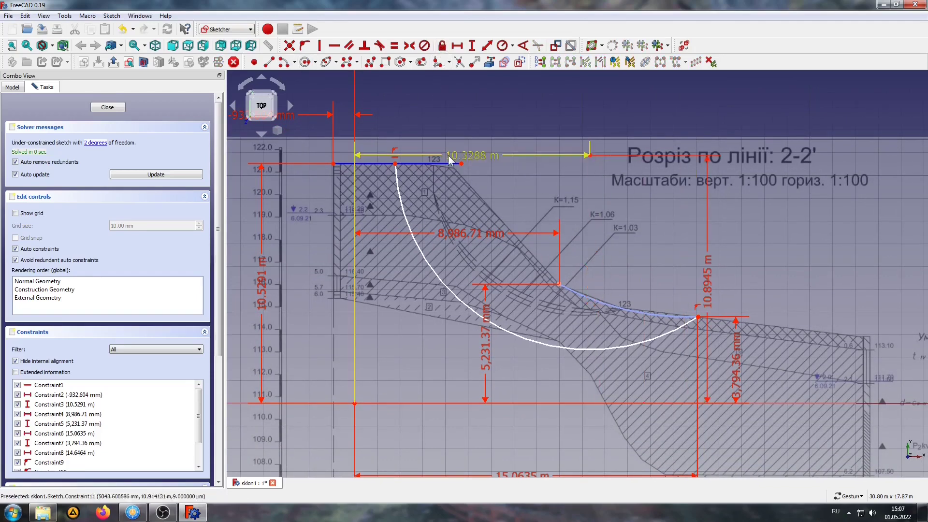
left_click_drag(471, 156, 467, 94)
Apply a radius constraint to the slip arc at its current size and move the radius label up to the arc's upper part
right_click_drag(466, 95, 450, 119)
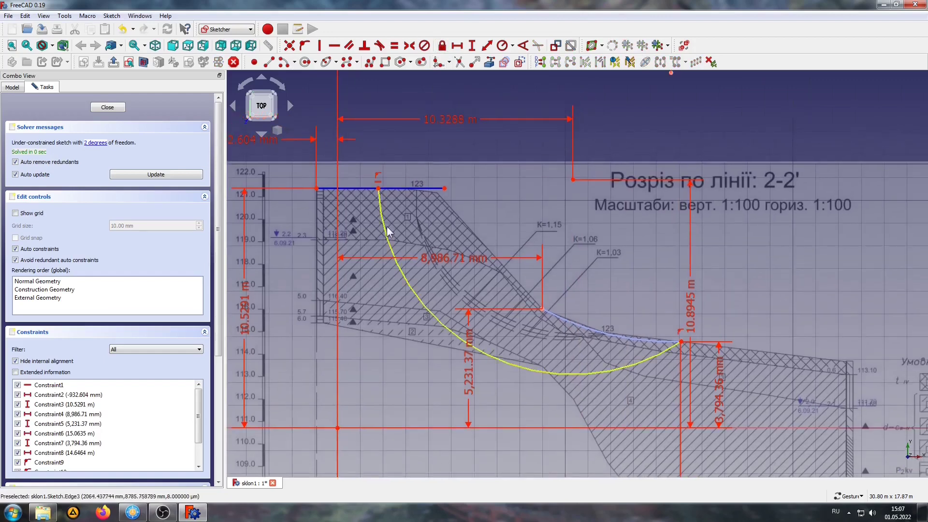
left_click(420, 239)
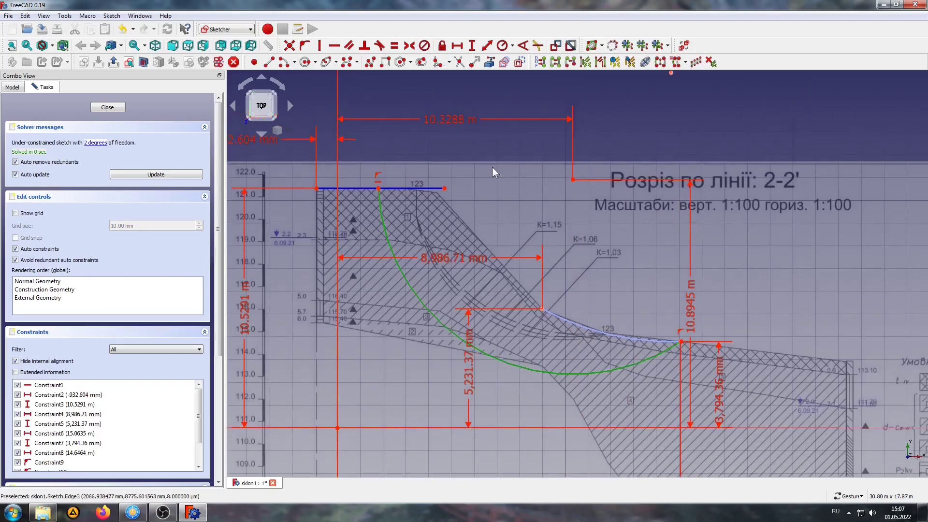
left_click(503, 45)
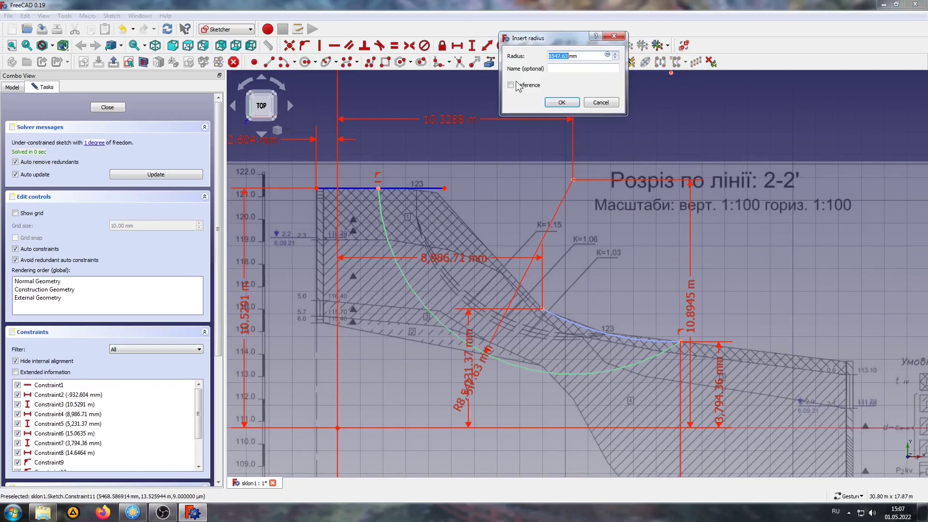
left_click(562, 104)
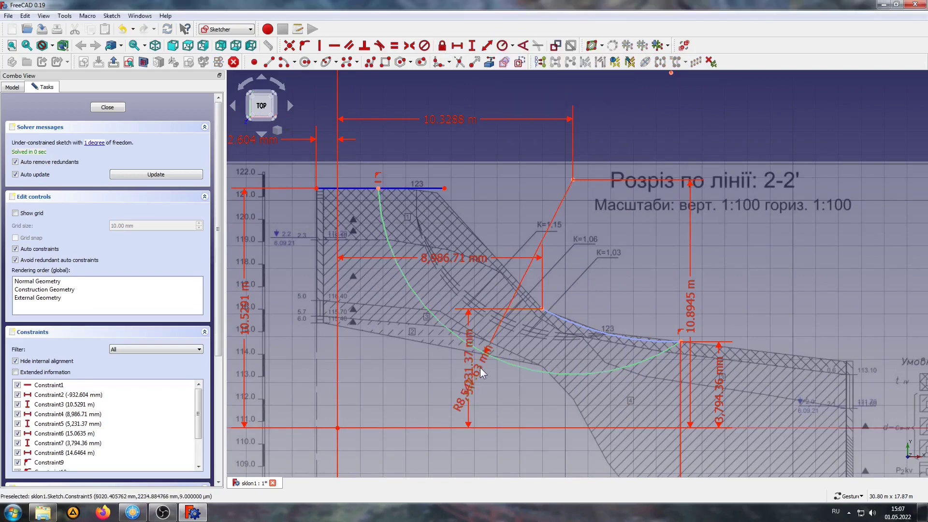
left_click_drag(479, 374, 499, 198)
mouse_move(496, 223)
right_mouse_down()
mouse_move(500, 214)
mouse_move(467, 221)
right_mouse_up()
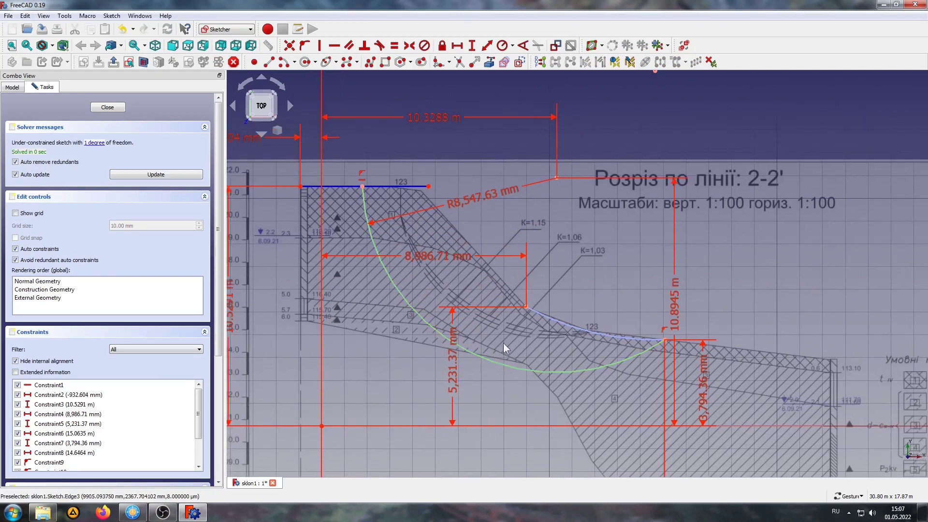
right_click_drag(570, 243, 571, 236)
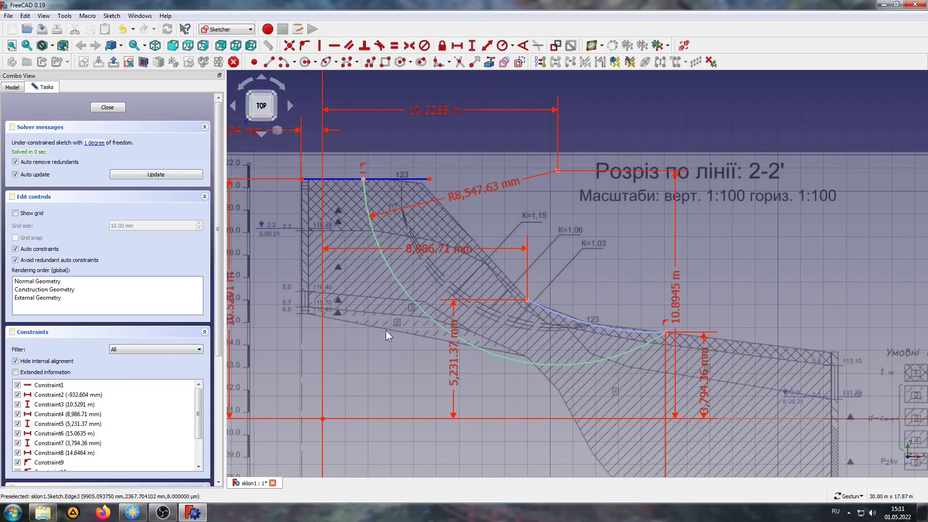
Open the data spreadsheet and tile the windows, then widen the sketch view and shrink the spreadsheet into a small window over it
left_click(12, 87)
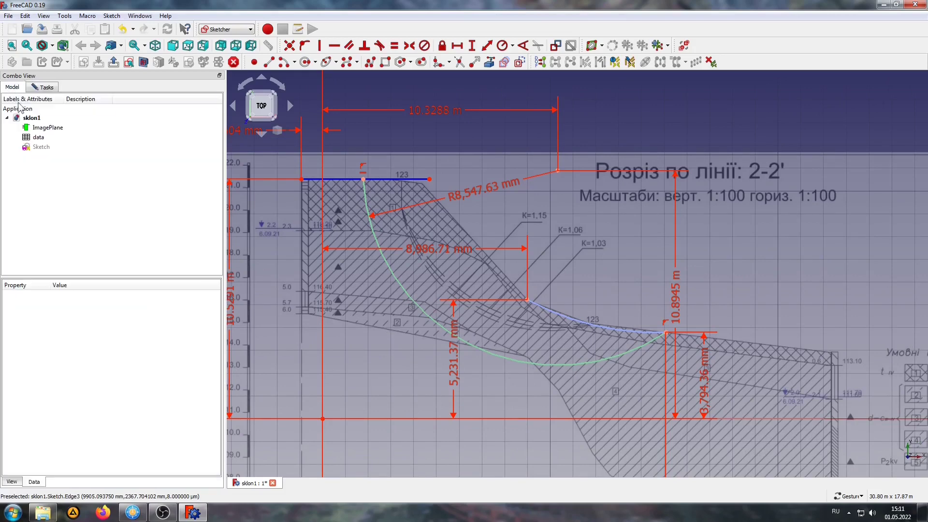
double_click(38, 137)
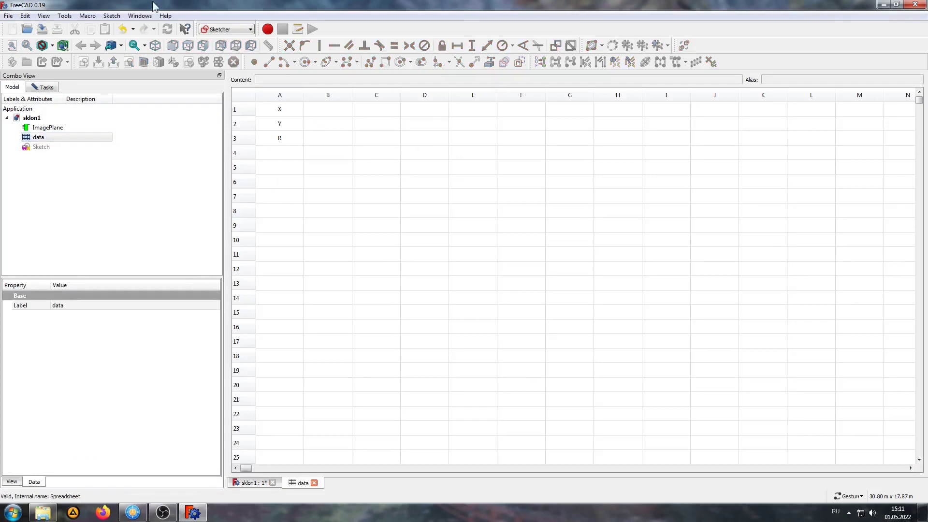
left_click(140, 15)
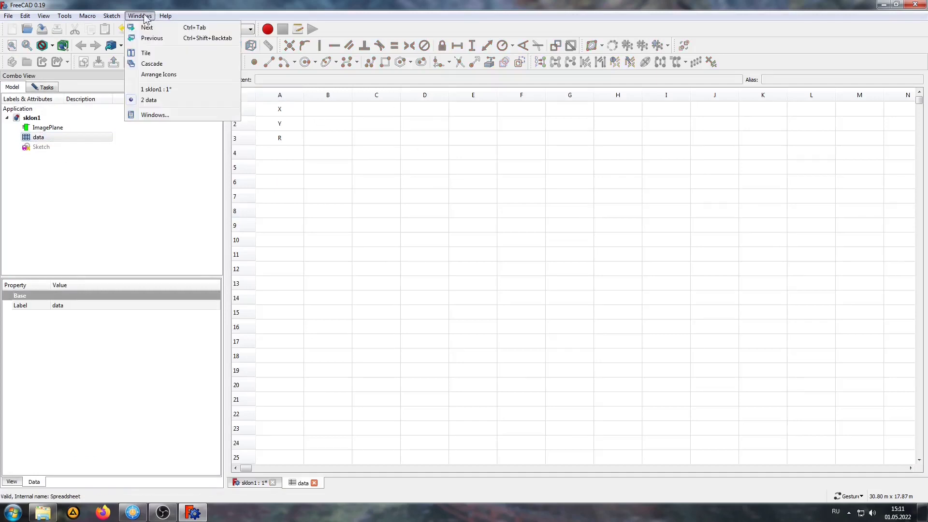
left_click(147, 53)
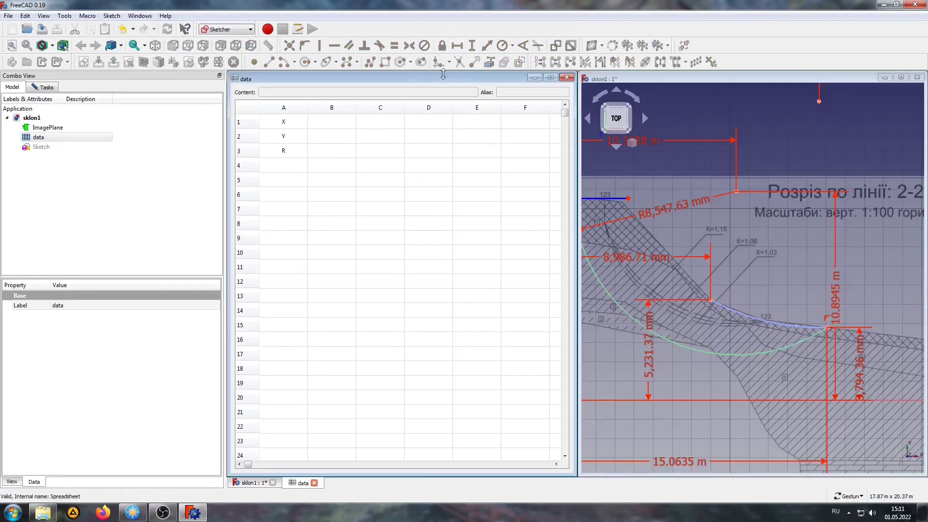
left_click_drag(443, 74, 425, 242)
left_click_drag(579, 157, 233, 157)
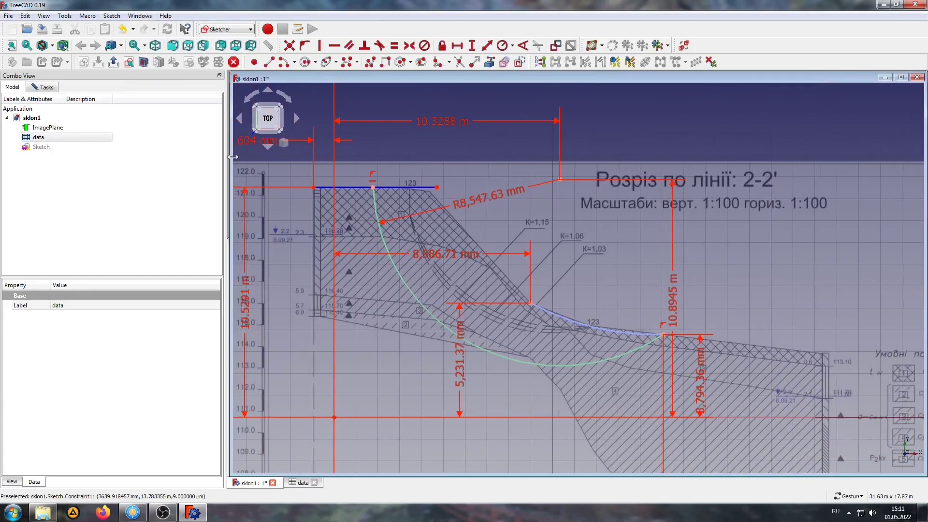
left_click(302, 483)
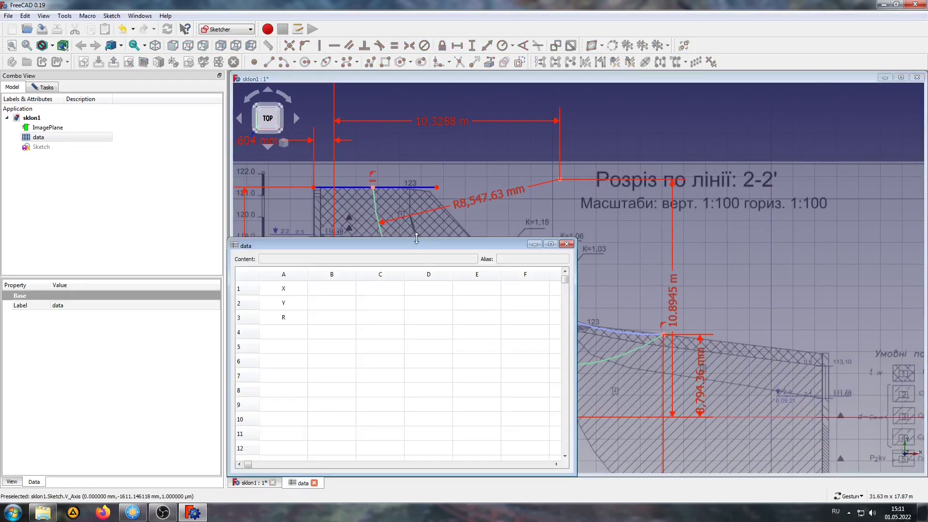
mouse_move(416, 236)
left_mouse_down()
mouse_move(416, 273)
mouse_move(463, 307)
mouse_move(725, 240)
mouse_move(785, 214)
mouse_move(581, 236)
mouse_move(492, 267)
left_mouse_up()
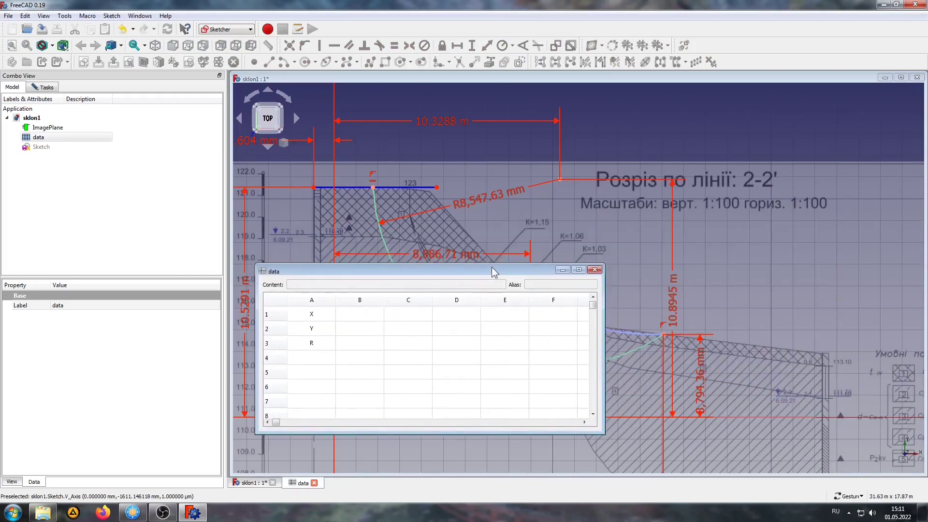
Enter 103288 for X in cell B1 and 108945 for Y in cell B2
left_click(357, 312)
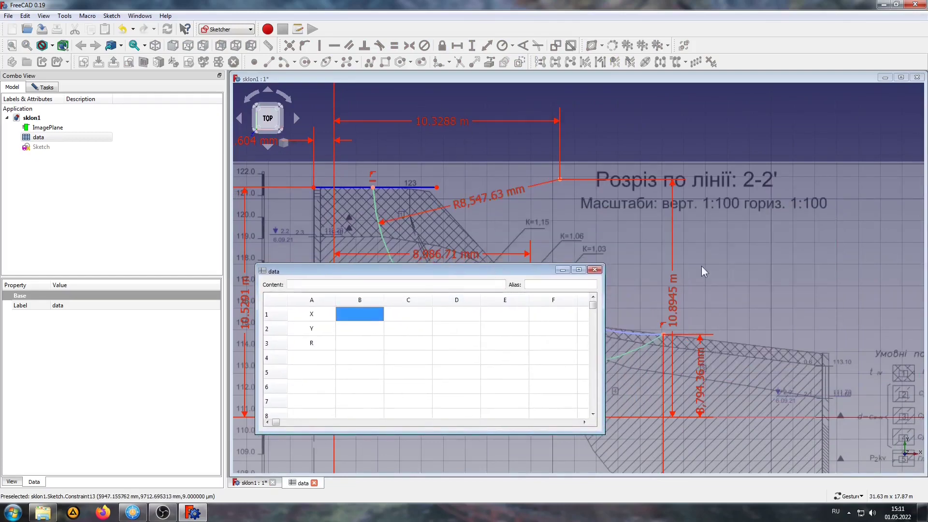
left_click_drag(480, 274, 479, 282)
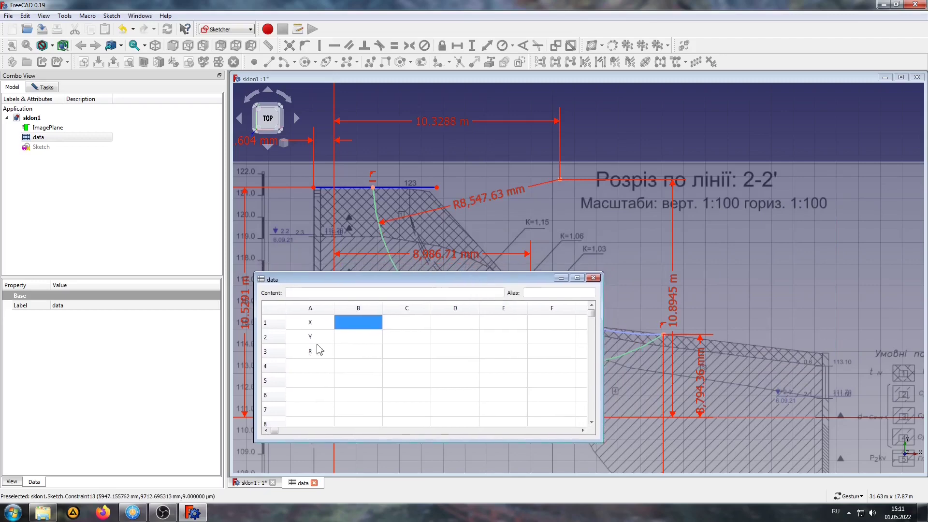
double_click(349, 324)
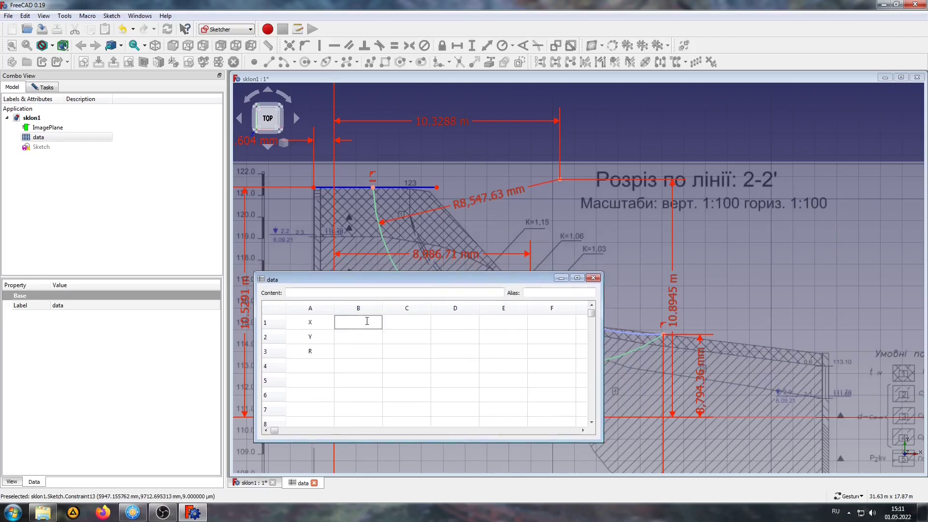
type("1000")
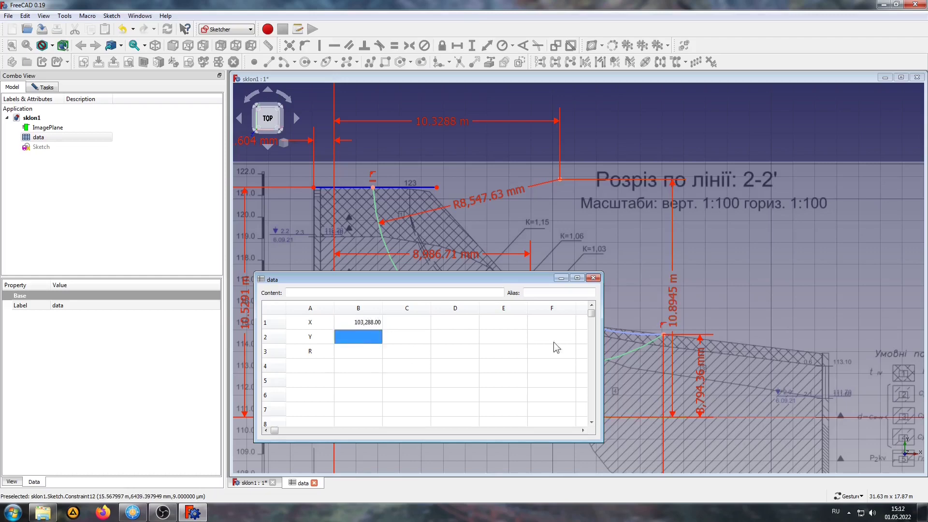
double_click(361, 335)
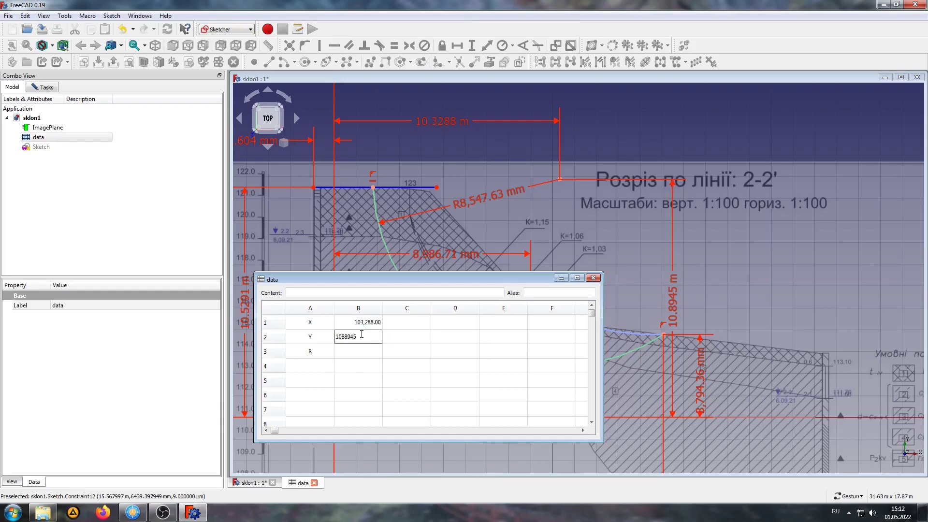
key("Return")
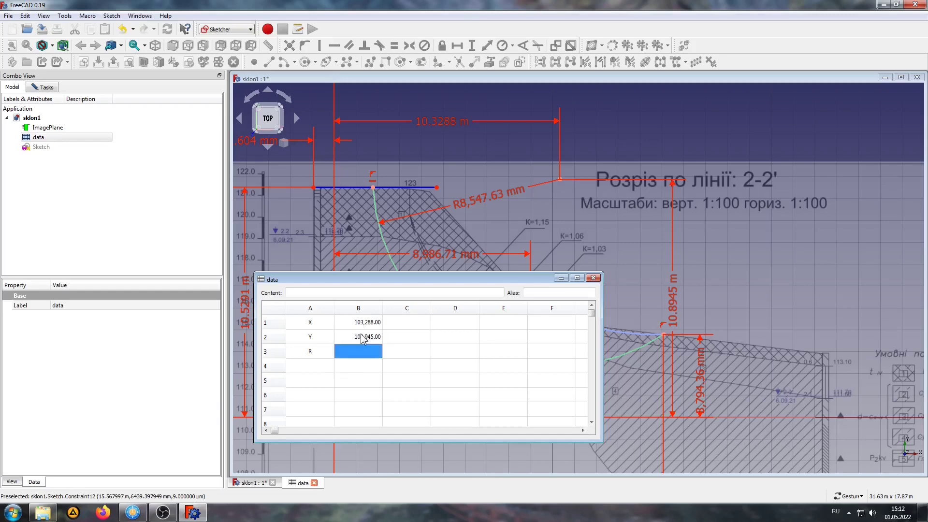
Move the spreadsheet window clear of the radius label and enter 8547 for R in cell B3
left_click_drag(463, 281, 673, 279)
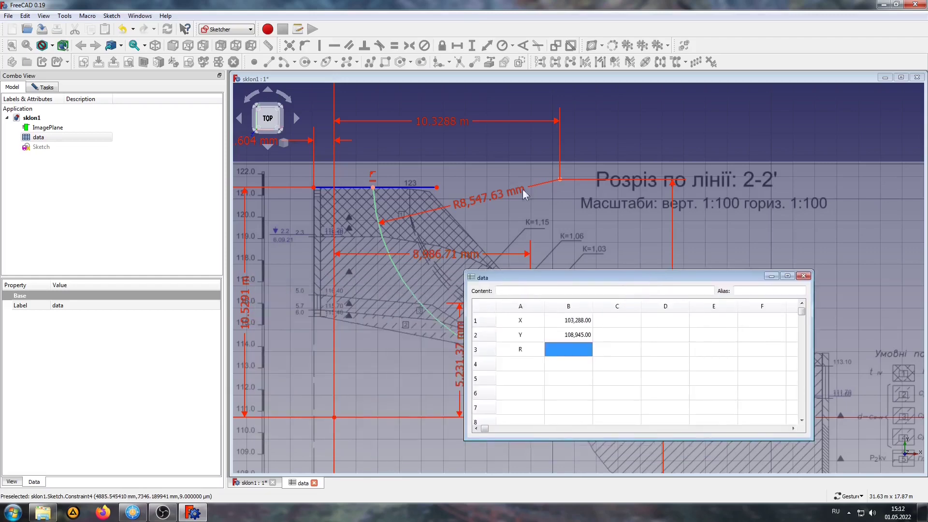
double_click(562, 349)
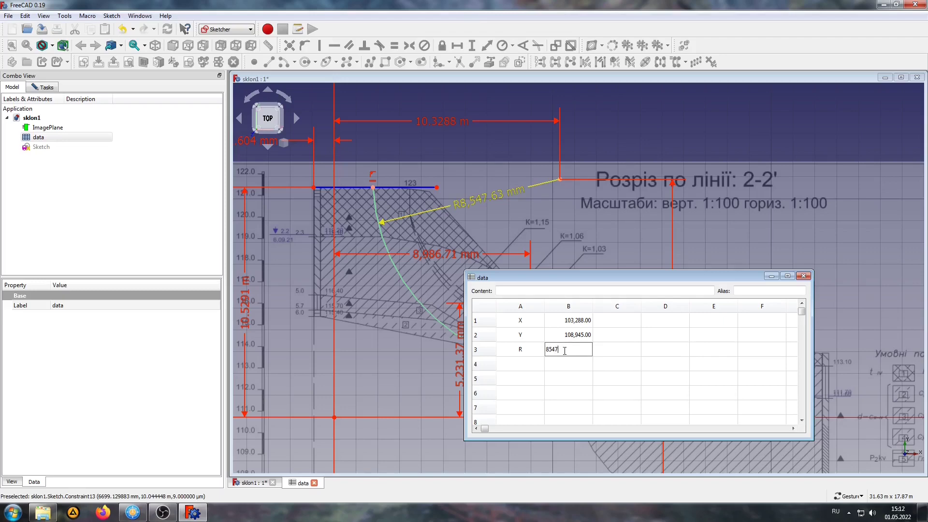
key("Return")
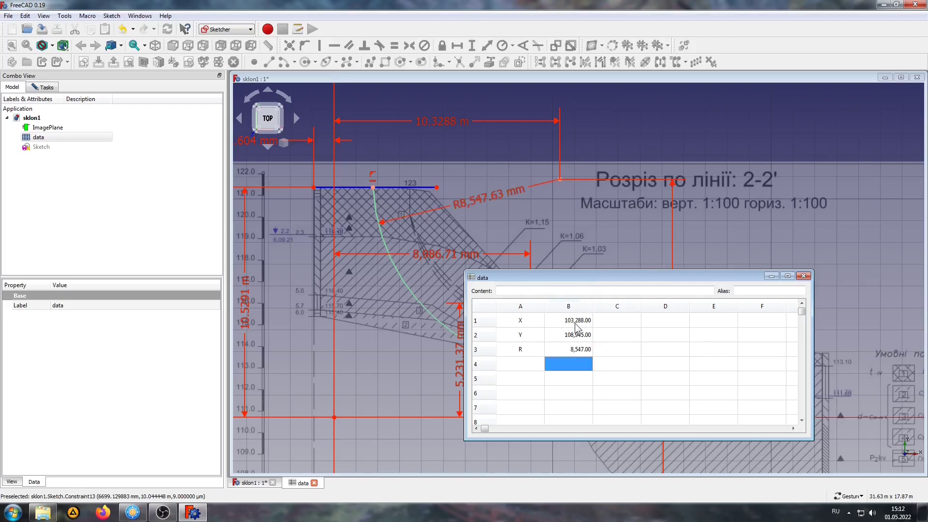
Correct the Y value in cell B2 to 10894, moving the spreadsheet window so the vertical dimension can be read
left_click(573, 336)
double_click(581, 335)
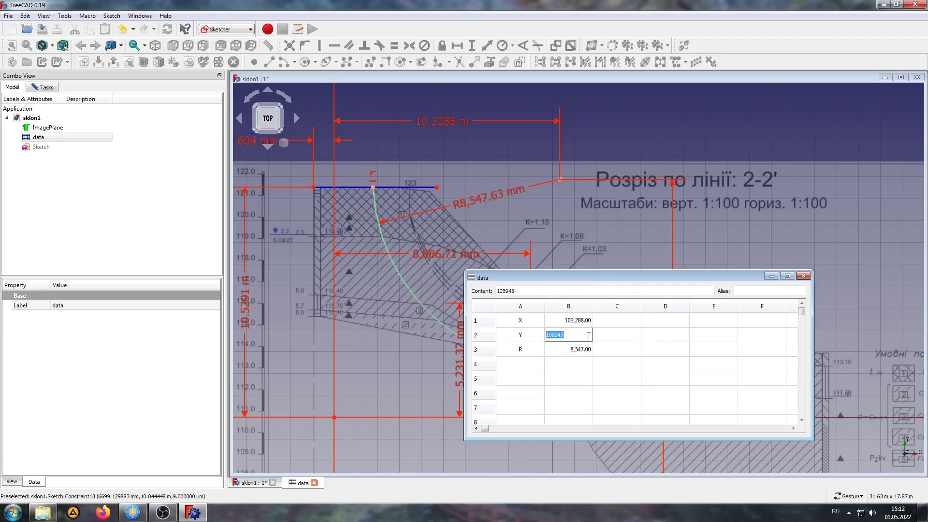
key("BackSpace")
left_click(598, 277)
left_click_drag(580, 276, 389, 256)
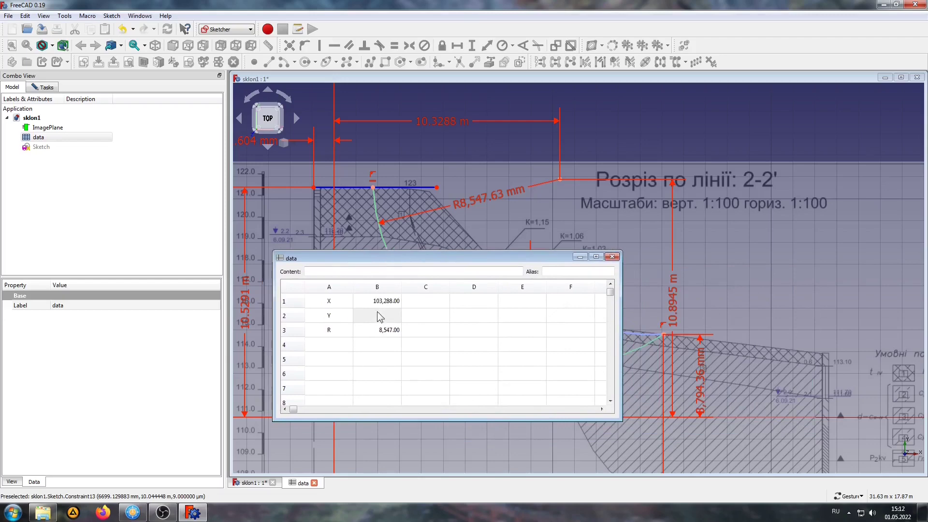
left_click(379, 316)
type("10894")
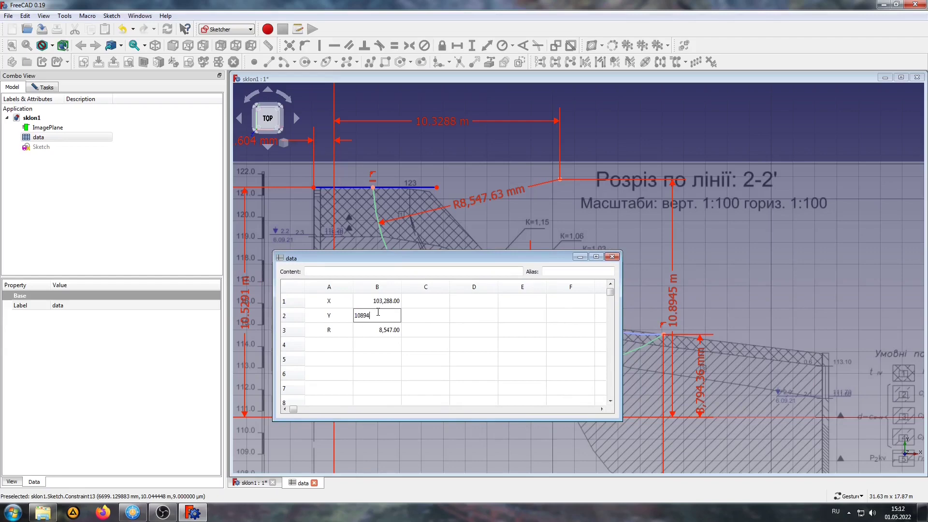
key("Return")
Correct the X value in cell B1 to 10328 and shift the spreadsheet window slightly down over the sketch
left_click(389, 302)
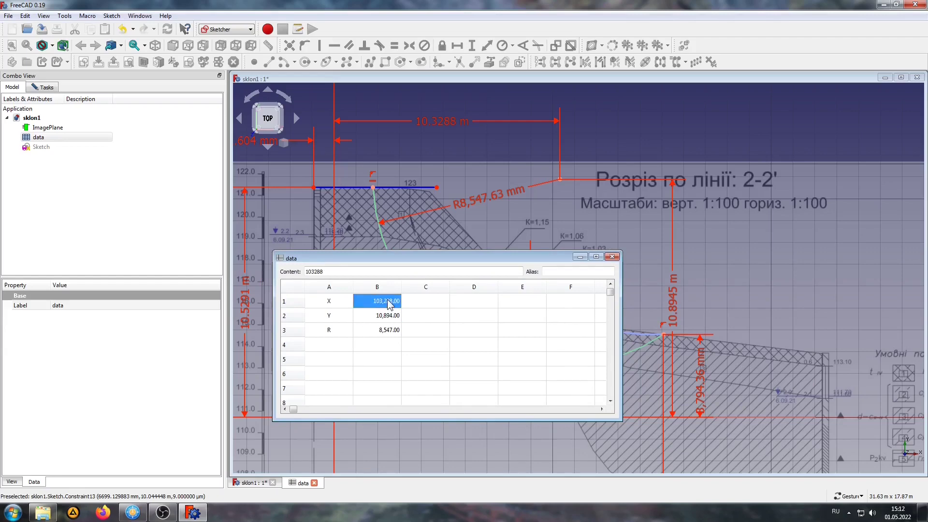
double_click(389, 303)
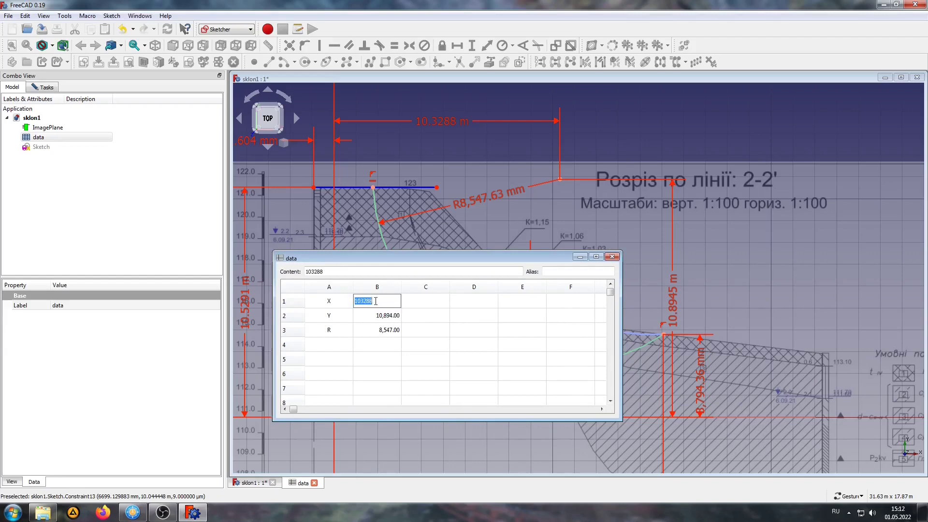
left_click(388, 307)
key("Return")
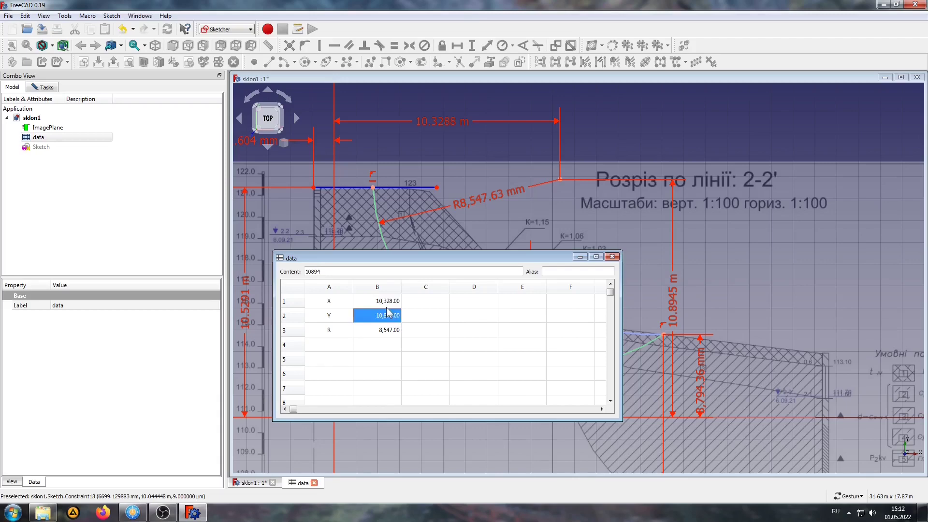
left_click(429, 328)
left_click_drag(452, 257, 442, 290)
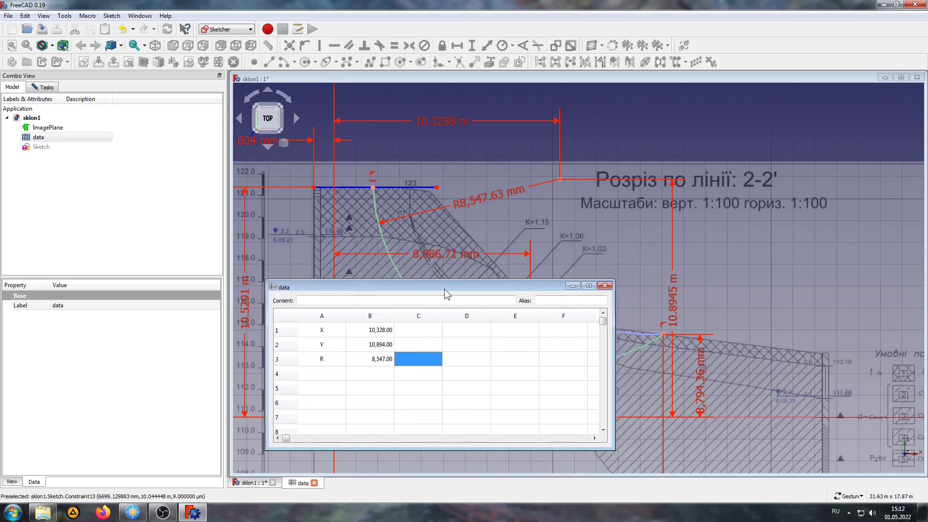
left_click(377, 393)
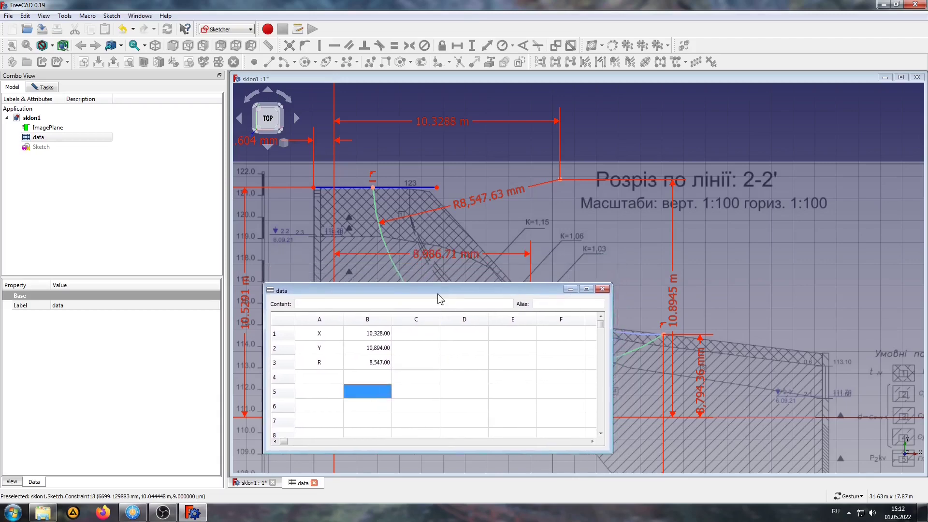
Open the arc centre's horizontal dimension in the sketch and enter the expression <<data>>.B1 for its length
left_click(441, 76)
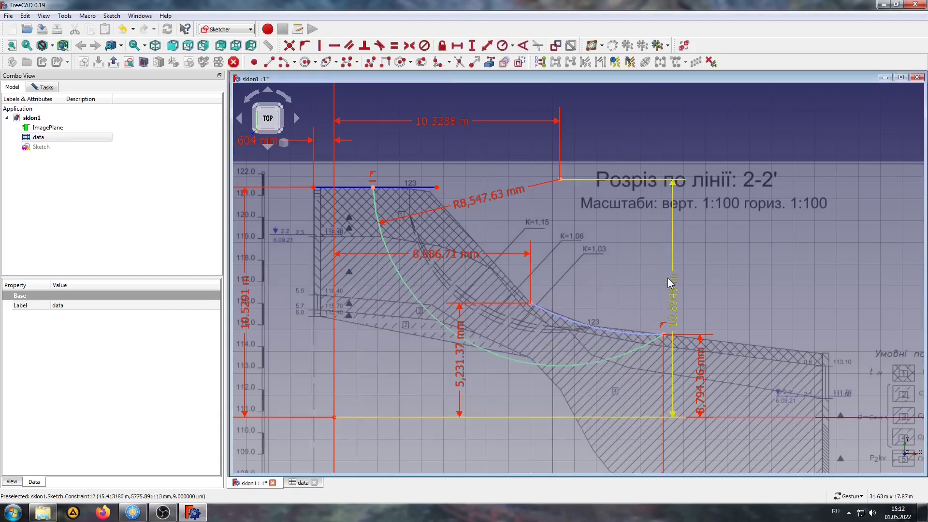
double_click(443, 122)
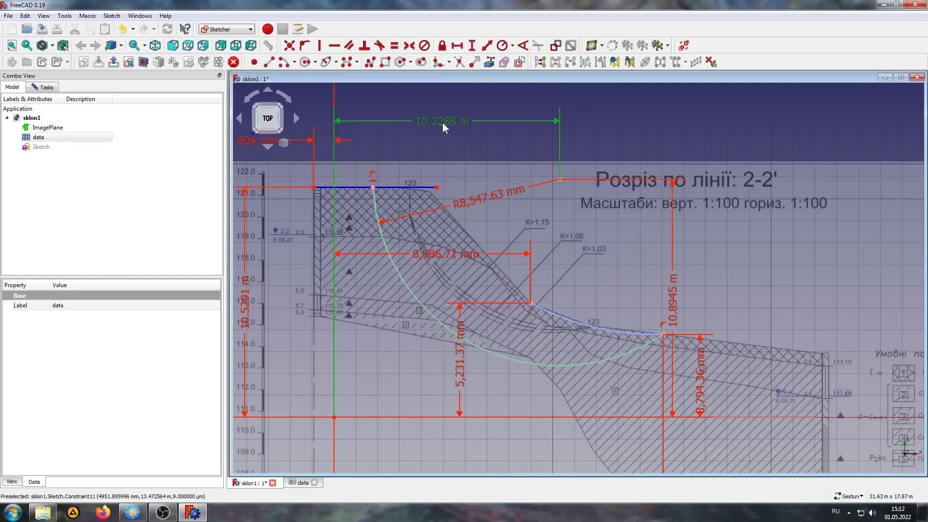
left_click_drag(442, 205, 431, 218)
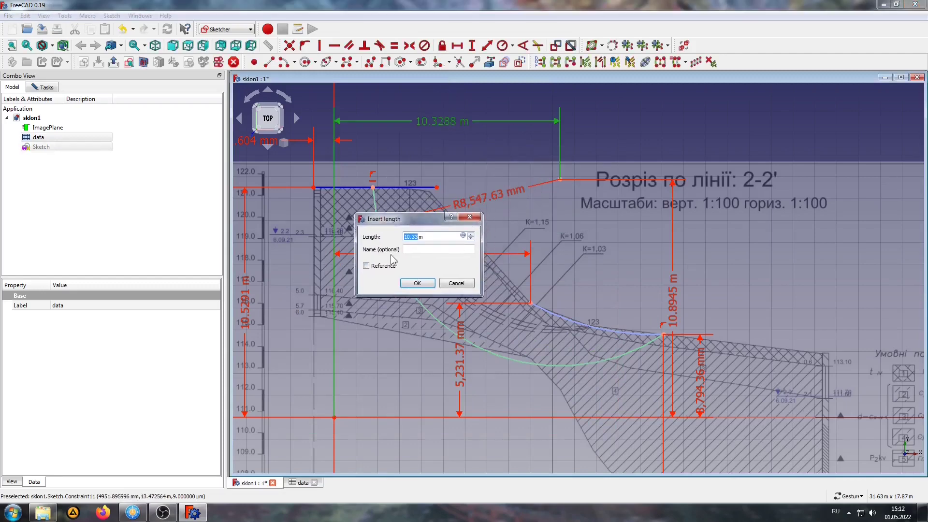
left_click(463, 235)
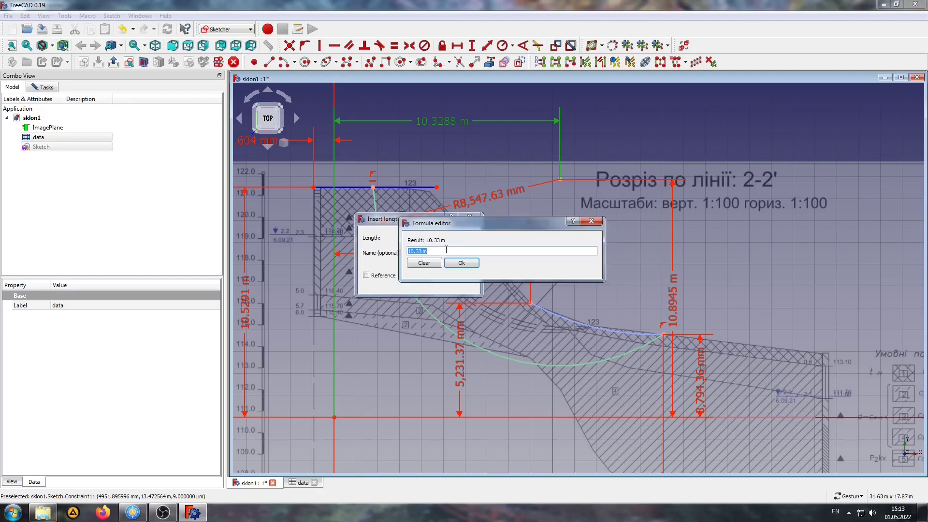
type("da")
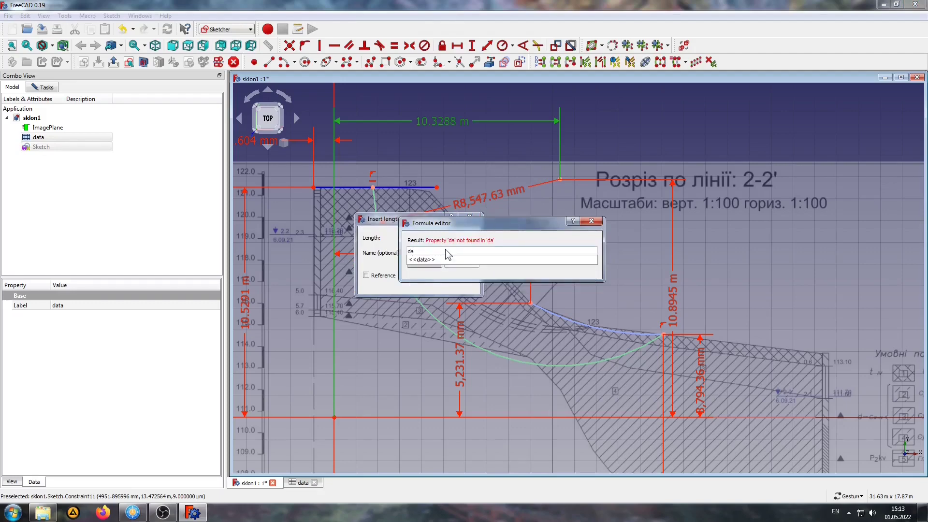
key("Down")
key("Return")
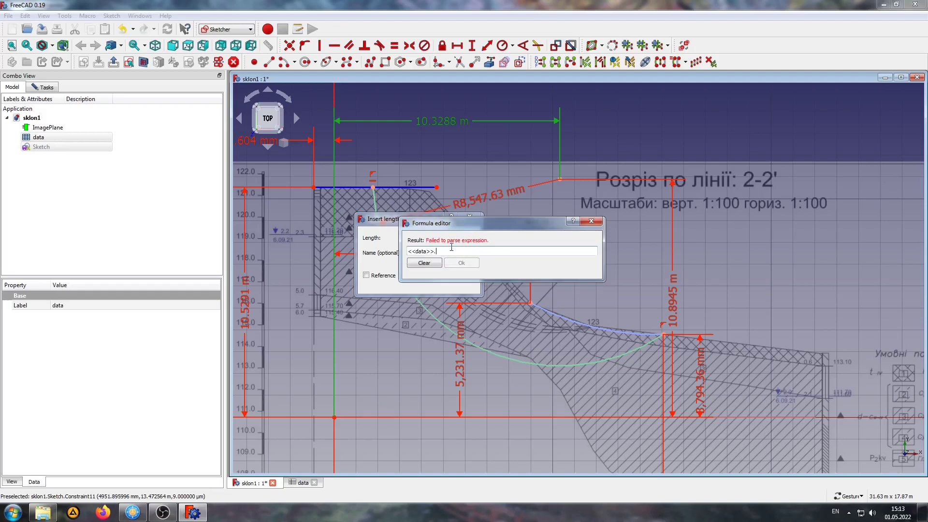
type("B")
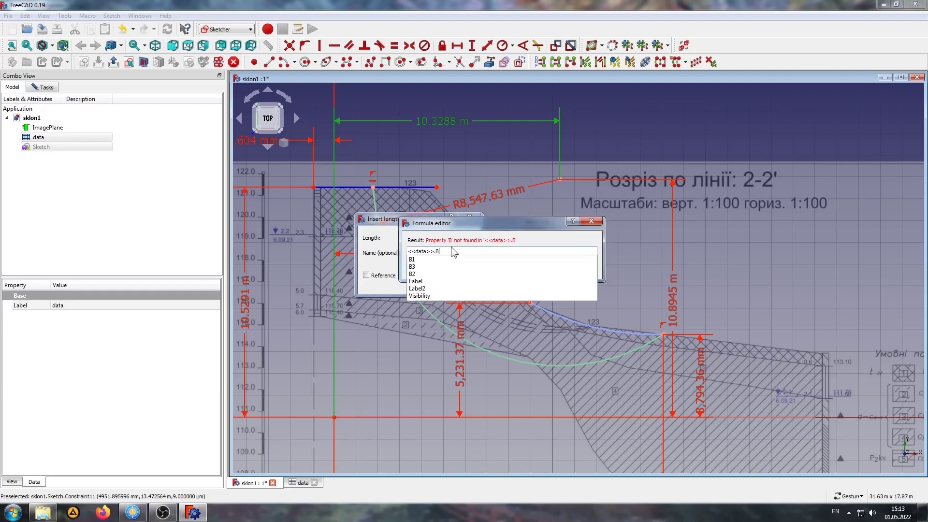
type("1")
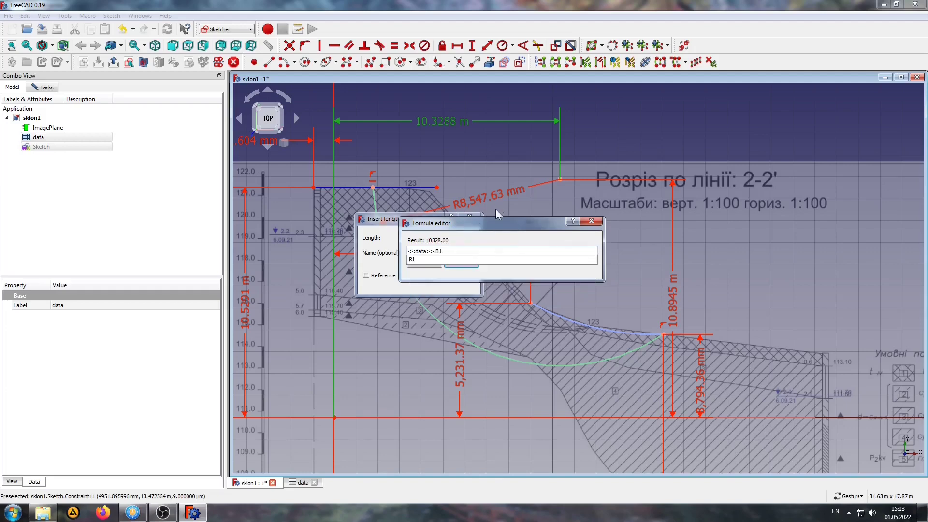
key("Return")
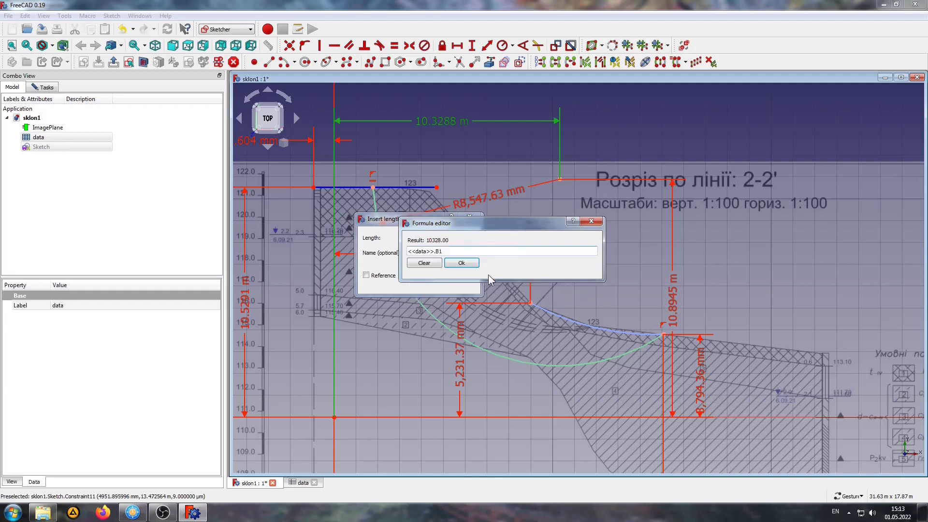
Copy the <<data>>.B1 expression for reuse and apply it to the arc centre's horizontal dimension
left_click_drag(450, 250, 402, 250)
right_click(426, 251)
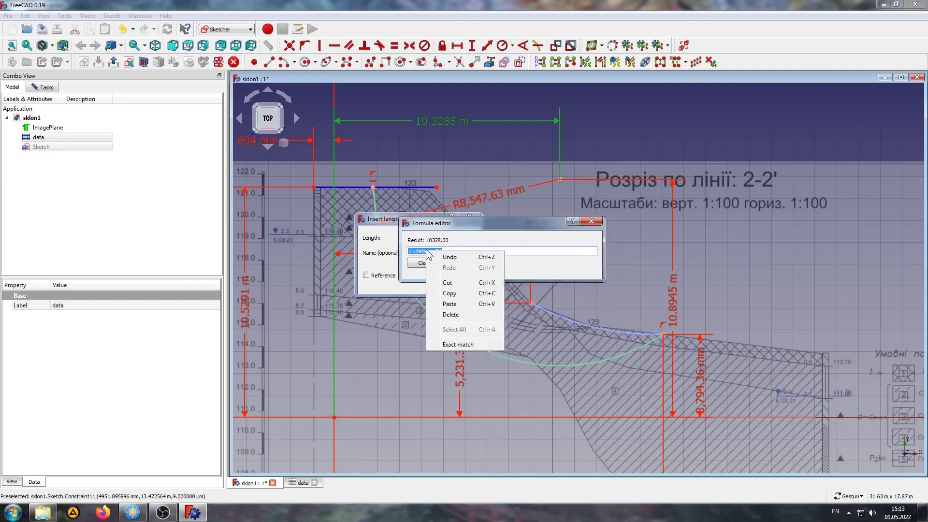
left_click(459, 293)
left_click(461, 263)
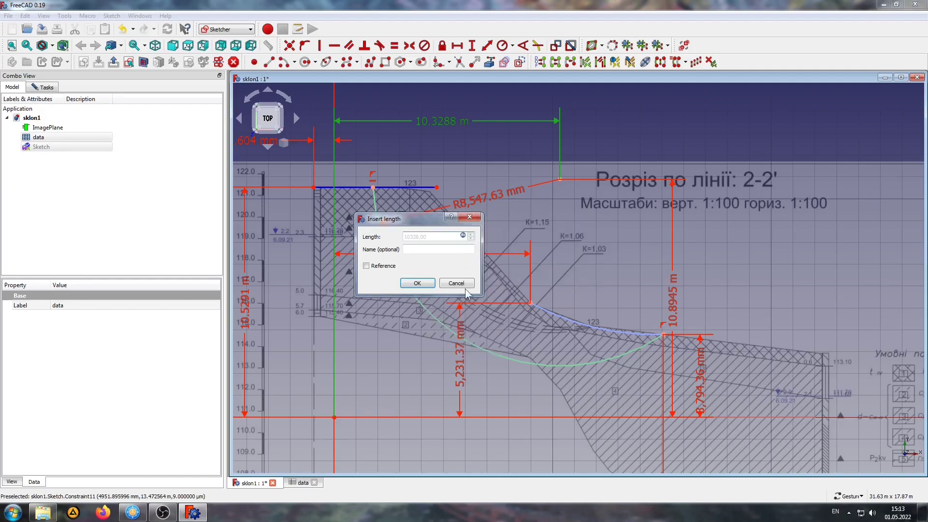
left_click(416, 285)
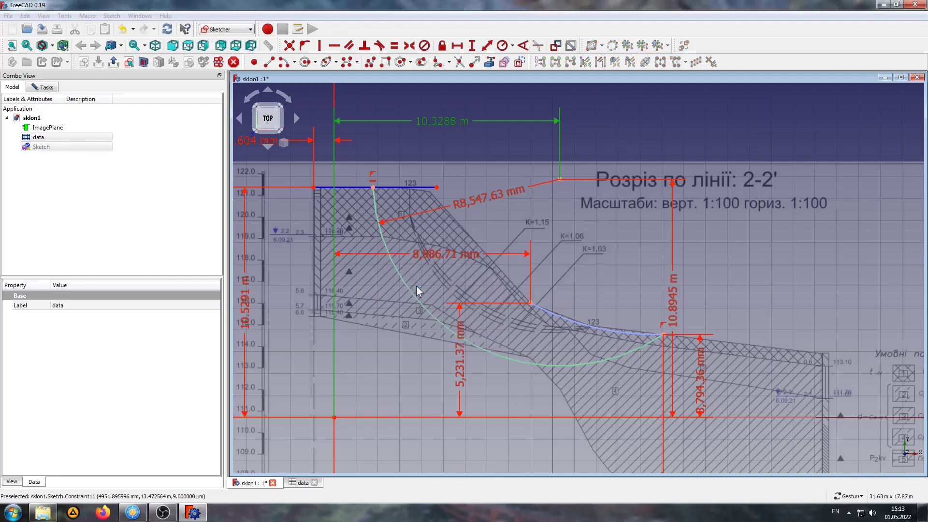
Link the arc centre's vertical dimension to <<data>>.B2 by reusing the copied expression with the cell reference changed
double_click(674, 291)
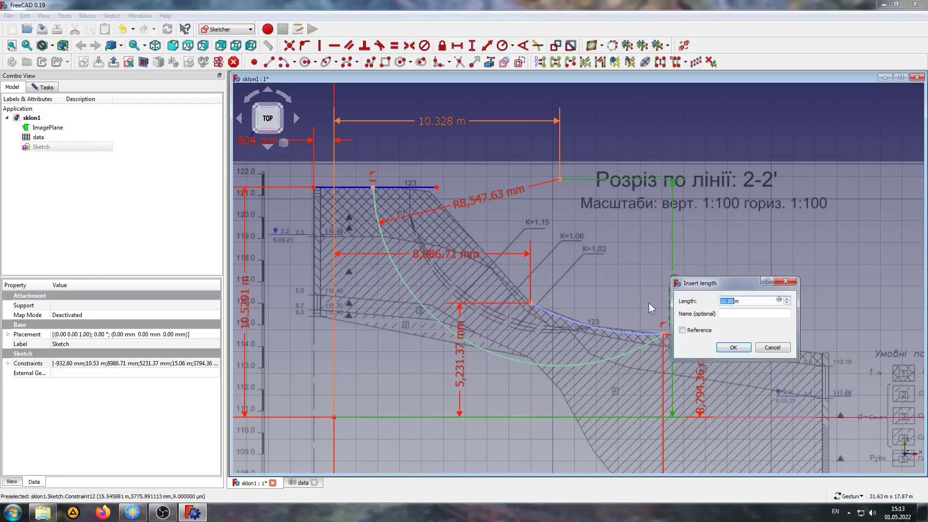
left_click(779, 300)
right_click(753, 319)
left_click(774, 367)
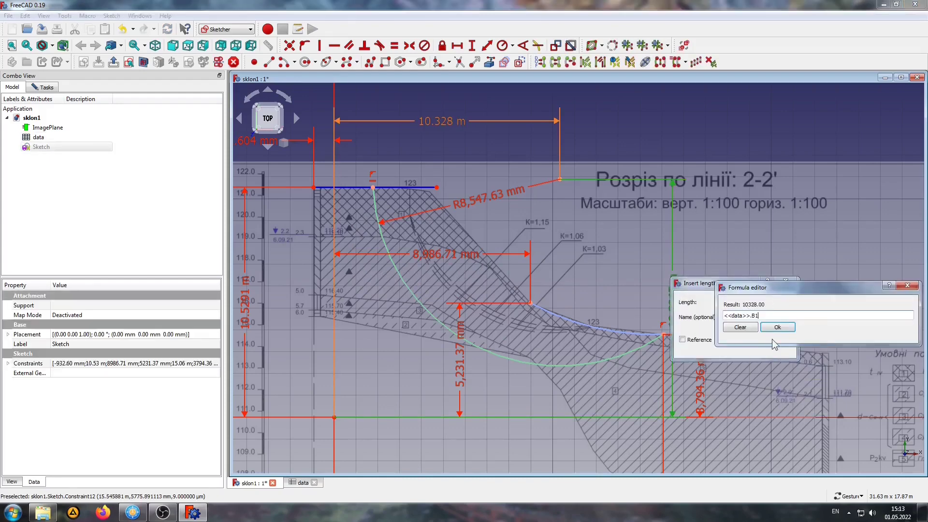
key("BackSpace")
type("2")
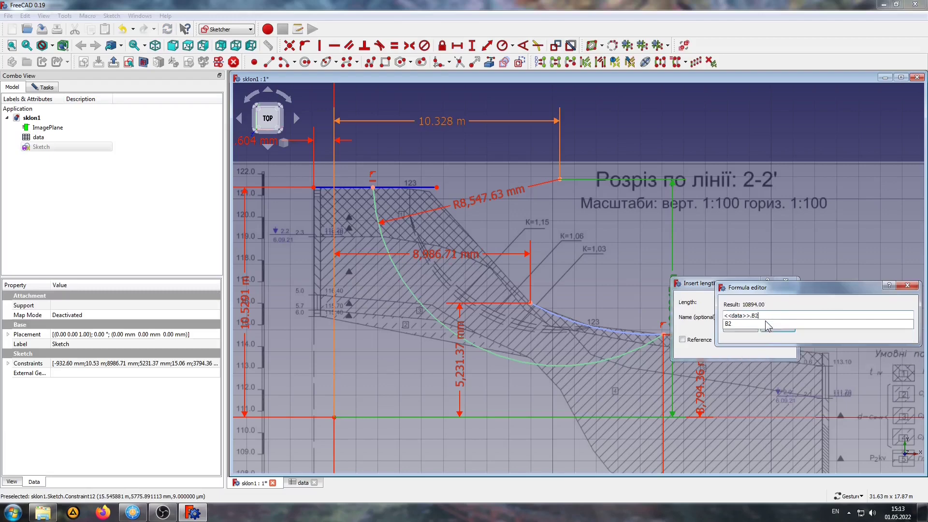
left_click(777, 333)
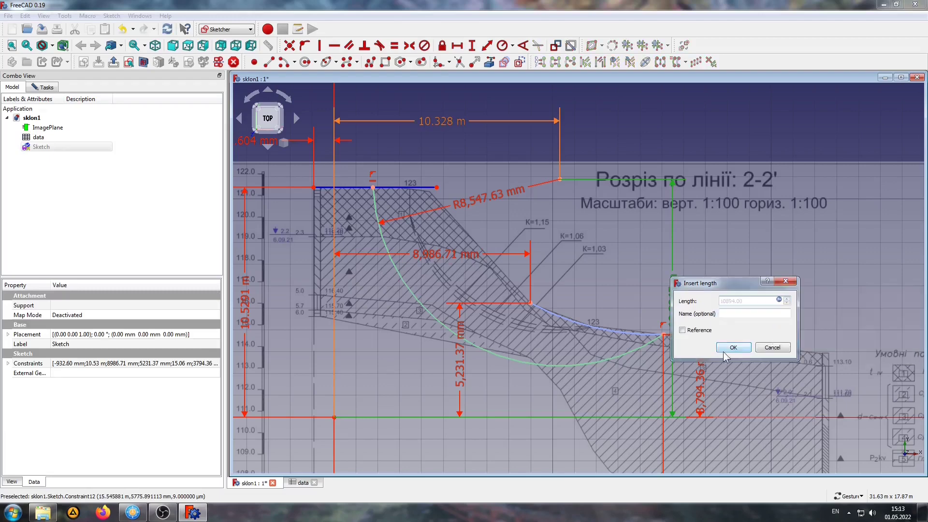
left_click(733, 347)
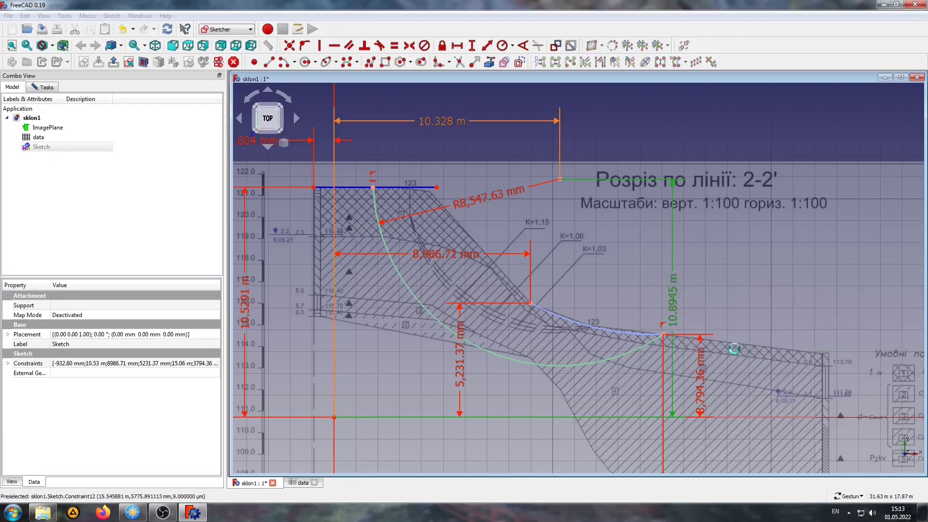
Link the slip arc's radius to <<data>>.B3 using the copied expression, and close the sketch
double_click(491, 203)
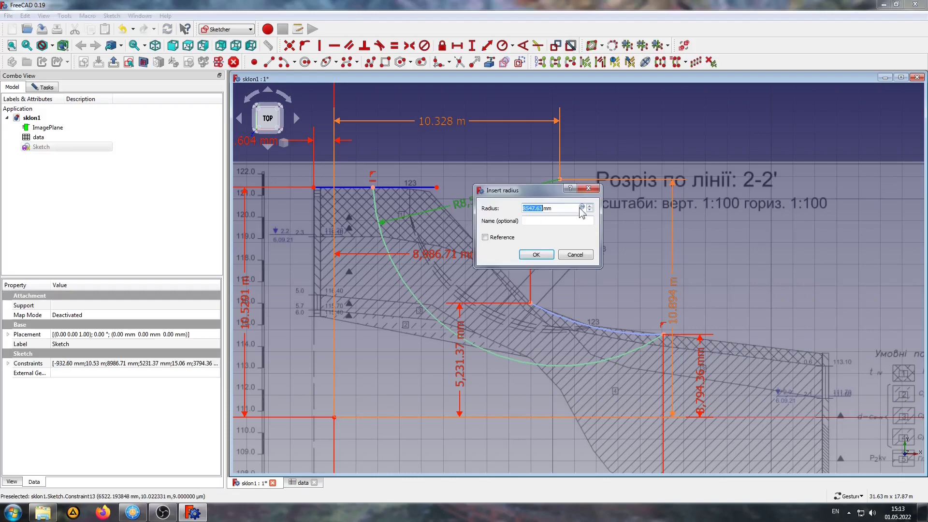
left_click(582, 208)
right_click(572, 222)
left_click(589, 278)
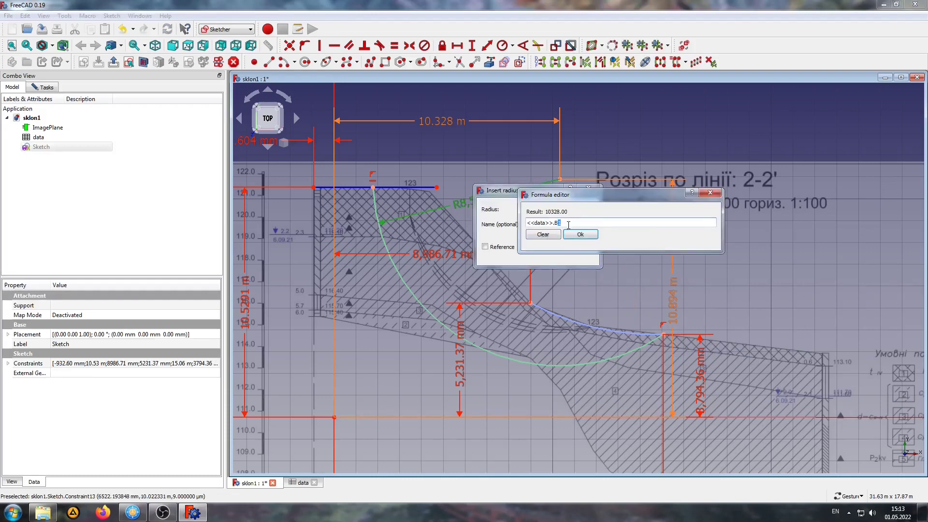
left_click(583, 234)
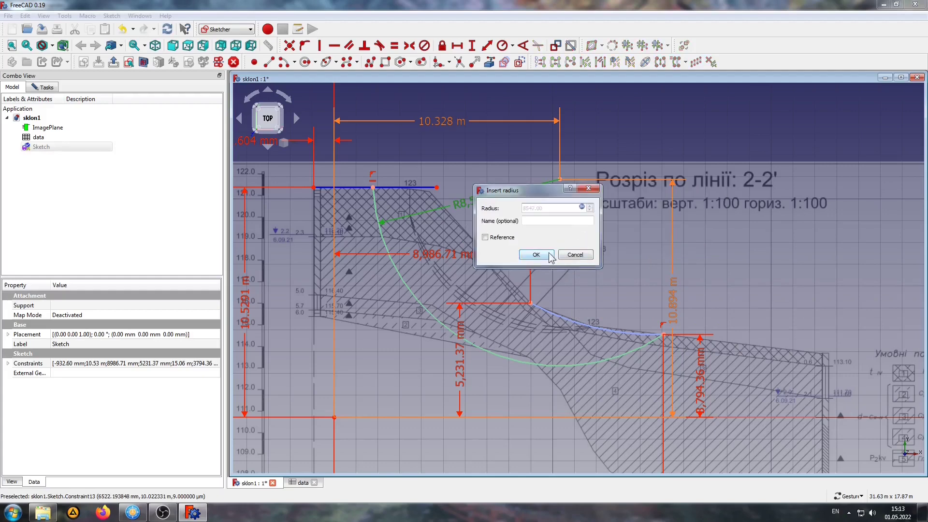
left_click(536, 254)
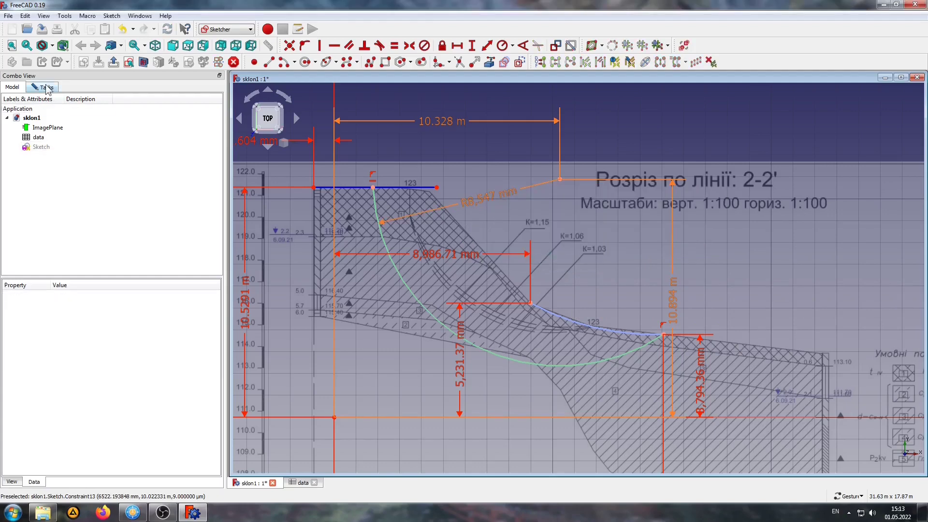
left_click(46, 87)
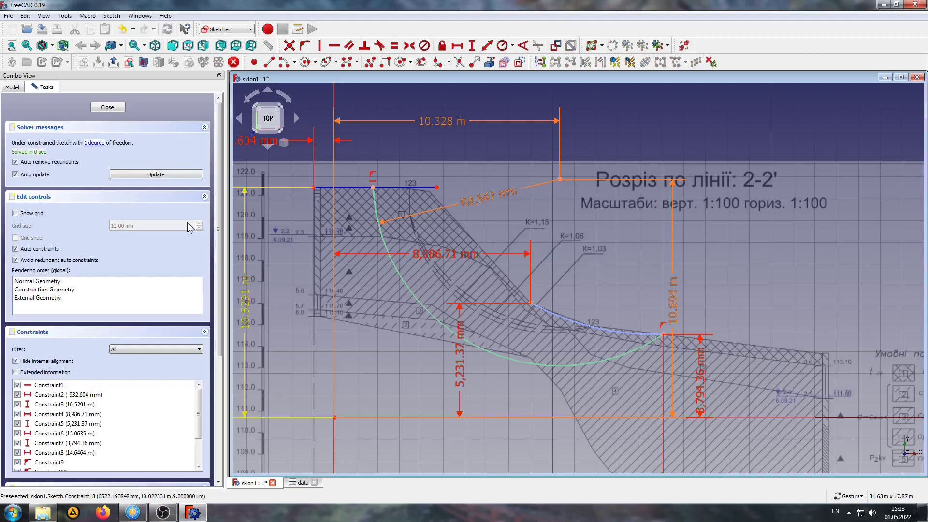
left_click(108, 107)
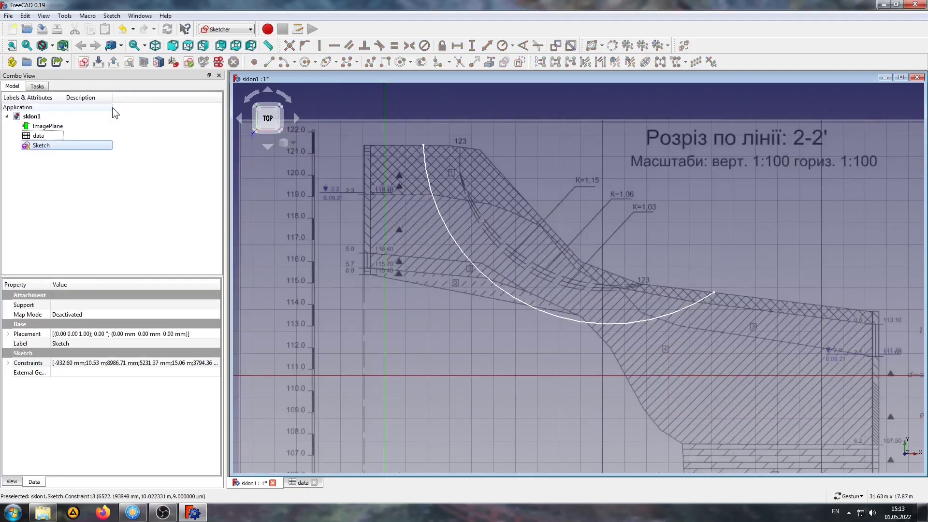
Set the line colour of the sketch to blue (#0000ff) in its view properties
left_click(45, 147)
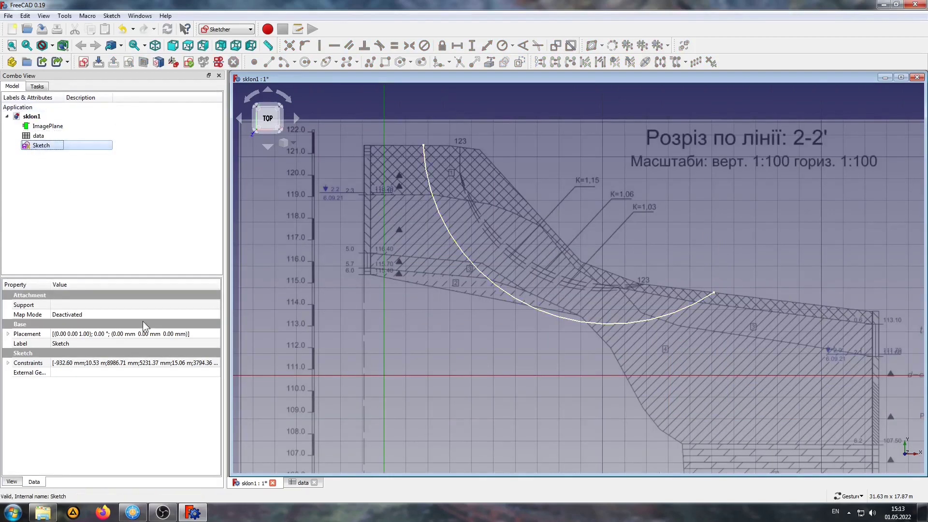
left_click(12, 482)
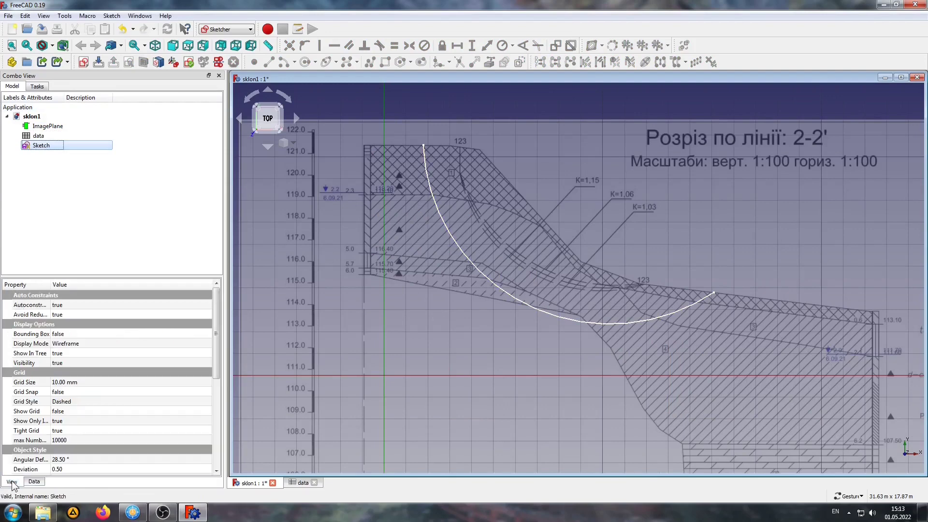
scroll(212, 386, "down", 4)
scroll(212, 393, "down", 2)
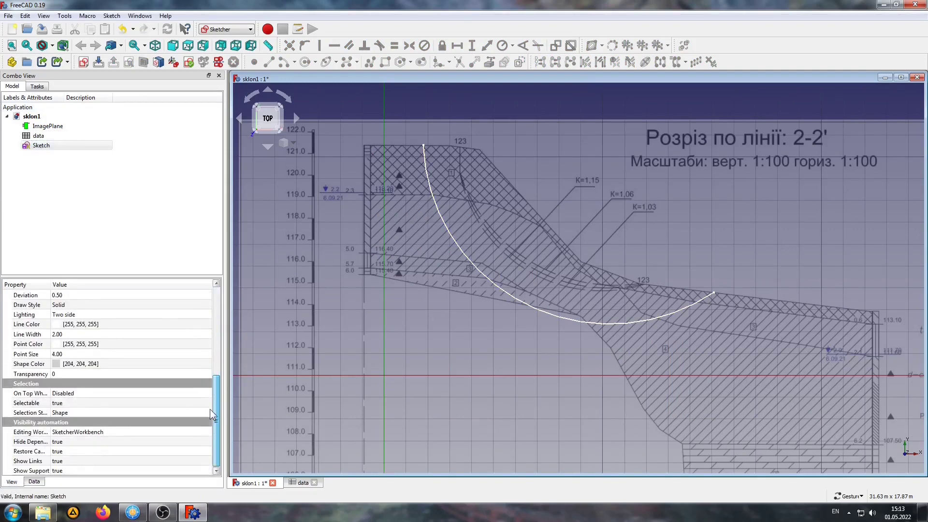
left_click(57, 327)
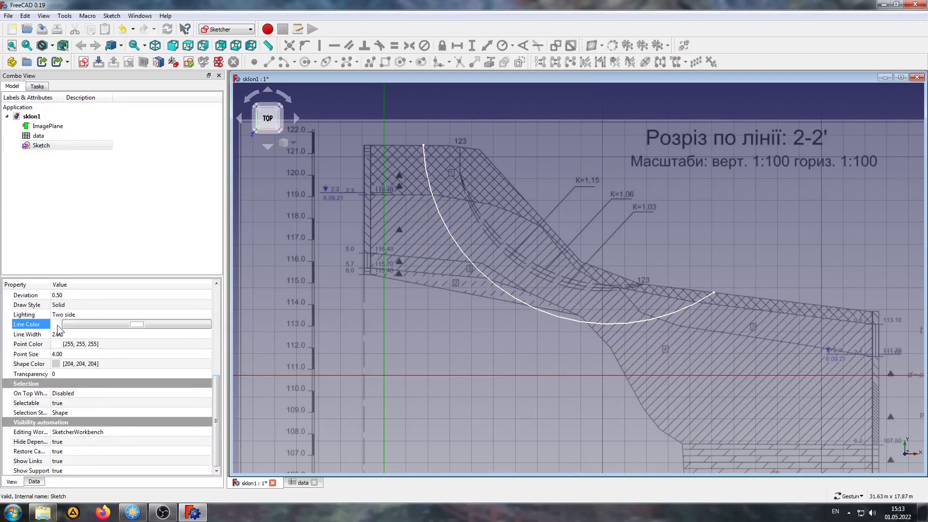
left_click(122, 326)
left_click(350, 205)
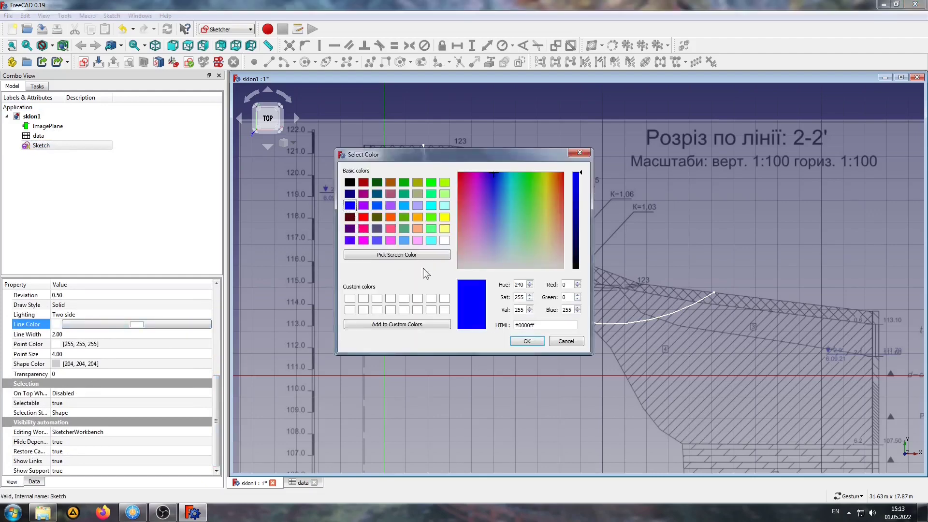
left_click(527, 341)
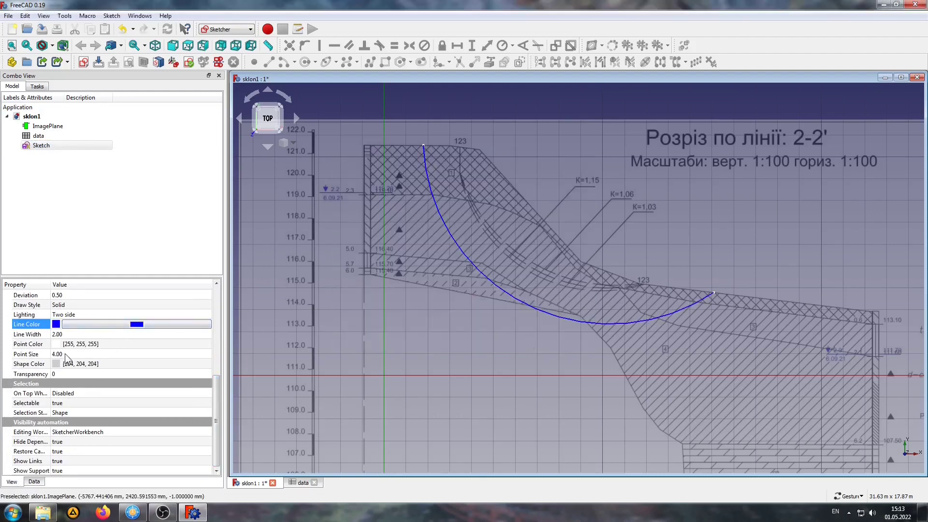
Set the sketch's line width to 4 and deselect the sketch
left_click(67, 333)
type("4")
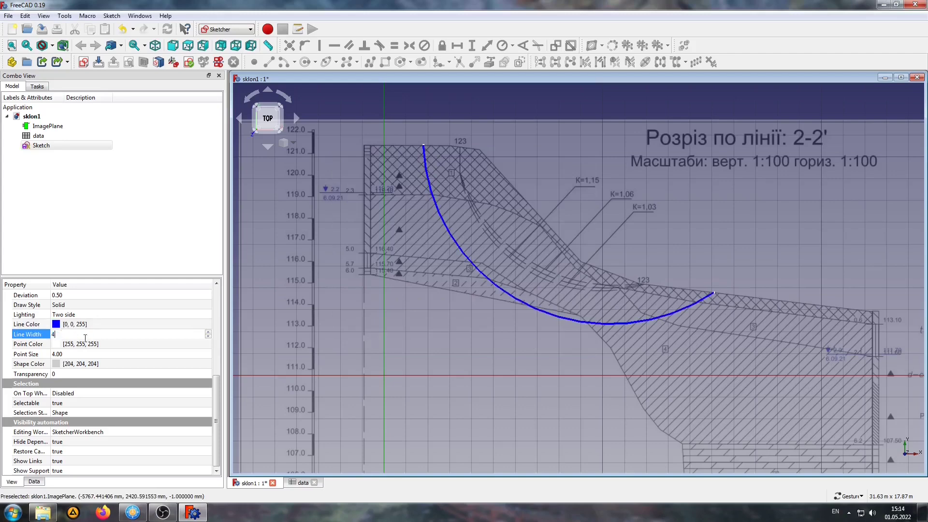
left_click(455, 288)
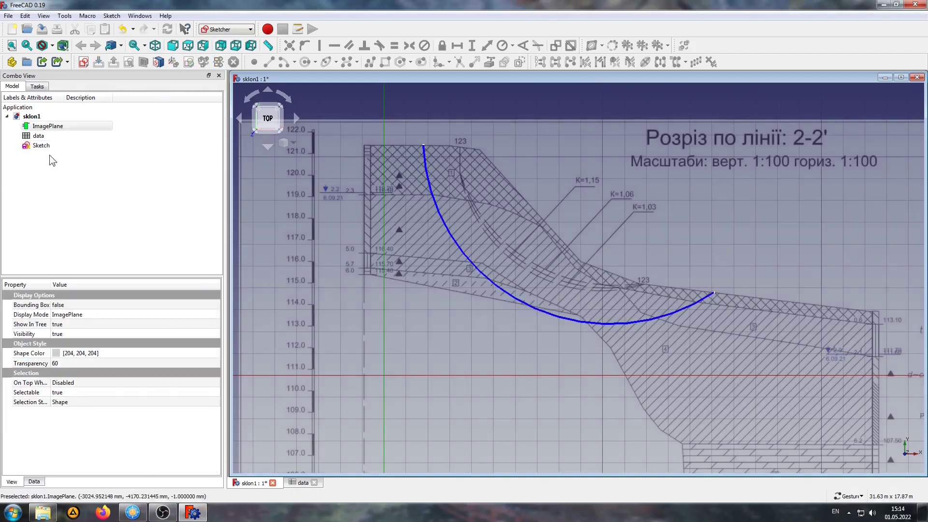
Open the data spreadsheet and narrow its window so the slip arc stays in view beside it
double_click(44, 135)
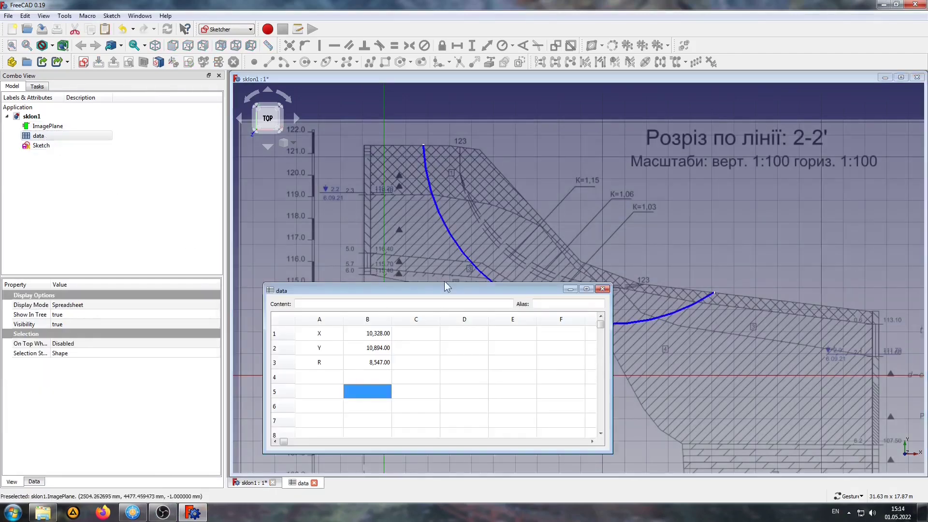
mouse_move(444, 287)
left_mouse_down()
mouse_move(437, 332)
mouse_move(434, 294)
left_mouse_up()
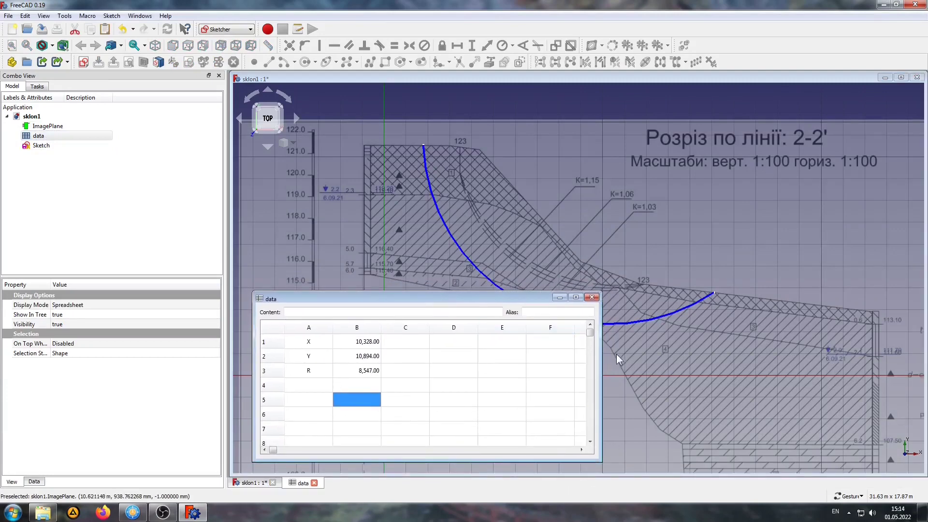
left_click_drag(602, 357, 483, 339)
left_click_drag(418, 297, 403, 297)
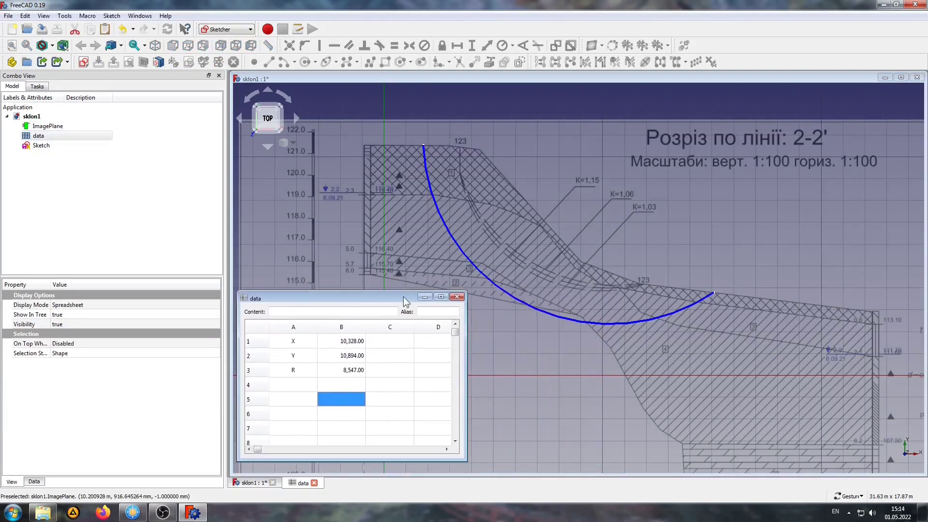
Set the radius value R in cell B3 to 7000
left_click(357, 374)
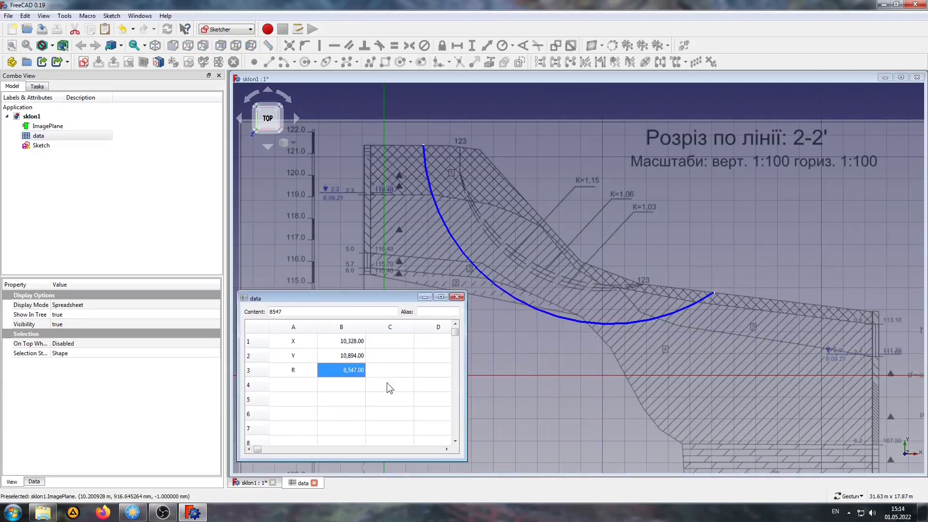
type("7000")
key("Return")
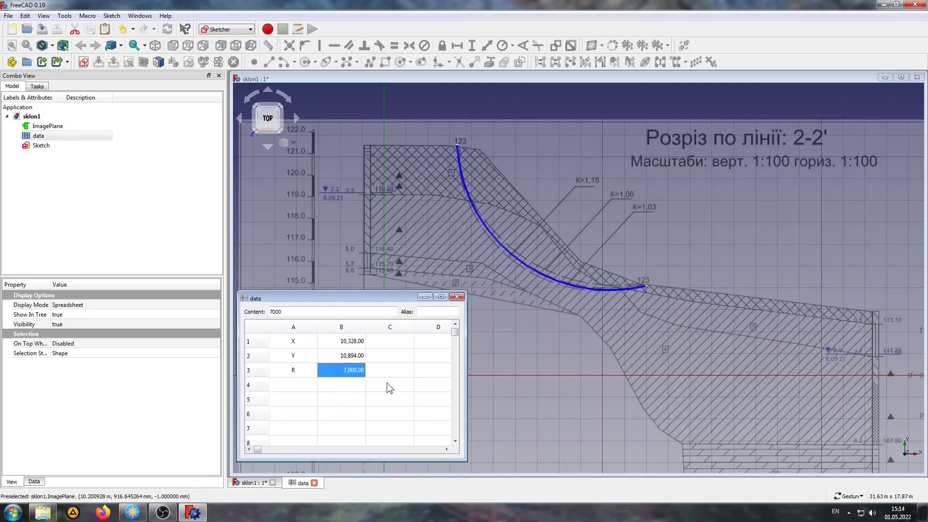
Try 9000 for the X value in cell B1, set it to 10000, and close the spreadsheet
double_click(355, 340)
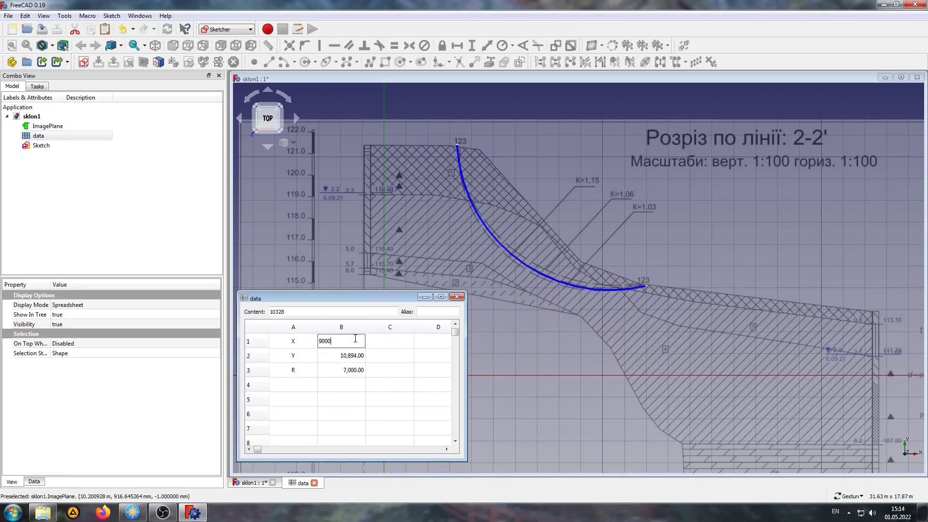
key("Return")
type("1")
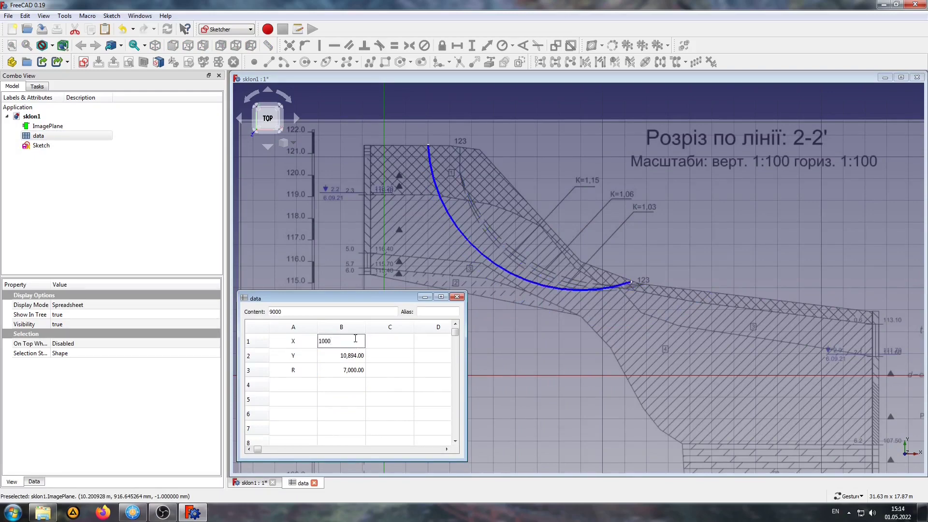
key("Return")
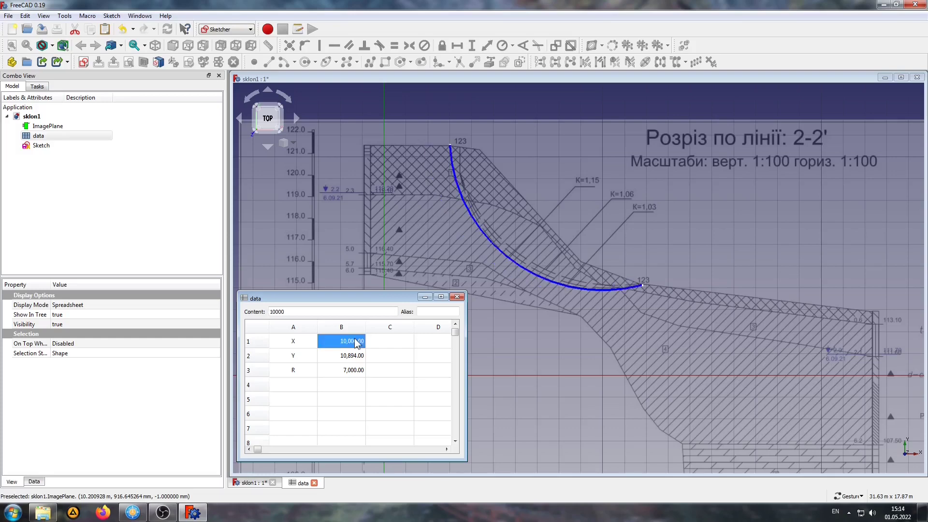
left_click(456, 297)
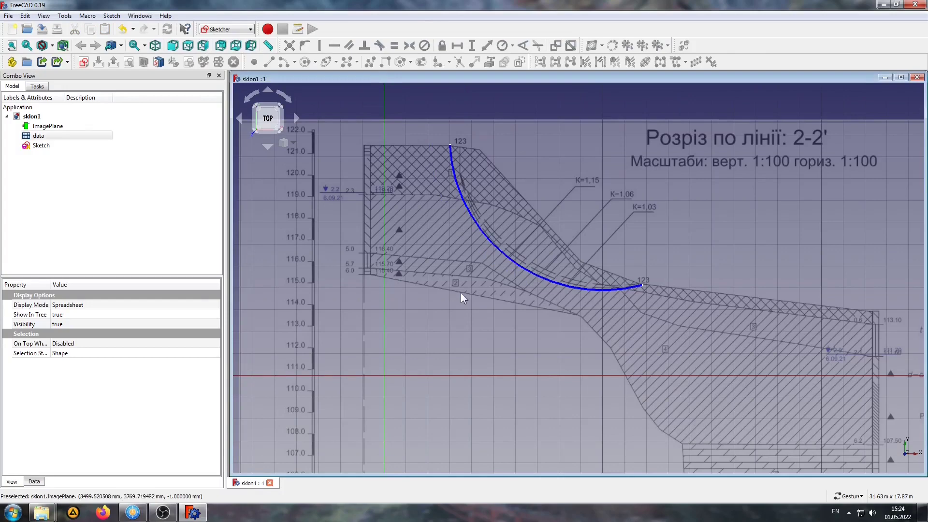
Reopen the sketch and draw a horizontal line about 2345 mm long from the arc's upper endpoint, plus a vertical line down from its end
left_click(901, 77)
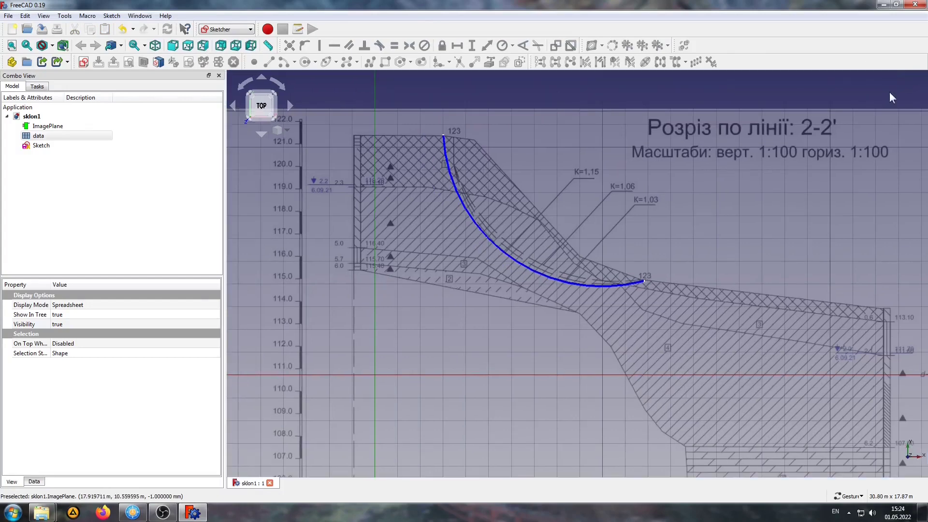
double_click(67, 146)
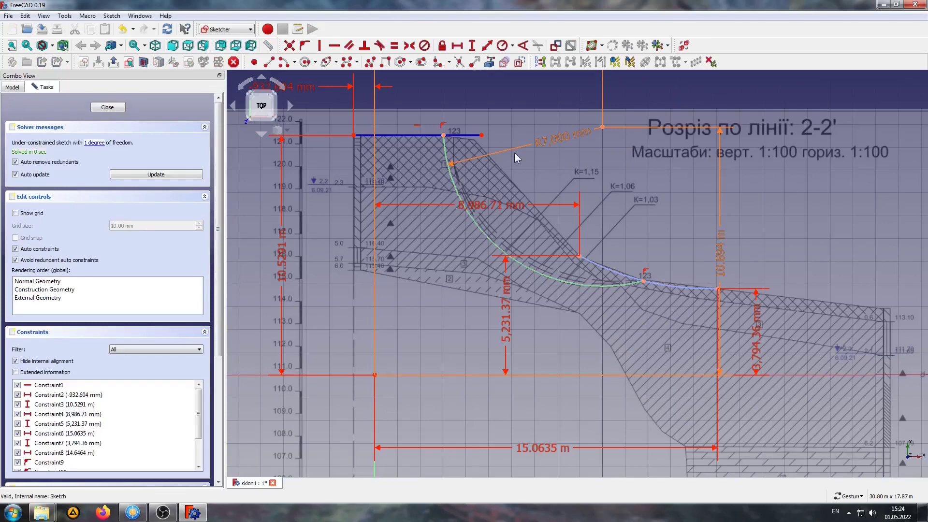
scroll(515, 160, "up", 3)
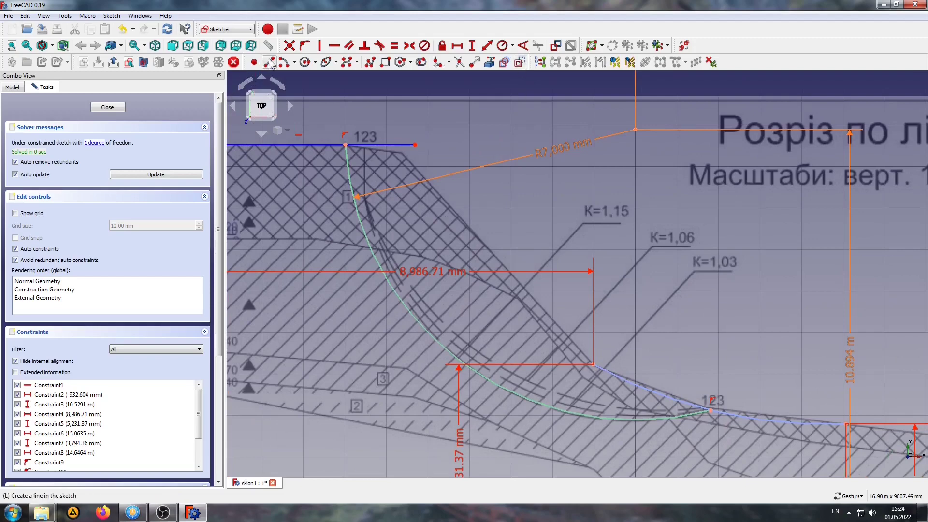
left_click(345, 145)
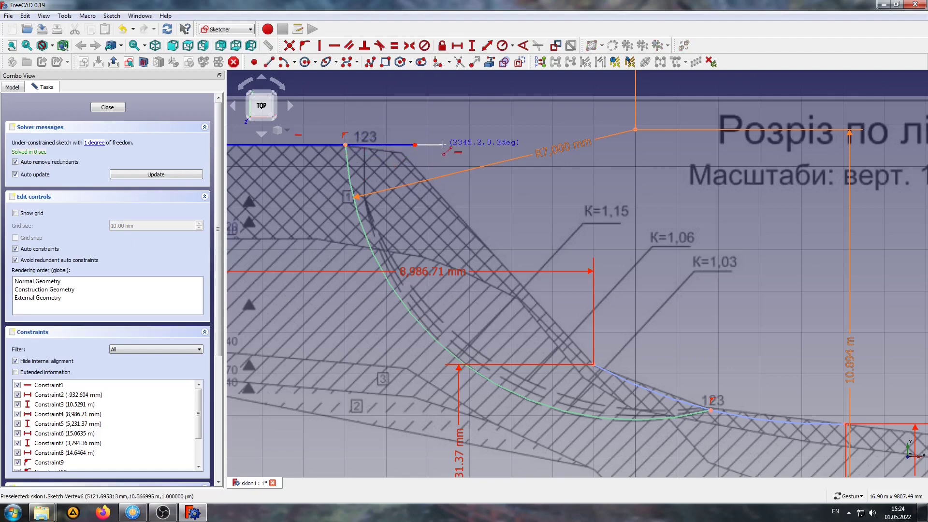
left_click(442, 144)
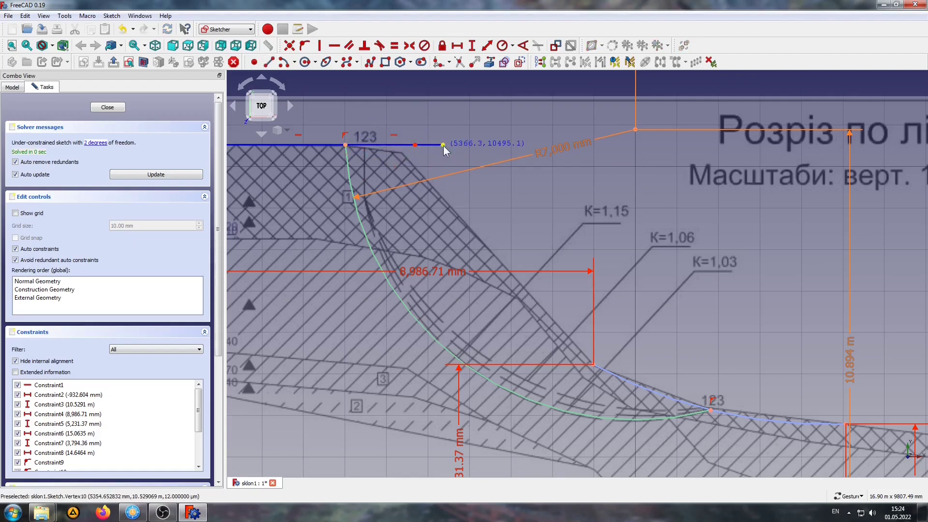
left_click(442, 144)
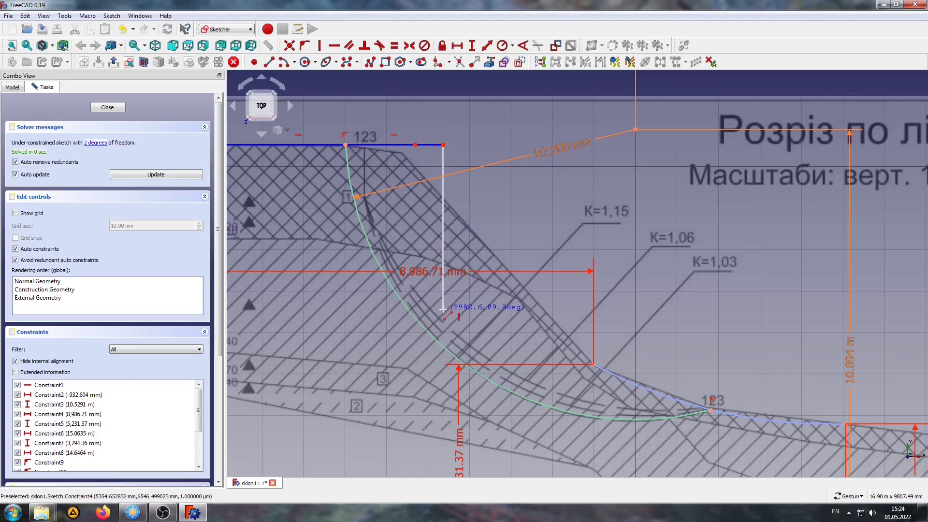
left_click(442, 309)
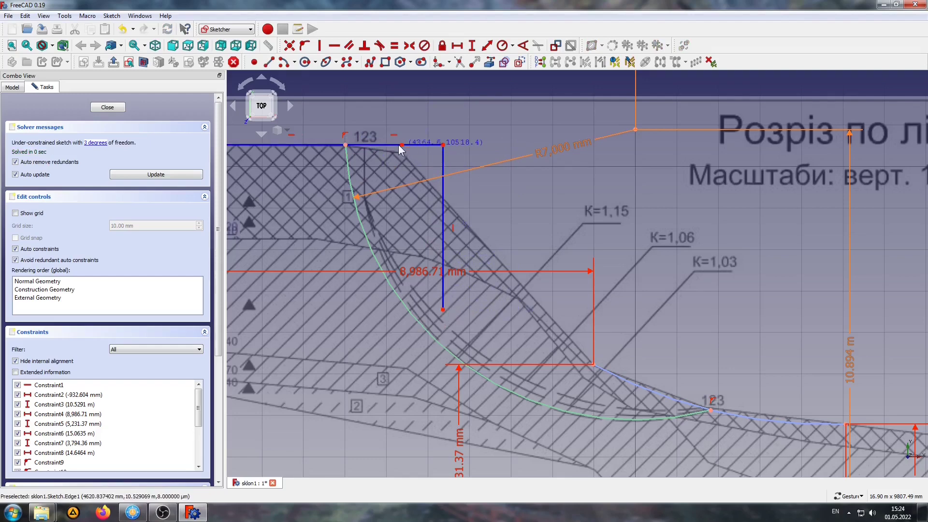
Shift the vertical line closer to the arc's upper endpoint and draw a line from that endpoint to the vertical line's foot
left_click(443, 145)
left_click_drag(488, 145, 420, 155)
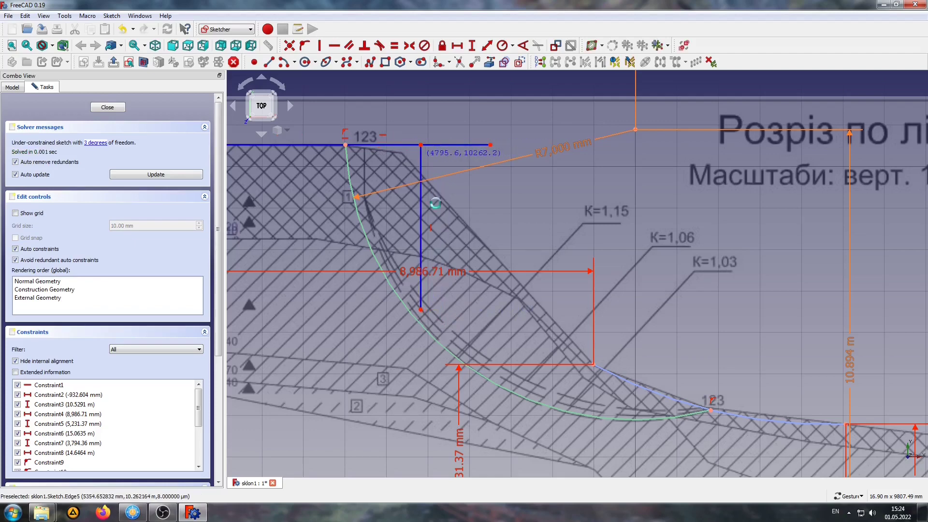
left_click(266, 61)
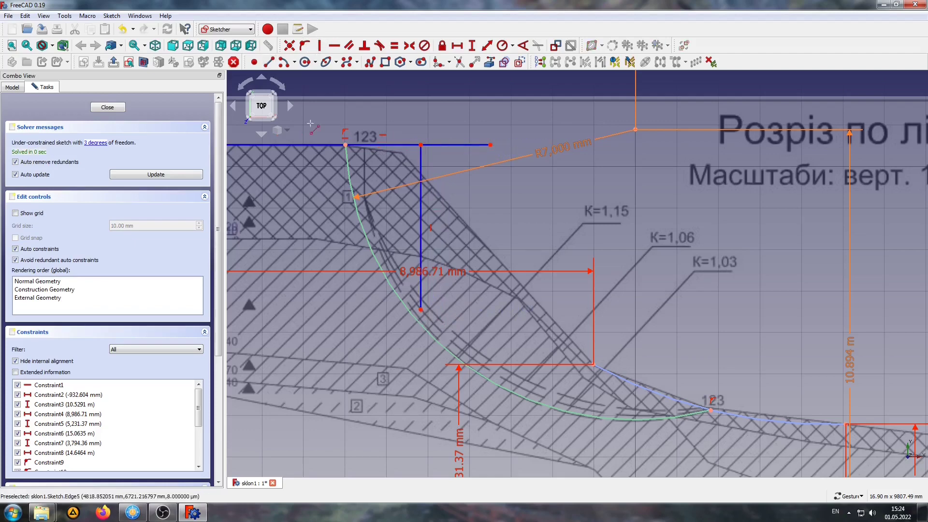
left_click(345, 144)
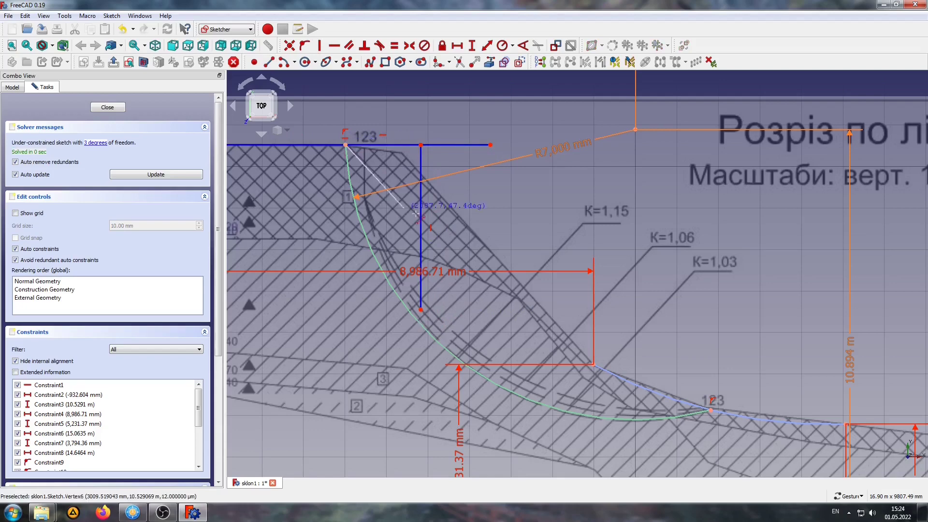
left_click(420, 309)
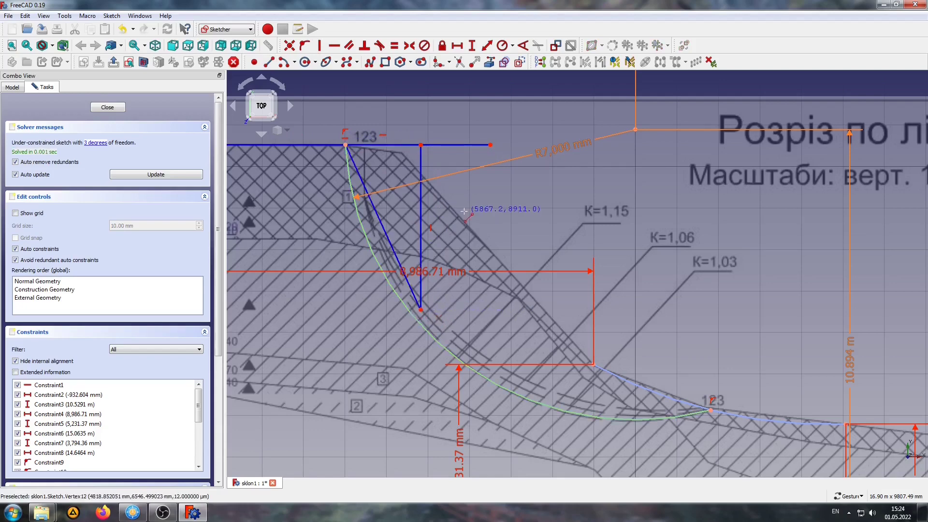
right_click(459, 211)
Remove the horizontal constraint from the new short top line and move its outer end onto the slope's crest corner
scroll(404, 140, "up", 5)
right_click_drag(377, 186, 474, 198)
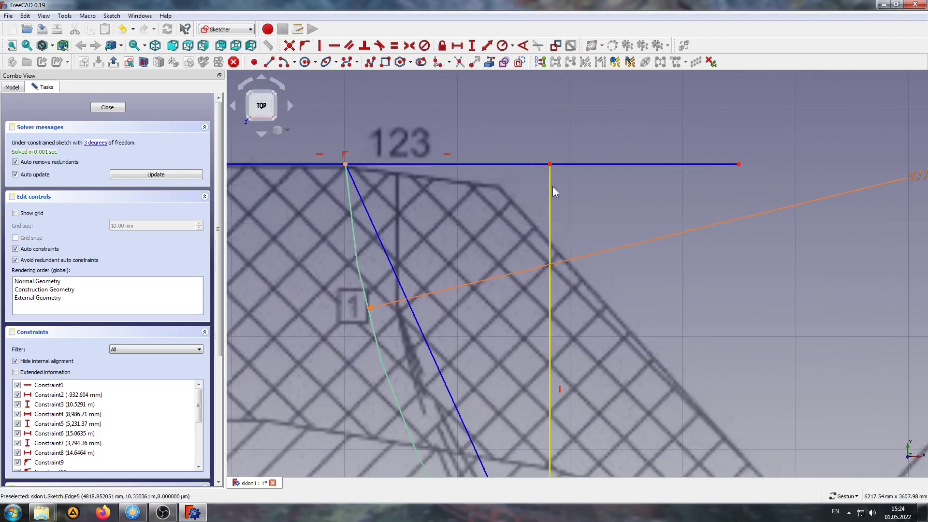
left_click_drag(549, 164, 545, 164)
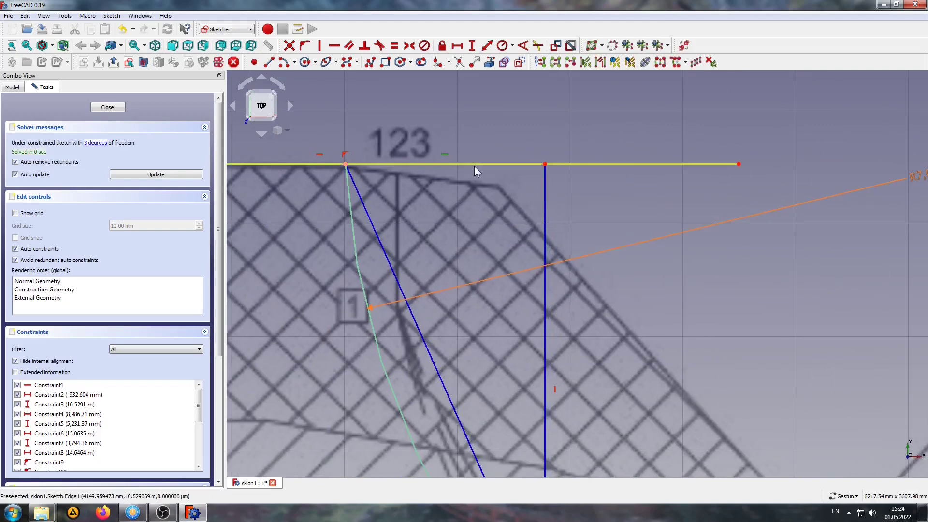
key("Delete")
left_click_drag(544, 165, 499, 187)
scroll(557, 187, "down", 3)
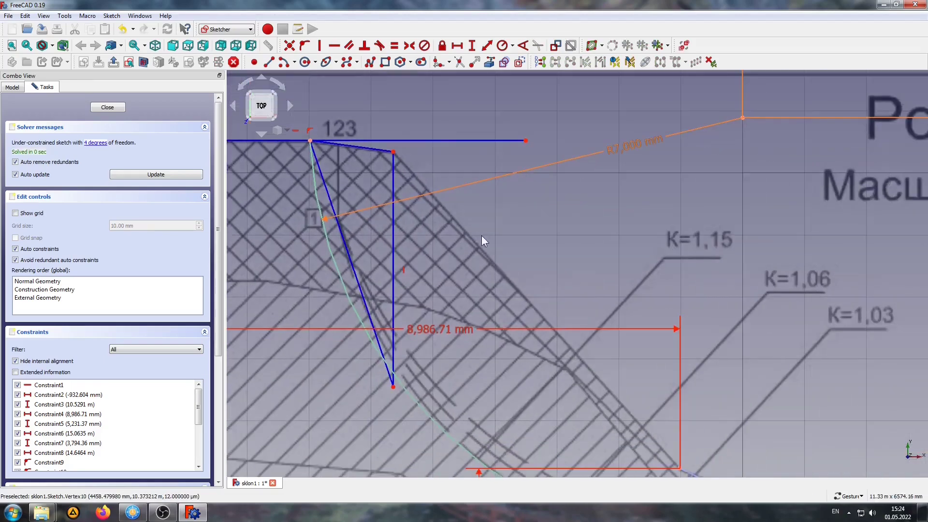
Draw a line from the crest corner partway down along the slope face
left_click(269, 62)
left_click(393, 151)
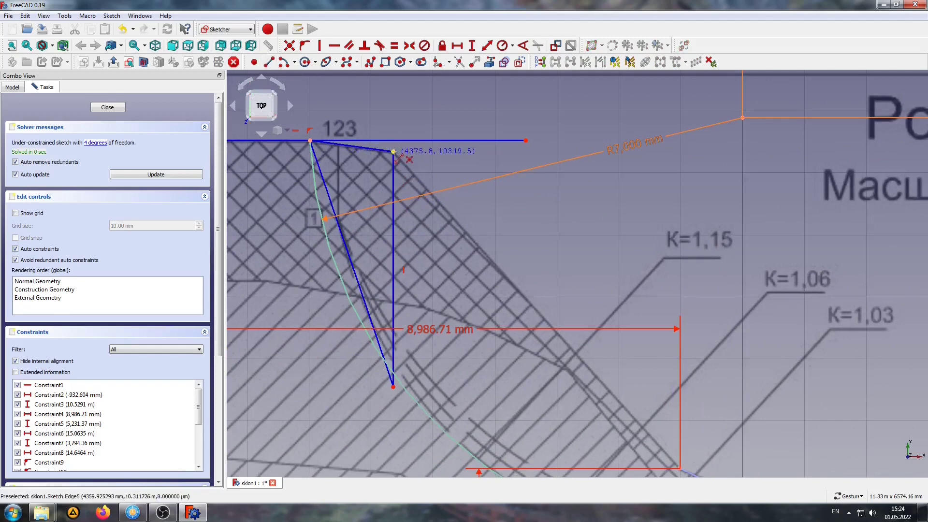
left_click(484, 252)
right_click_drag(518, 251, 551, 181)
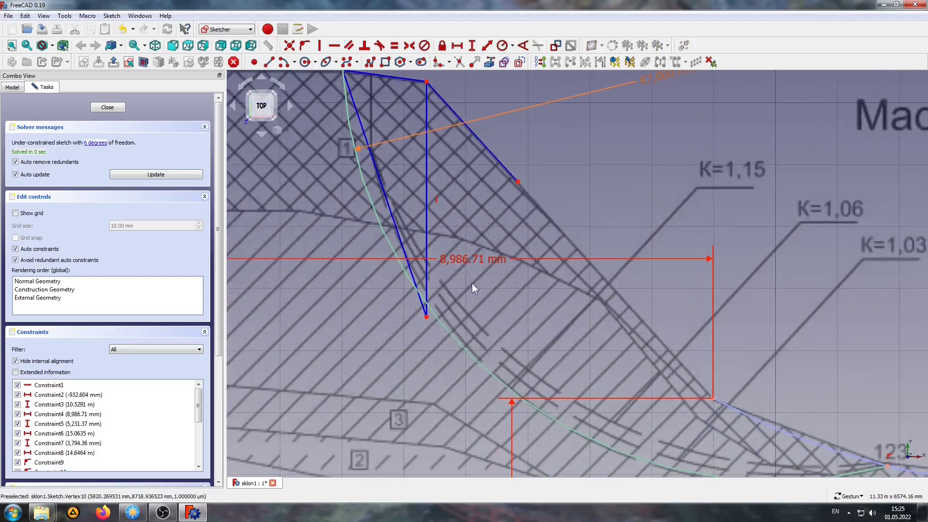
Draw a vertical line down from the slope line's lower end and join its foot to the first vertical line's foot
left_click(269, 62)
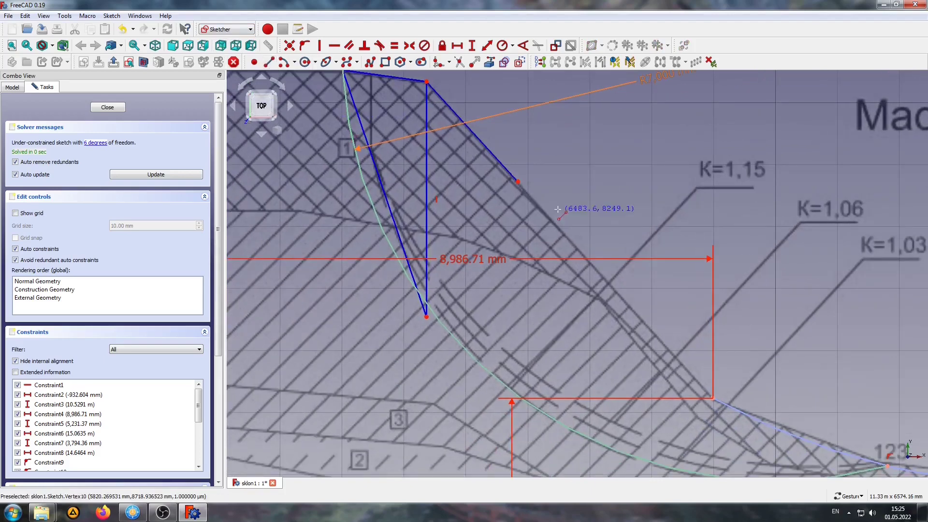
left_click(517, 183)
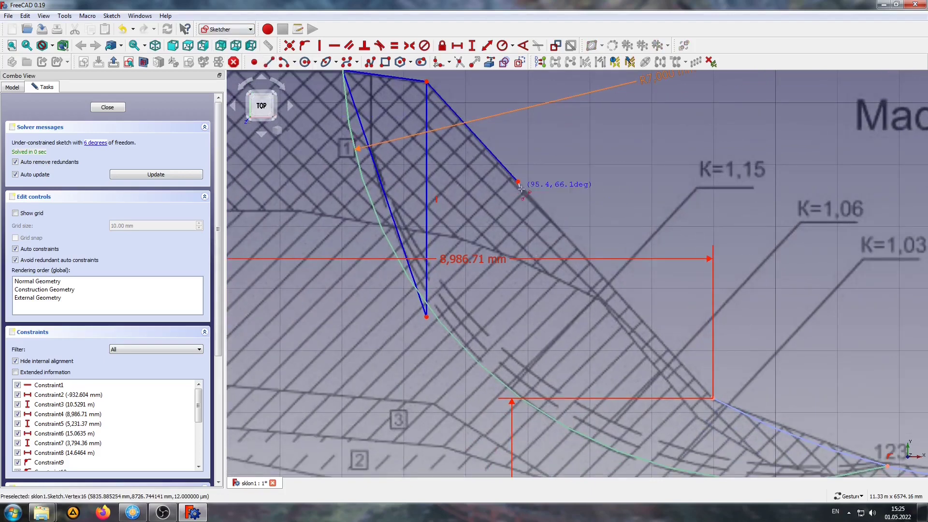
left_click(517, 364)
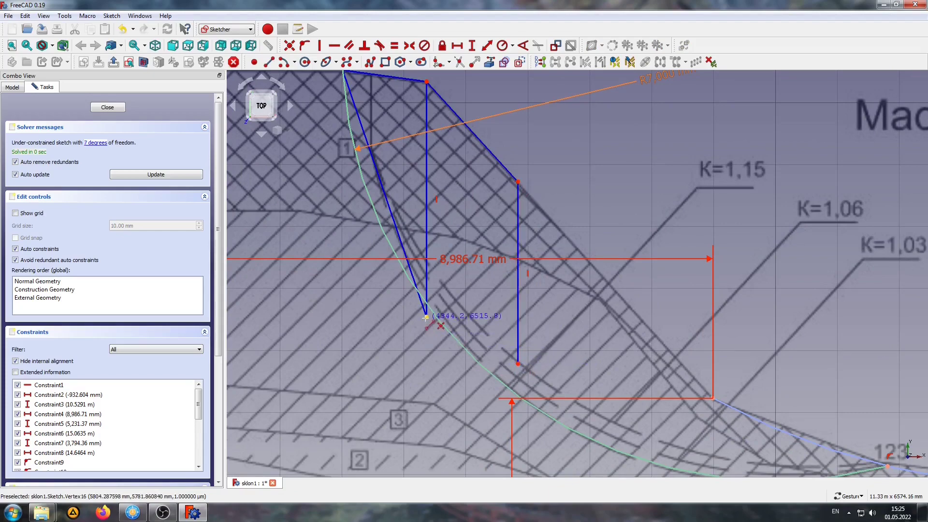
left_click(426, 317)
left_click(517, 364)
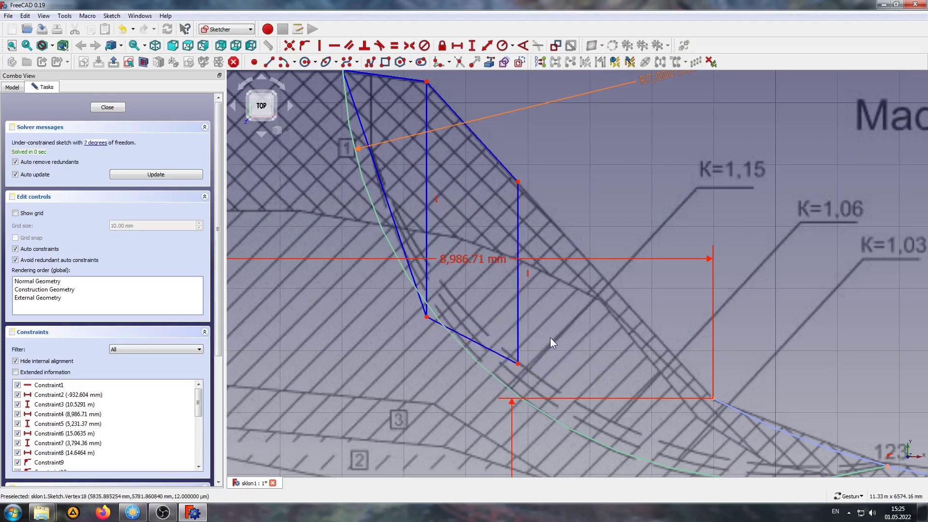
Apply a Lock constraint to the crest corner point, fixing its horizontal and vertical distances from the origin
scroll(550, 337, "down", 2)
scroll(448, 143, "up", 2)
mouse_move(455, 128)
right_mouse_down()
mouse_move(460, 148)
mouse_move(442, 157)
right_mouse_up()
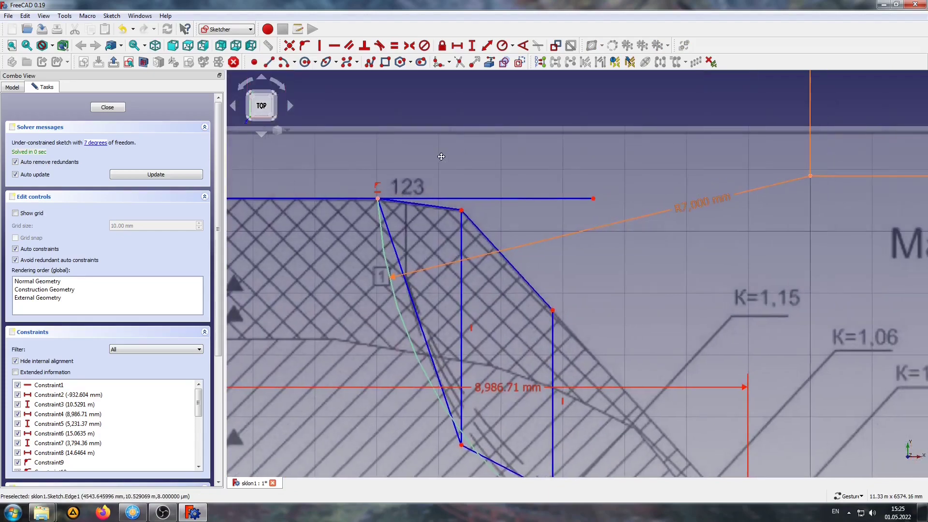
left_click(461, 211)
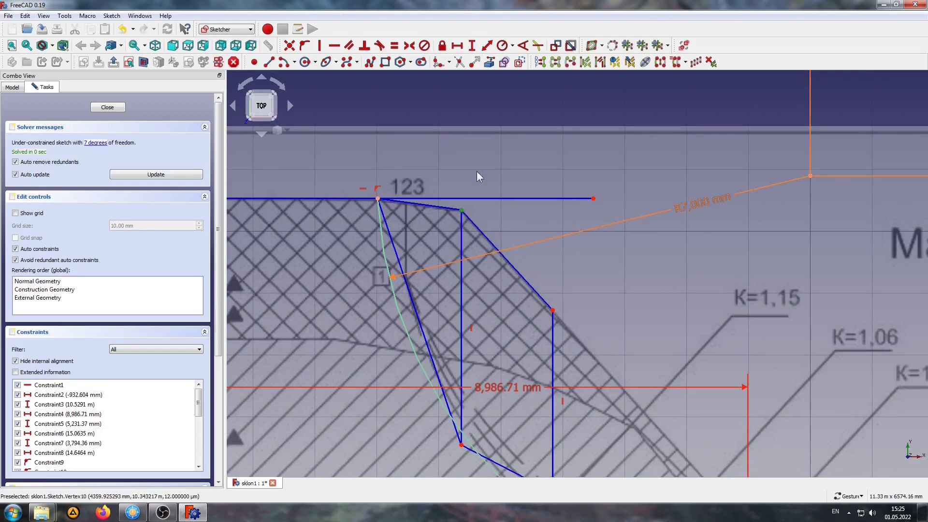
right_click_drag(517, 216, 547, 201)
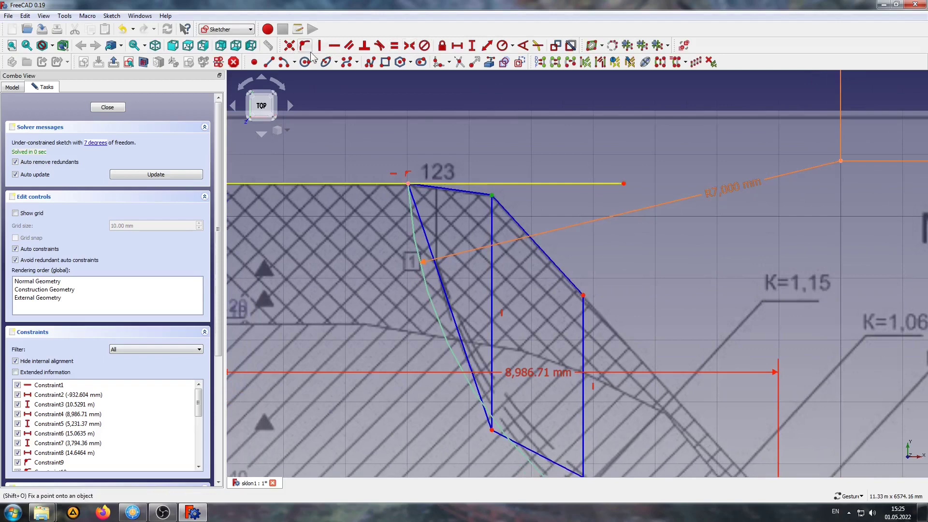
left_click(442, 46)
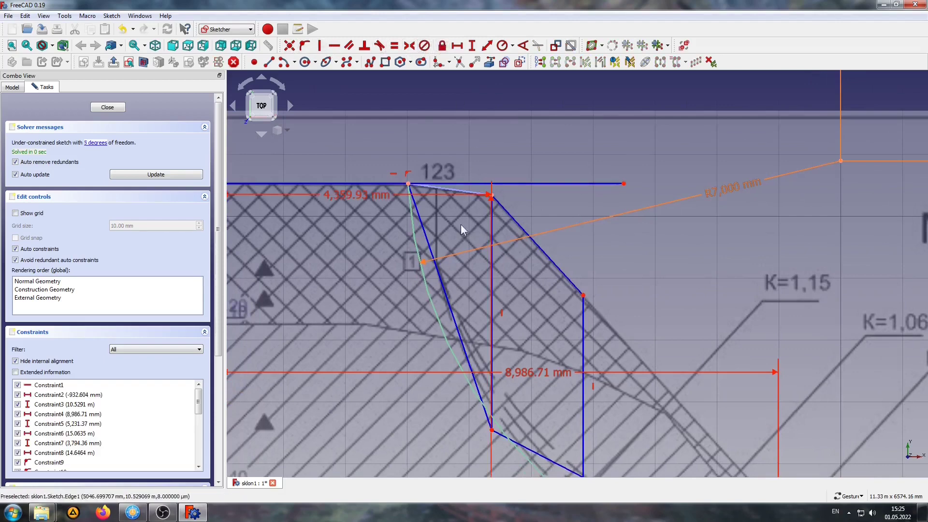
Delete the horizontal distance constraint between the origin and the crest corner point
scroll(460, 224, "down", 1)
left_click_drag(370, 200, 371, 114)
scroll(421, 253, "down", 2)
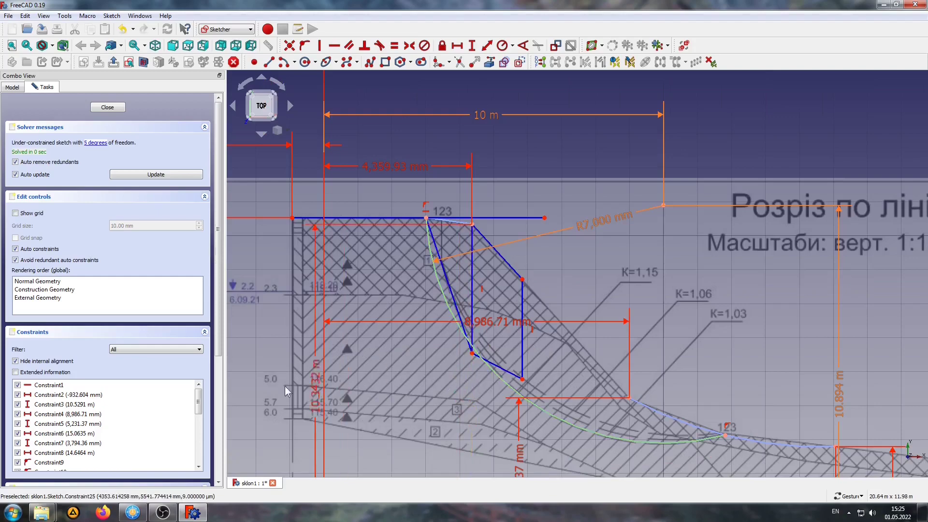
scroll(549, 301, "up", 3)
right_click_drag(409, 166, 482, 240)
left_click(318, 126)
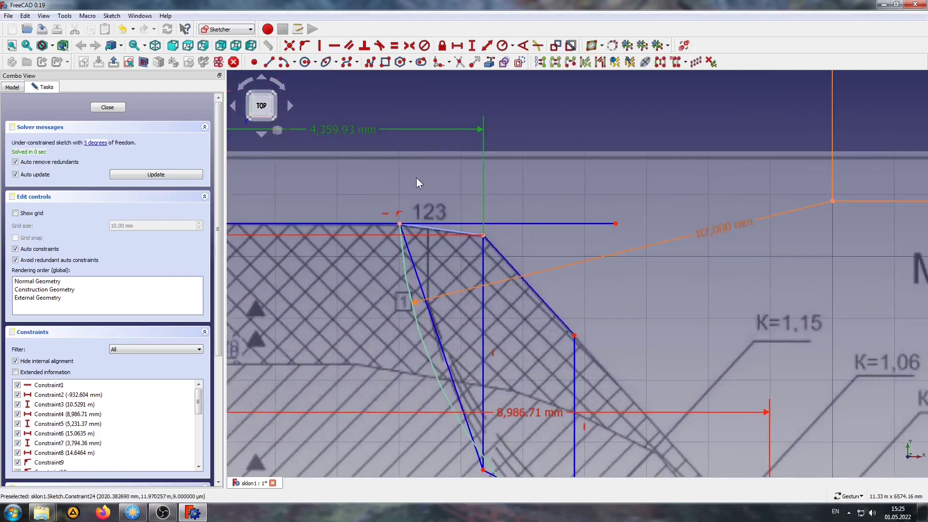
right_click_drag(420, 180, 435, 155)
scroll(462, 220, "down", 2)
left_click(396, 141)
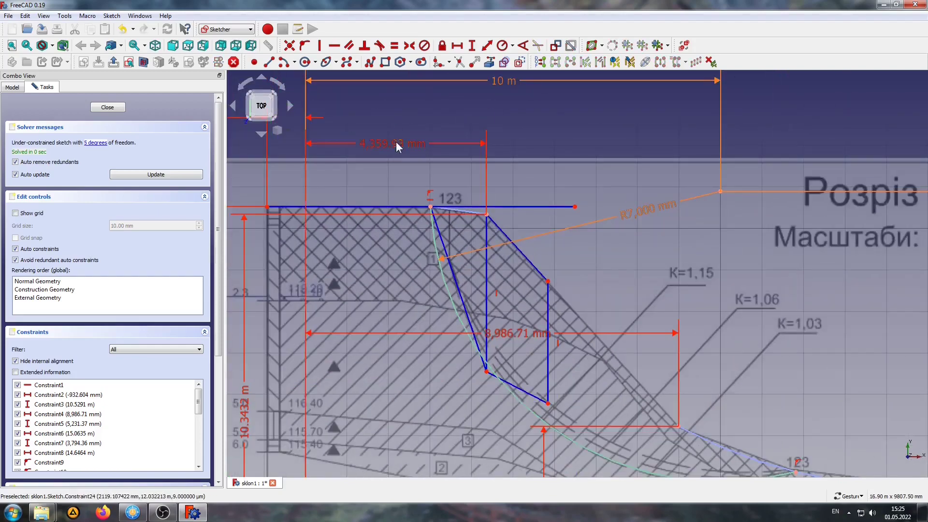
key("Delete")
scroll(457, 217, "up", 3)
left_click(332, 86)
key("Delete")
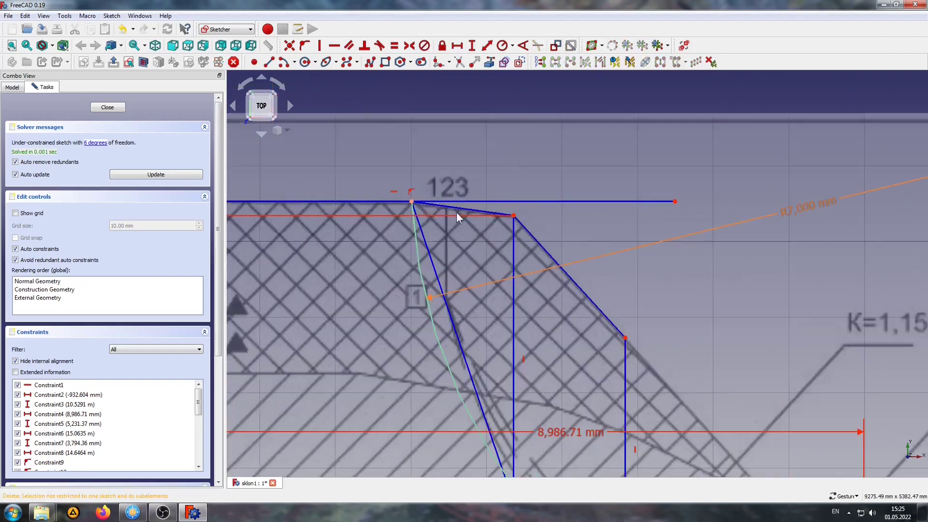
Constrain the short crest line's horizontal length to 1000 mm
left_click(456, 209)
left_click(456, 46)
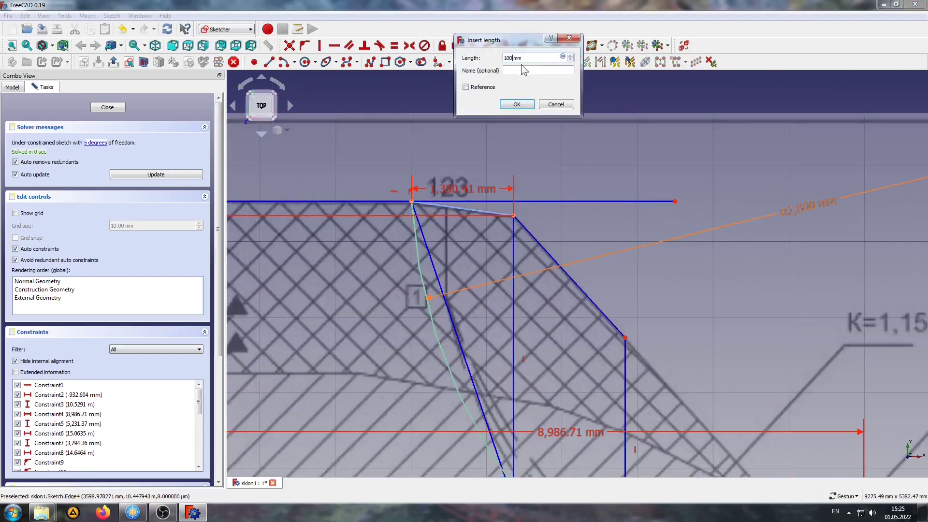
type("1000")
left_click(517, 104)
scroll(431, 222, "up", 2)
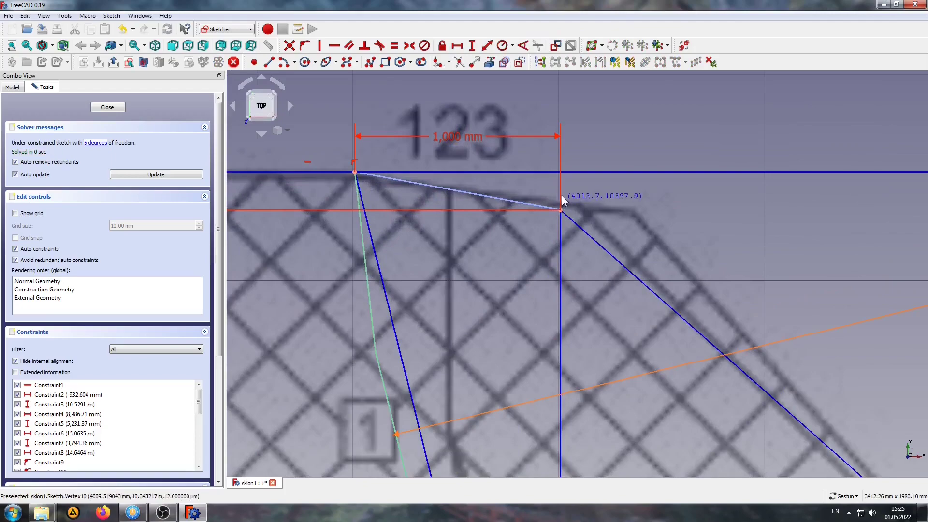
Replace the crest corner's vertical constraint, realigning the point with the crest surface and fixing its height above the origin at 10.38 m
scroll(561, 208, "down", 5)
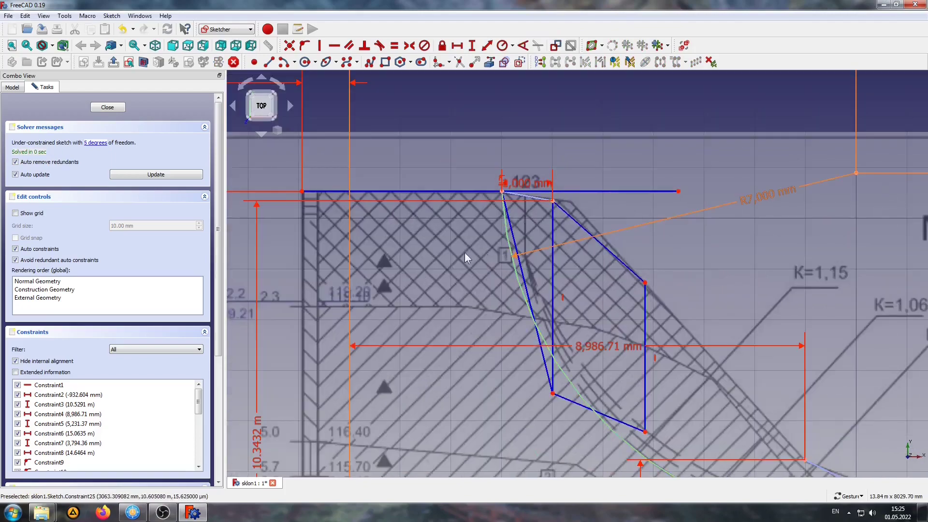
scroll(435, 261, "down", 3)
scroll(479, 220, "up", 3)
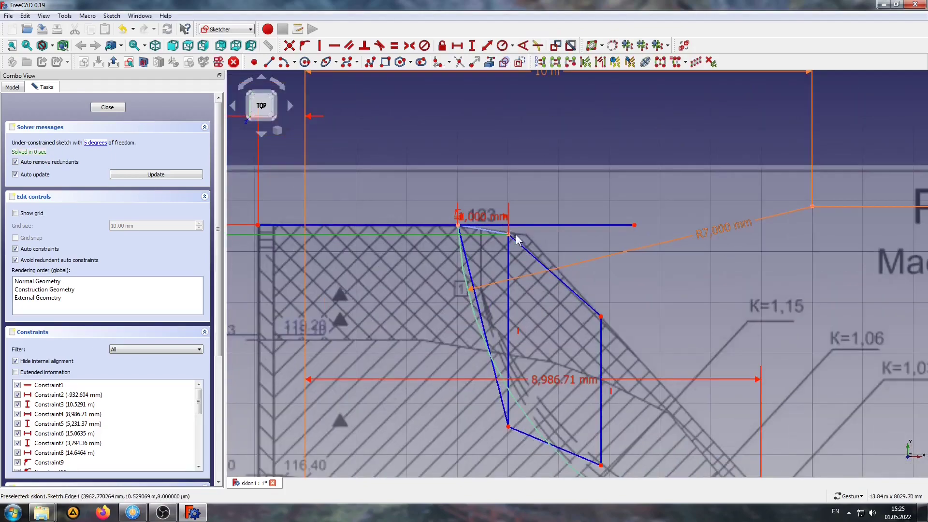
scroll(513, 236, "up", 8)
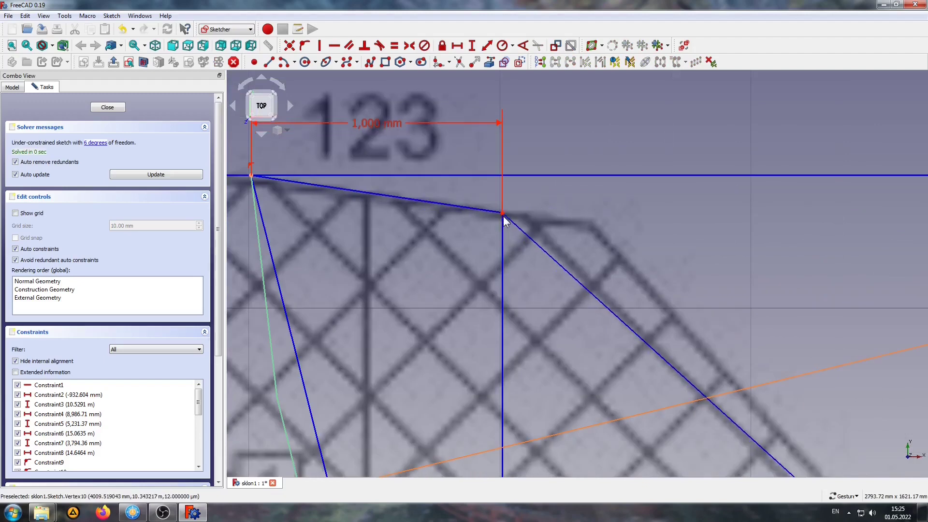
scroll(575, 170, "down", 10)
left_click(460, 430)
scroll(460, 423, "down", 3)
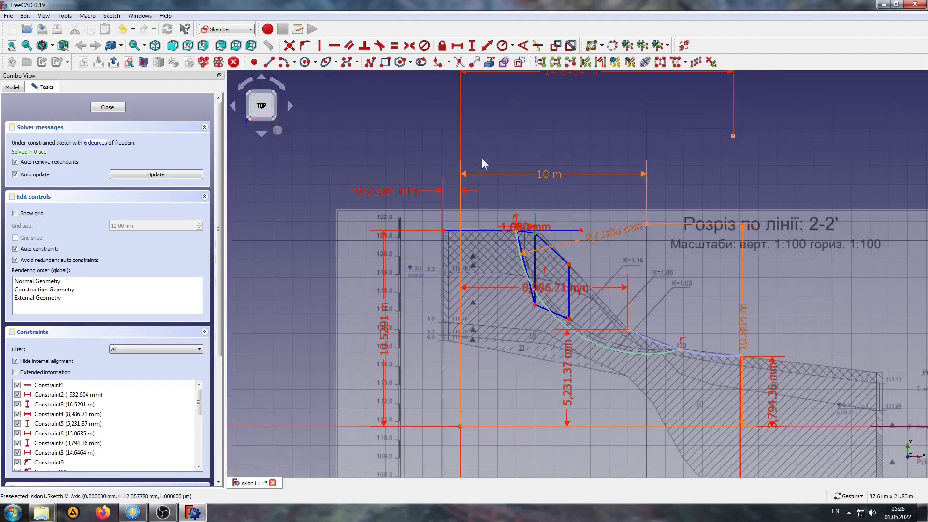
left_click(472, 47)
left_click(531, 101)
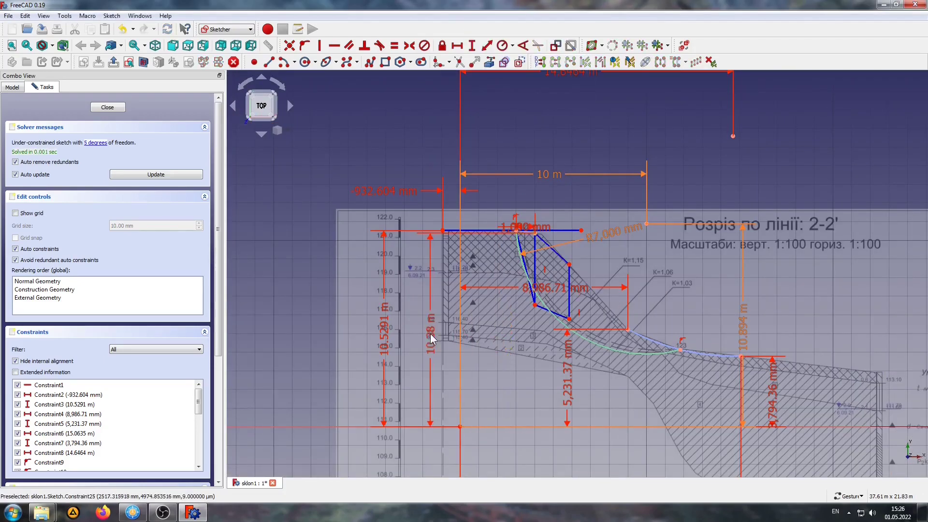
Delete the short crest line's 1,000 mm horizontal constraint and move its outer end out to the crest edge on the section image
scroll(534, 218, "up", 6)
left_click(438, 175)
key("Delete")
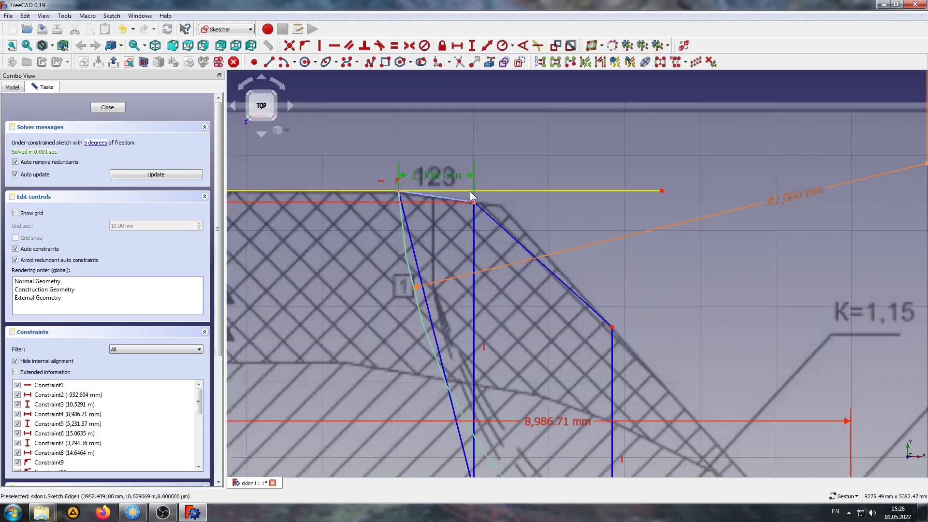
left_click_drag(474, 202, 503, 212)
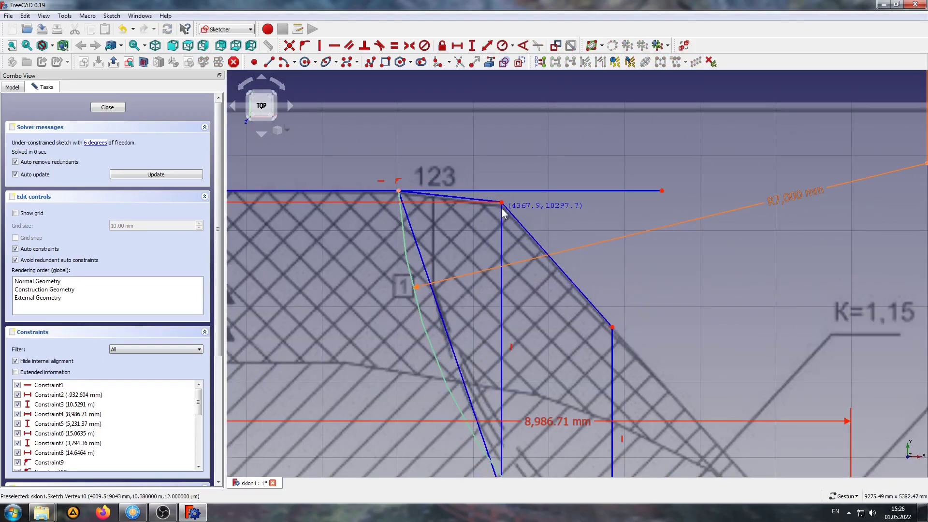
Constrain the short crest line's horizontal length to 1358.40 mm and place the dimension above the slope
left_click(460, 200)
left_click(457, 45)
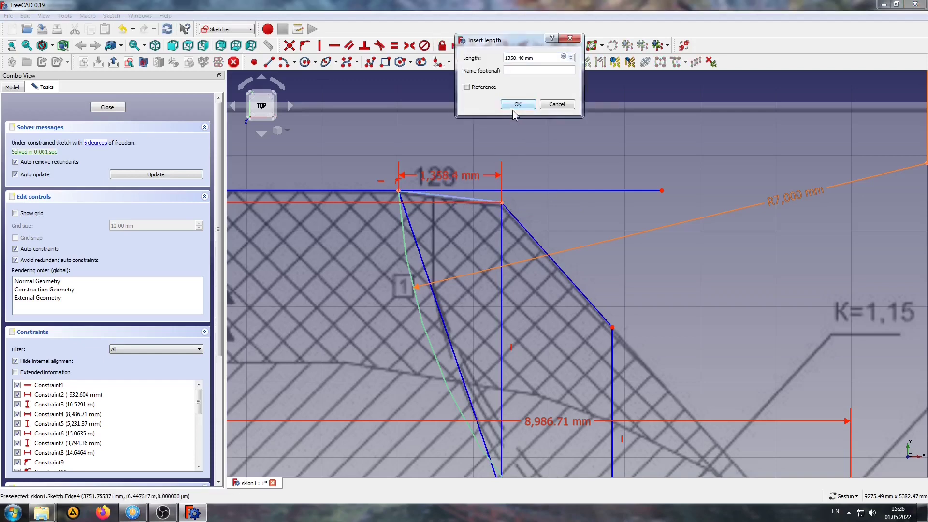
left_click(513, 107)
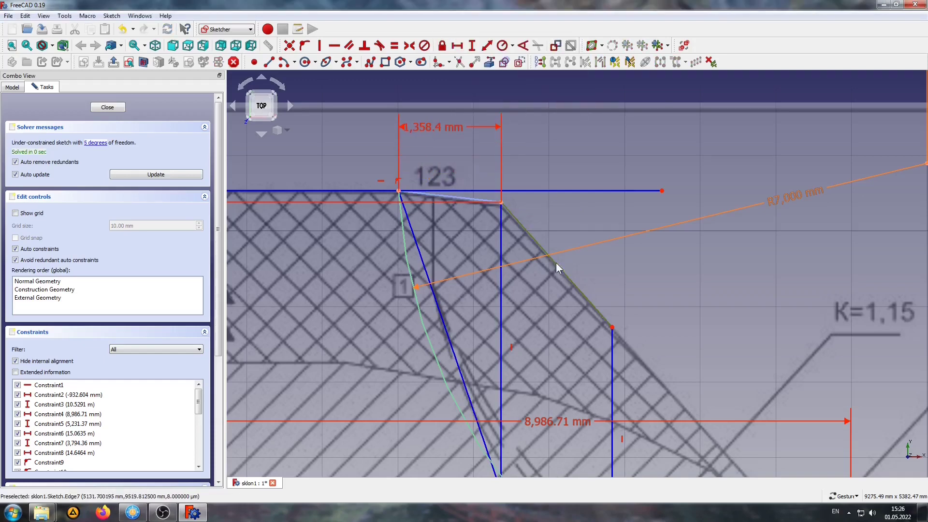
Add a horizontal distance constraint to the slope line below the crest corner and set it to 1000 mm
left_click(556, 263)
left_click(457, 46)
left_click(515, 103)
double_click(549, 300)
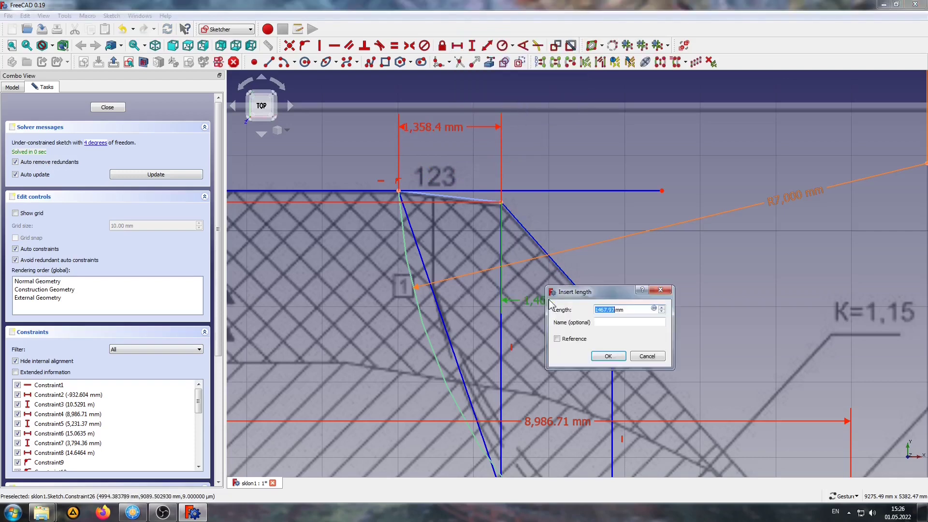
type("1000")
key("Return")
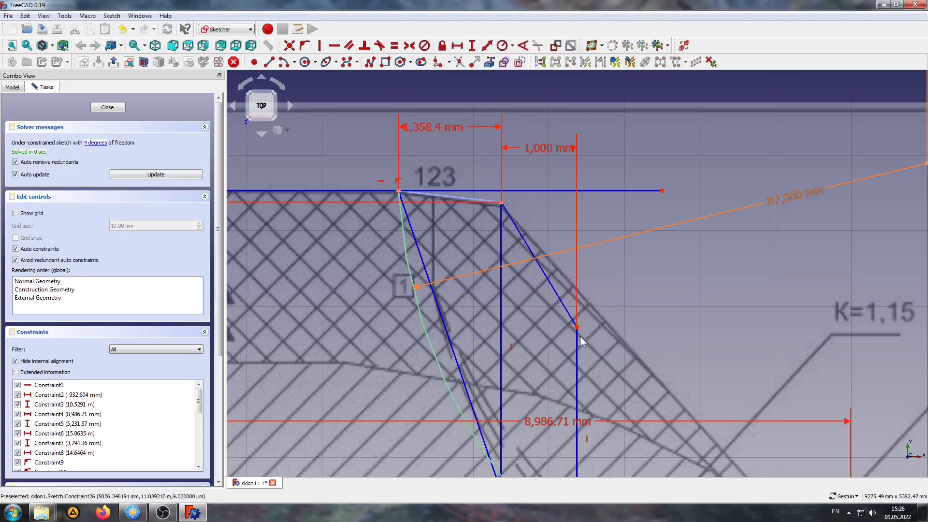
Align the slope line with the slope face, constrain its vertical distance to 1105.12 mm and place the dimension clear of the slices
left_click(556, 266)
left_click(472, 45)
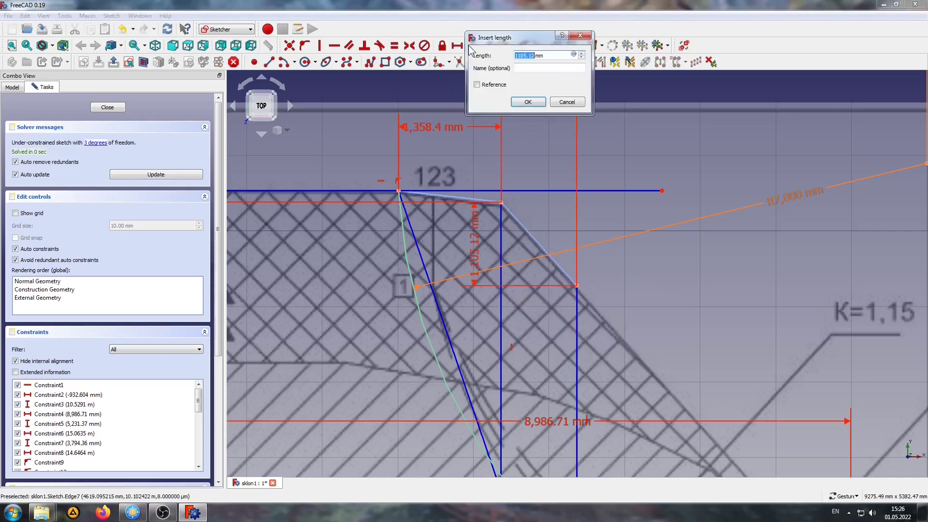
left_click(527, 103)
left_click_drag(477, 242, 659, 252)
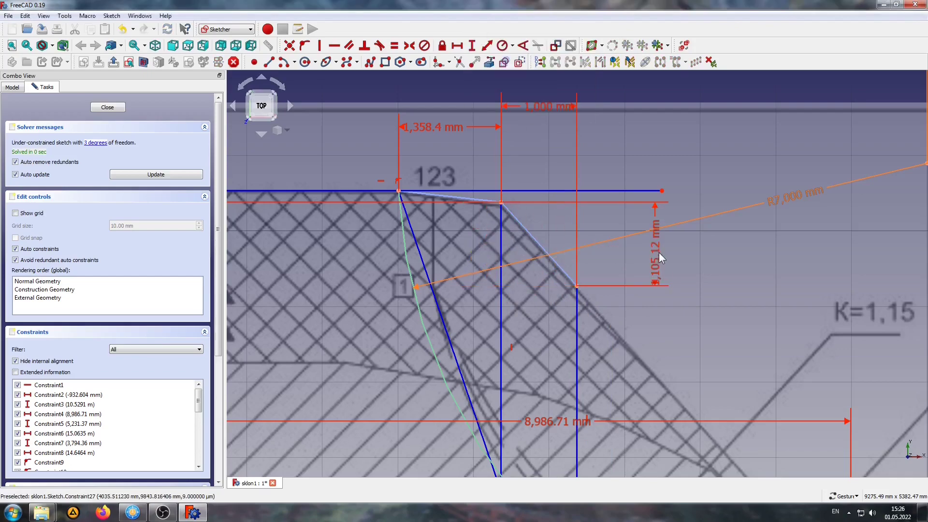
Move the first vertical line's foot near the slip arc and constrain that point onto the arc
scroll(662, 271, "down", 3)
right_click_drag(673, 337, 642, 249)
scroll(561, 212, "up", 4)
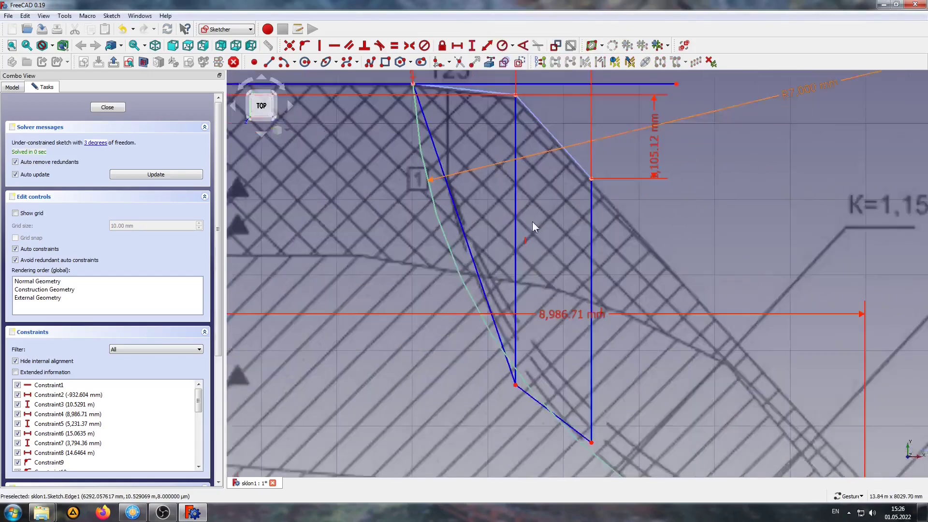
right_click_drag(486, 449, 488, 384)
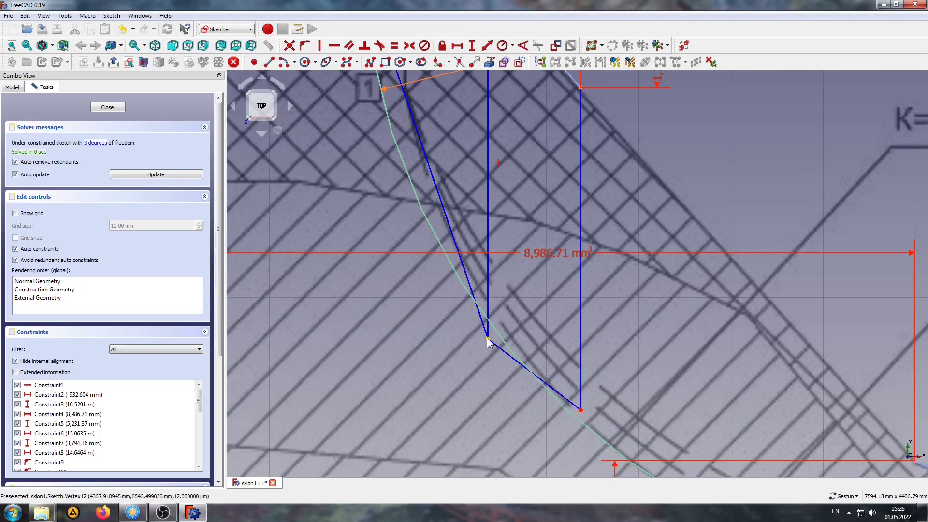
left_click_drag(488, 342, 487, 299)
scroll(488, 298, "up", 3)
left_click(486, 296)
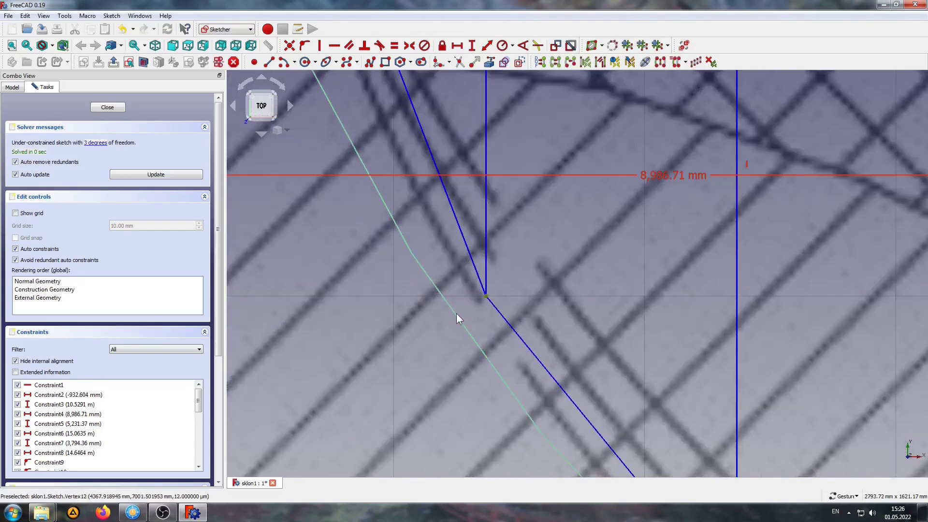
left_click(462, 324)
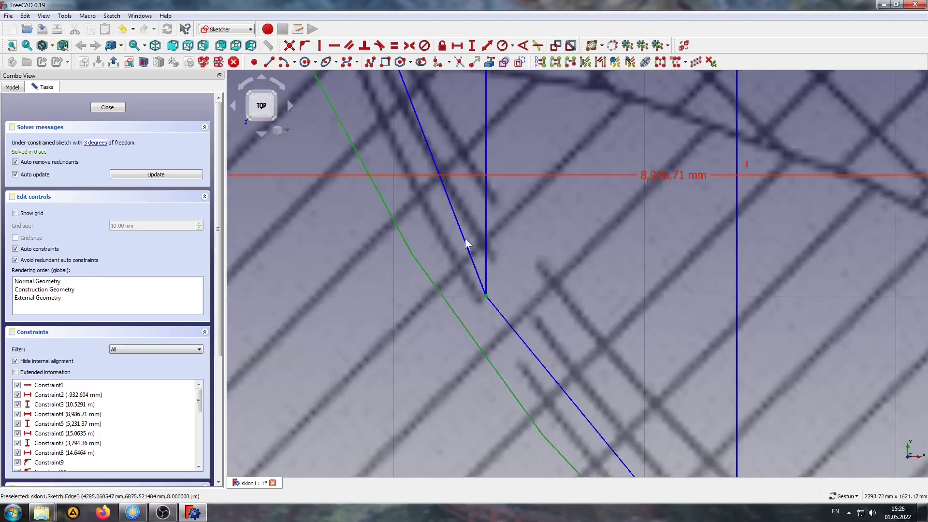
scroll(385, 250, "down", 4)
left_click(306, 44)
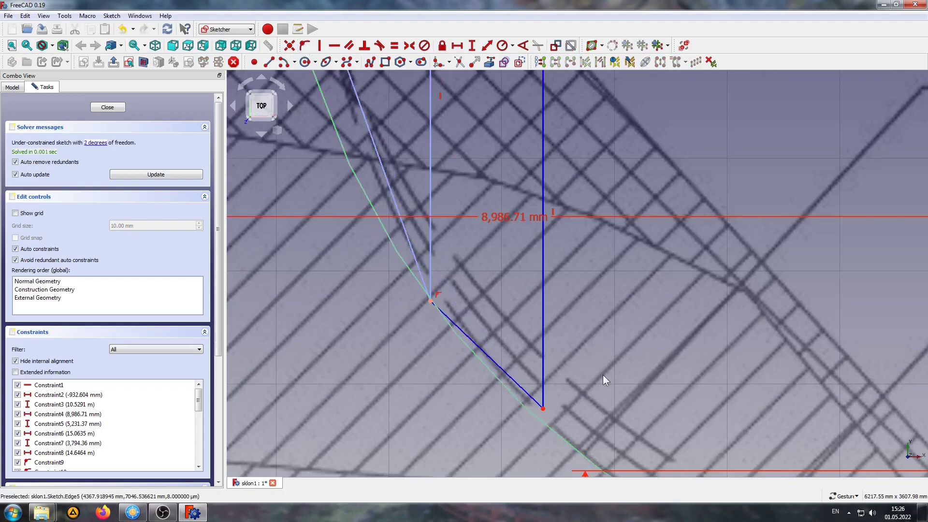
Draw a line about 1,425 mm long down the slope face from the first slope line's lower end
mouse_move(647, 385)
right_mouse_down()
mouse_move(608, 224)
mouse_move(586, 224)
mouse_move(495, 347)
right_mouse_up()
scroll(567, 236, "down", 4)
right_click_drag(520, 226, 535, 238)
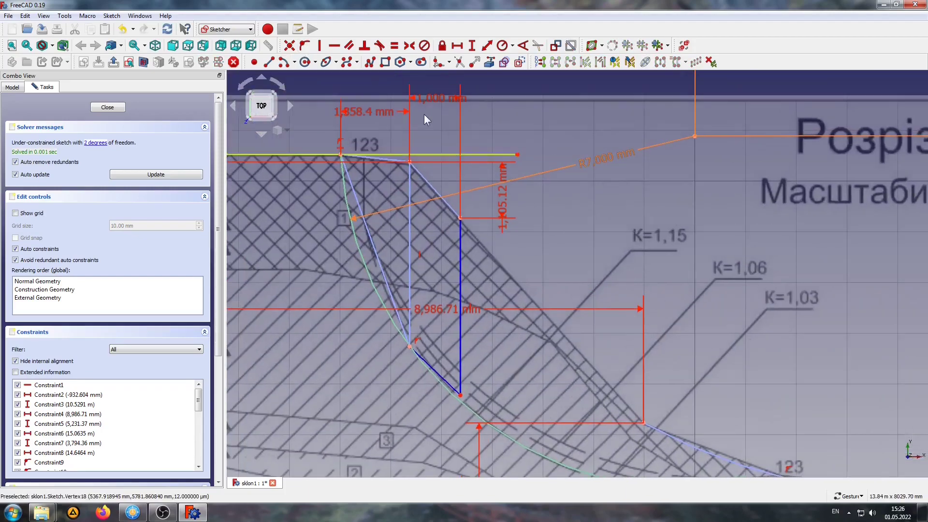
left_click(269, 62)
scroll(478, 274, "up", 2)
left_click(450, 190)
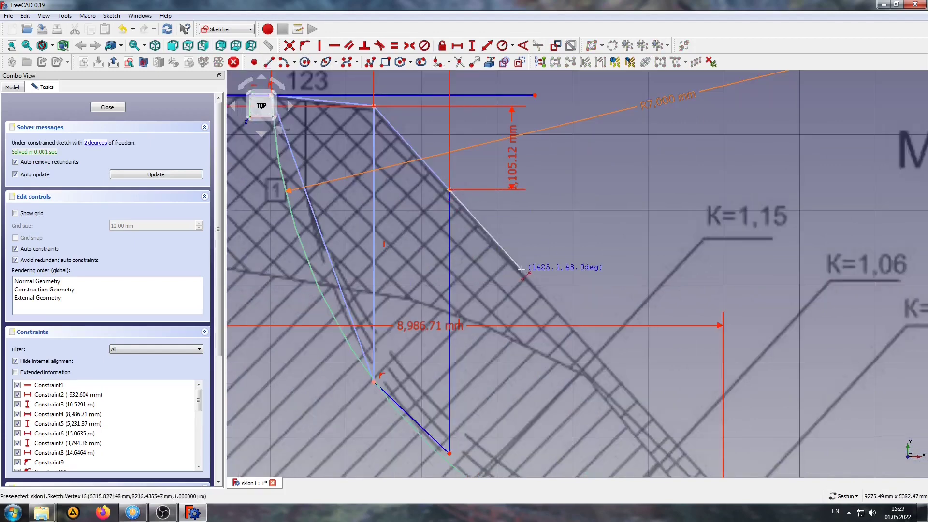
left_click(521, 269)
right_click(503, 238)
Constrain the second slope line's horizontal distance to 1000 mm and place the dimension above it
left_click(493, 237)
left_click(457, 46)
type("1,00")
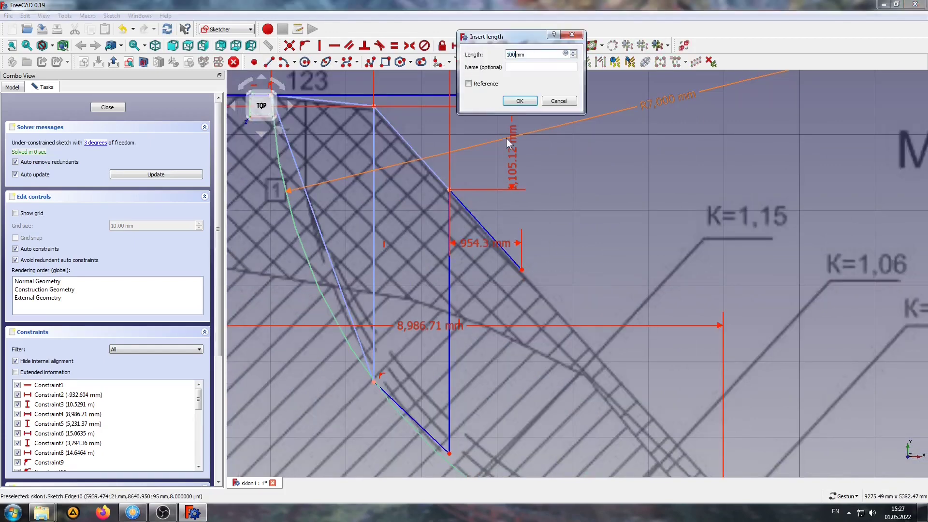
type("0")
key("Return")
left_click_drag(484, 243, 481, 142)
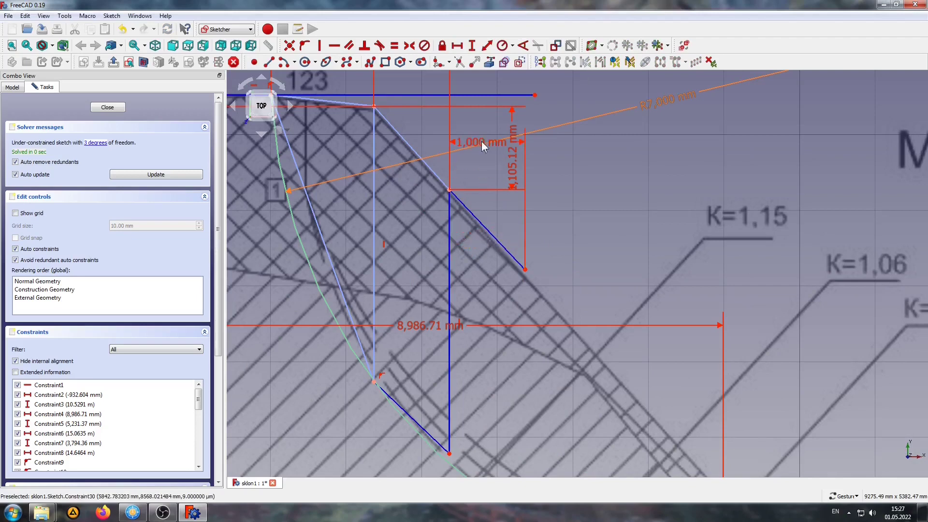
Constrain the second slope line's vertical distance to 1,164.34 mm and place the dimension outside the slope face
scroll(522, 266, "up", 6)
scroll(449, 285, "down", 4)
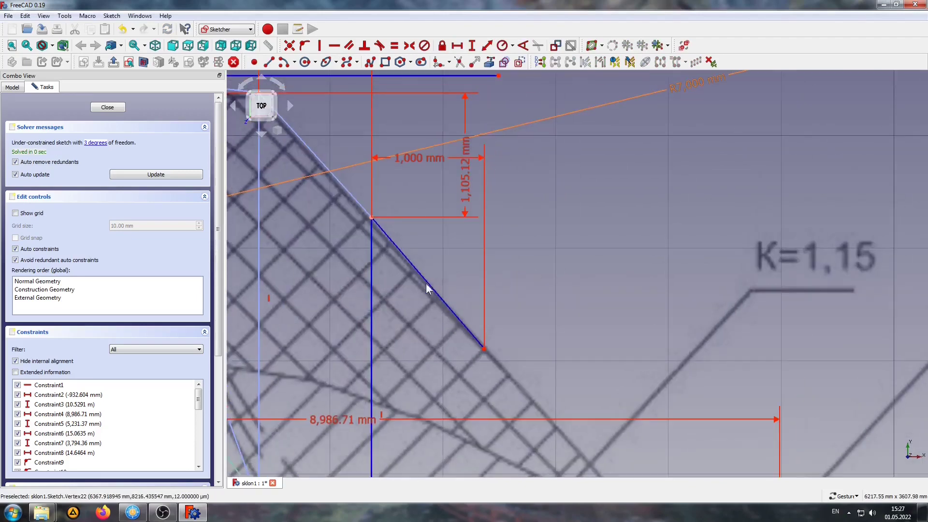
left_click(428, 283)
left_click(472, 45)
left_click(538, 103)
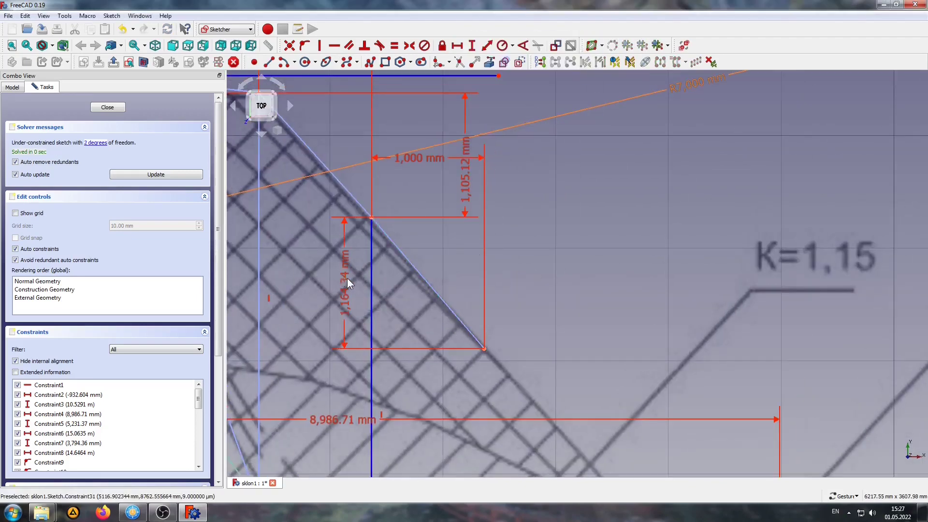
scroll(584, 179, "down", 3)
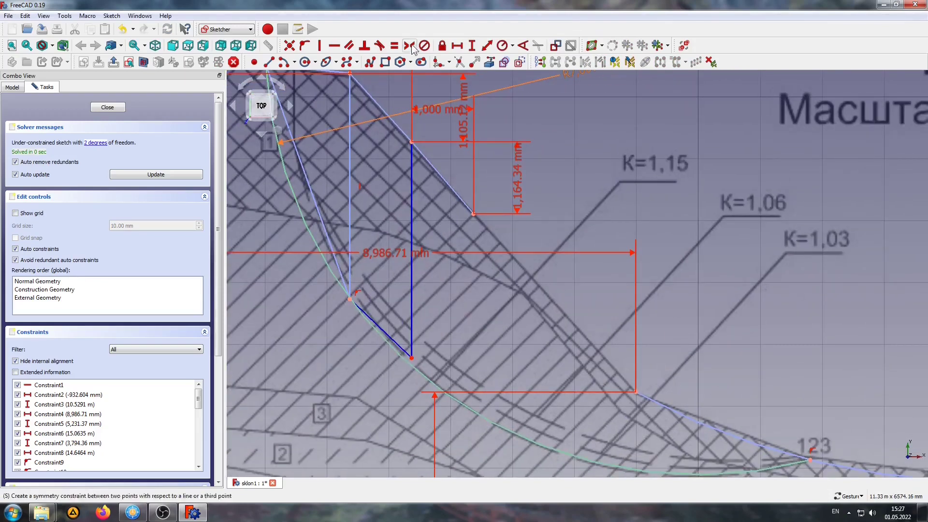
Draw a vertical line about 2,708 mm long down from the second slope line's lower end toward the slip arc
left_click(269, 62)
left_click(474, 214)
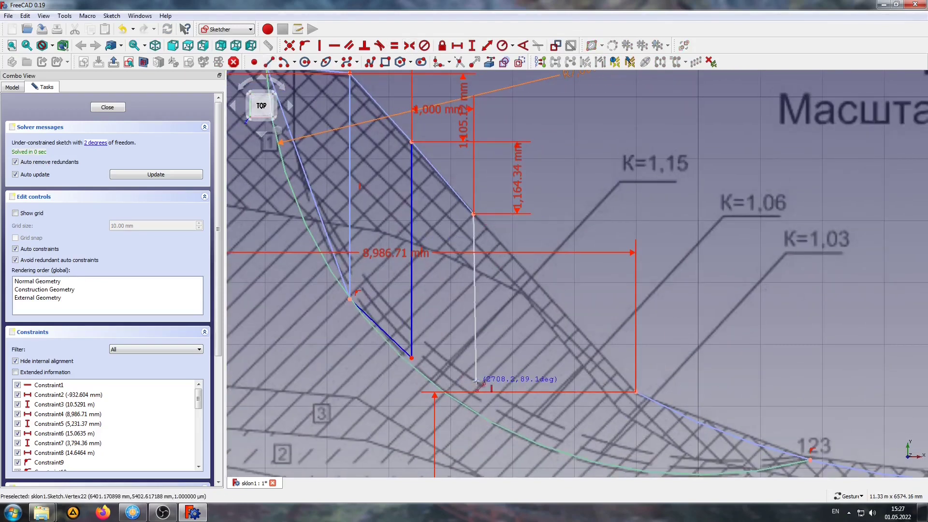
right_click_drag(524, 336, 534, 282)
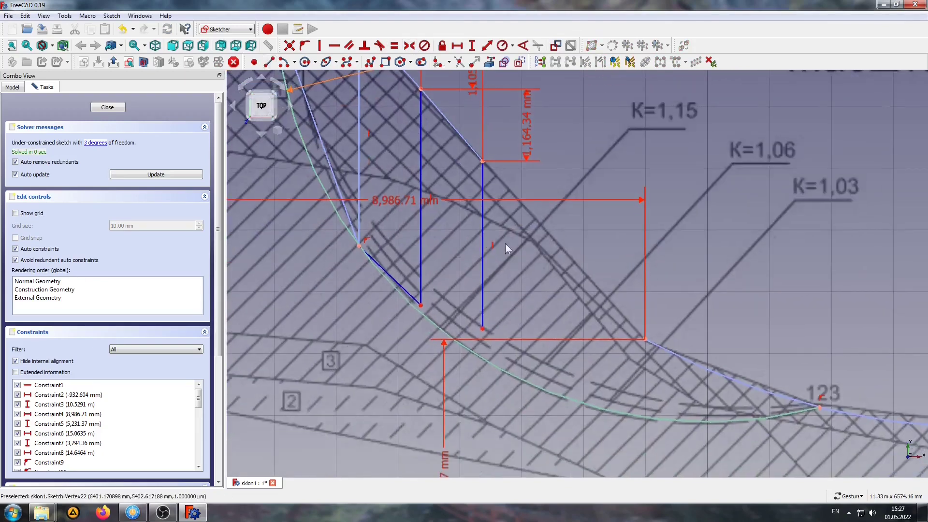
scroll(478, 268, "up", 2)
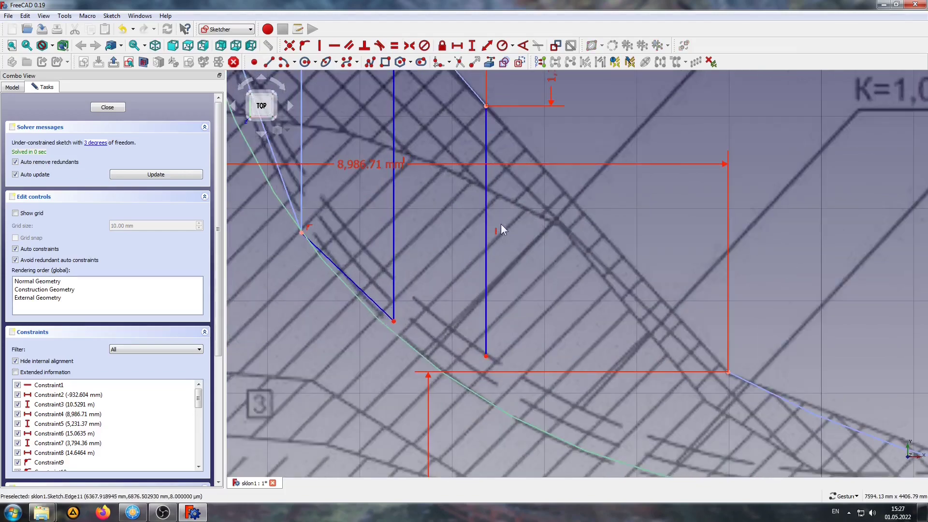
scroll(500, 224, "up", 2)
right_click_drag(501, 283, 561, 127)
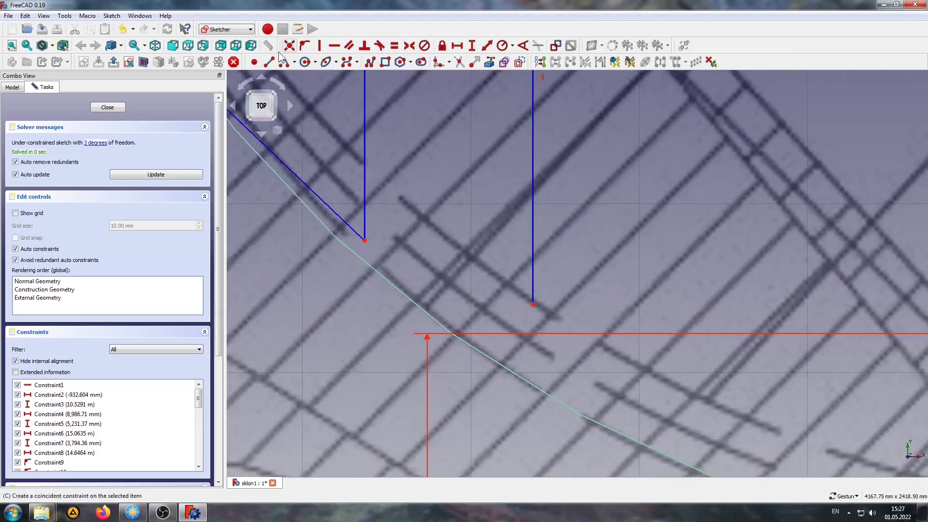
Join the lower ends of the last two verticals with a base line and constrain the upper of these ends onto the slip arc
left_click(358, 236)
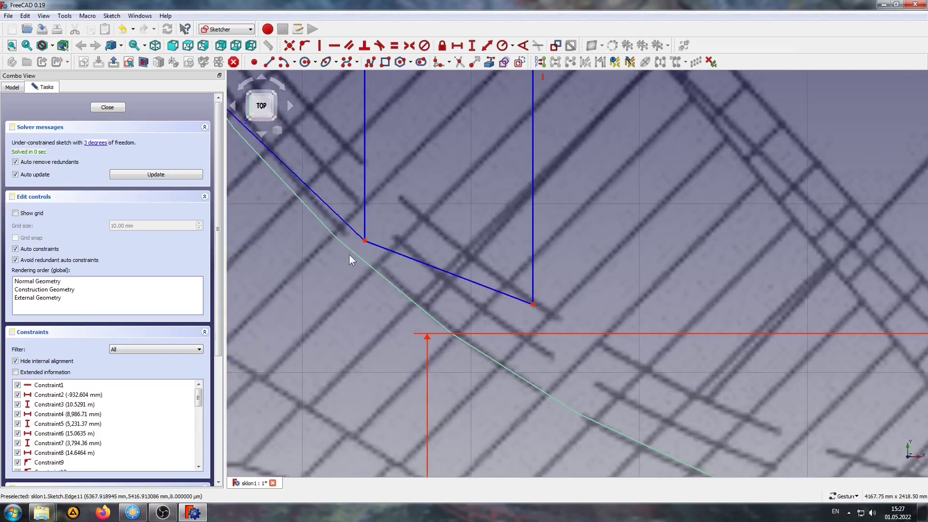
left_click(364, 240)
left_click(359, 252)
left_click(305, 46)
Draw a third line down the slope face from the second slope line's lower end
scroll(476, 258, "down", 6)
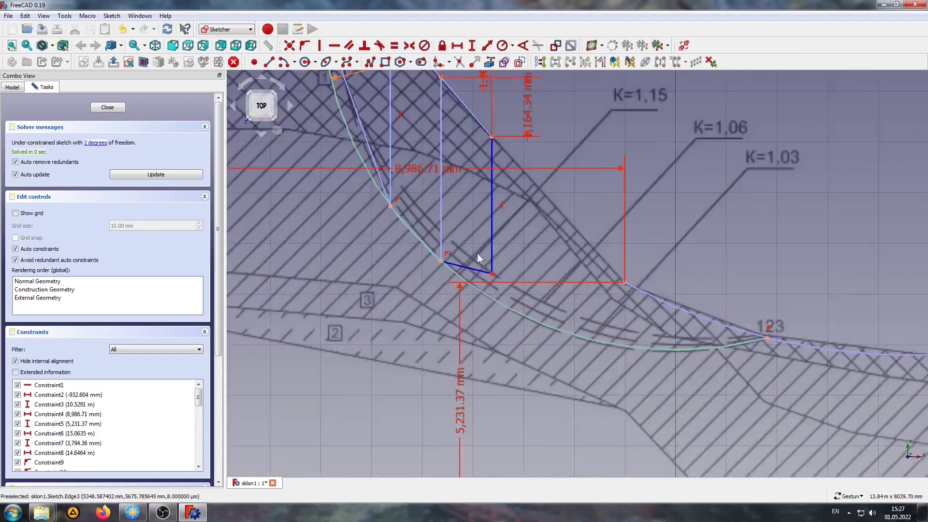
scroll(477, 253, "down", 3)
scroll(462, 272, "up", 6)
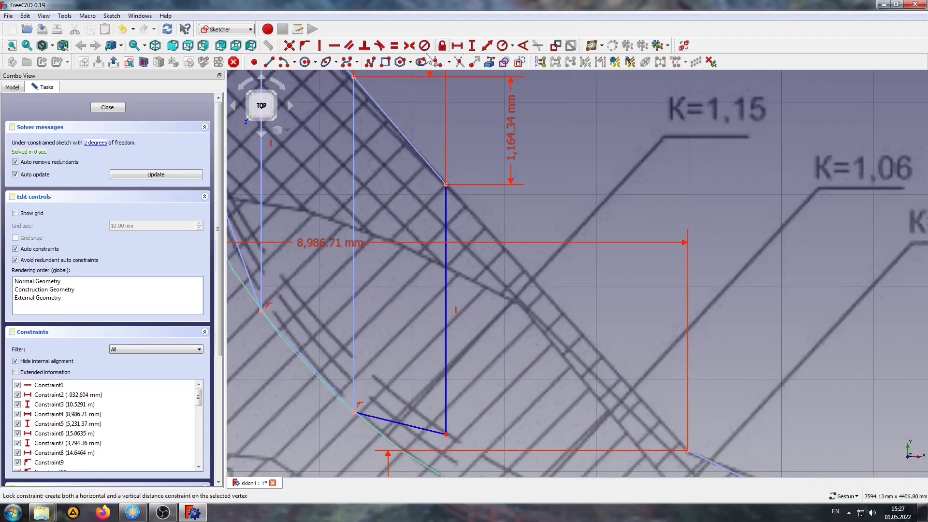
left_click(446, 184)
left_click(531, 275)
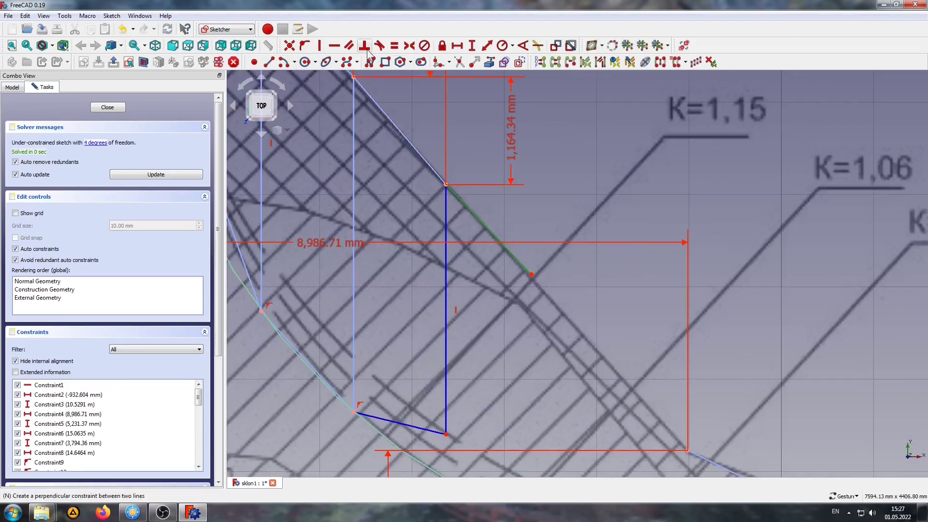
Constrain the third slope line's horizontal distance to 1000 mm and move its lower end onto the slope face
left_click(458, 46)
type("1,")
type("000mm")
left_click(517, 102)
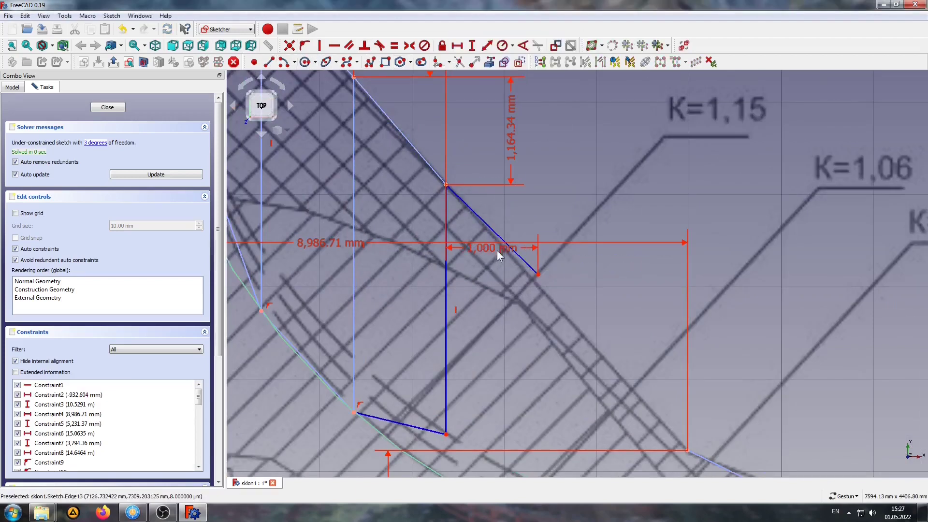
scroll(536, 281, "up", 3)
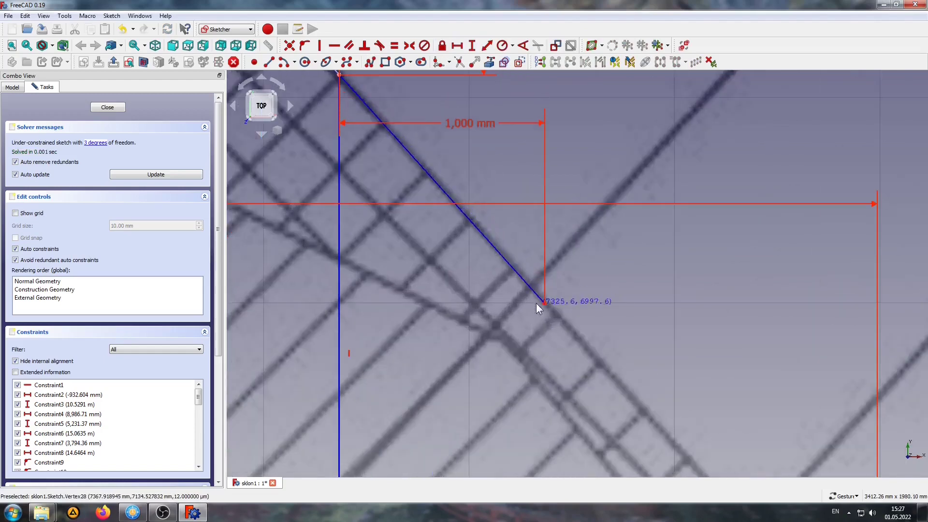
Constrain the third slope line's vertical distance to 1,112.94 mm and place the dimension outside the slope face
scroll(536, 303, "down", 2)
left_click(441, 193)
left_click(472, 45)
left_click(531, 112)
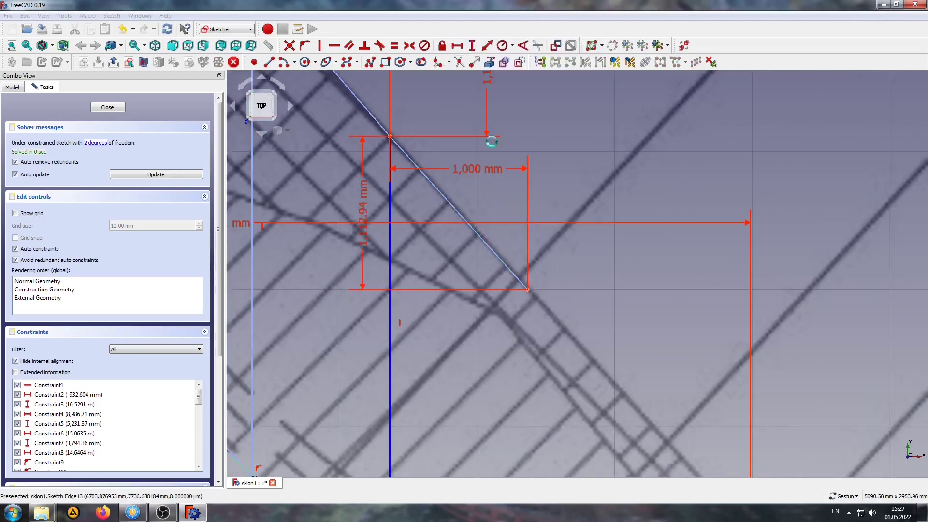
left_click_drag(382, 205, 596, 206)
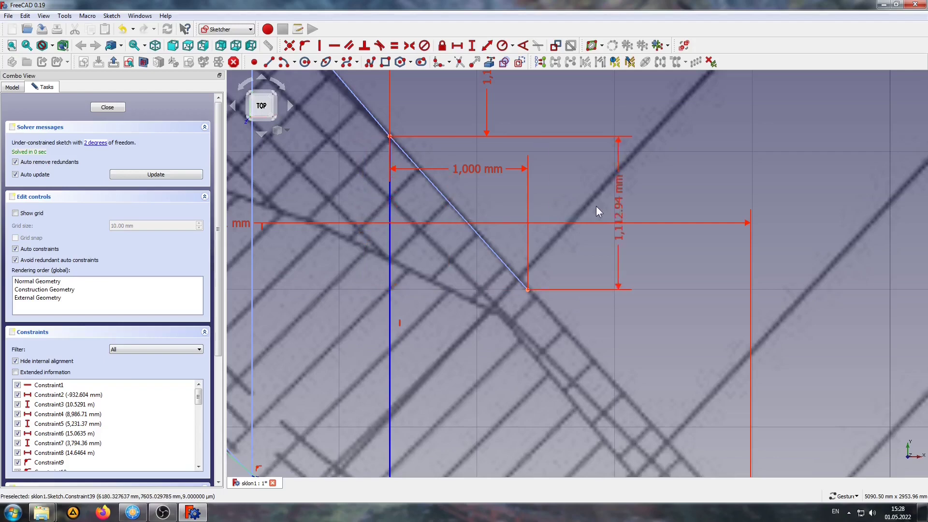
Draw a base line from the last vertical's foot and a vertical about 1,280 mm long down from the third slope line's lower end
scroll(593, 205, "down", 3)
left_click(269, 62)
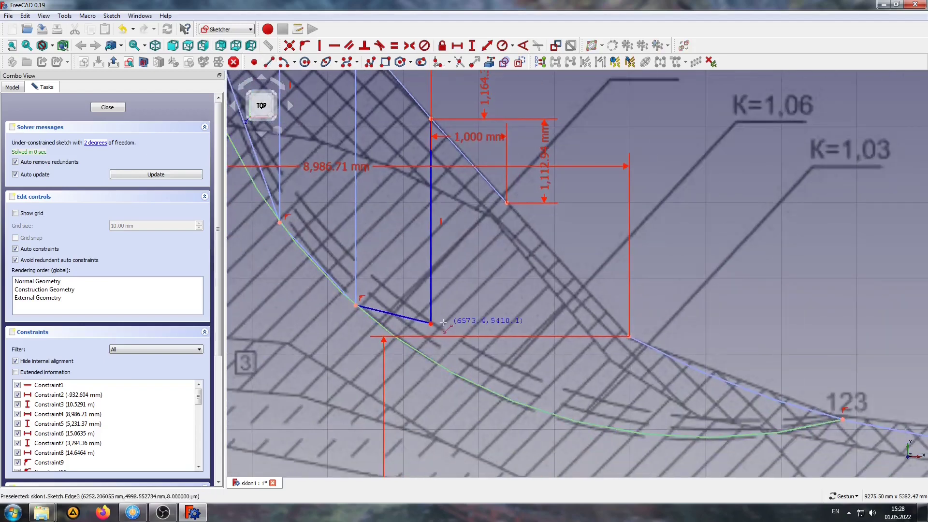
left_click(430, 323)
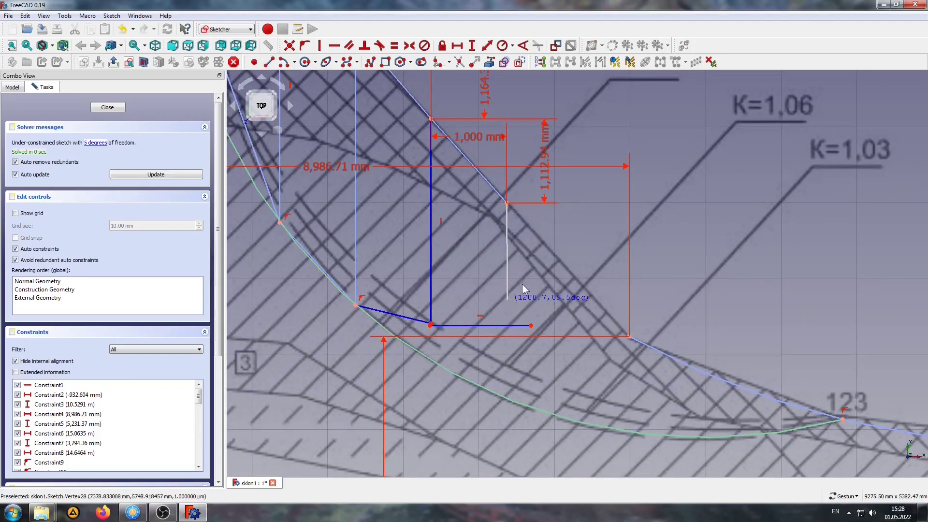
left_click(506, 300)
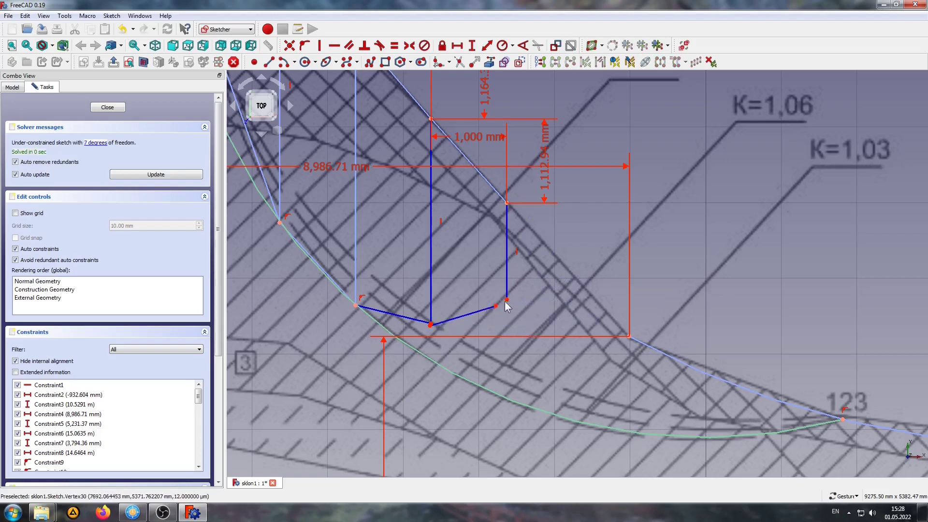
Make the base line's free end coincident with the lower end of the vertical under the third slope line's end
left_click(289, 45)
key("Return")
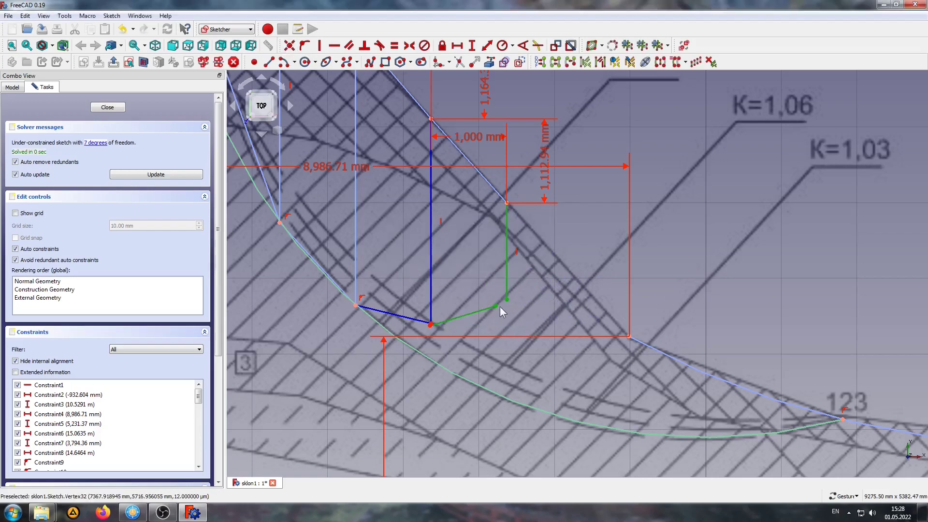
left_click(500, 310)
left_click(496, 307)
left_click(507, 300)
left_click(289, 46)
Join the base line's other end to the preceding vertical's lower end and constrain that shared point onto the slip arc
scroll(420, 331, "up", 8)
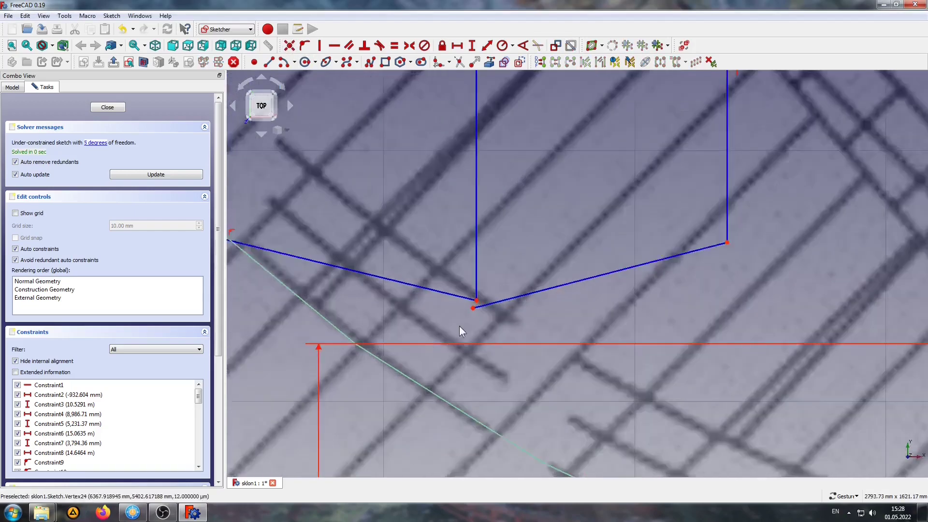
left_click(484, 287)
left_click(480, 300)
key("c")
left_click_drag(485, 288, 468, 459)
left_click(466, 455)
left_click(304, 46)
Draw a fourth line down the slope face from the third slope line's lower end, spanning about 840 mm horizontally
scroll(375, 206, "down", 8)
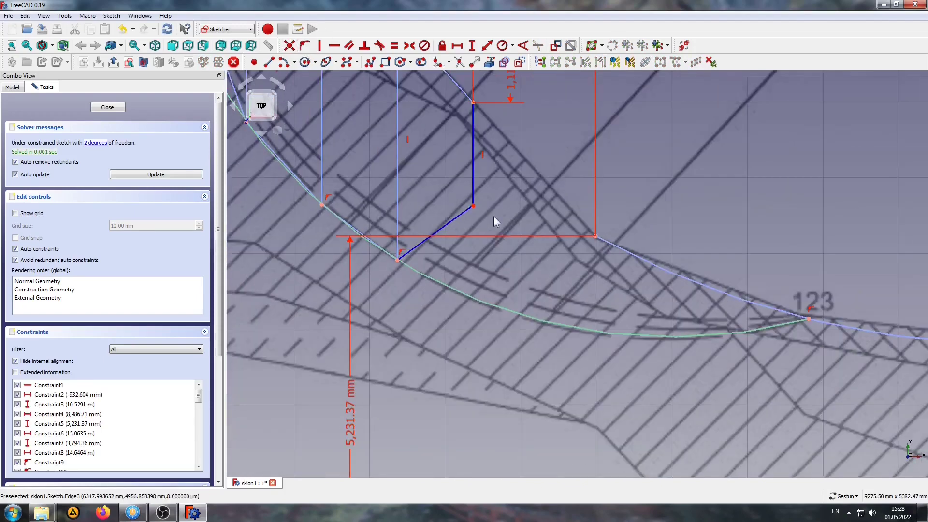
scroll(484, 227, "down", 3)
scroll(488, 241, "up", 2)
key("l")
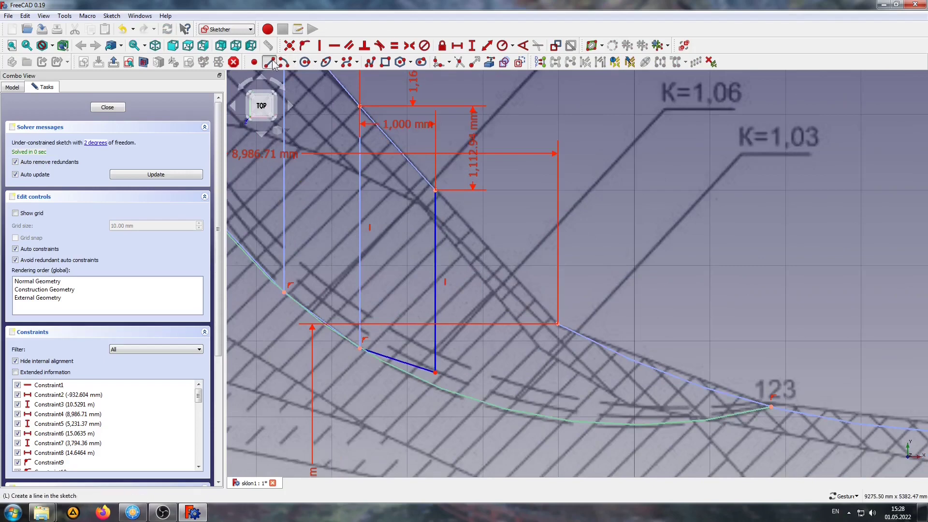
scroll(411, 170, "up", 5)
left_click(404, 157)
left_click(518, 285)
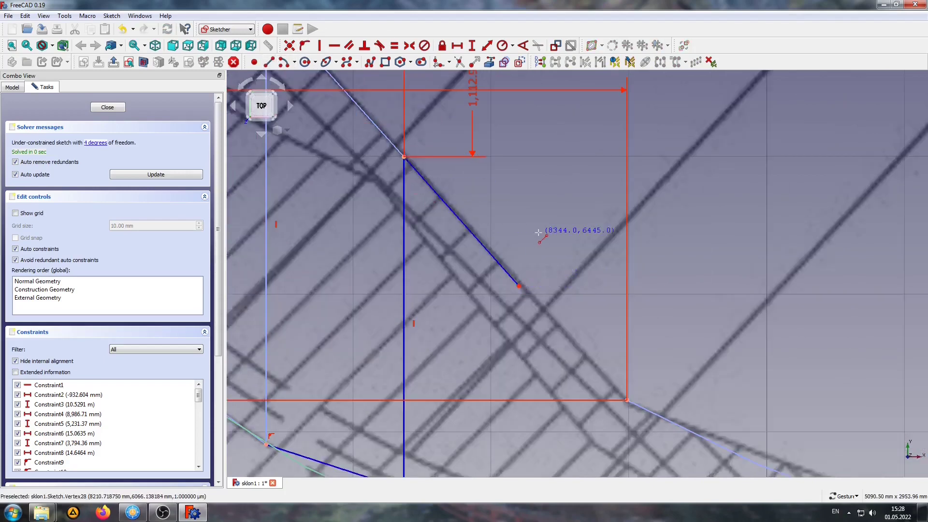
right_click(542, 232)
Constrain the fourth slope line's horizontal distance to 1000 mm, with the dimension above it, and move its lower end onto the slope face
left_click(472, 240)
type("kd")
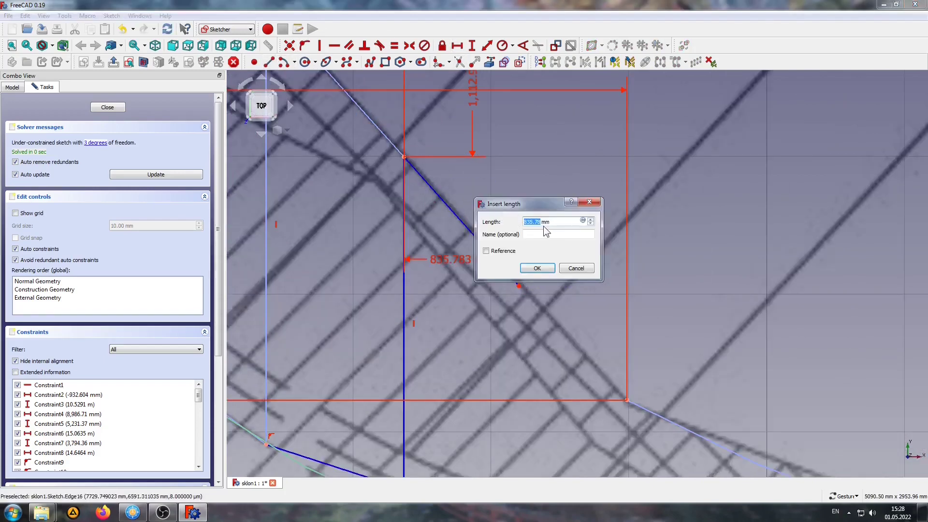
type("1000")
left_click(538, 267)
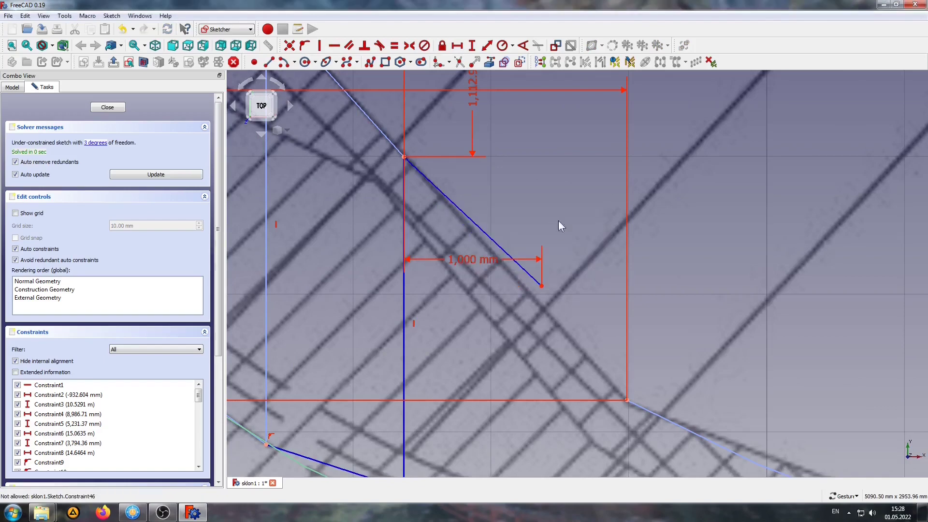
left_click_drag(477, 259, 499, 128)
left_click_drag(541, 285, 542, 306)
Constrain the fourth slope line's vertical distance to 1,089.33 mm and place the dimension outside the slope face
left_click(497, 259)
left_click(472, 45)
left_click(538, 107)
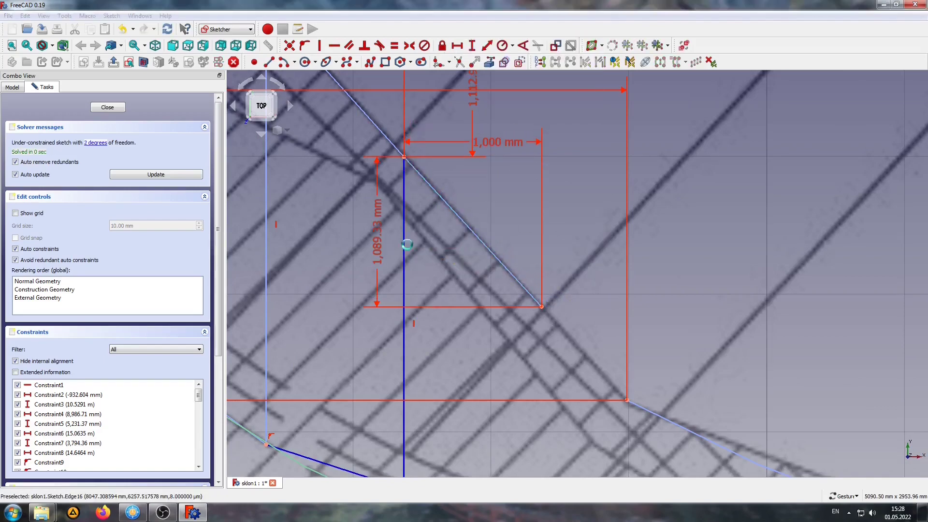
left_click_drag(379, 237, 596, 234)
Constrain the lower end of the vertical under the third slope line's end onto the slip arc
right_click_drag(571, 275, 572, 140)
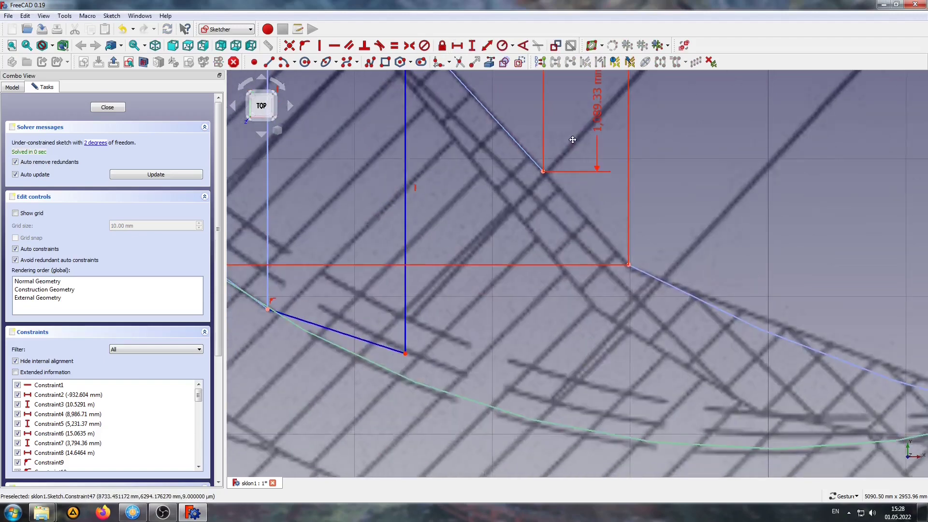
left_click(406, 355)
left_click(401, 376)
left_click(304, 47)
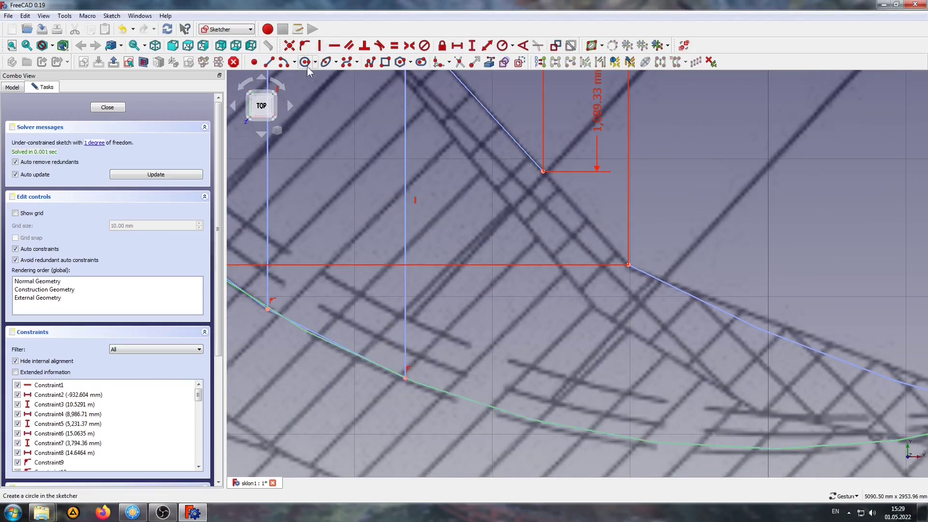
Draw a vertical down from the fourth slope line's lower end and join its foot to the preceding vertical's foot with a base line
left_click(269, 63)
left_click(543, 171)
left_click(543, 400)
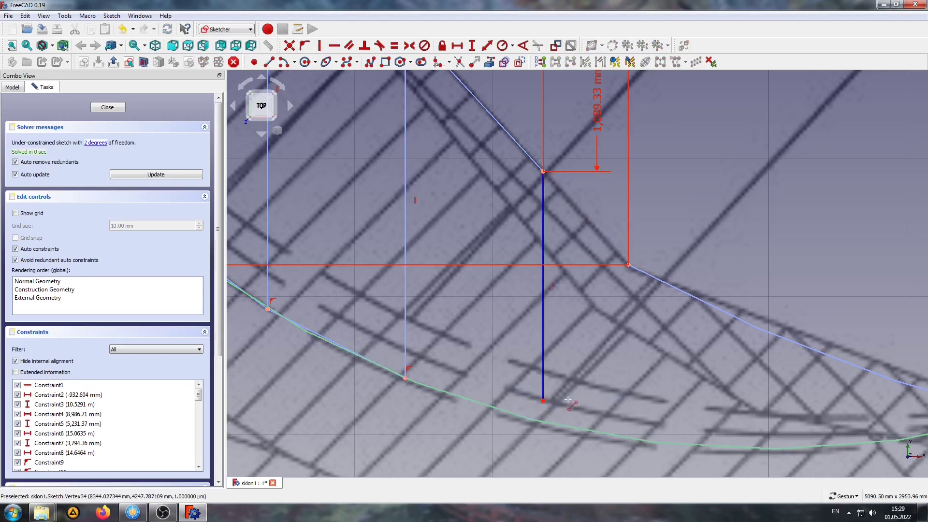
left_click(406, 378)
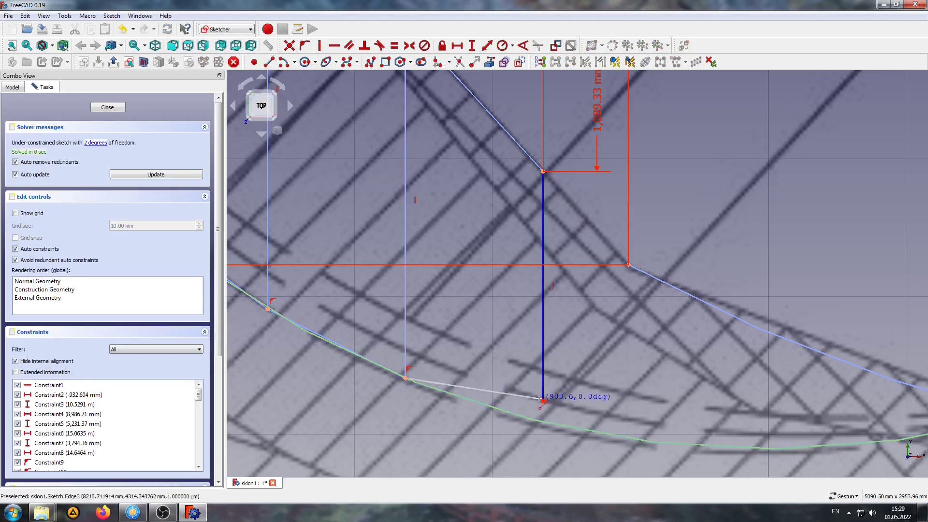
left_click(543, 401)
right_click(543, 400)
Constrain the lower end of the vertical under the fourth slope line's end onto the slip arc
left_click(543, 401)
left_click(539, 420)
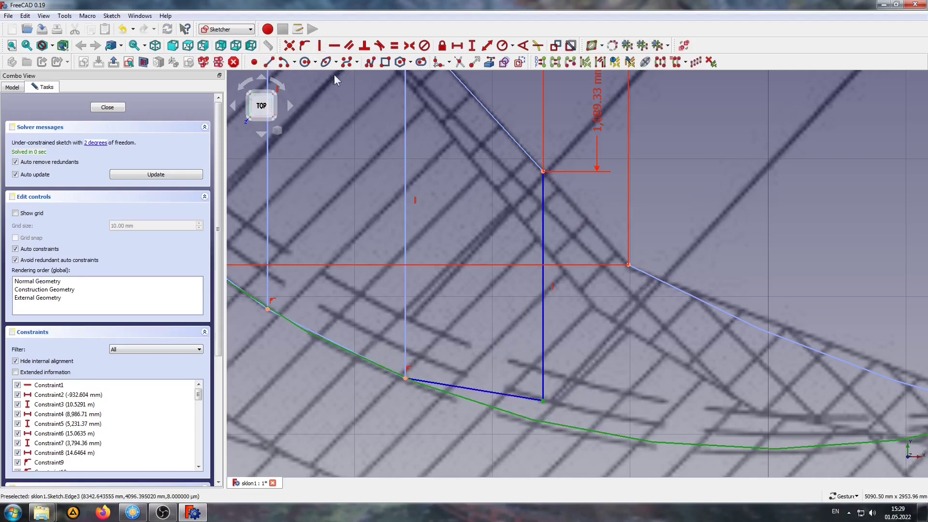
left_click(305, 46)
Draw a fifth line from the fourth slope line's lower end to just past the slope break, spanning about 653 mm horizontally
scroll(588, 330, "down", 4)
right_click_drag(617, 347, 482, 331)
scroll(482, 332, "up", 2)
scroll(446, 193, "up", 2)
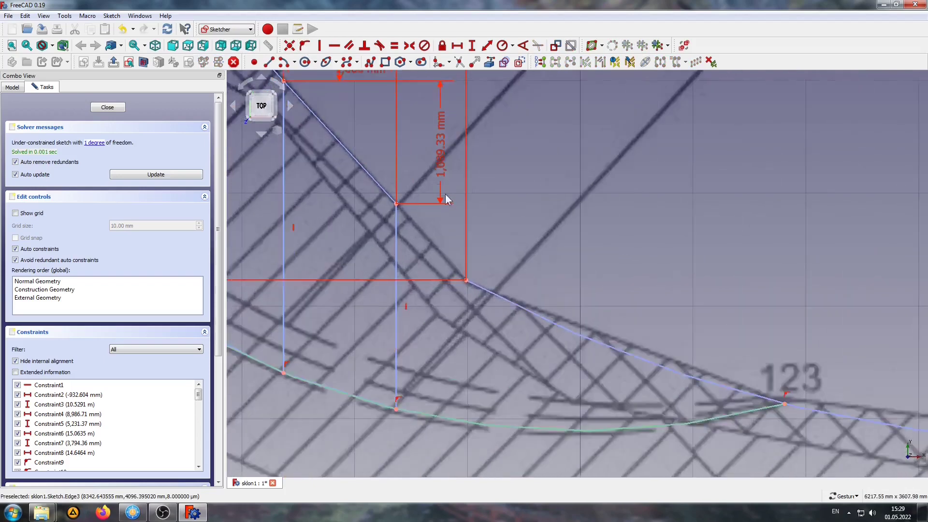
left_click(269, 63)
left_click(385, 205)
scroll(484, 309, "up", 2)
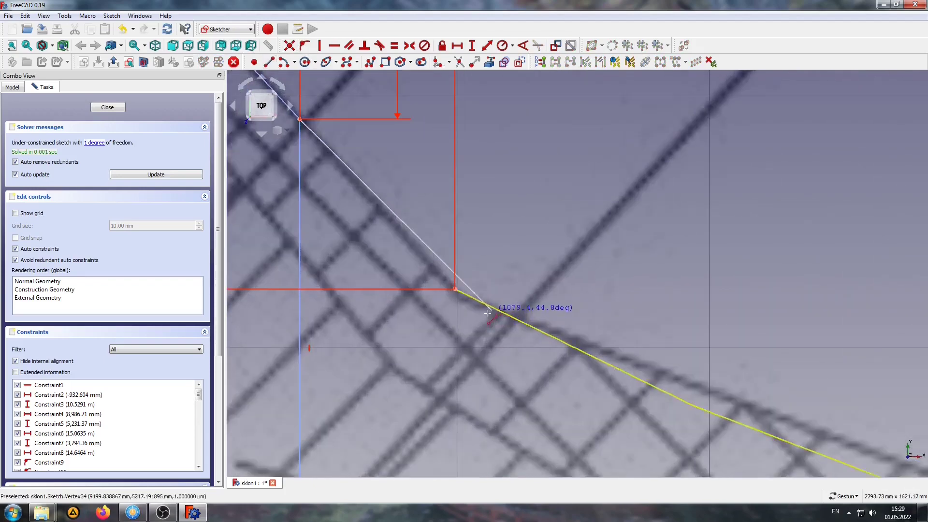
left_click(463, 303)
left_click(464, 304)
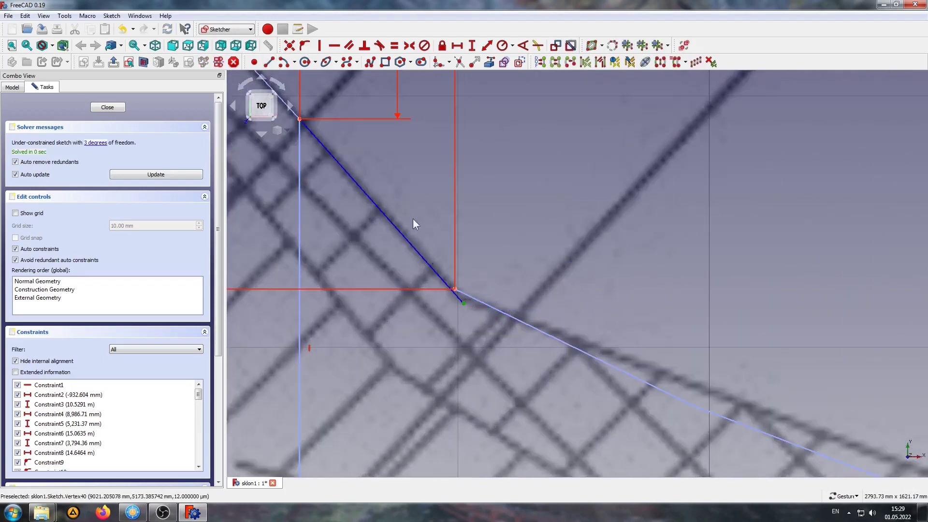
left_click(379, 209)
left_click(458, 46)
left_click(526, 266)
left_click(524, 260)
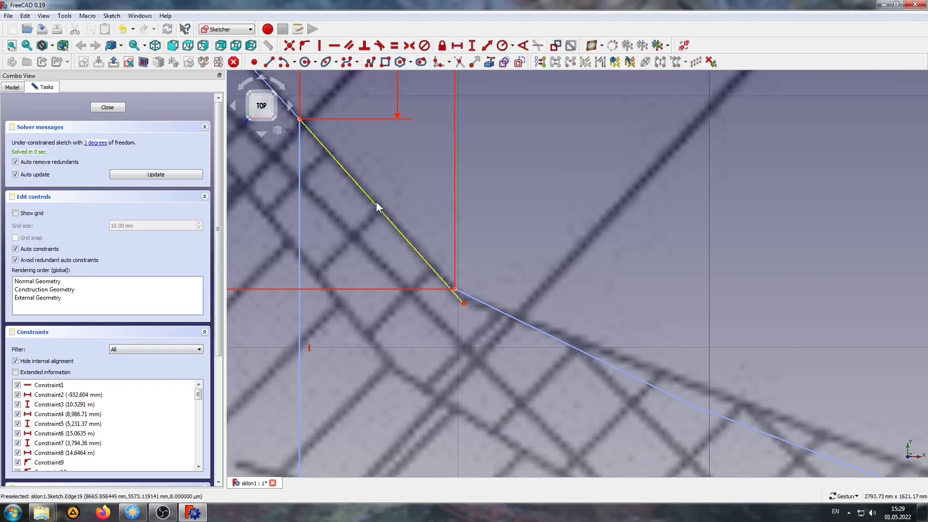
Constrain the fifth slope line's horizontal distance to 653.29 mm and place the dimension above it
left_click(379, 206)
left_click(457, 46)
left_click(517, 102)
scroll(495, 202, "down", 5)
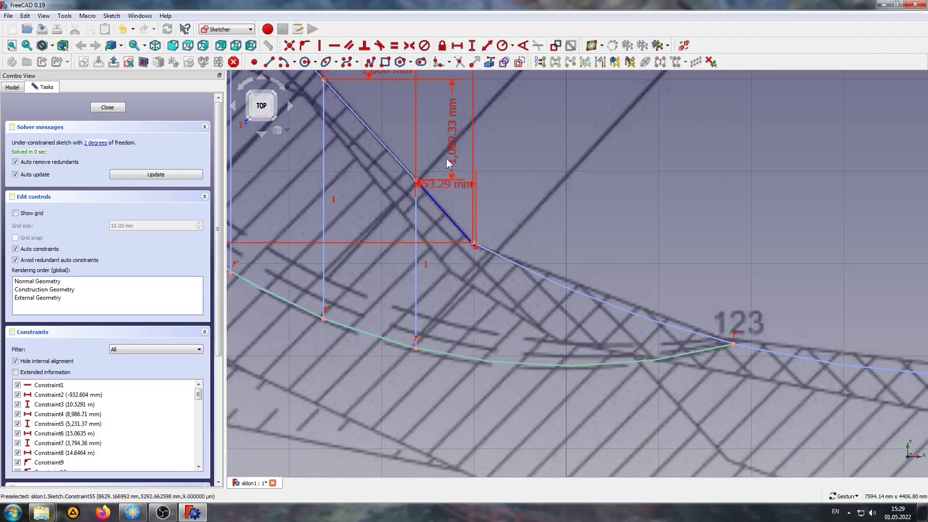
Draw a vertical down from the fifth slope line's lower end and join its foot to the preceding vertical with a base line about 650 mm long
scroll(469, 303, "up", 2)
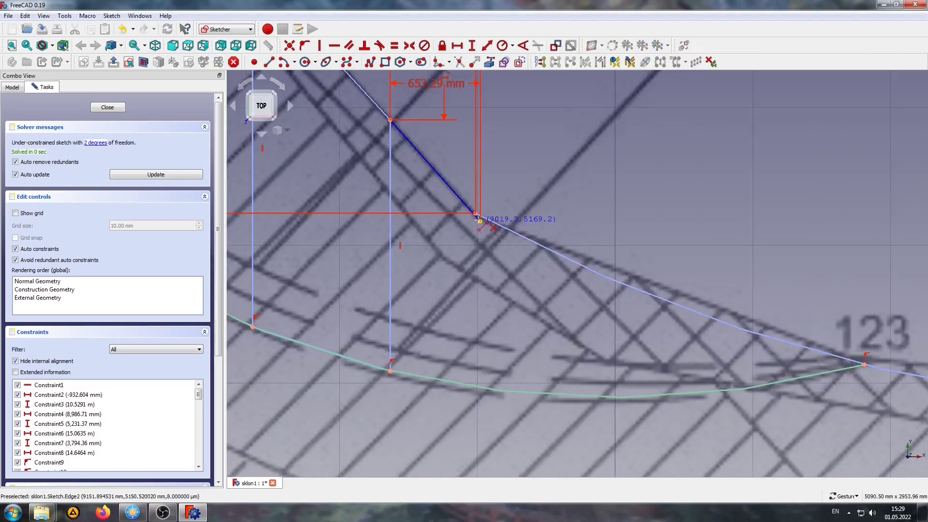
left_click(479, 220)
left_click(480, 366)
left_click(390, 372)
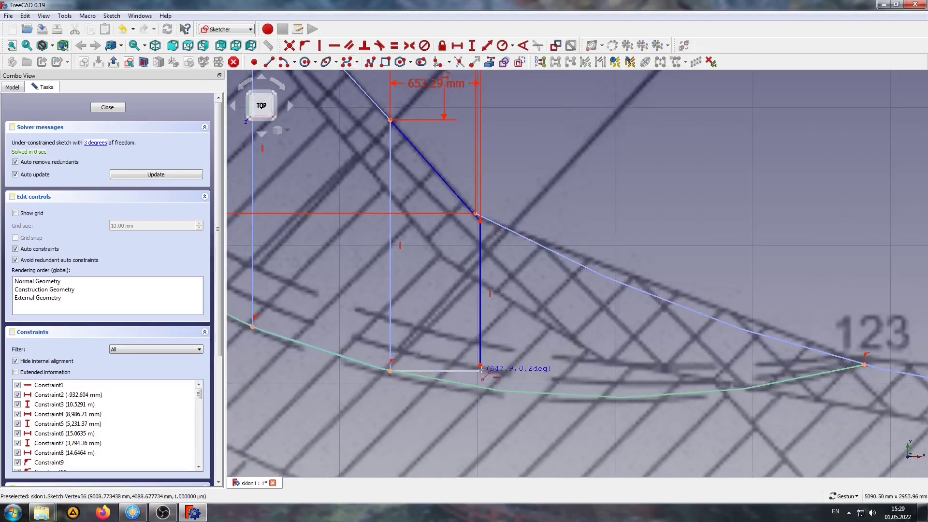
left_click(481, 366)
Constrain the lower end of the vertical at the slope break onto the slip arc
left_click(479, 385)
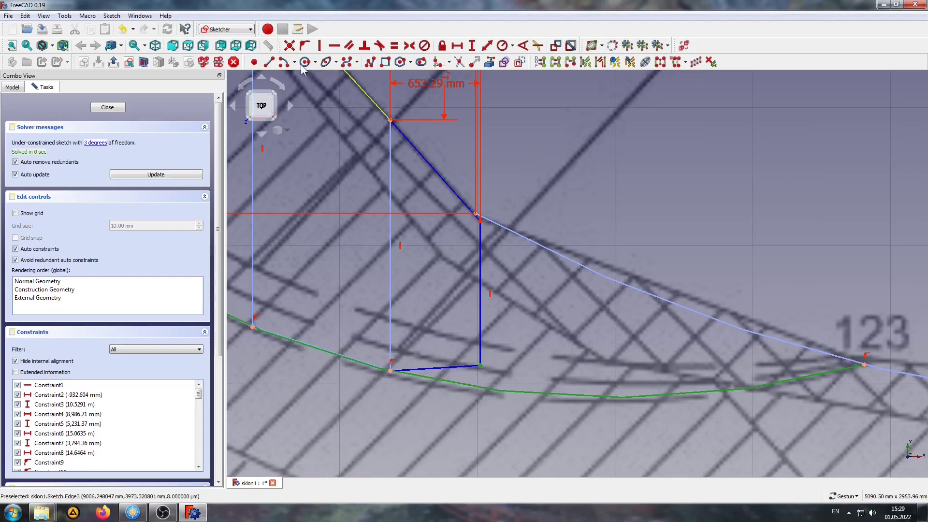
left_click(306, 47)
right_click_drag(557, 287, 504, 277)
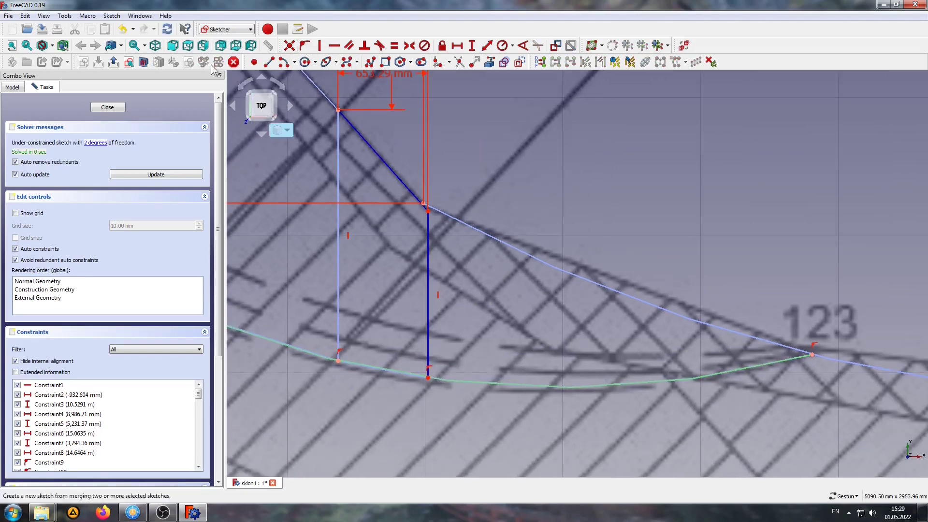
Close the last slice with lines from the slip arc's lower end to the upper and lower ends of the vertical at the slope break
left_click(269, 62)
left_click(428, 211)
left_click(812, 355)
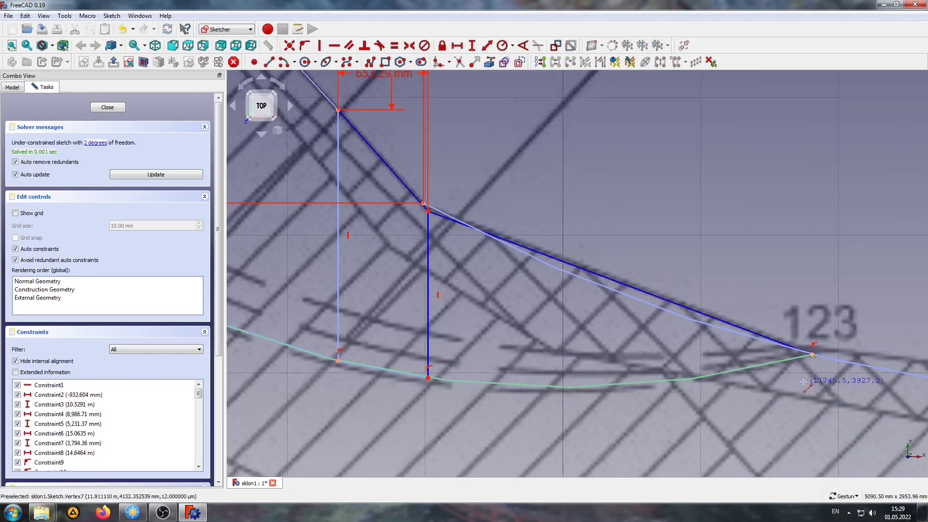
left_click(812, 355)
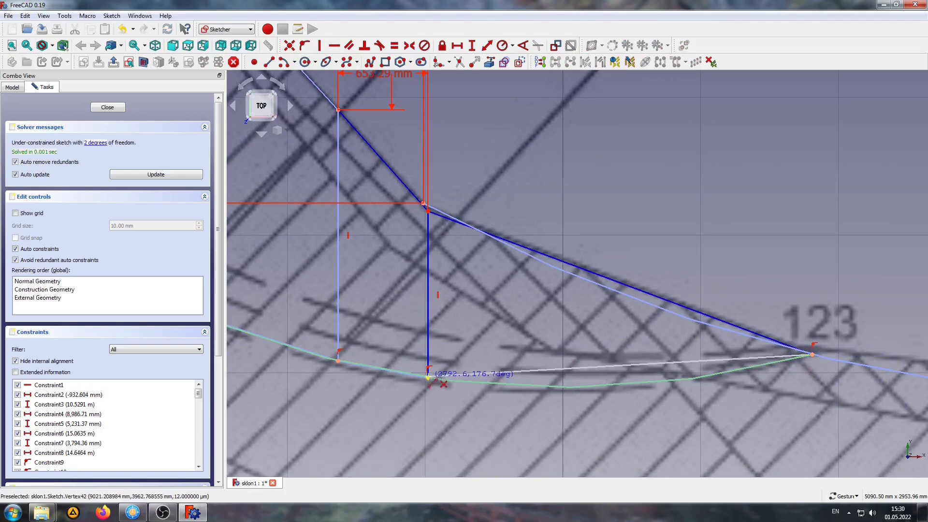
left_click(429, 378)
right_click(544, 328)
Check the completed slices over the whole section and close the sketch
scroll(567, 323, "down", 10)
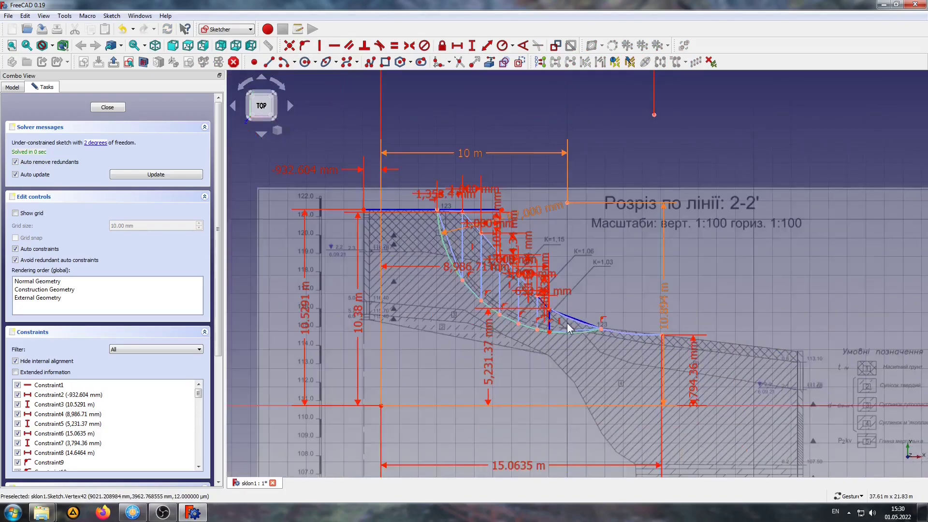
scroll(486, 248, "up", 4)
right_click_drag(374, 265, 392, 259)
scroll(395, 307, "down", 4)
scroll(398, 261, "up", 2)
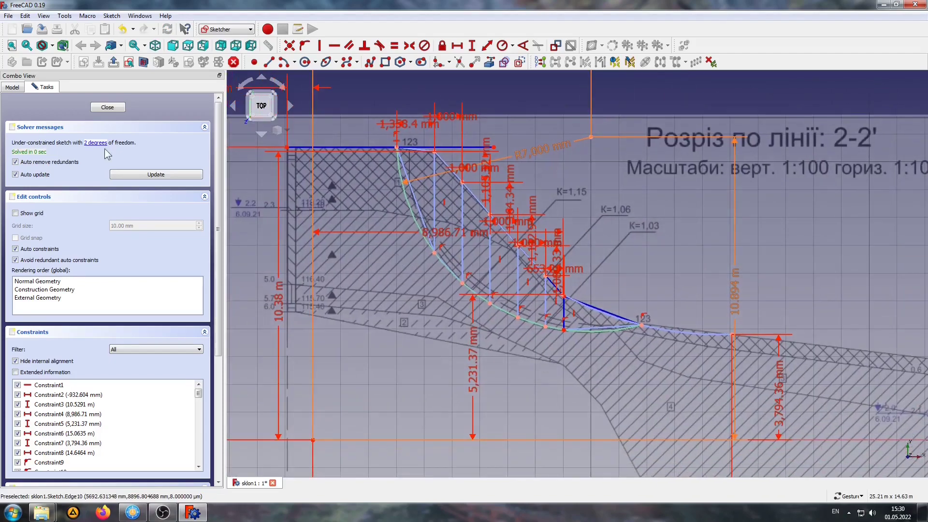
left_click(108, 107)
Reopen the slope sketch for editing at the first slice near the crest
scroll(414, 269, "down", 3)
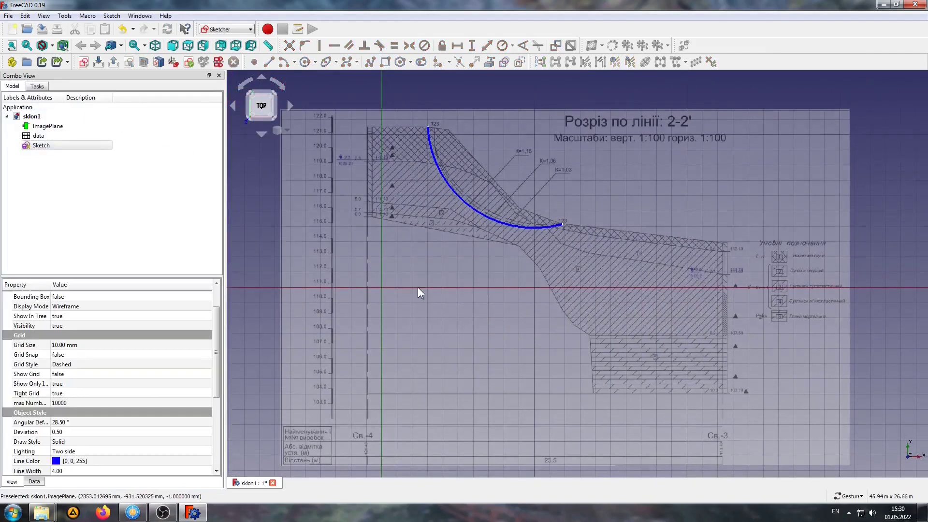
left_click(40, 147)
double_click(39, 145)
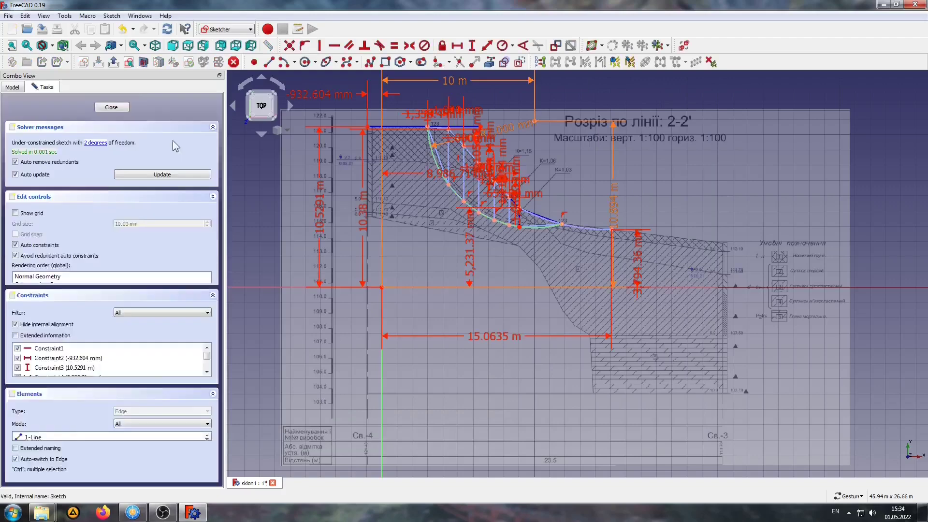
scroll(404, 110, "up", 6)
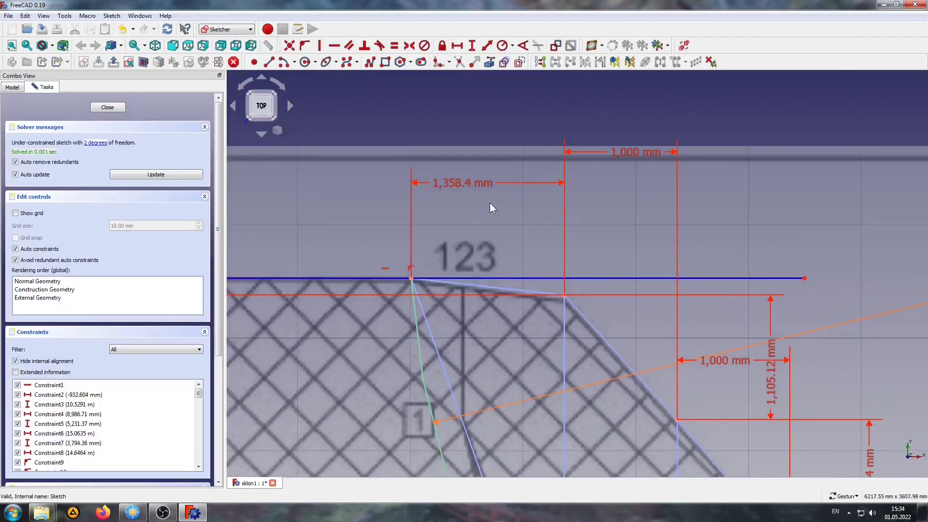
Replace the first slice's 1,358.4 mm width dimension with a horizontal distance from the sketch origin to the slice's upper vertex, raising its label slightly
left_click(479, 184)
key("Delete")
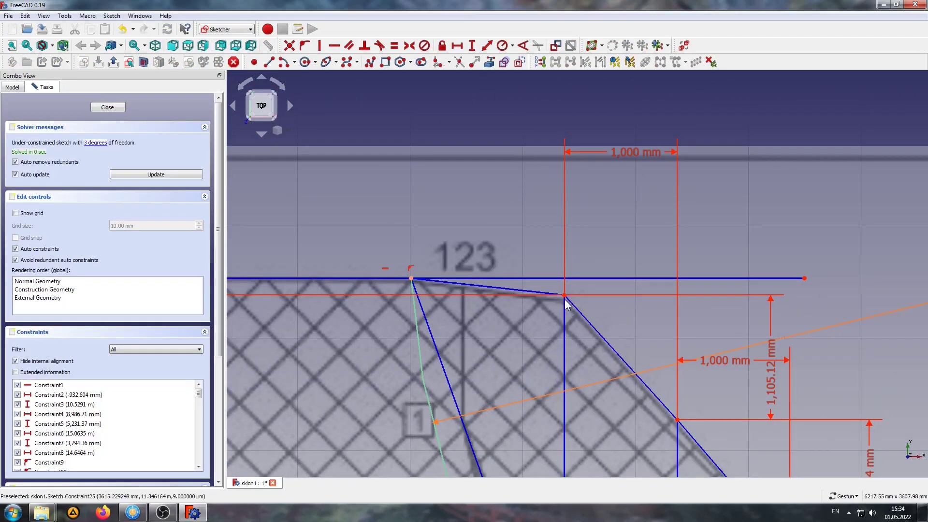
scroll(581, 240, "down", 5)
scroll(582, 240, "down", 3)
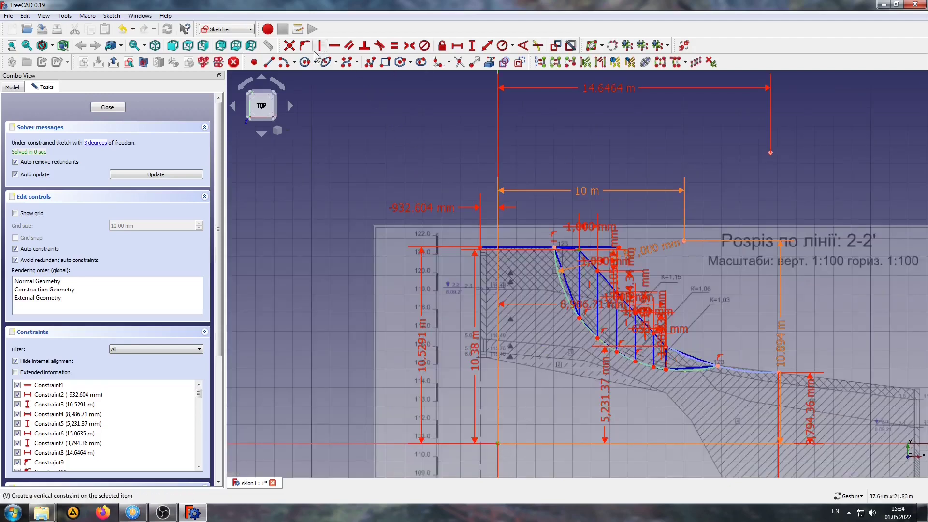
left_click(457, 45)
left_click(518, 105)
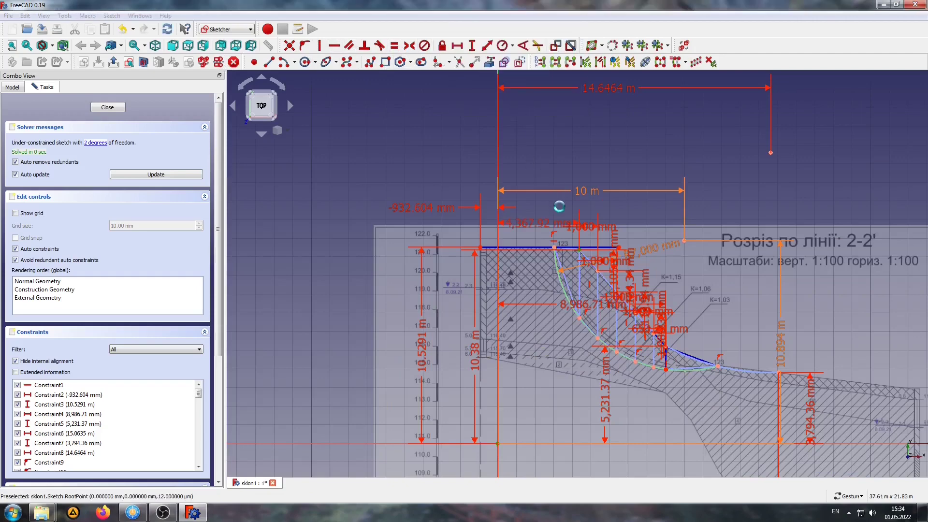
scroll(558, 206, "up", 4)
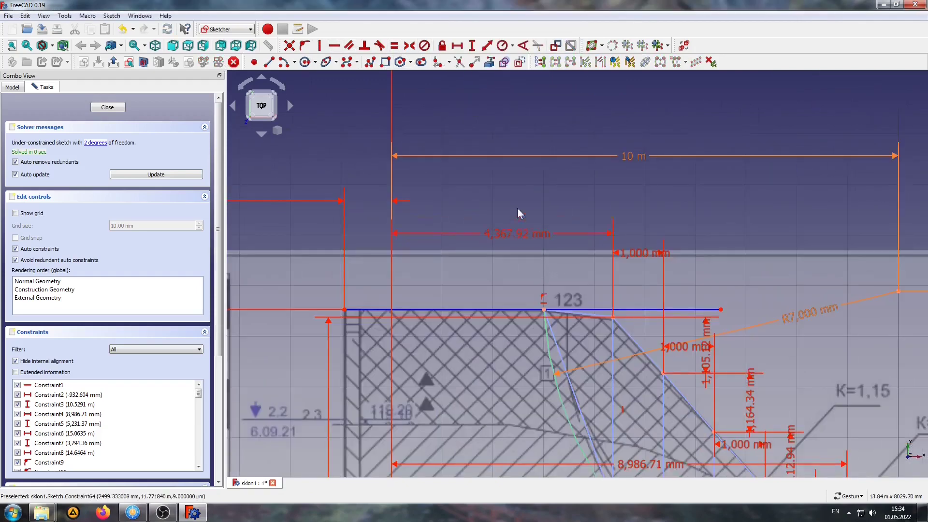
mouse_move(518, 234)
left_mouse_down()
mouse_move(517, 196)
mouse_move(521, 226)
left_mouse_up()
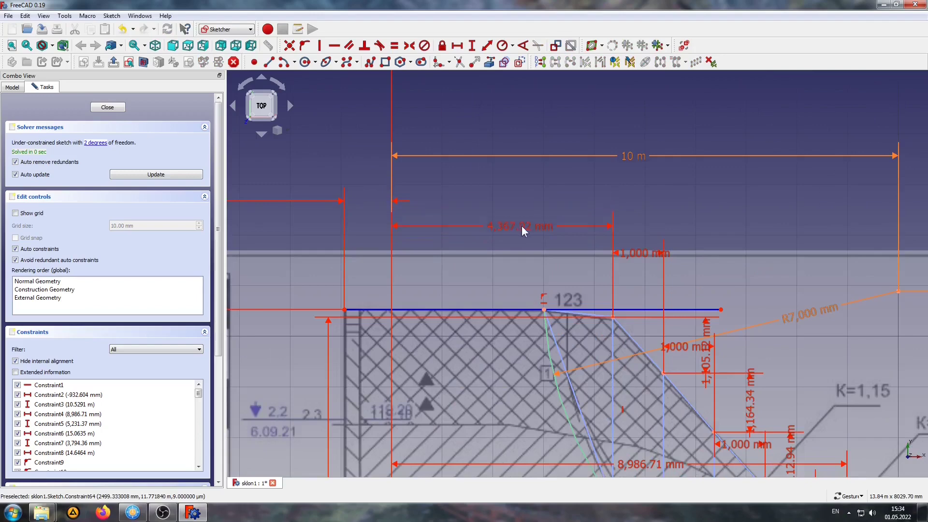
scroll(521, 225, "down", 5)
right_click_drag(483, 245, 466, 205)
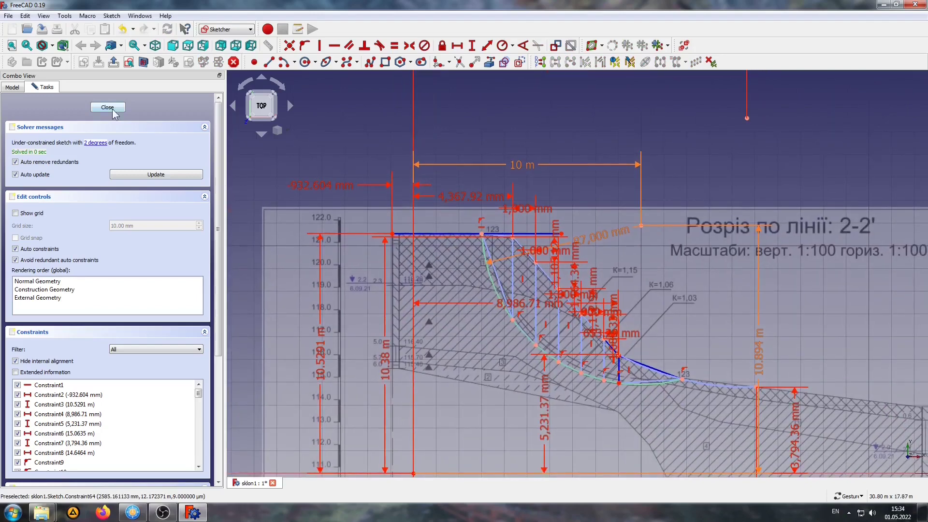
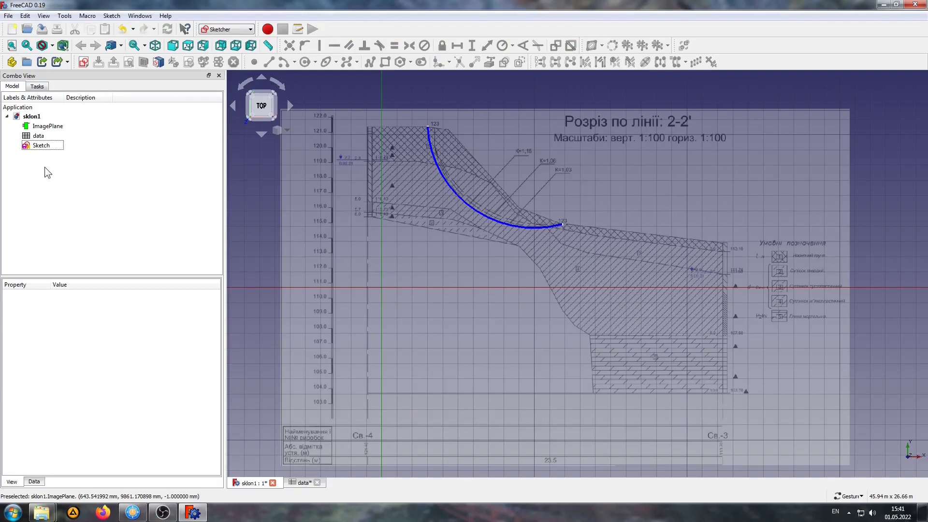
Duplicate the slope sketch, copying only the sketch and excluding its data spreadsheet dependency
left_click(31, 145)
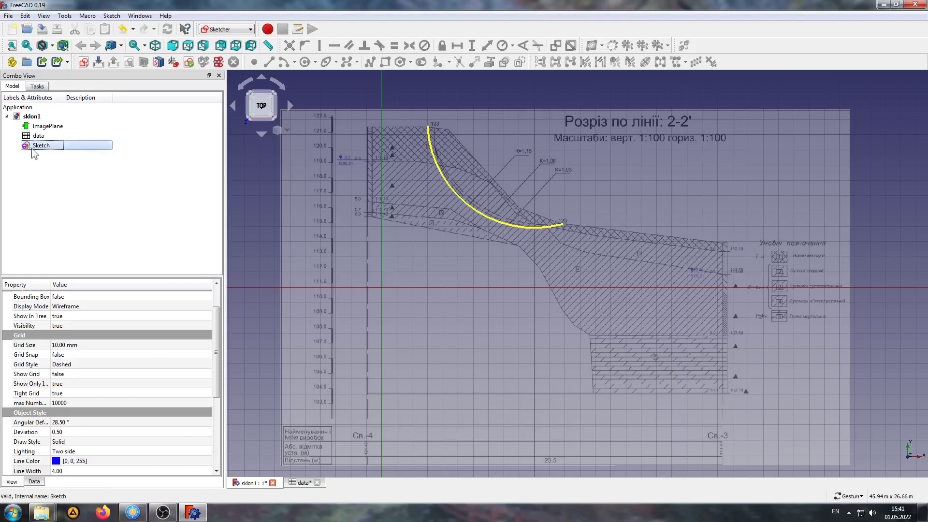
key("ctrl+e")
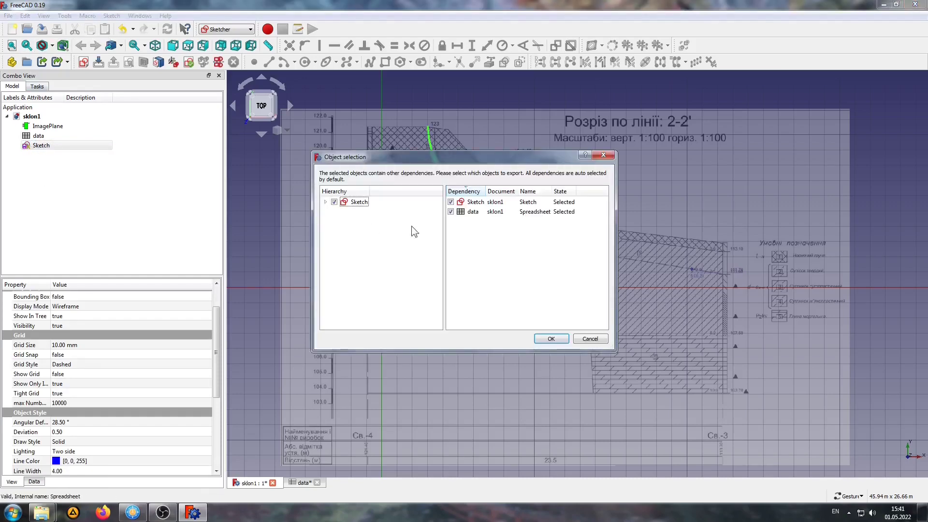
left_click(483, 203)
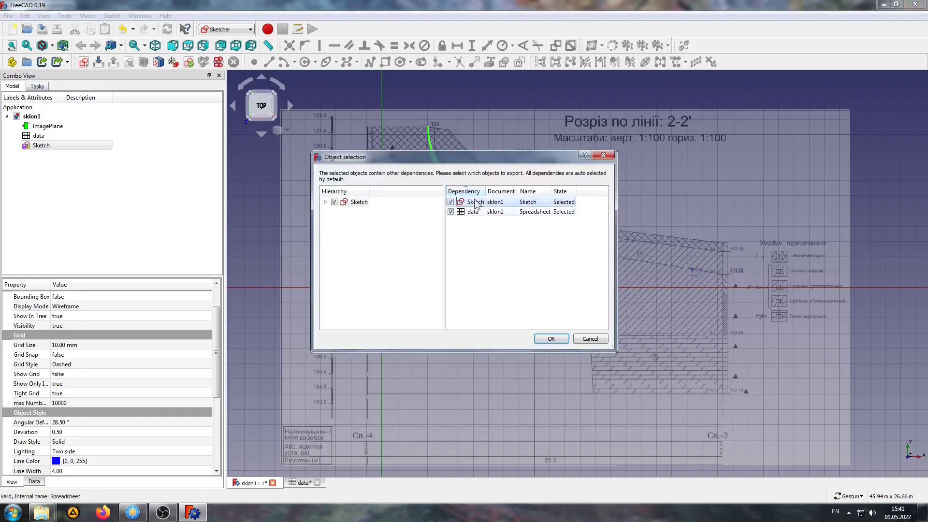
left_click(451, 212)
left_click(550, 339)
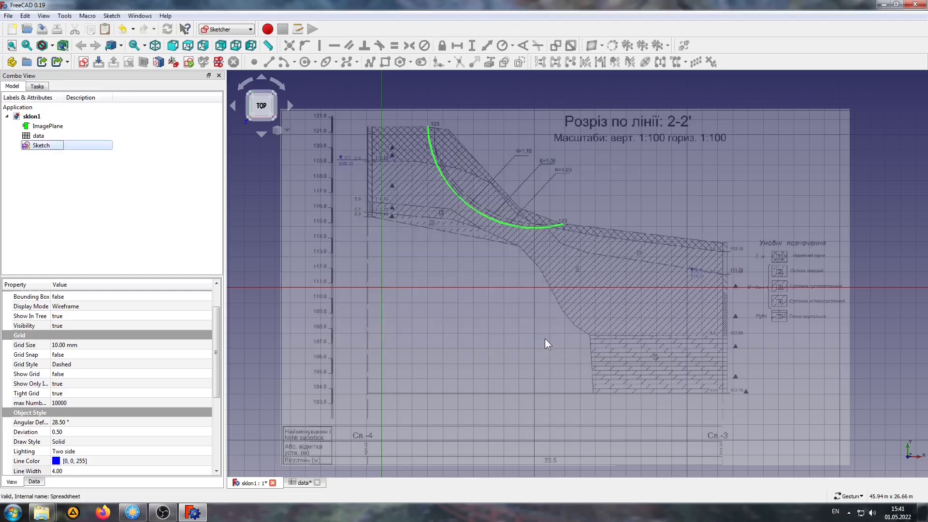
left_click(105, 29)
Create a Part Design body containing the duplicated sketch Sketch001, attached to the XY plane
left_click(46, 156)
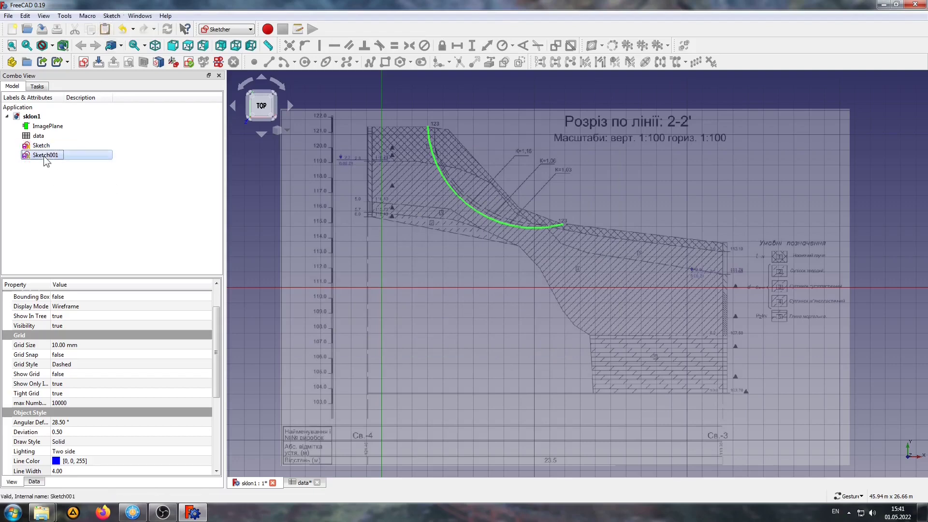
left_click(223, 30)
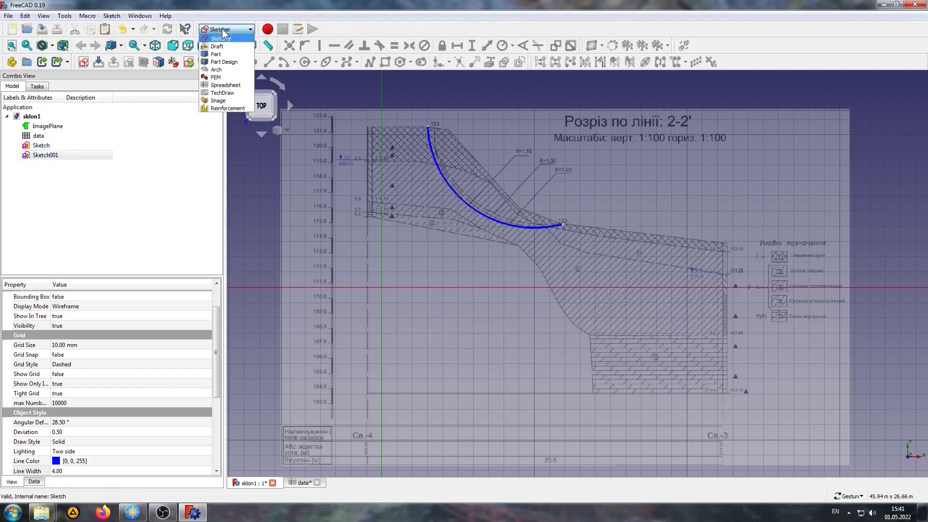
left_click(224, 62)
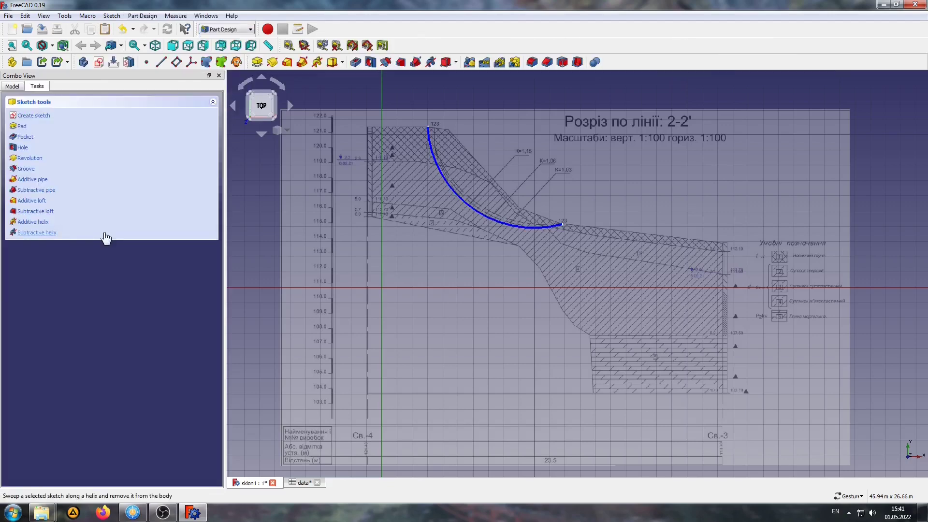
left_click(15, 86)
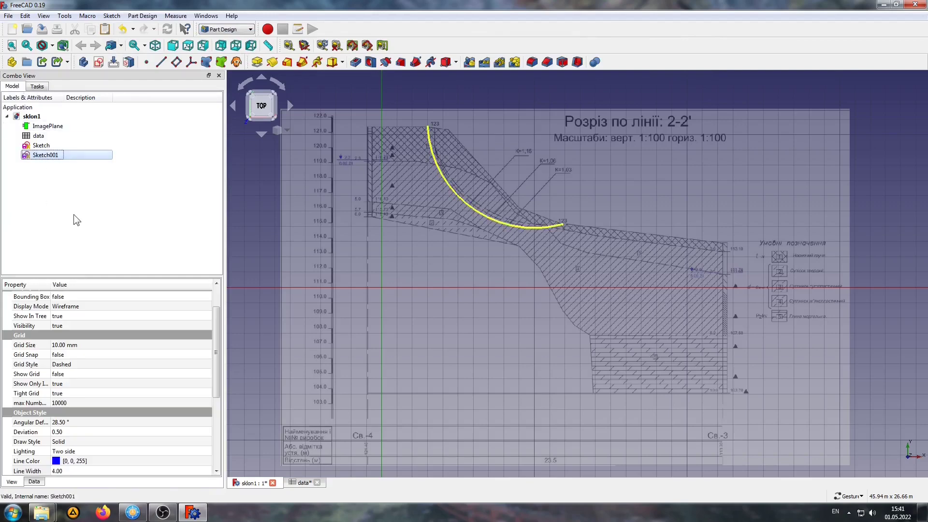
left_click(84, 63)
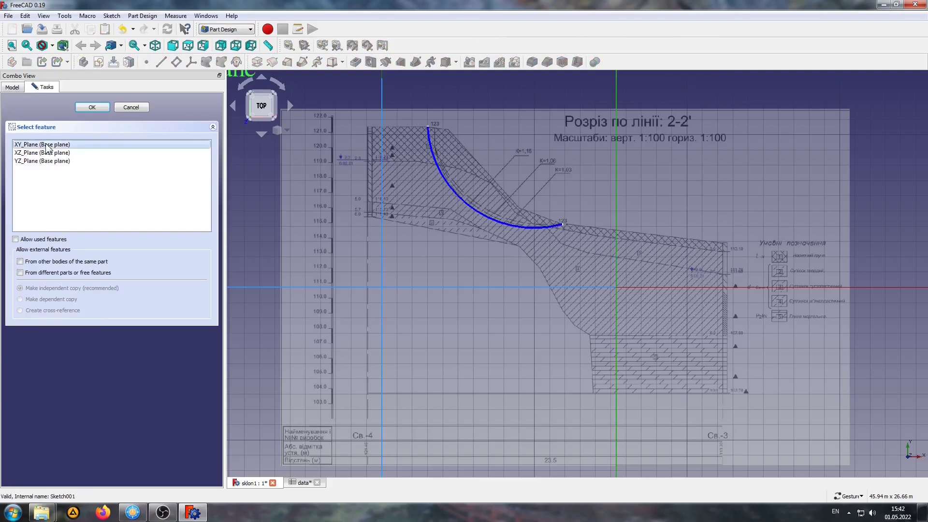
left_click(99, 107)
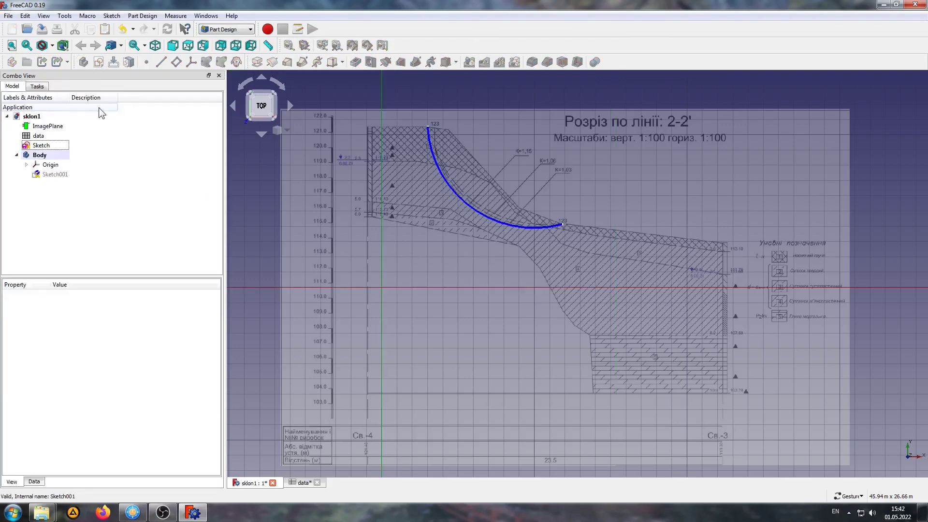
Edit Sketch001 and convert the slip-surface arc to construction geometry
double_click(49, 173)
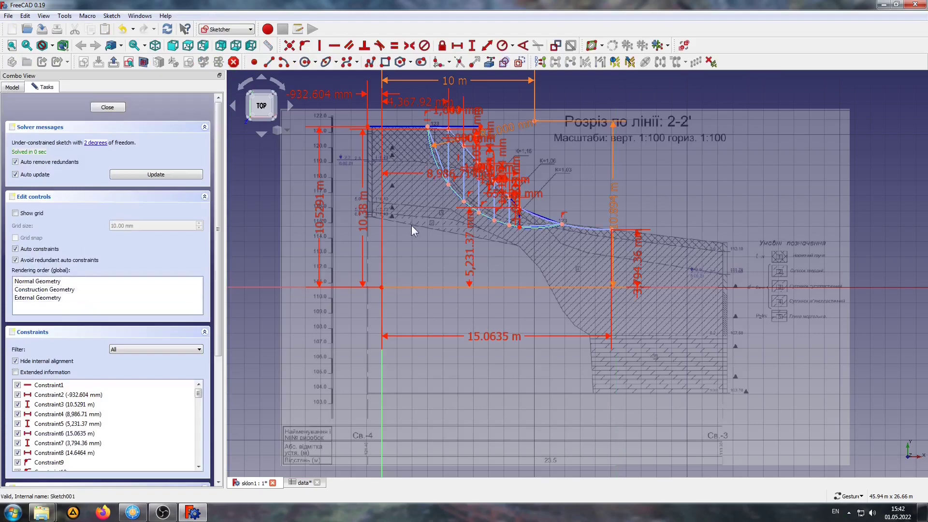
scroll(411, 225, "up", 5)
scroll(350, 262, "up", 2)
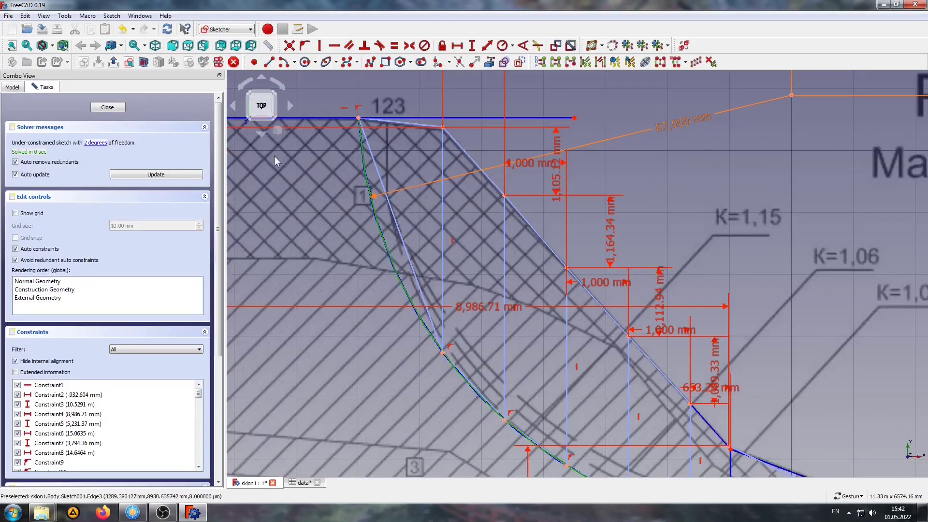
left_click(520, 61)
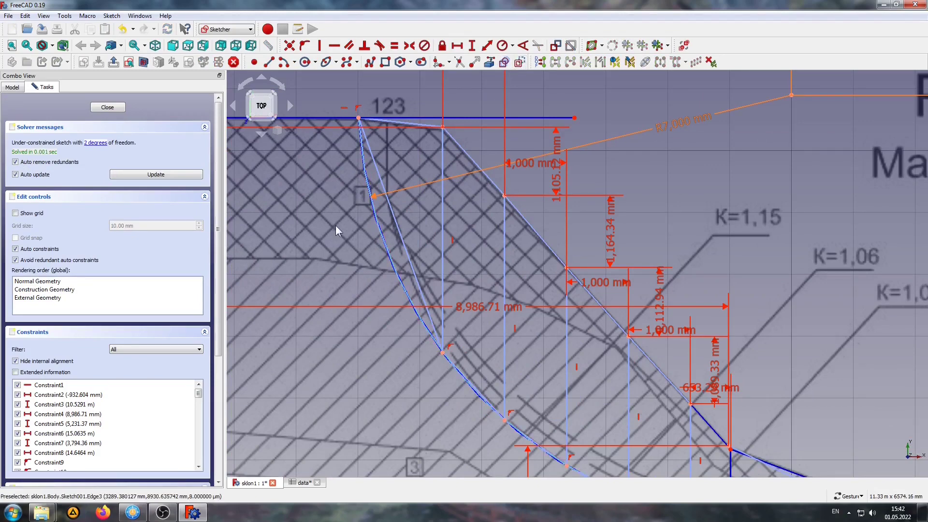
Convert the three sides of the first triangular slice from construction to normal geometry
scroll(428, 100, "up", 2)
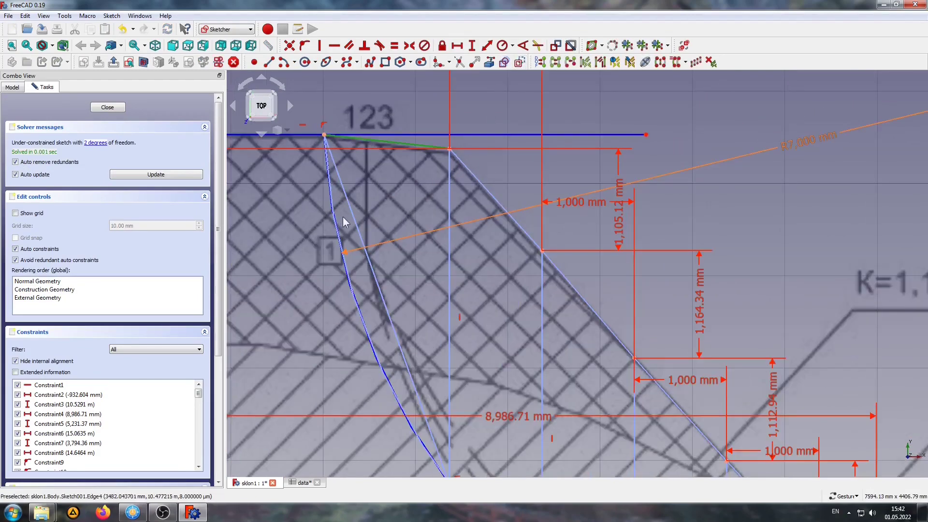
left_click(352, 216)
left_click(450, 230)
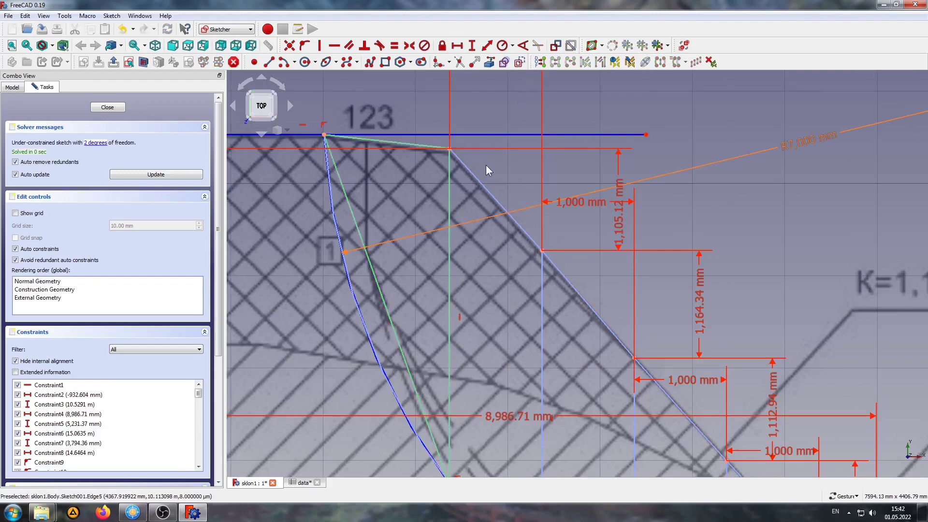
Add a reference length dimension to the first slice's slanted base chord and place it outside the slip arc
scroll(485, 165, "down", 5)
scroll(457, 211, "up", 6)
right_click_drag(413, 158, 373, 261)
left_click(389, 154)
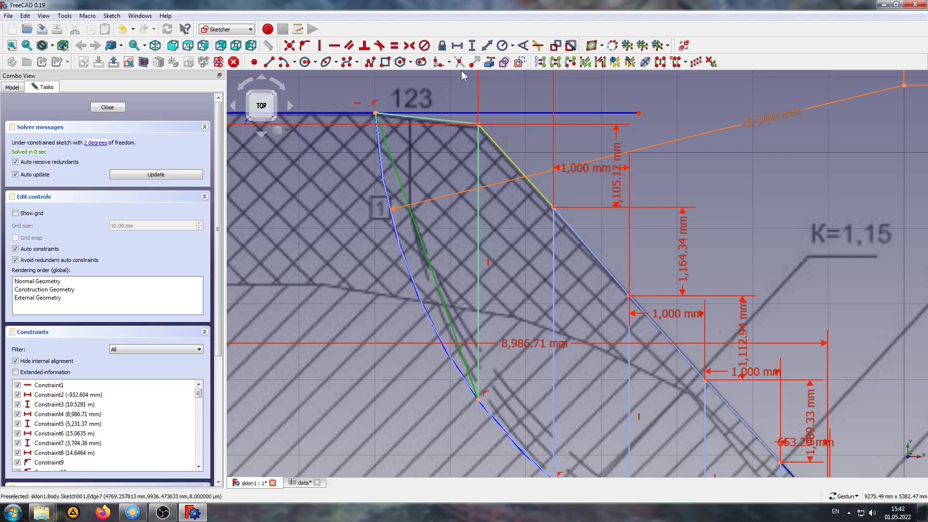
left_click(487, 45)
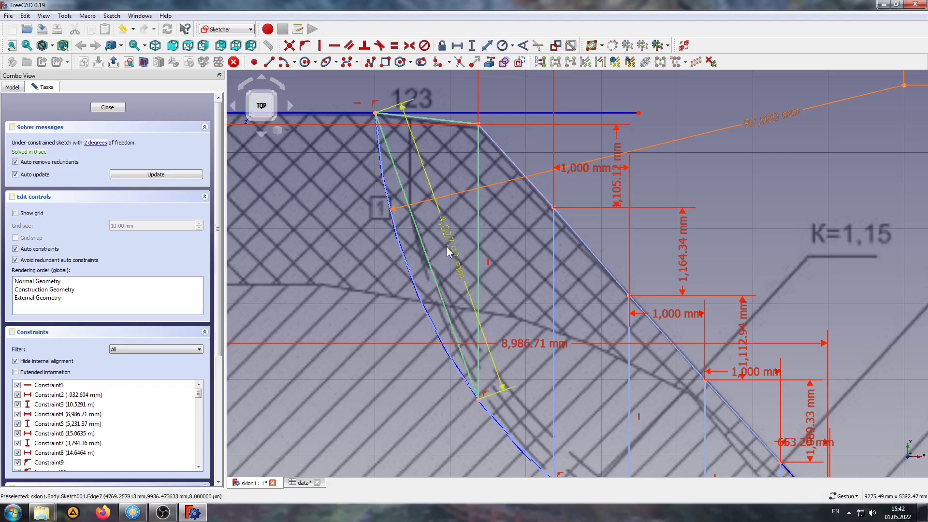
left_click_drag(445, 249, 341, 403)
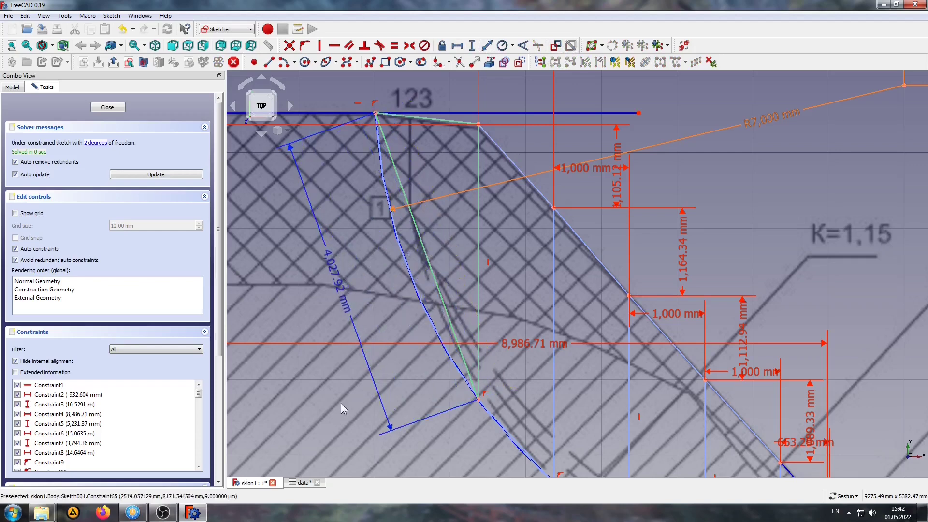
Name the base chord's reference length dimension "Lo"
double_click(342, 301)
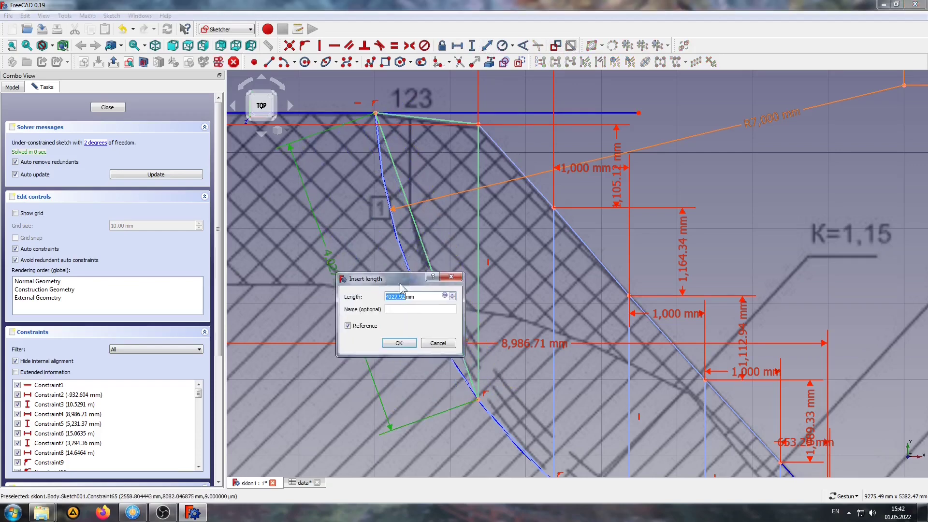
left_click_drag(405, 287, 374, 152)
left_click(364, 186)
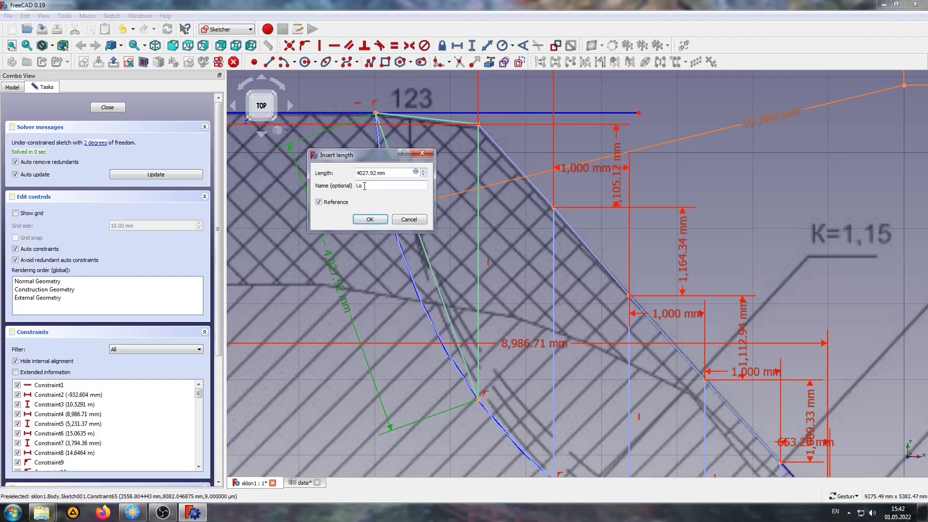
left_click(370, 221)
Draw a horizontal construction line about 1030 mm long, running left from the lower end of the first slice's base chord
right_click_drag(434, 446, 446, 388)
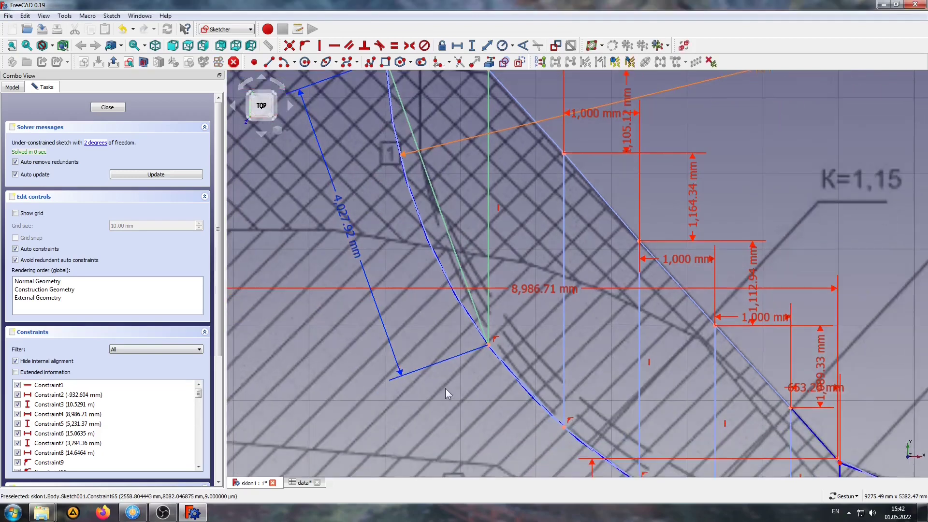
scroll(445, 389, "up", 2)
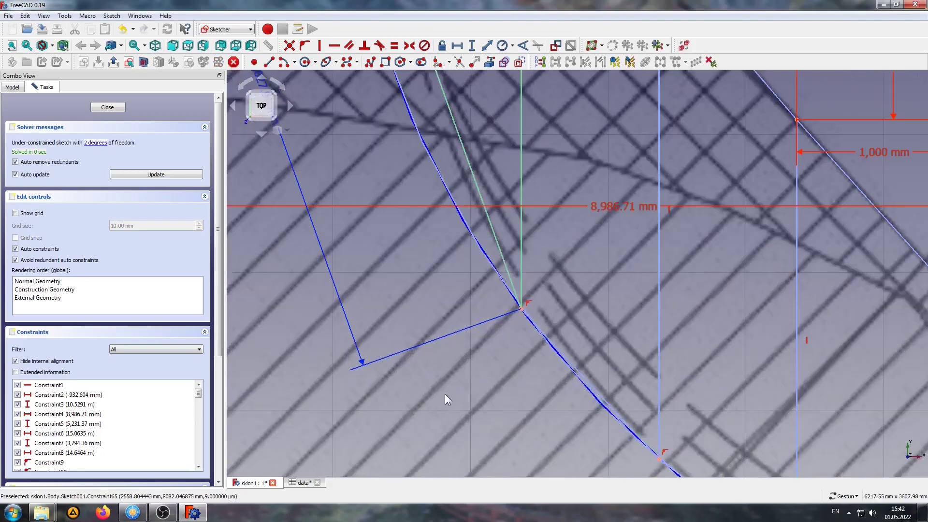
left_click(268, 62)
scroll(499, 331, "up", 3)
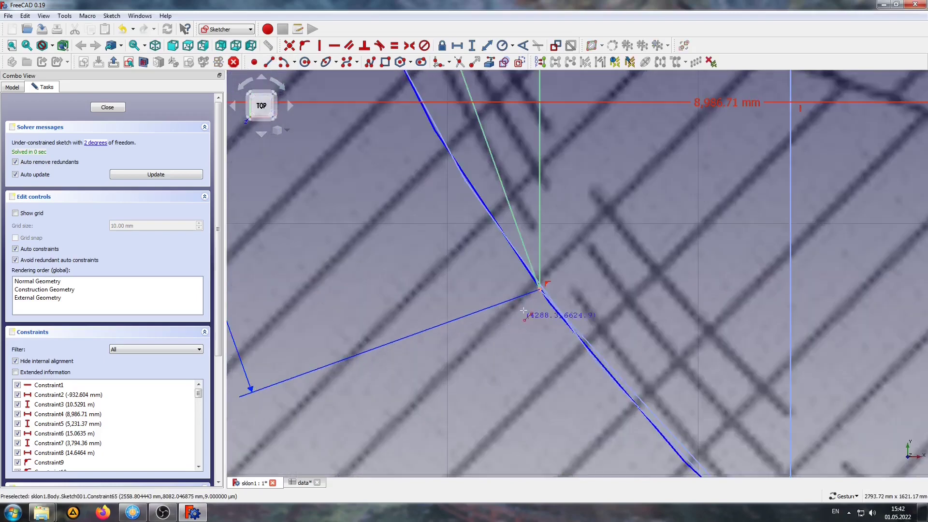
left_click(539, 288)
scroll(437, 227, "down", 3)
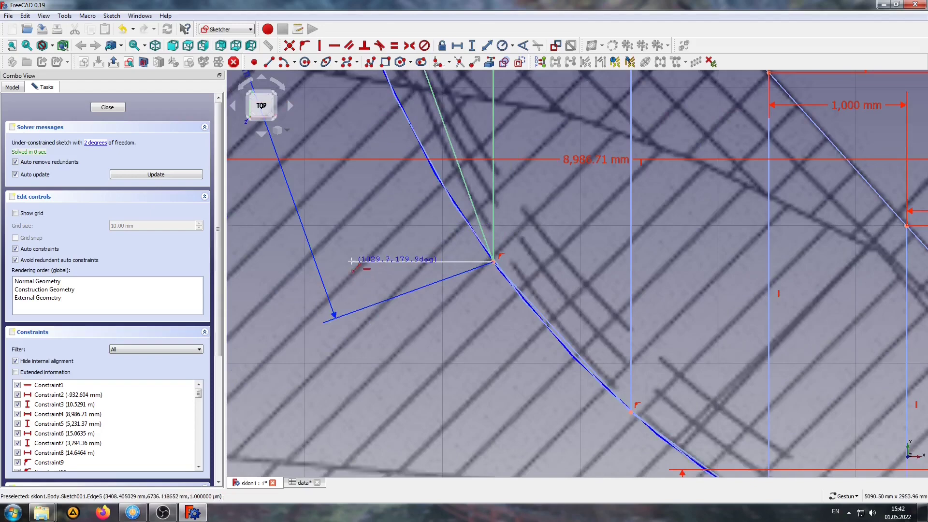
left_click(350, 264)
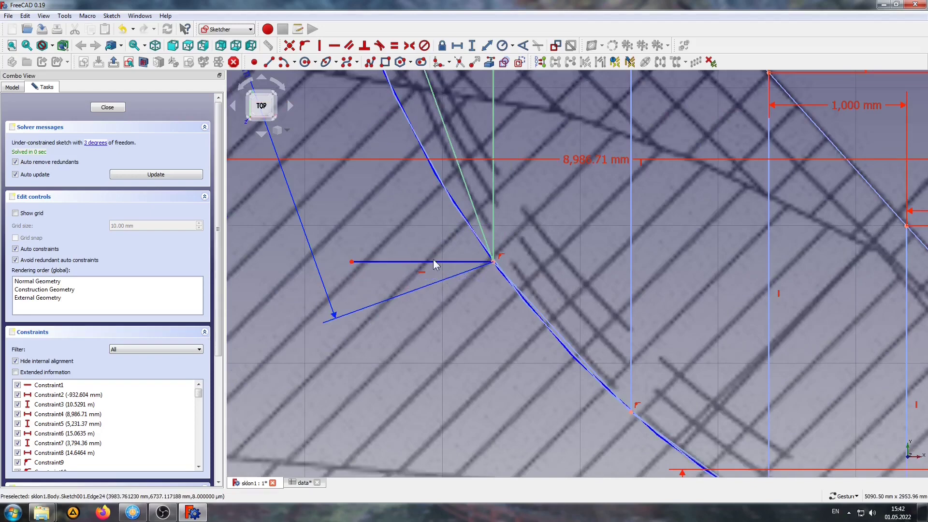
Add a reference angle dimension between the first slice's base chord and the short horizontal line
scroll(415, 145, "up", 2)
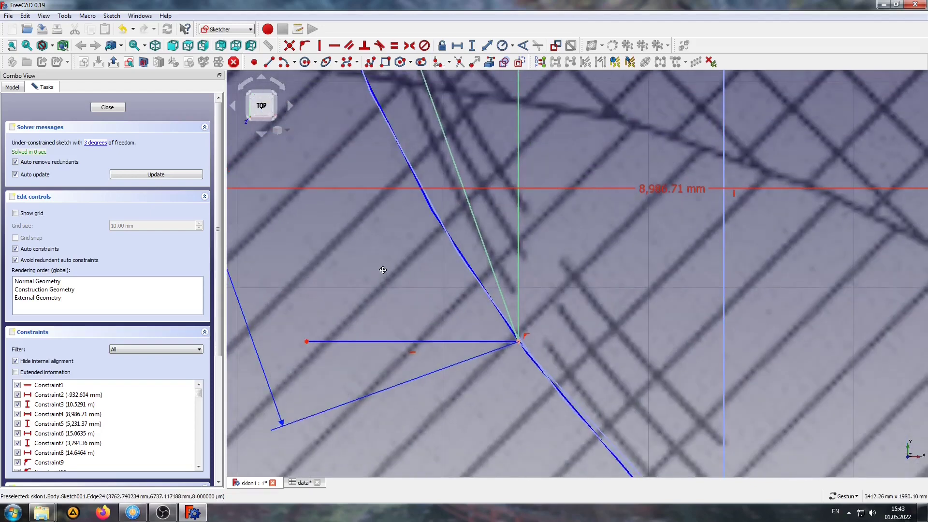
left_click(523, 45)
left_click(487, 250)
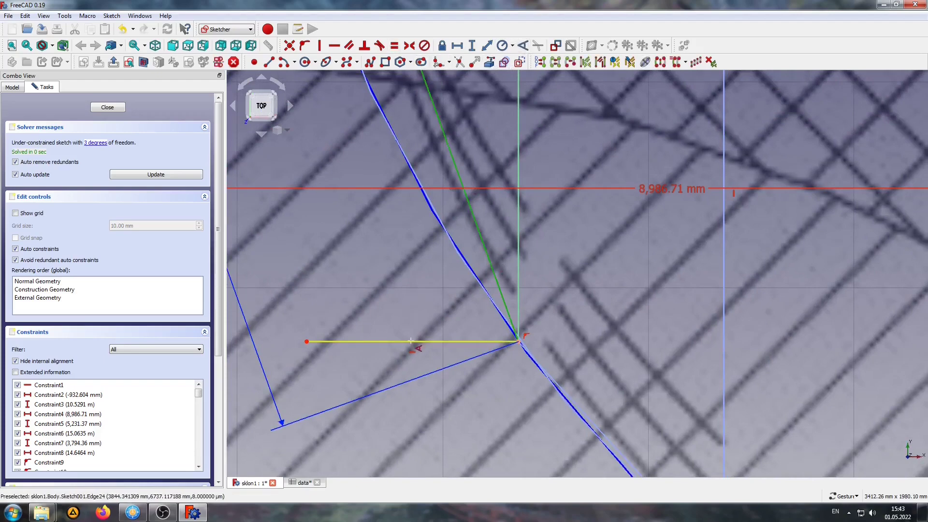
left_click(412, 337)
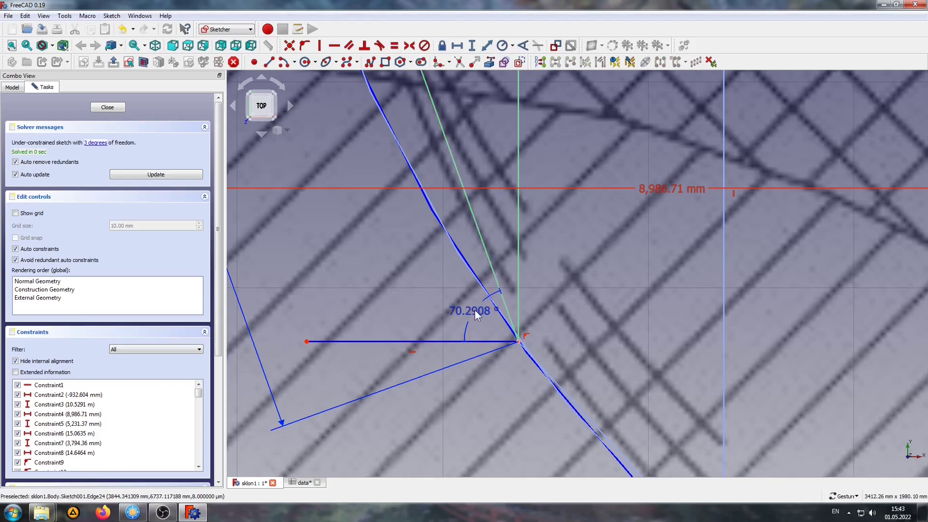
Move the first slice's angle dimension farther out from its vertex and name it "A"
scroll(464, 302, "down", 2)
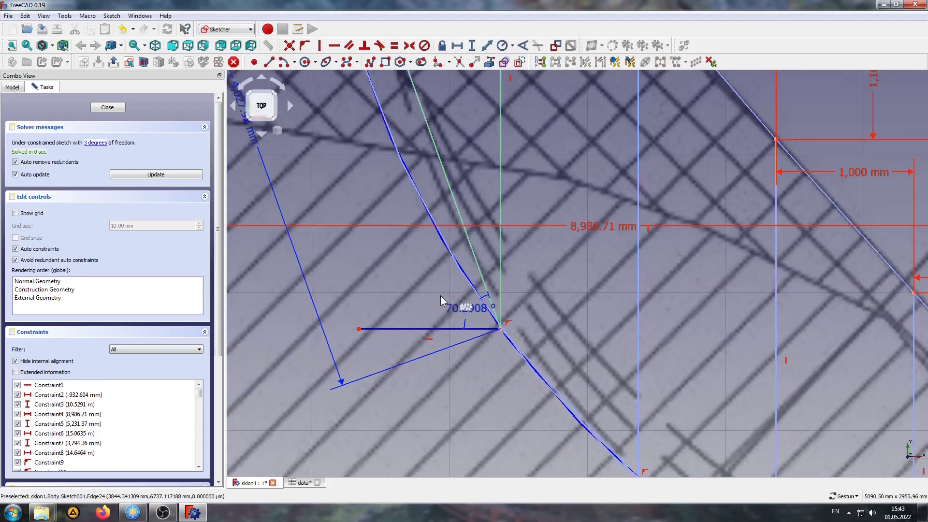
left_click_drag(471, 315, 398, 281)
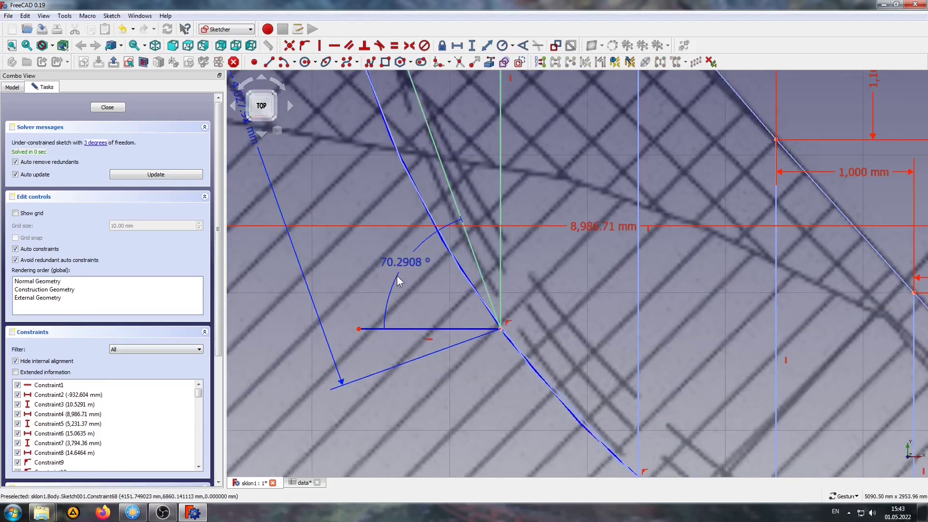
double_click(402, 260)
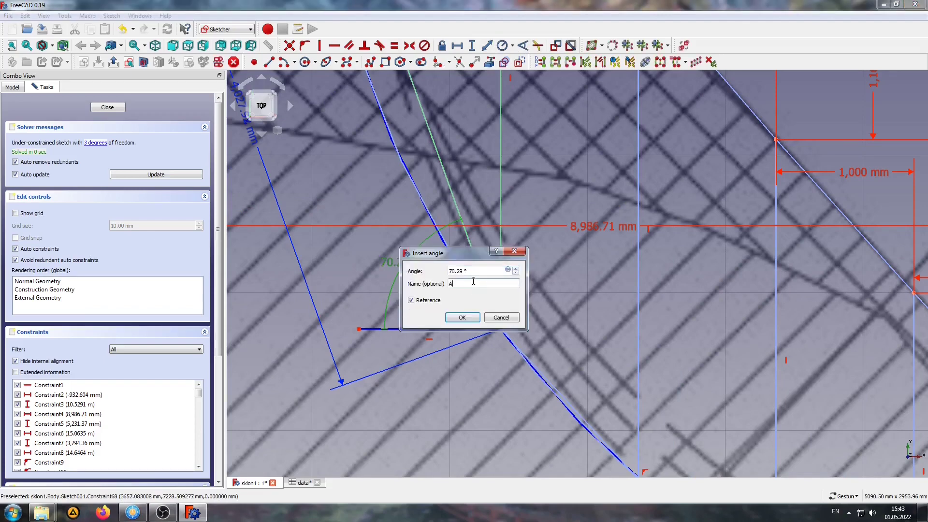
left_click(462, 317)
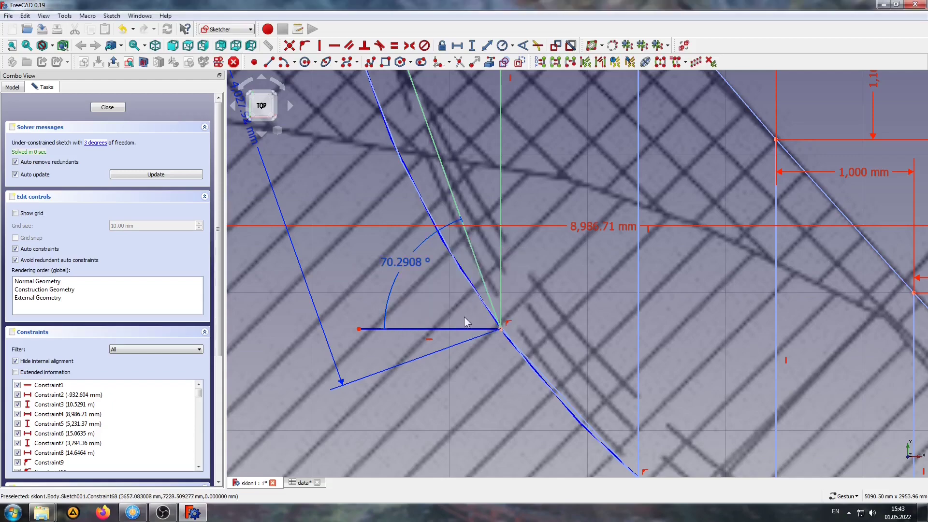
scroll(465, 315, "down", 5)
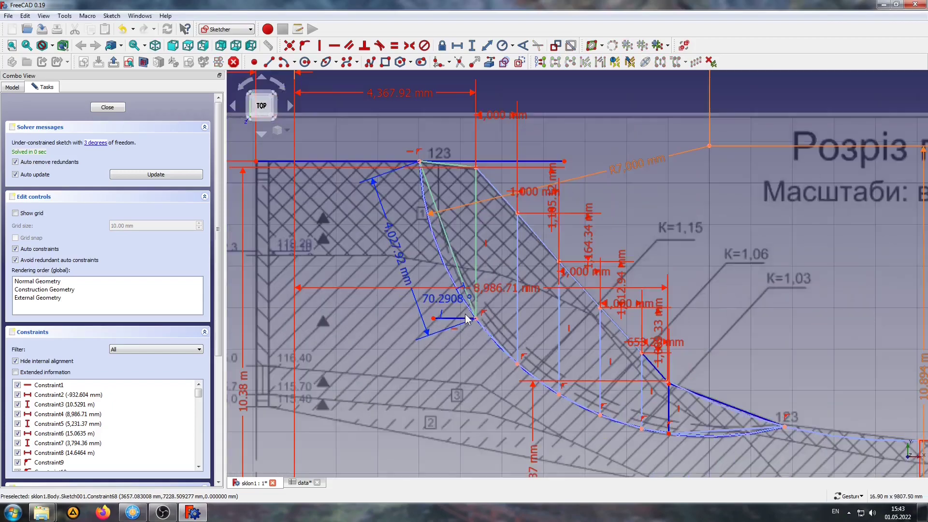
Close the first slice's sketch and pad it with a length of 1000 mm
left_click(108, 107)
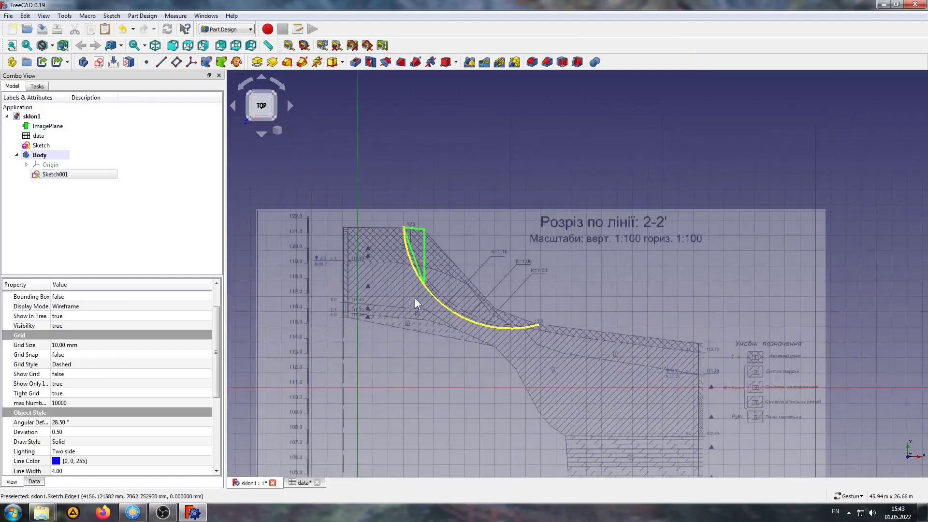
scroll(410, 266, "up", 6)
left_click(500, 229)
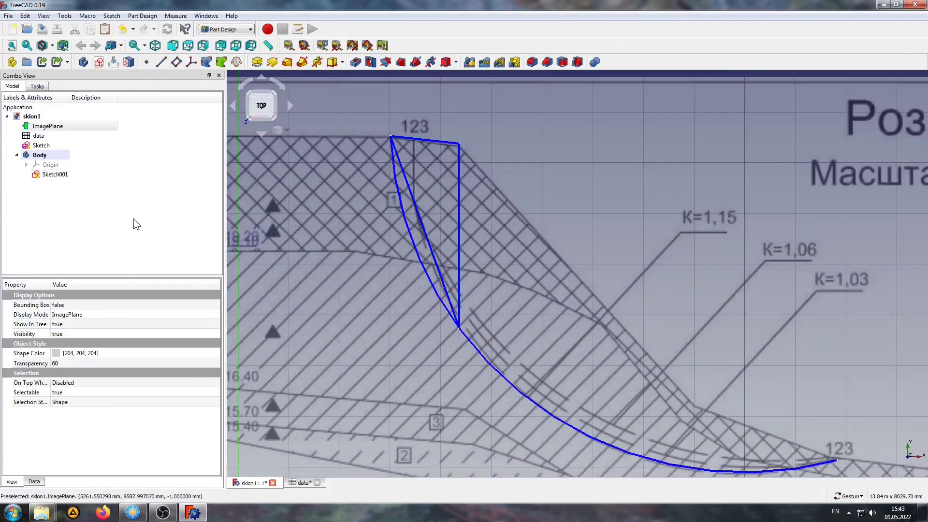
left_click(55, 175)
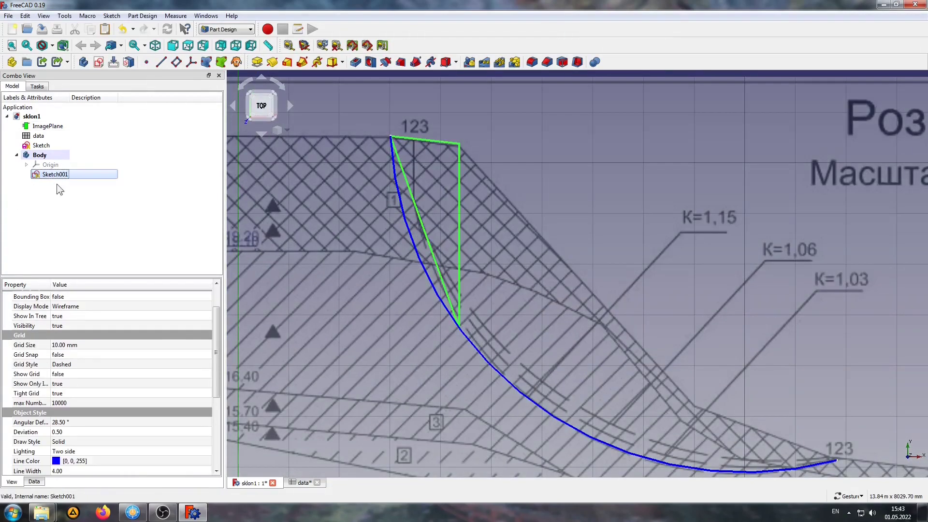
left_click(38, 87)
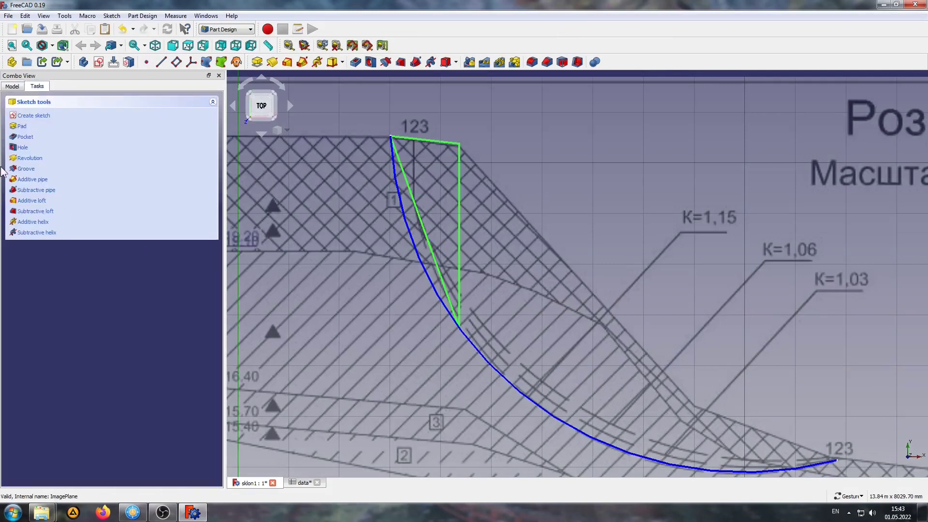
left_click(22, 126)
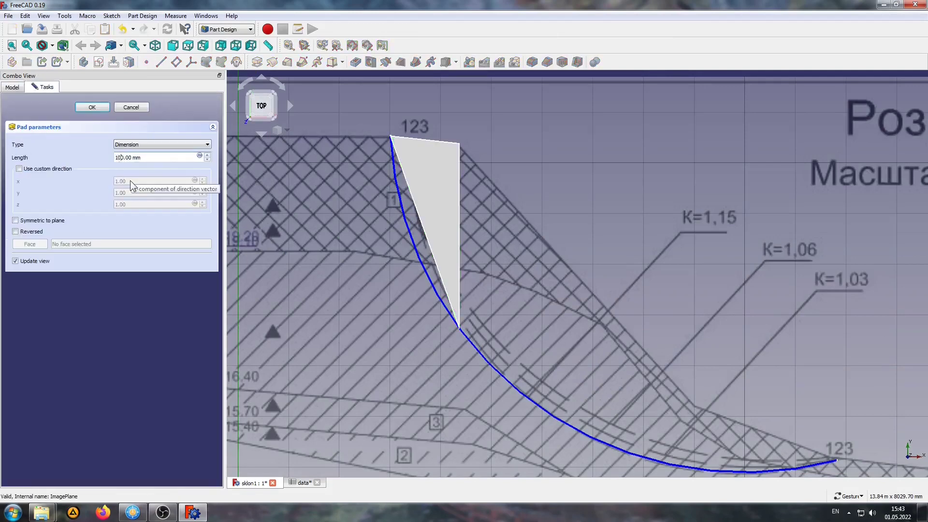
type("0")
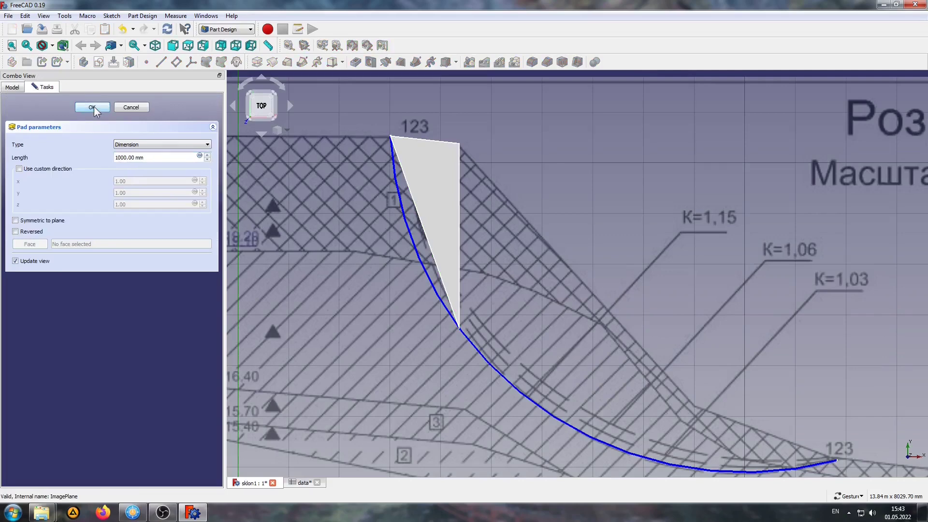
left_click(92, 107)
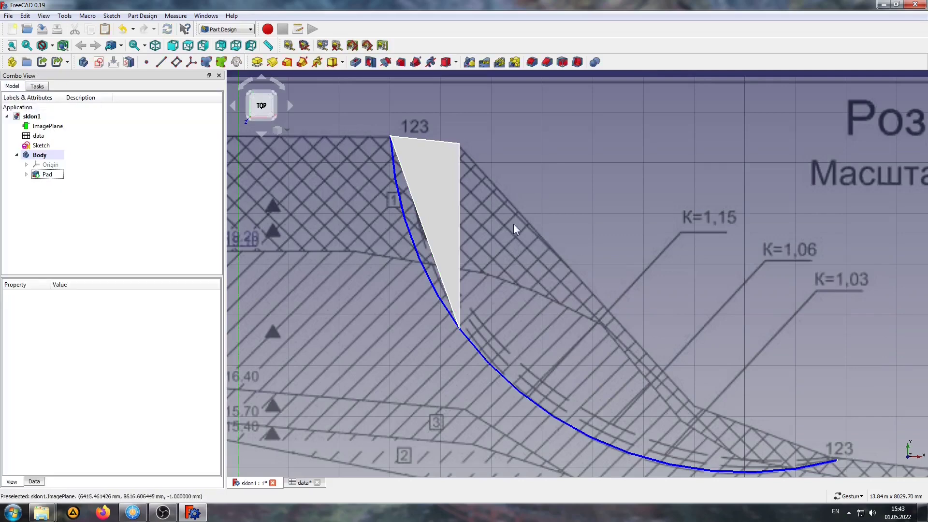
Rename the body holding the first slice's pad to "Body001"
scroll(460, 238, "up", 3)
scroll(460, 338, "down", 3)
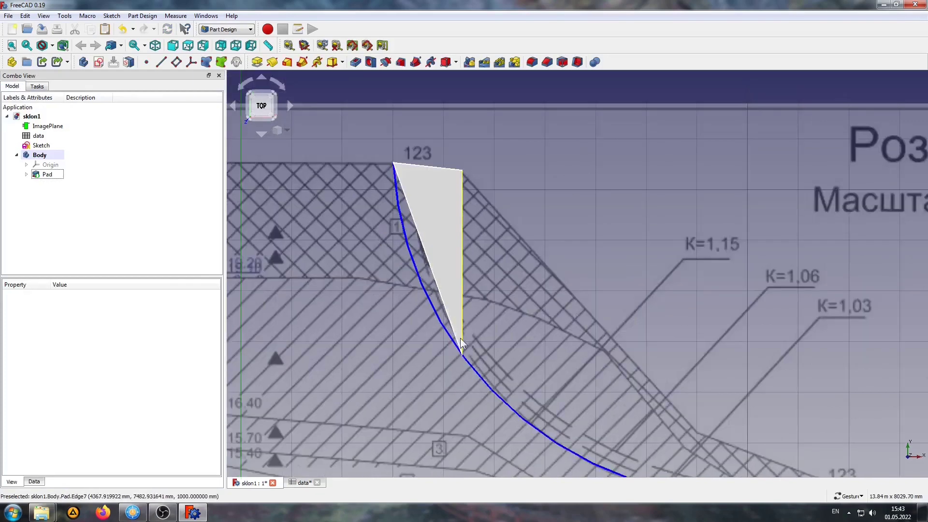
right_click_drag(468, 361, 443, 324)
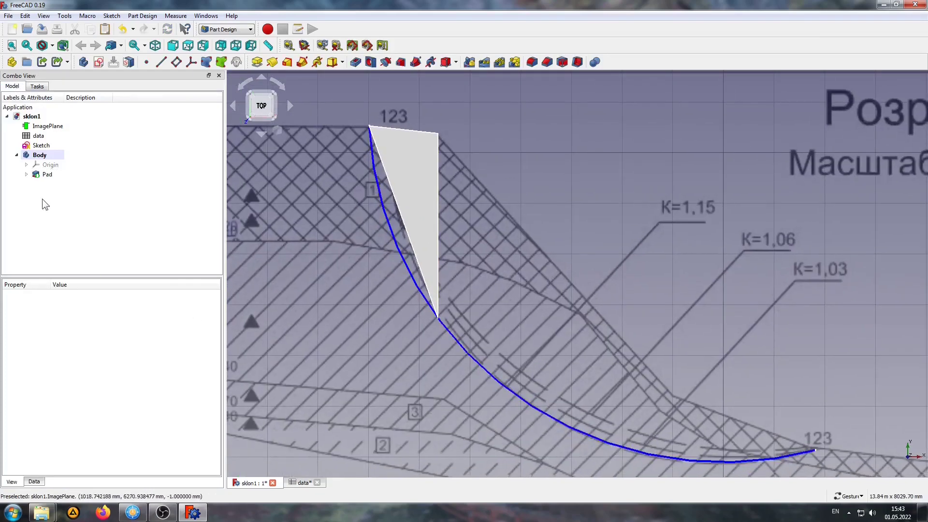
double_click(43, 157)
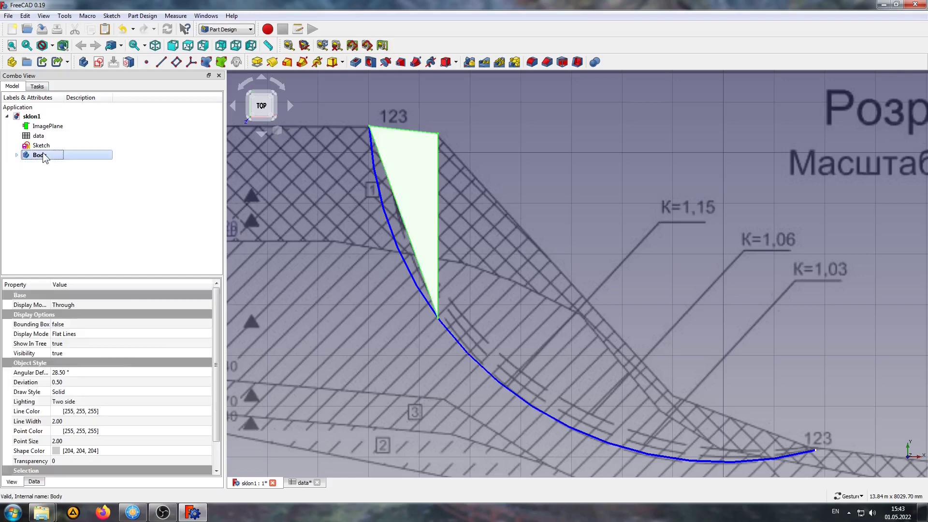
left_click(34, 482)
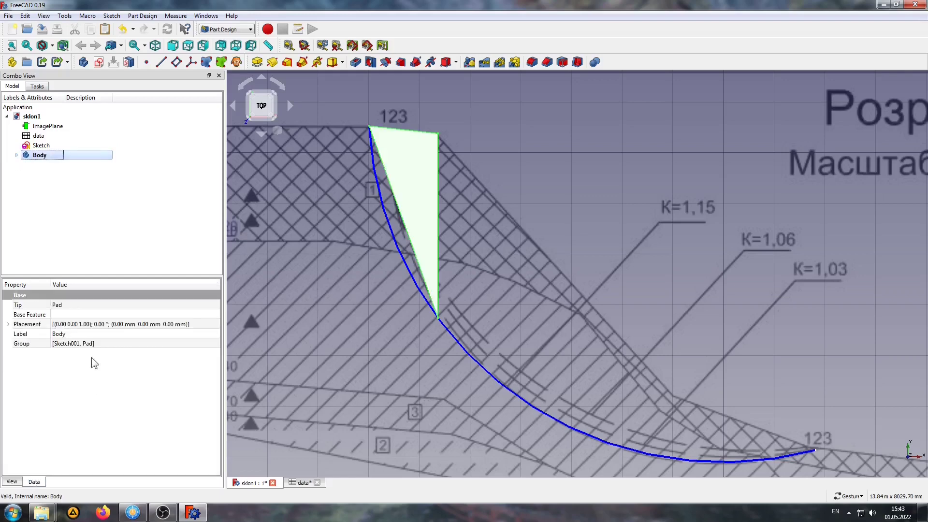
left_click(82, 334)
type("00")
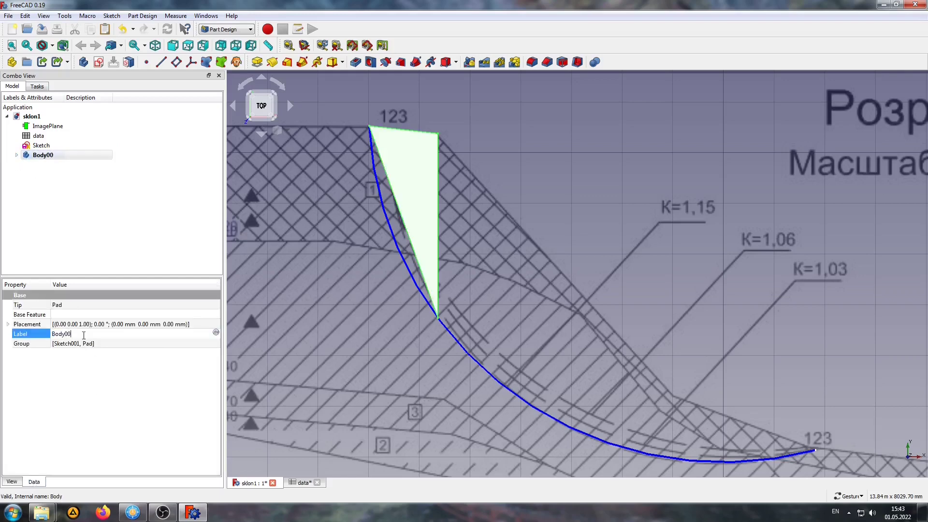
type("1")
key("Return")
left_click(108, 260)
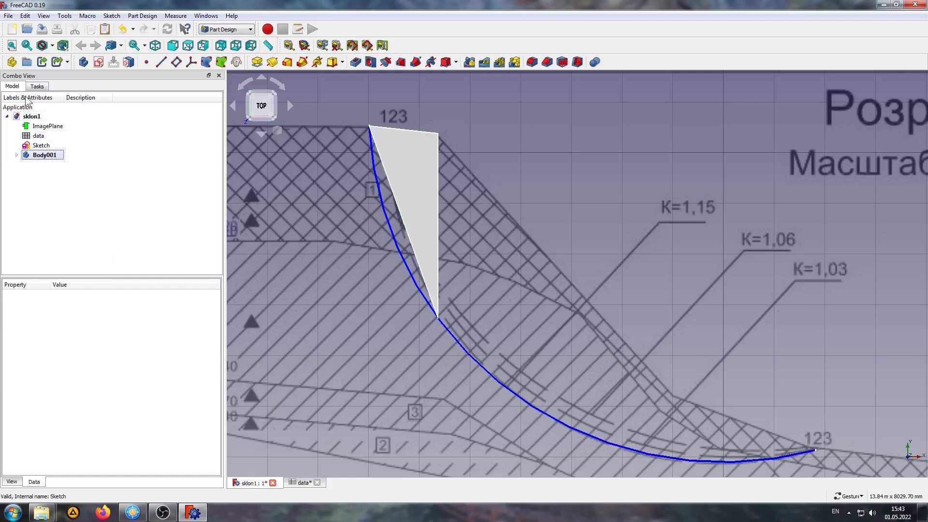
Paste a copy of the base sketch and place it in a new body on the XY_Plane001 base plane
left_click(105, 30)
left_click(107, 164)
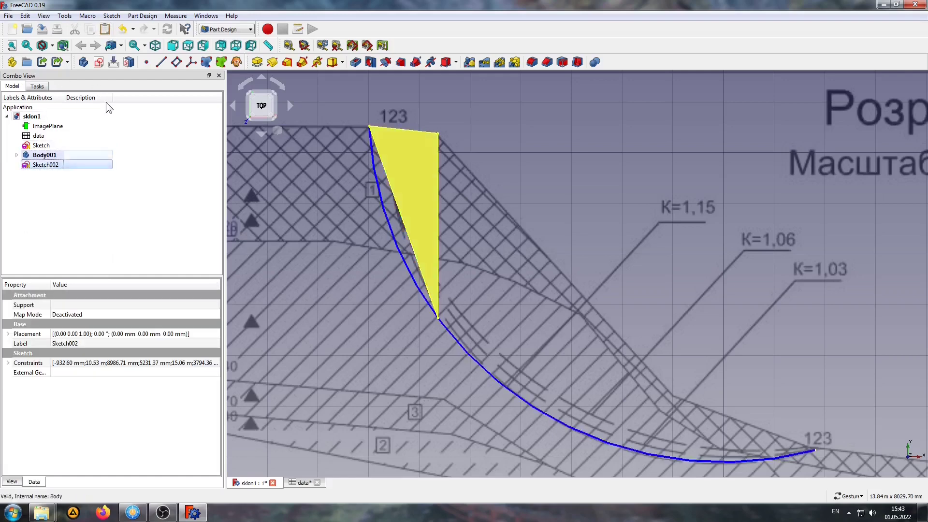
left_click(83, 65)
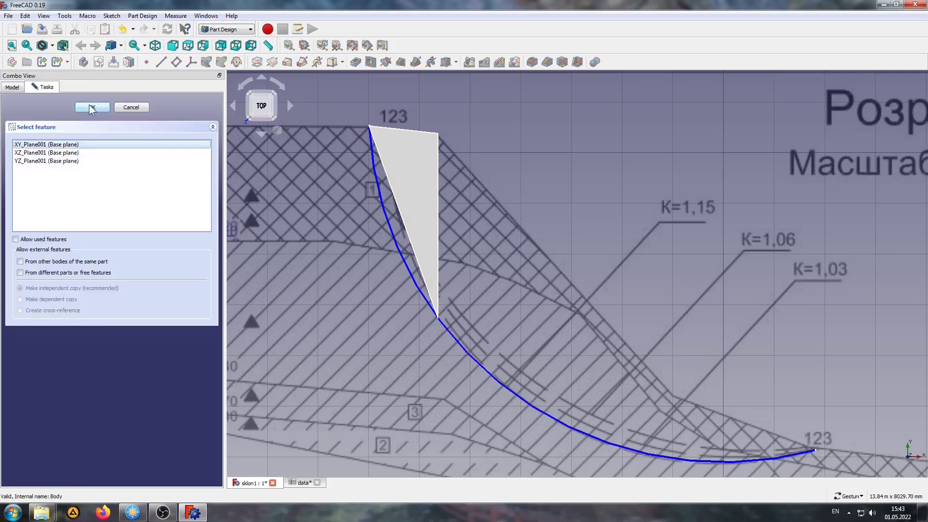
left_click(91, 107)
Open the pasted sketch for editing and hide Body001 so its pad does not cover the geometry
double_click(54, 186)
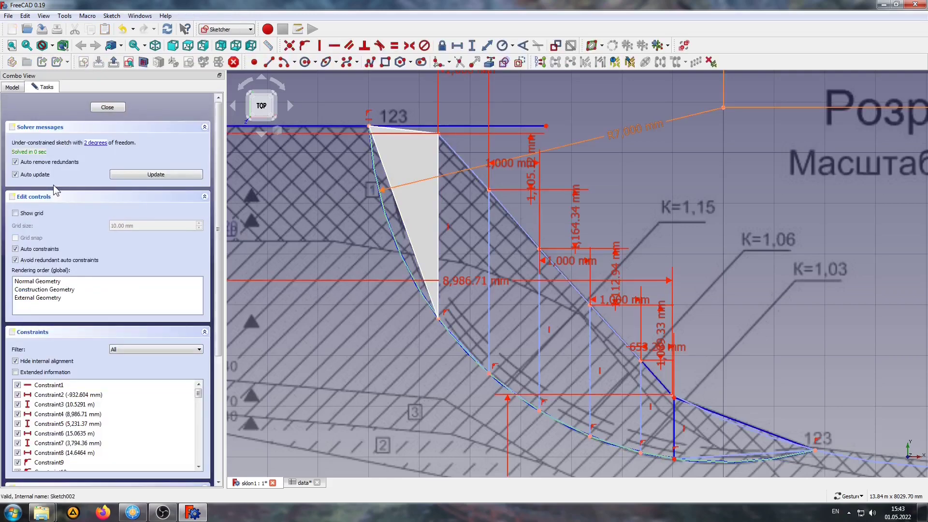
left_click(12, 87)
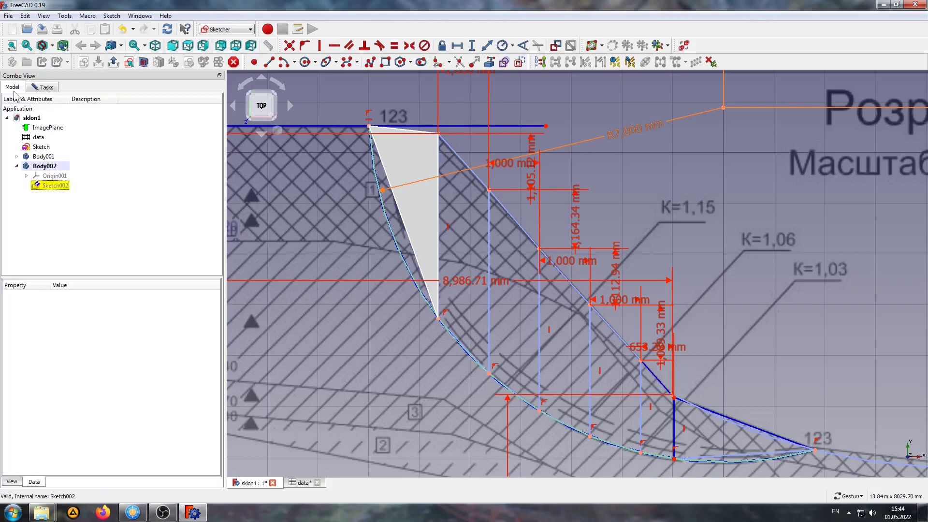
left_click(43, 157)
key("space")
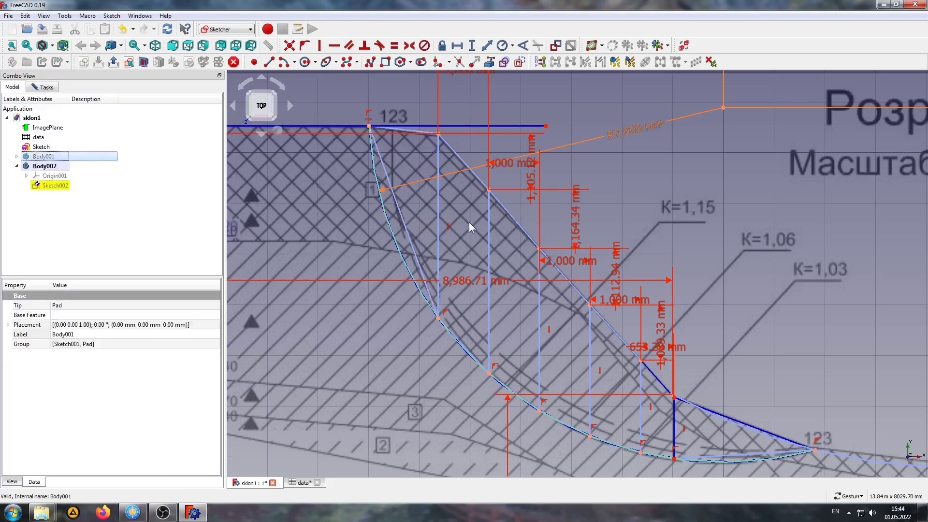
Convert the slip arc to construction geometry and the second slice's outline edges, including its base chord, to normal geometry
left_click(396, 256)
left_click(520, 63)
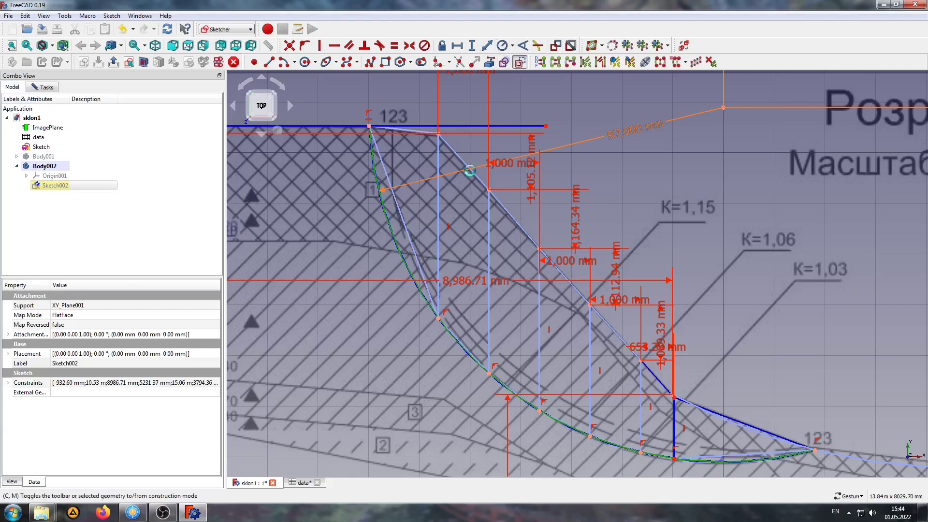
left_click(437, 213)
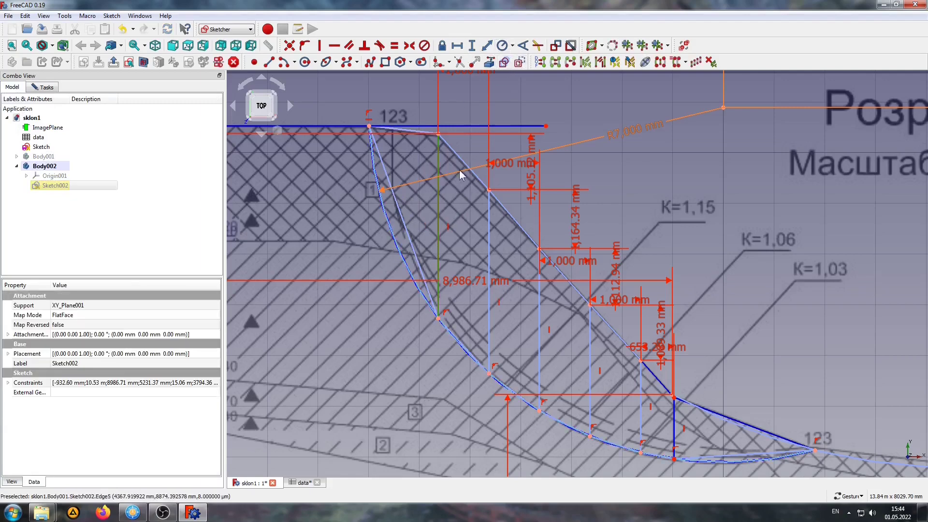
left_click(489, 226)
scroll(454, 339, "up", 8)
scroll(451, 338, "up", 3)
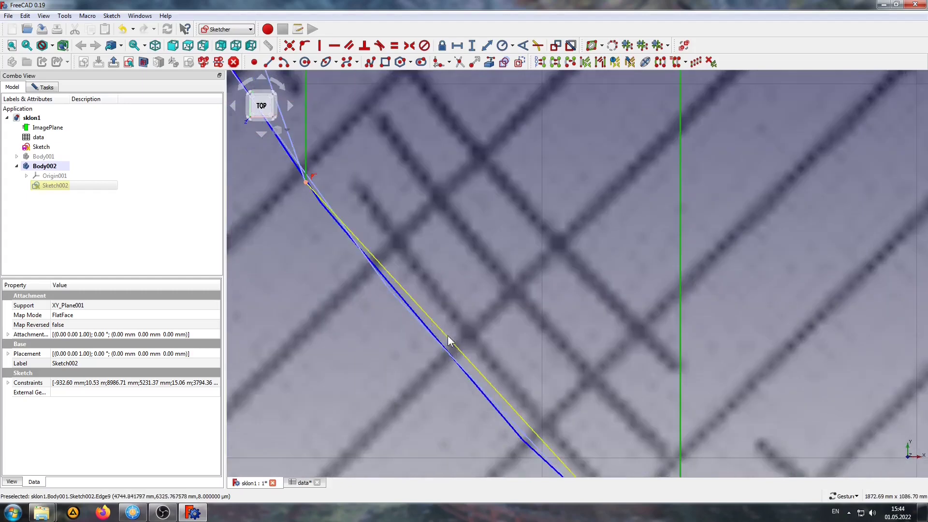
left_click(445, 335)
left_click(520, 62)
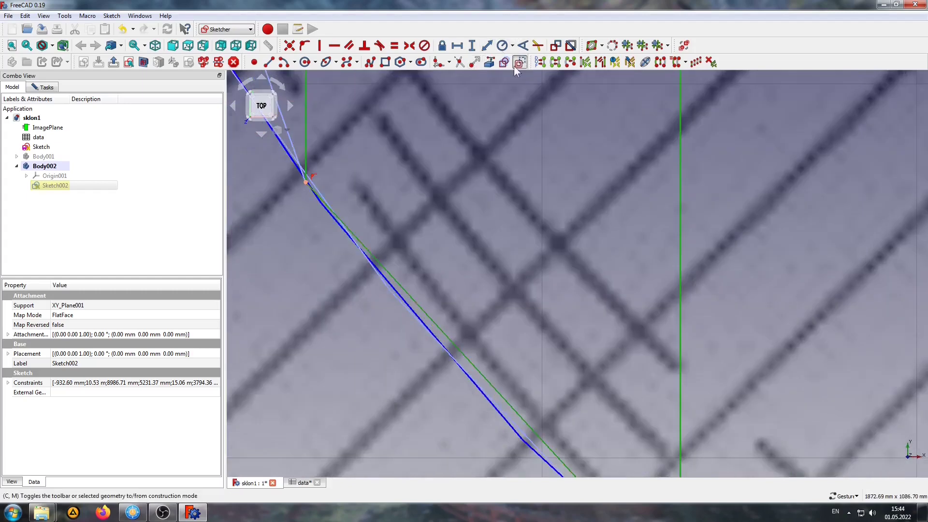
Add a reference length dimension to the second slice's base chord and place it outside the slip arc
scroll(465, 217, "down", 5)
scroll(465, 216, "down", 3)
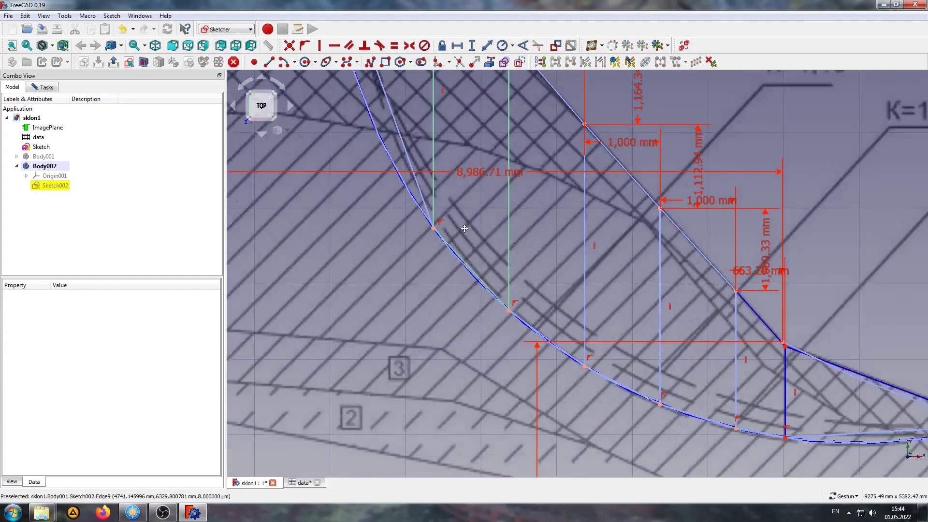
scroll(462, 276, "up", 3)
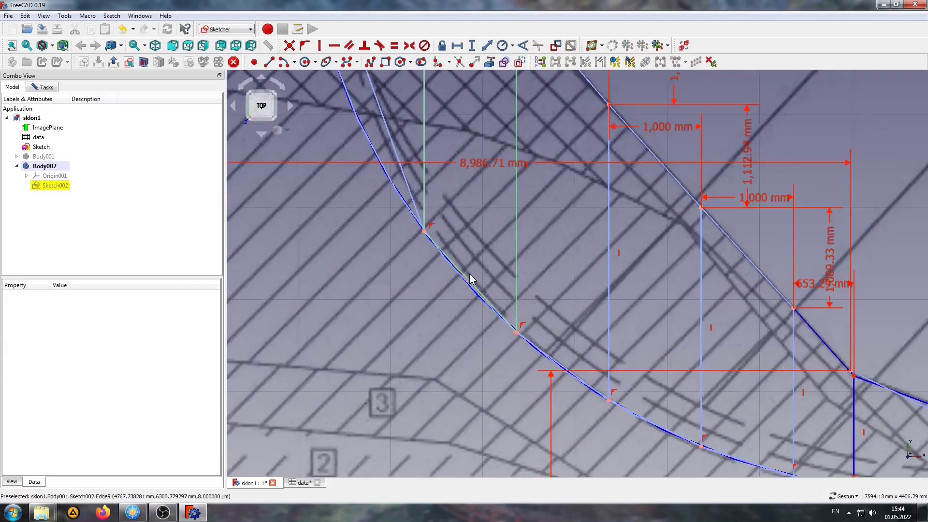
left_click(468, 281)
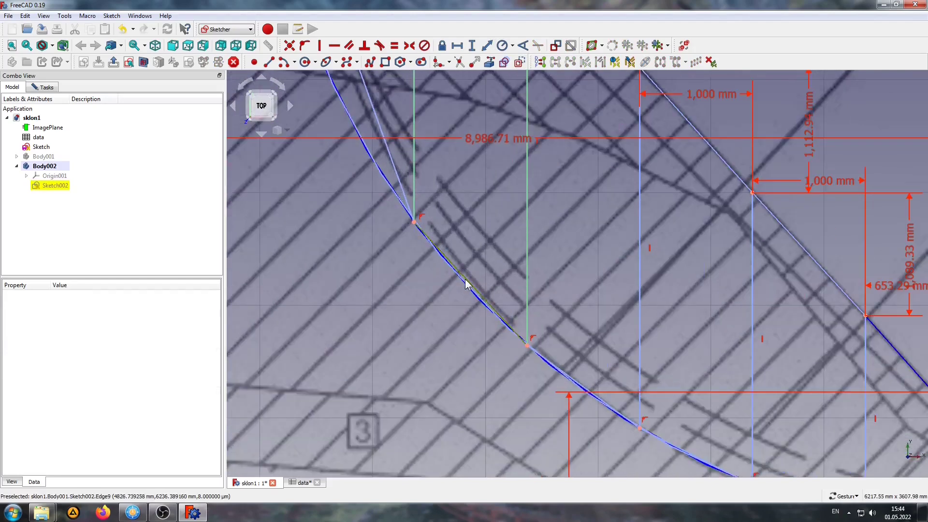
left_click(487, 46)
left_click_drag(495, 269, 418, 325)
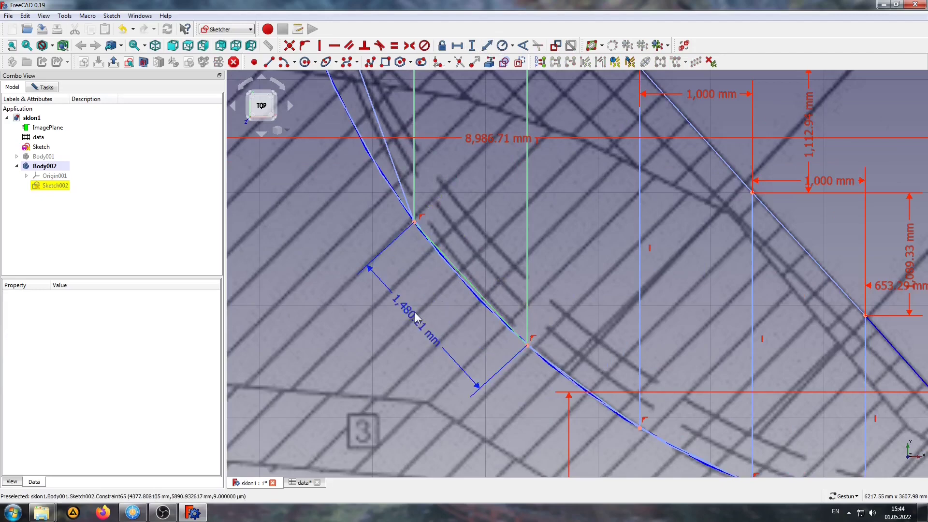
Name the second slice's base chord reference length "Lo"
double_click(419, 325)
left_click(480, 335)
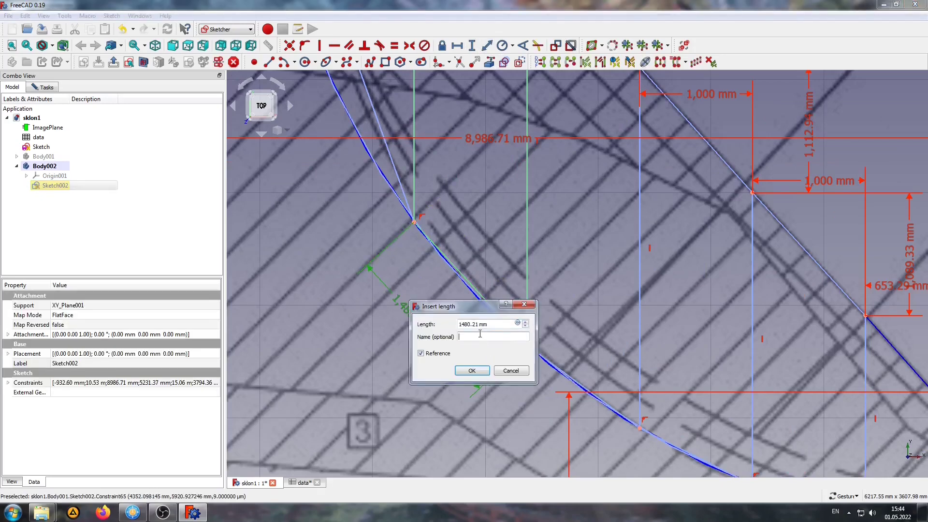
type("L")
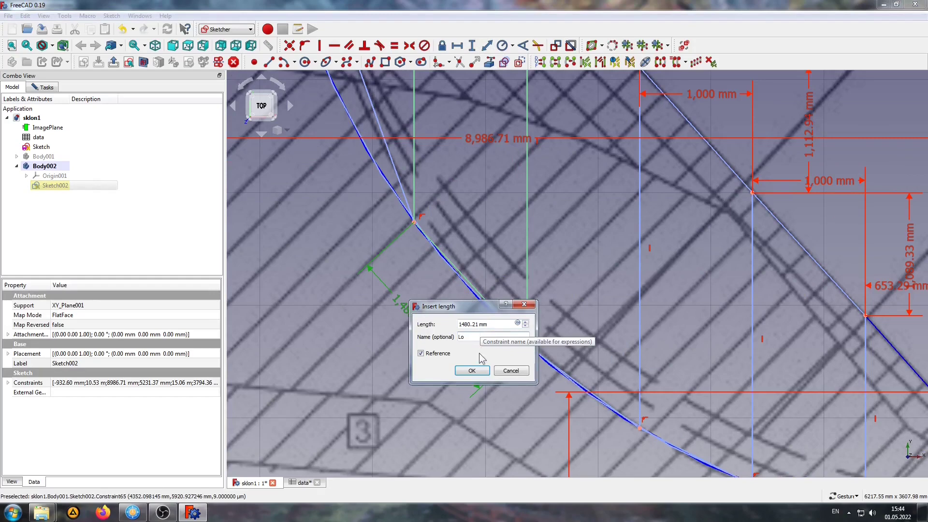
type("o")
left_click(471, 371)
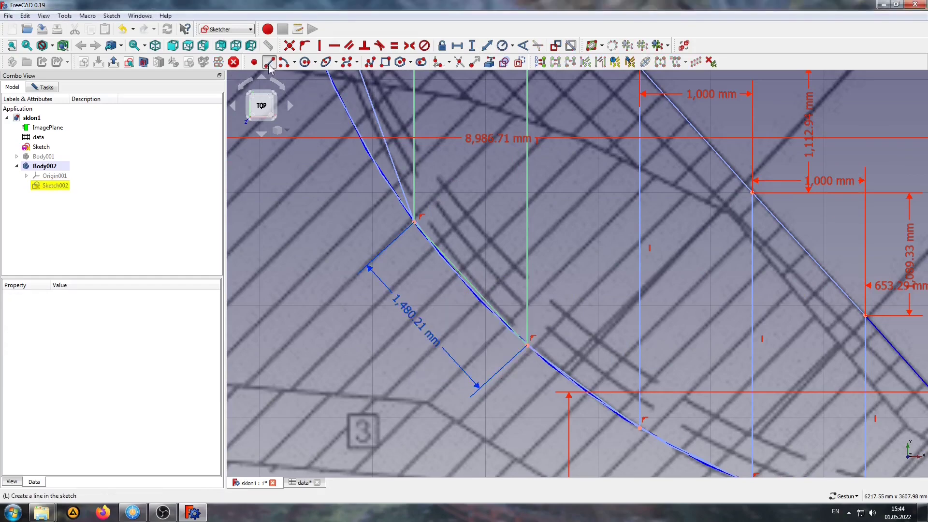
Draw a horizontal line about 560 mm long outward from the lower end of the second slice's base chord, below the slip arc
left_click(269, 63)
scroll(528, 338, "up", 5)
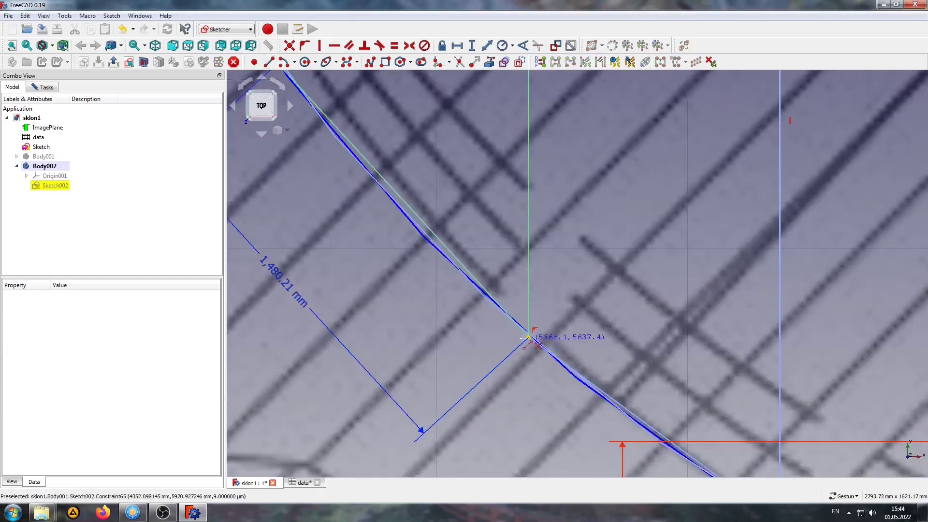
left_click(529, 337)
left_click(389, 339)
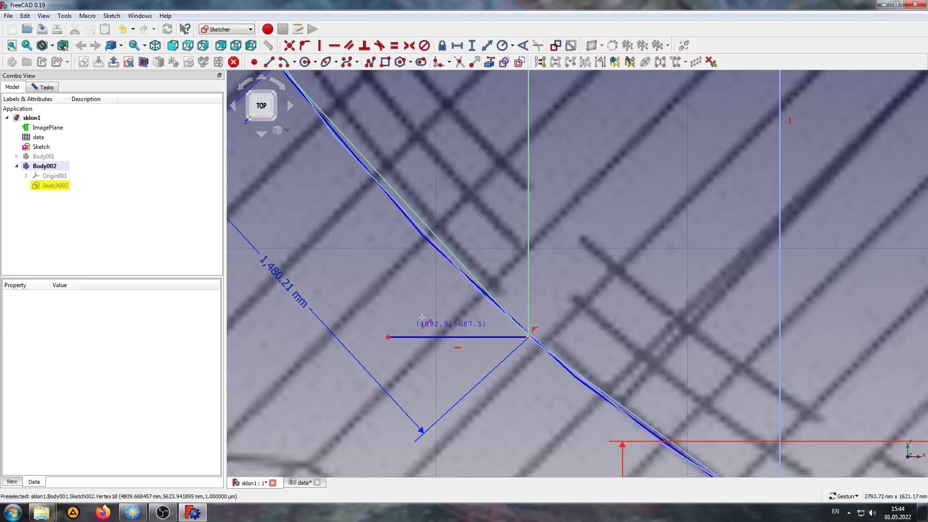
right_click(439, 331)
Add a reference angle between the horizontal line and the second slice's base chord, and place its label outside the slip arc
left_click(439, 336)
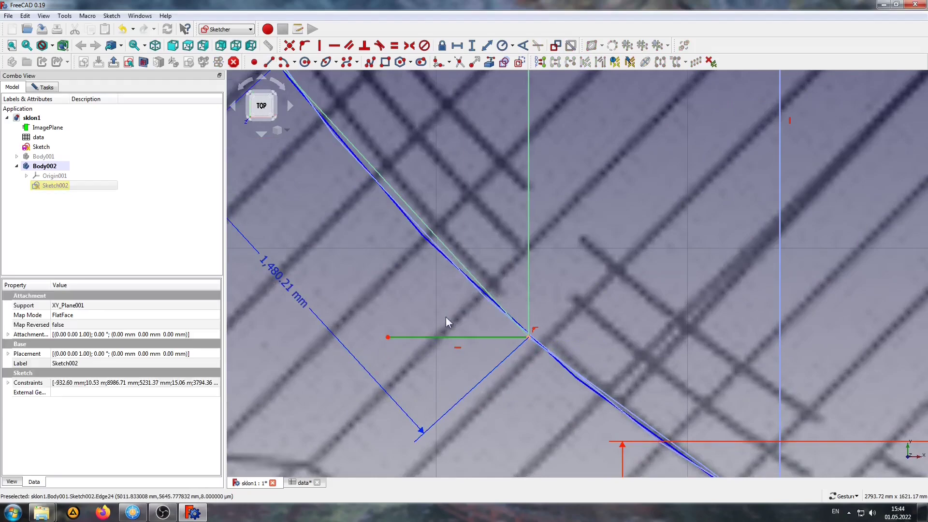
left_click(459, 265)
key("a")
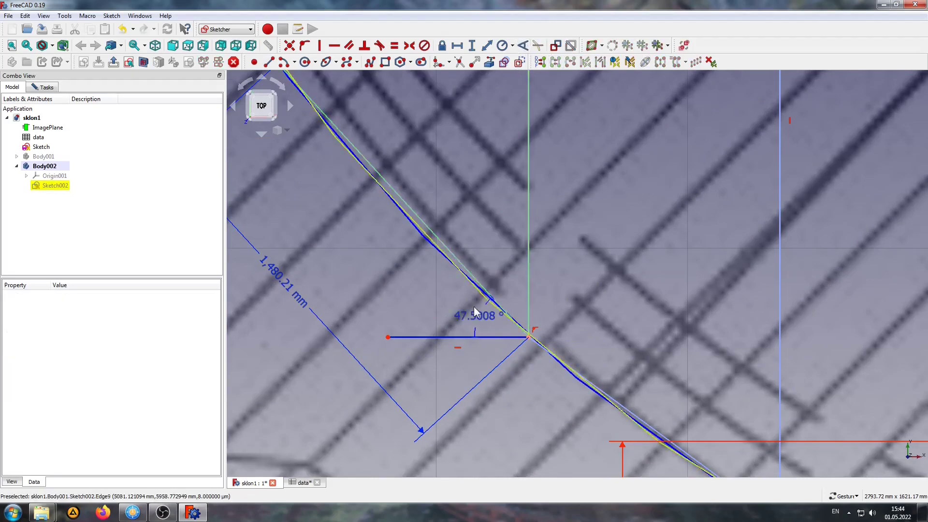
left_click_drag(479, 315, 410, 309)
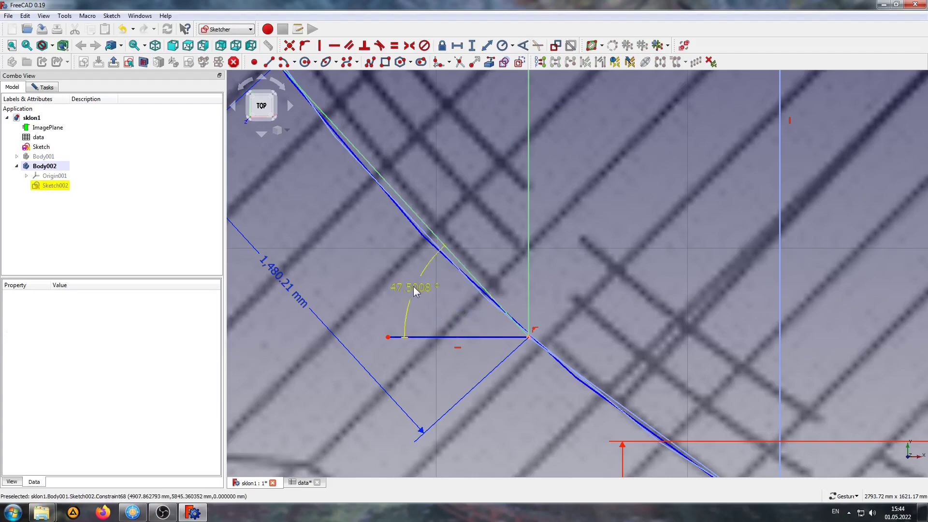
Name the second slice's base chord reference angle "Ao"
double_click(424, 287)
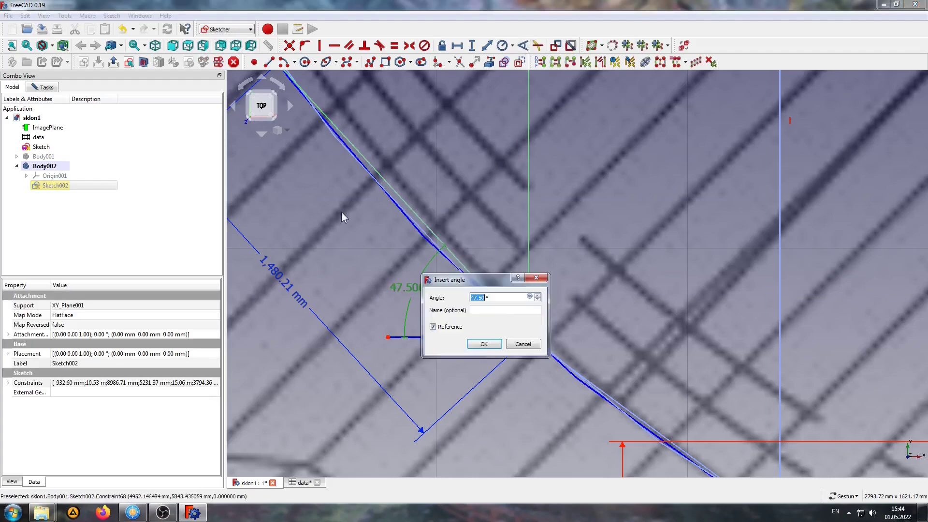
left_click(494, 309)
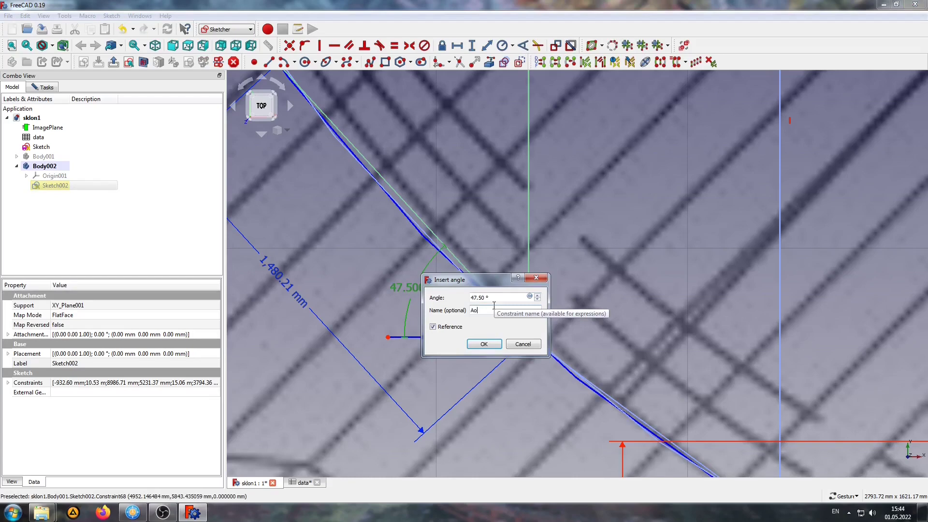
left_click(489, 344)
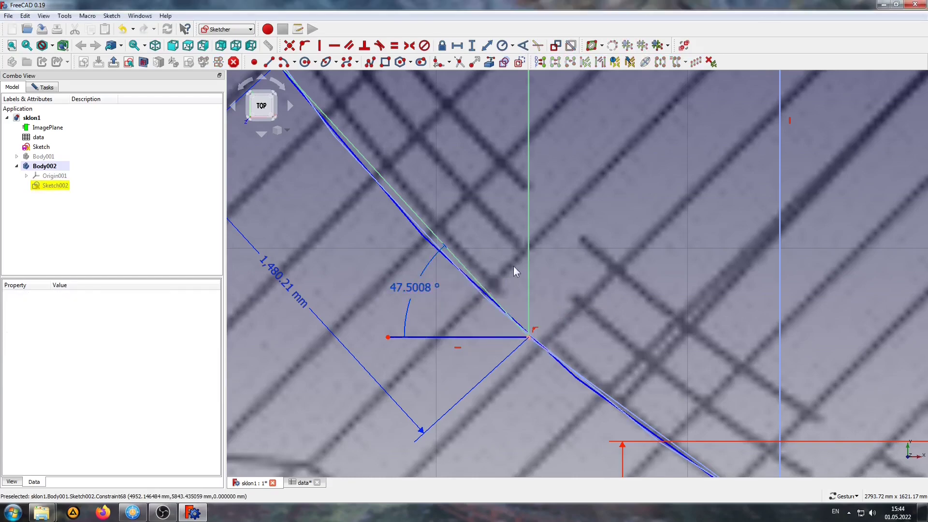
Finish editing the second slice's sketch and pad it 1000 mm
scroll(513, 266, "down", 5)
scroll(513, 266, "down", 1)
right_click_drag(530, 210, 484, 301)
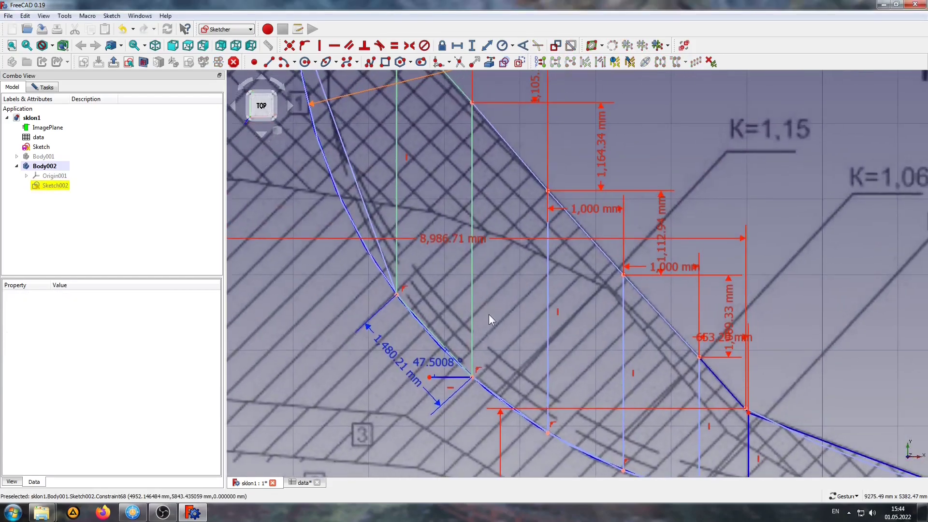
left_click(44, 88)
left_click(108, 107)
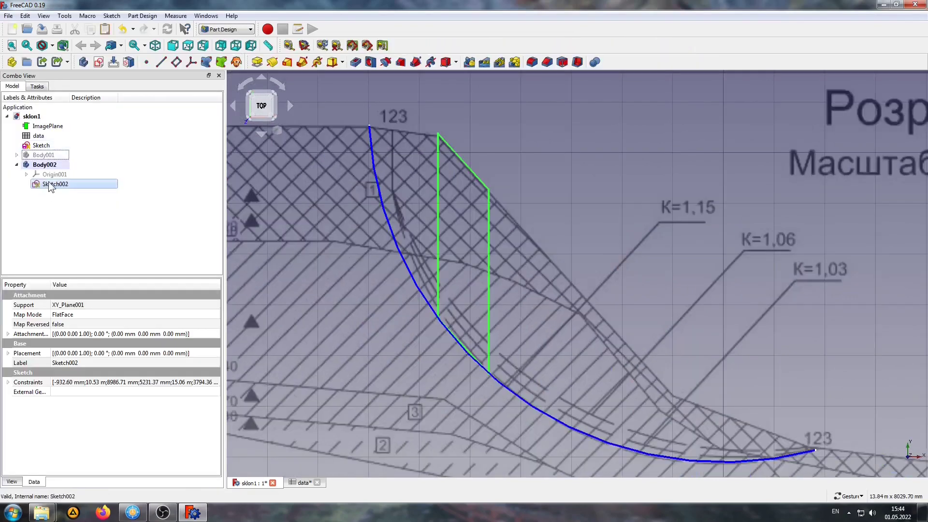
left_click(37, 86)
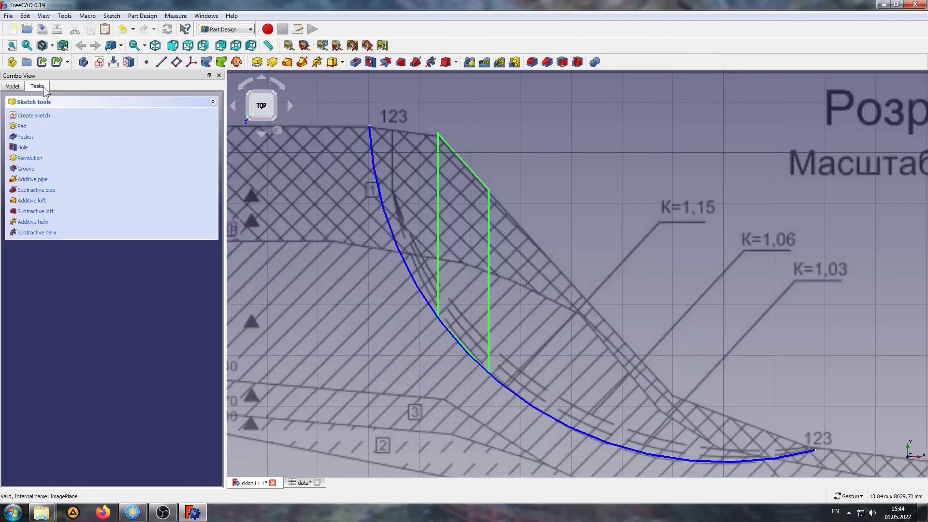
left_click(22, 126)
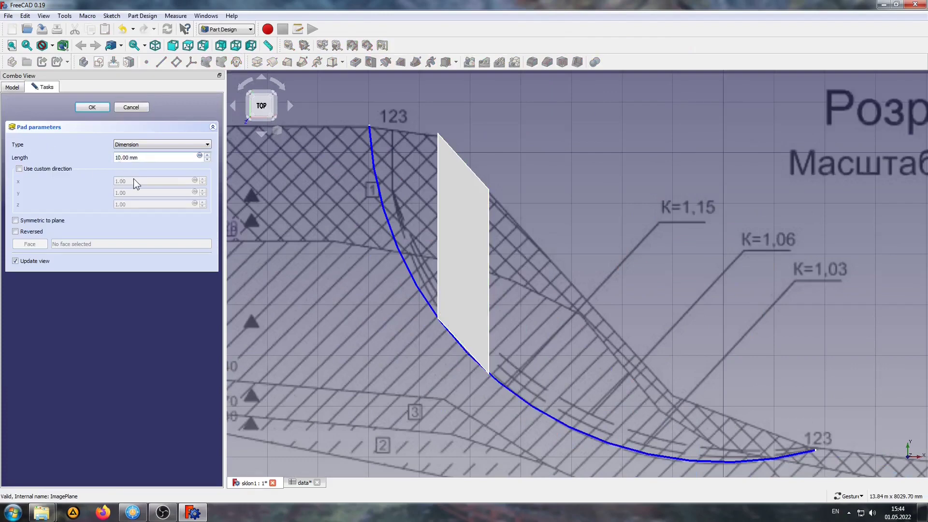
left_click(92, 107)
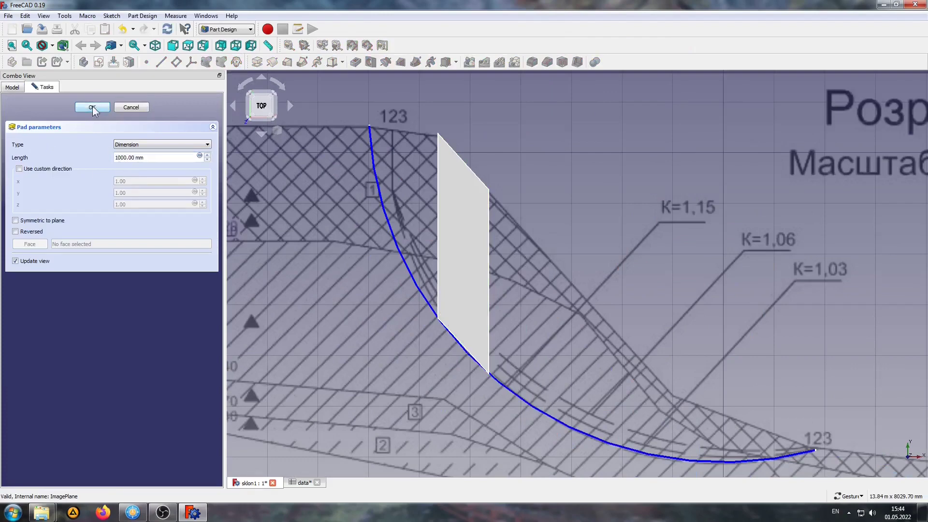
Hide Body002 and paste another copy of the slice geometry for the next slice
left_click(13, 88)
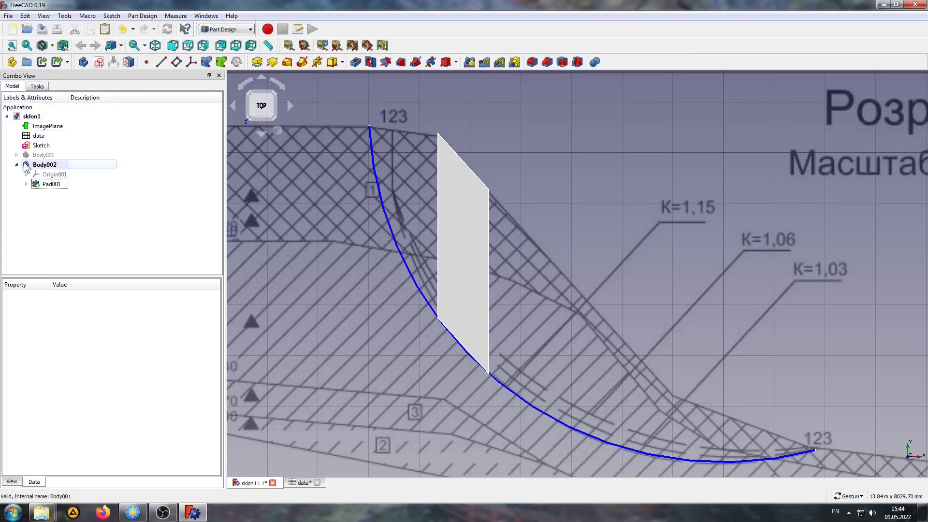
left_click(44, 164)
key("space")
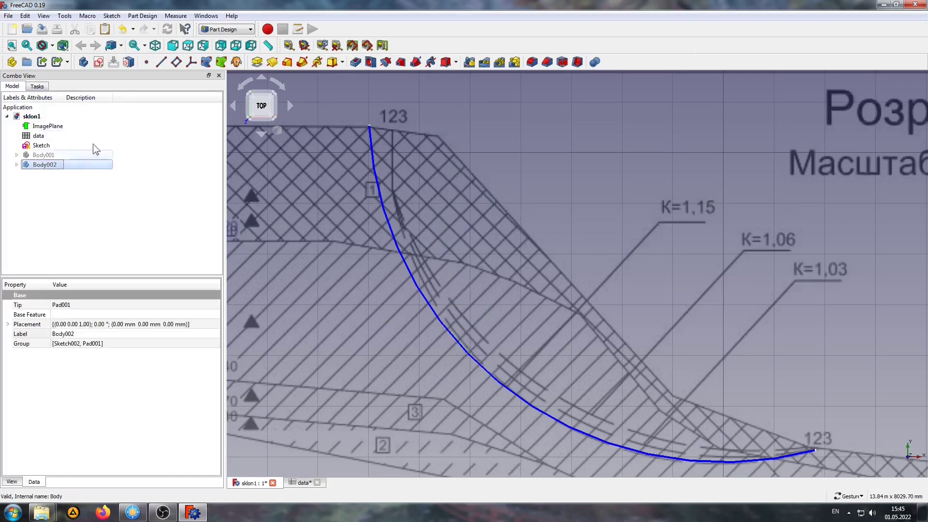
left_click(104, 30)
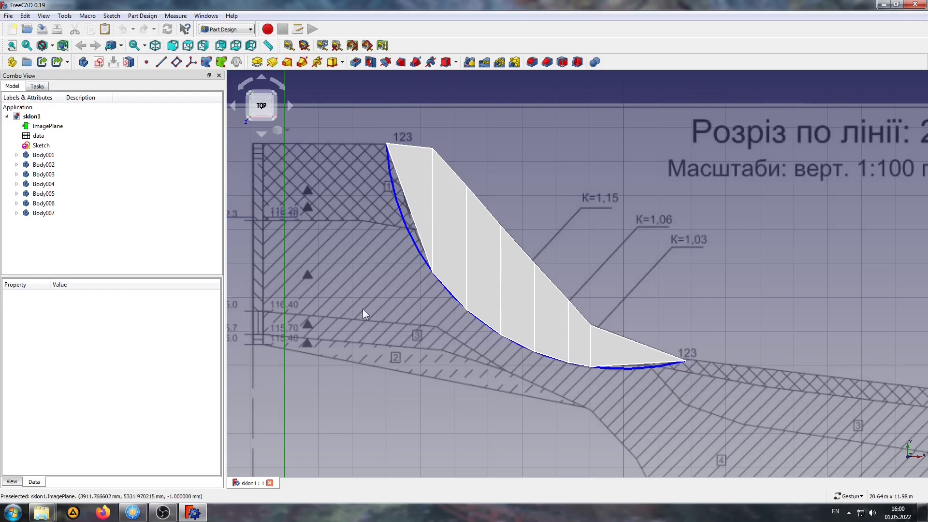
Open the data spreadsheet and tile it beside the model view
double_click(31, 137)
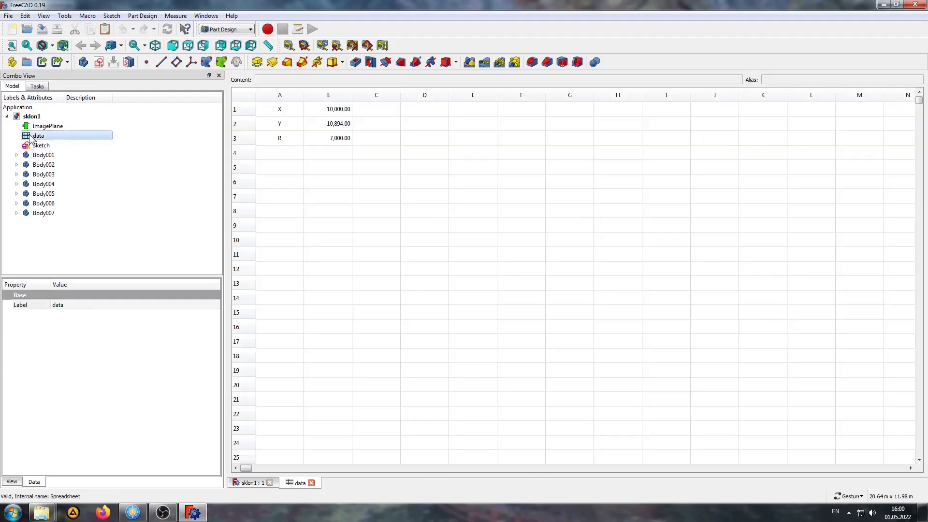
left_click(206, 16)
left_click(218, 53)
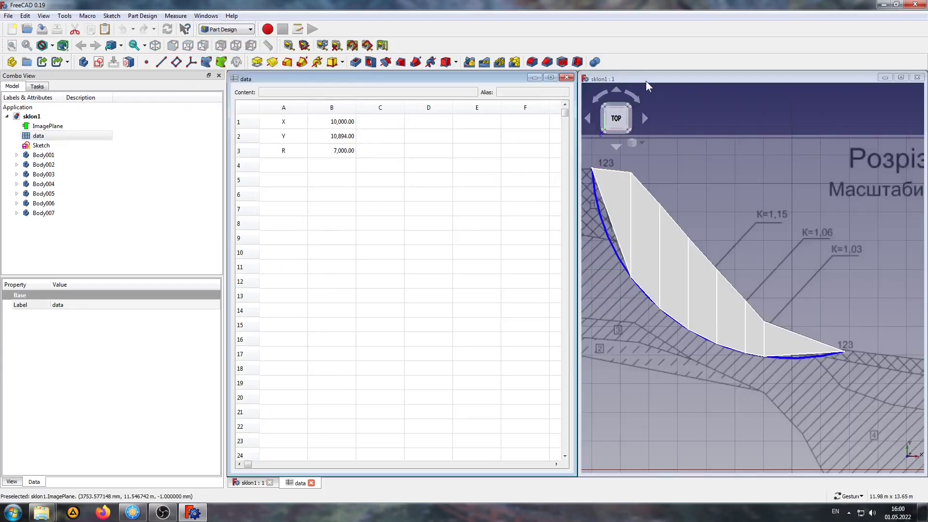
Widen the model view across the workspace and place the narrowed data spreadsheet over it, clear of the slope slices
left_click_drag(486, 79, 484, 266)
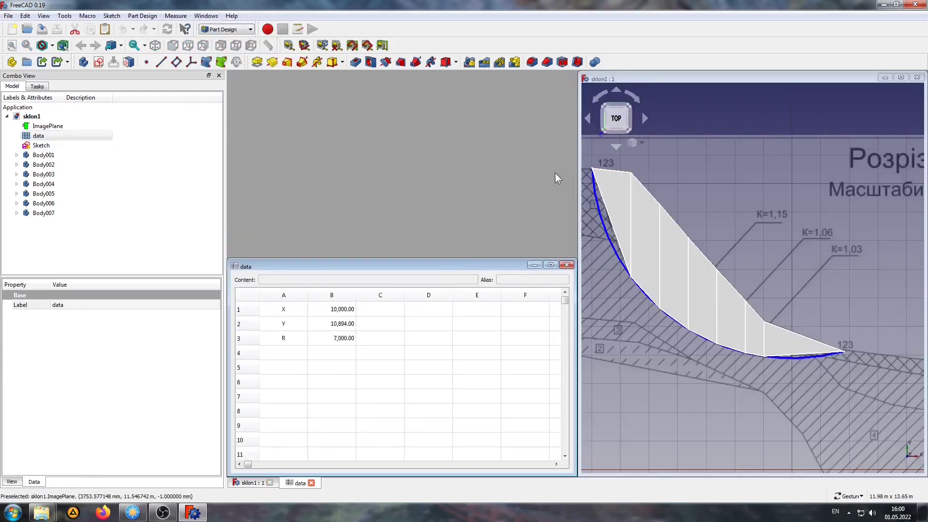
left_click_drag(581, 145, 235, 150)
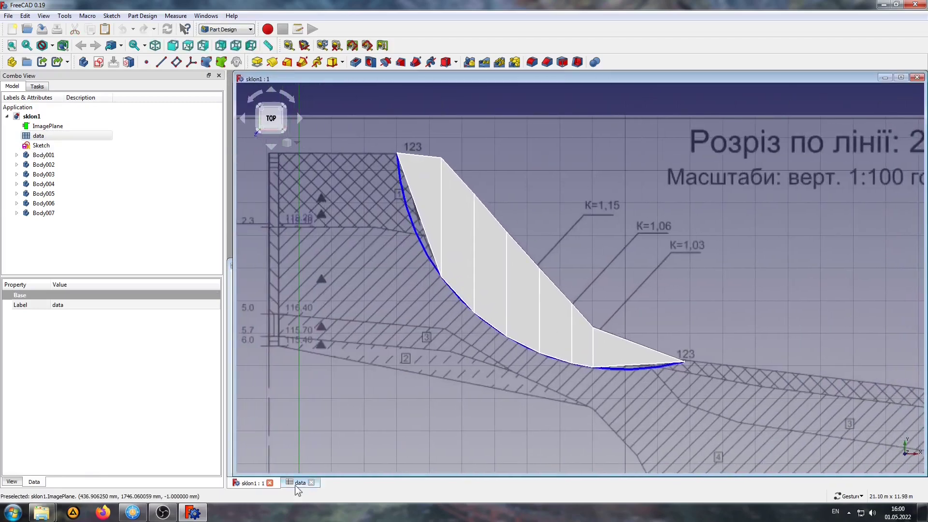
left_click(297, 484)
left_click_drag(473, 265, 613, 251)
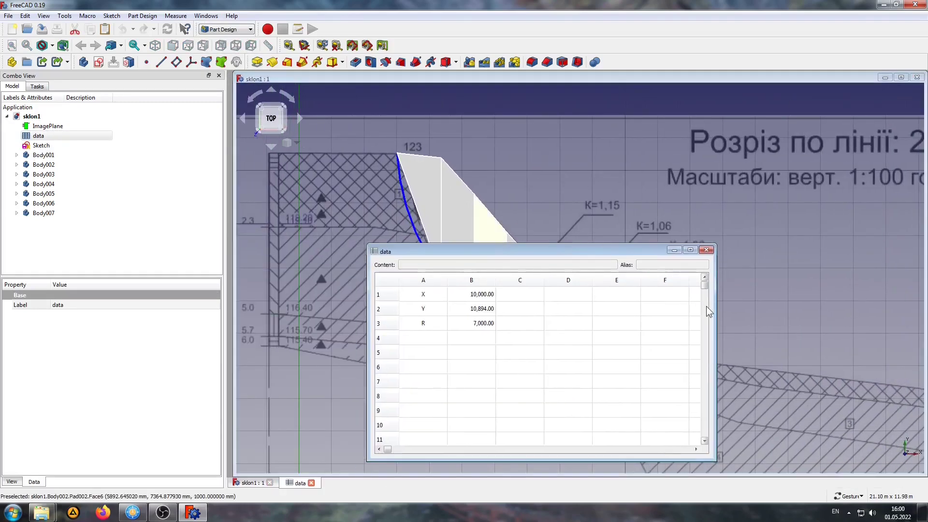
left_click_drag(716, 312, 570, 302)
left_click_drag(527, 248, 830, 109)
left_click(817, 231)
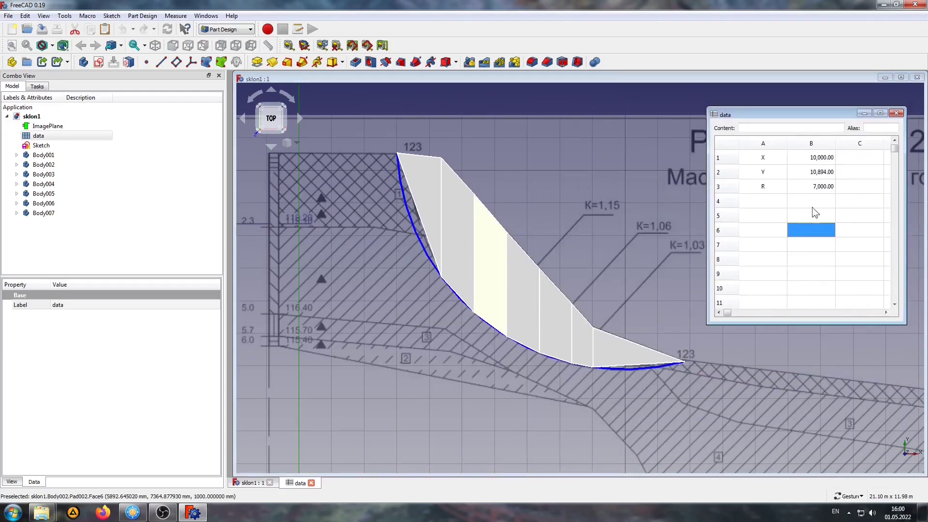
Set the slip arc radius R in the data spreadsheet to 8000
left_click(820, 188)
type("8")
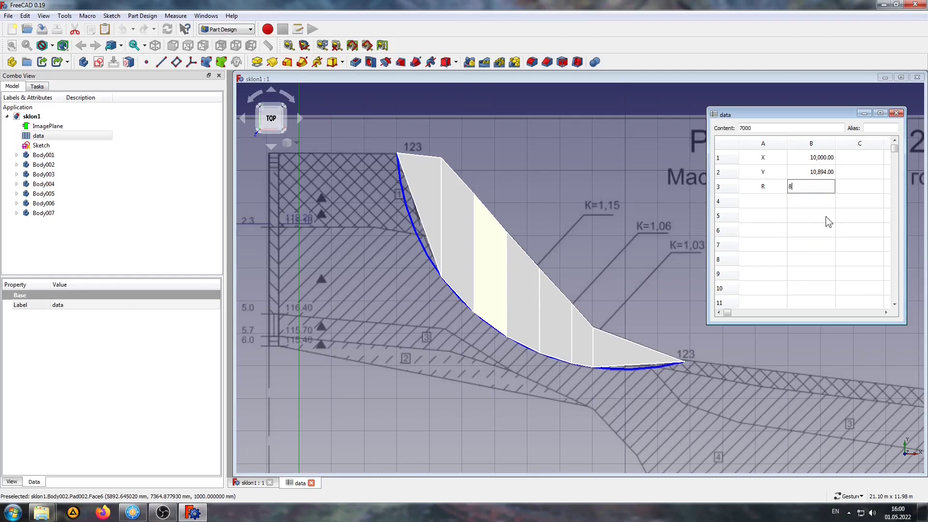
type("000")
key("Return")
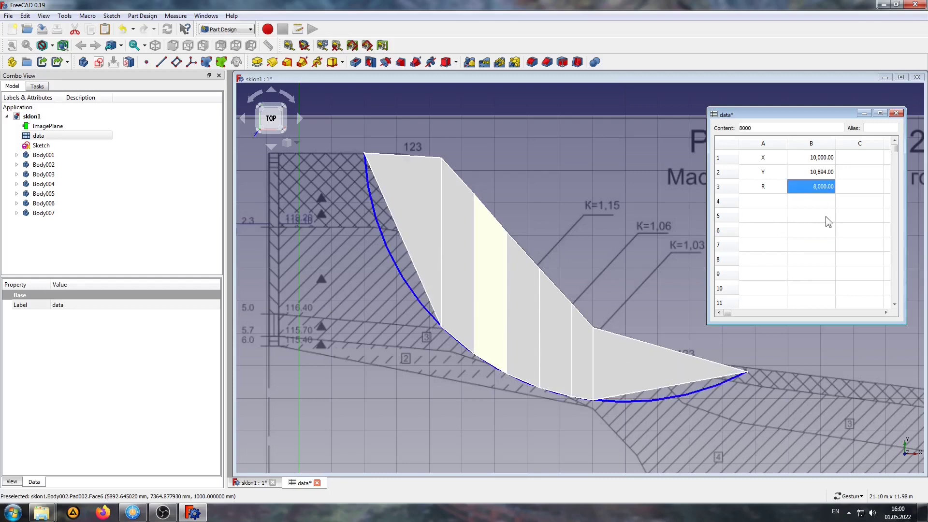
Set the arc centre's X value in the data spreadsheet to 9000
left_click(823, 169)
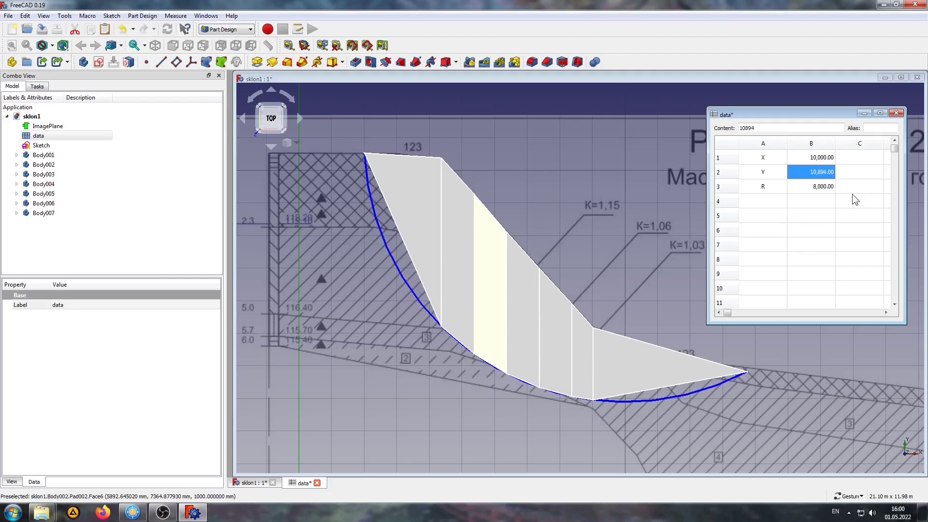
left_click(821, 158)
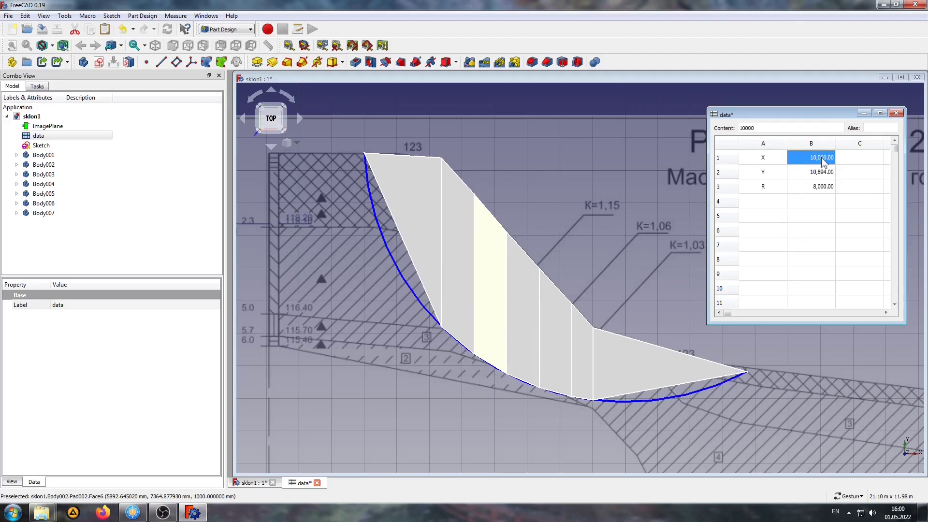
type("9000")
key("Return")
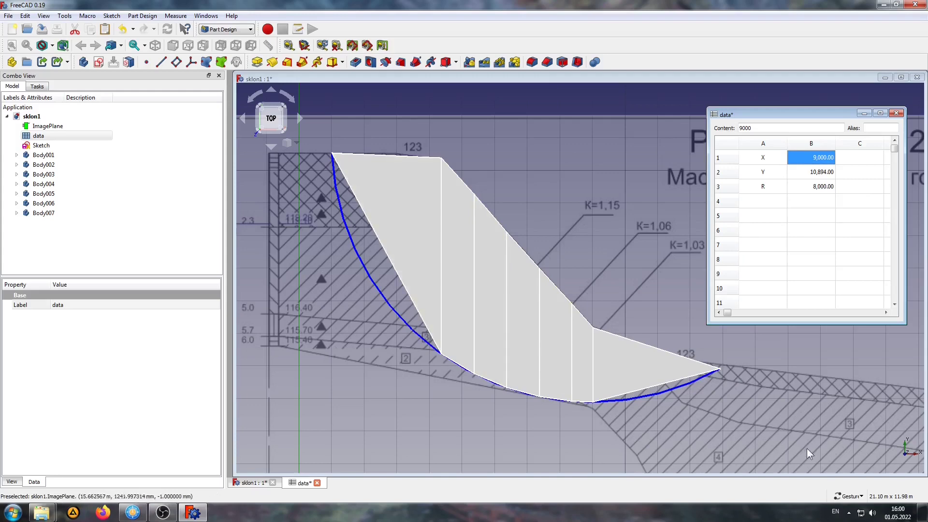
Set the slip arc radius R back to 7000
left_click(819, 186)
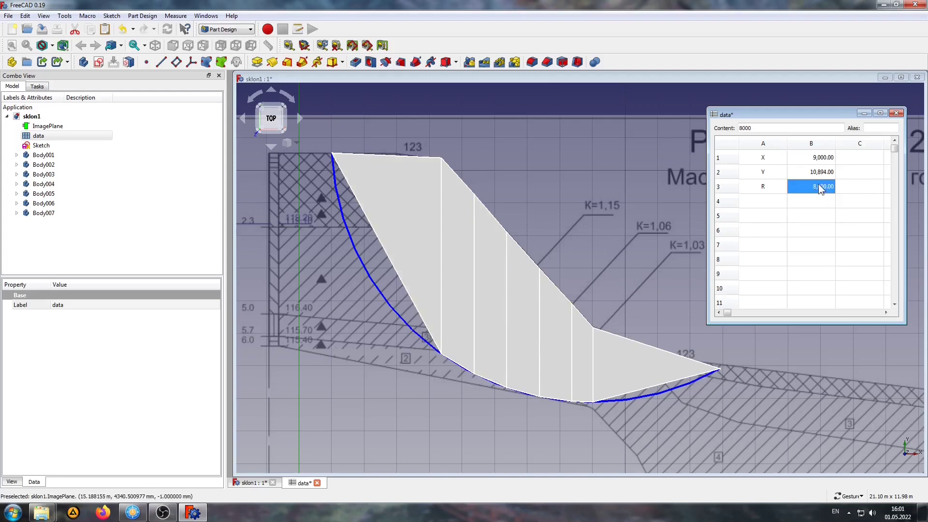
type("70")
key("Return")
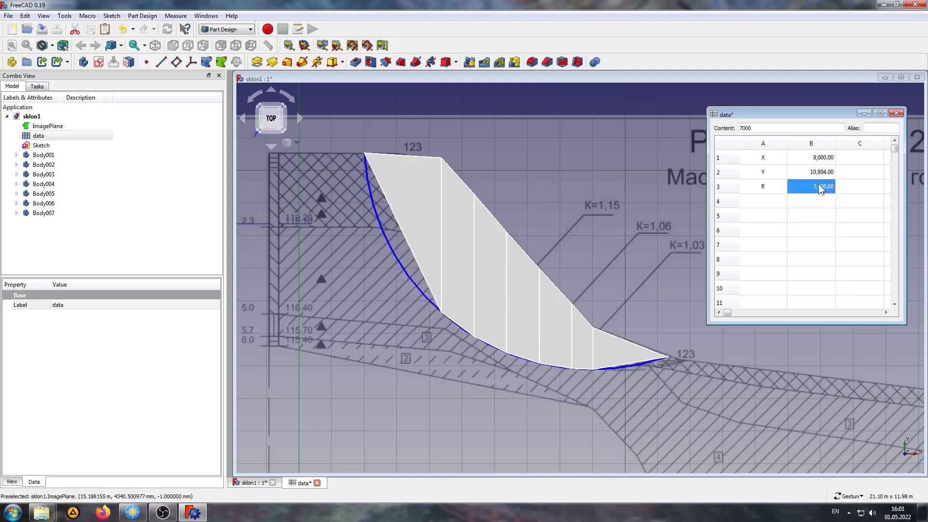
Set the arc centre's X value back to 10000
left_click(831, 158)
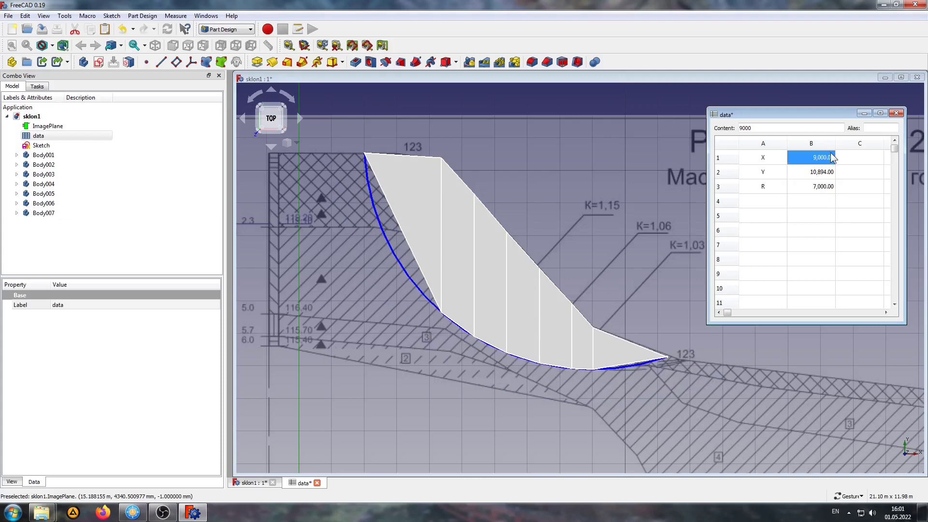
type("10000")
key("Return")
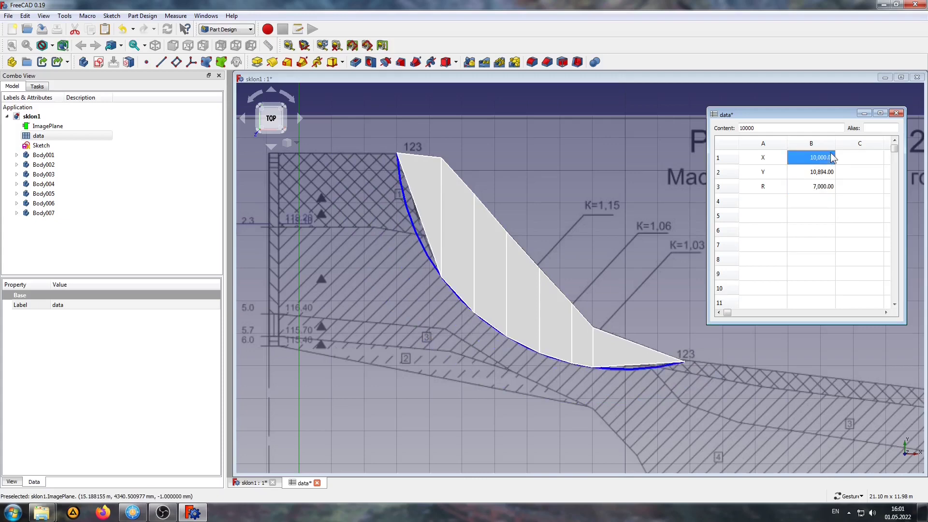
Set the arc centre's Y value in the data spreadsheet to 11000 and close the spreadsheet
left_click(825, 170)
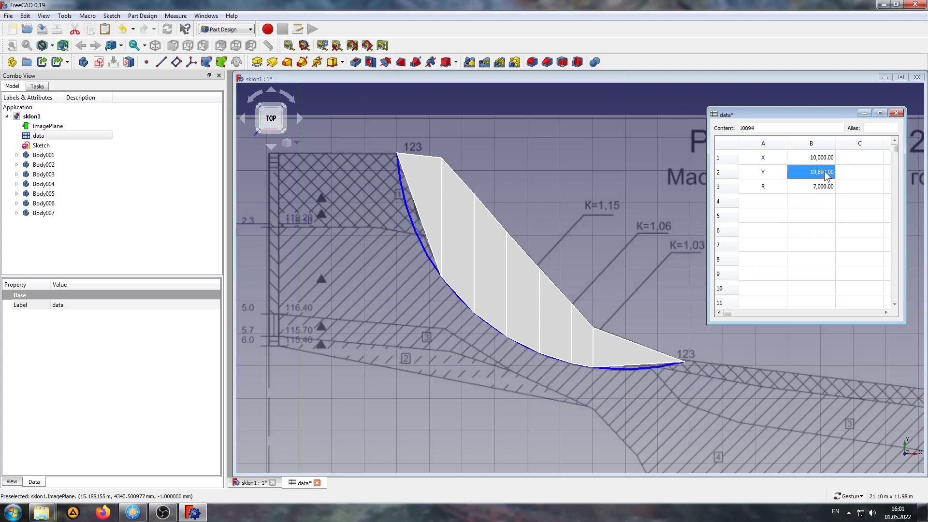
type("11000")
key("Return")
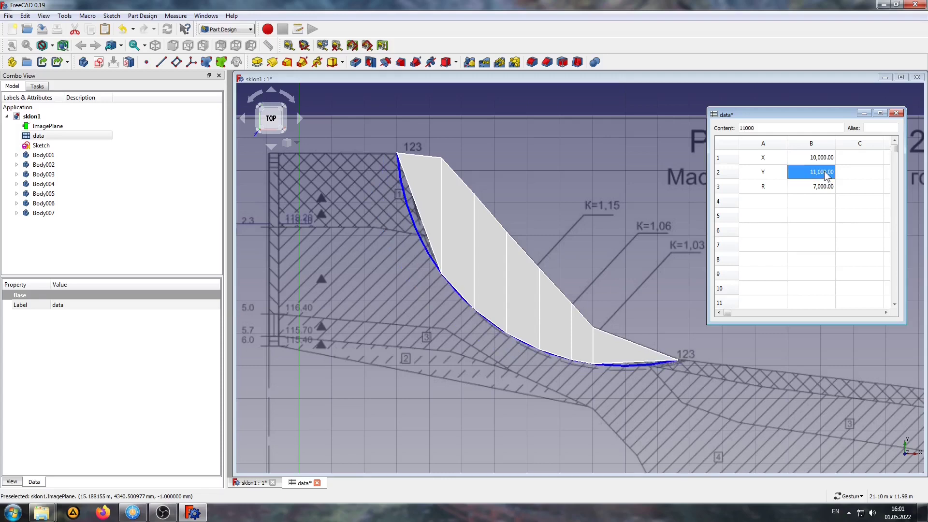
left_click(808, 242)
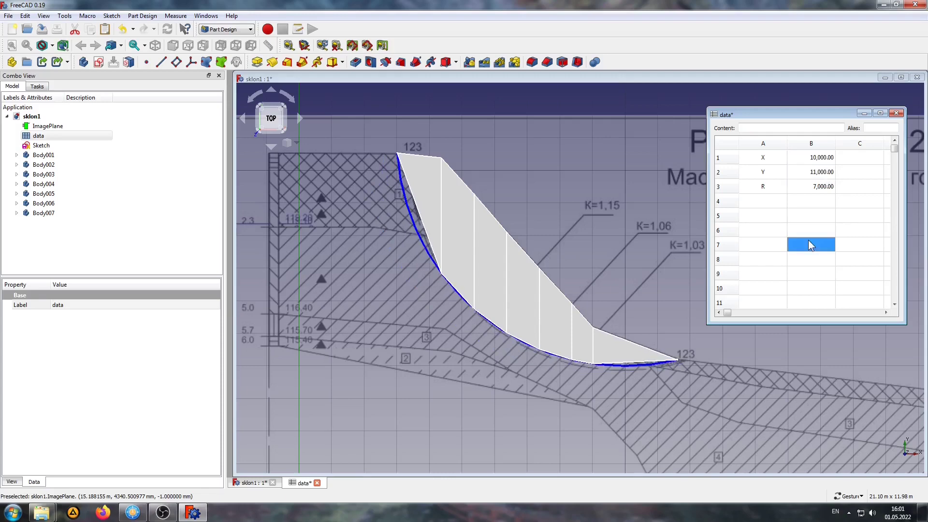
left_click(897, 113)
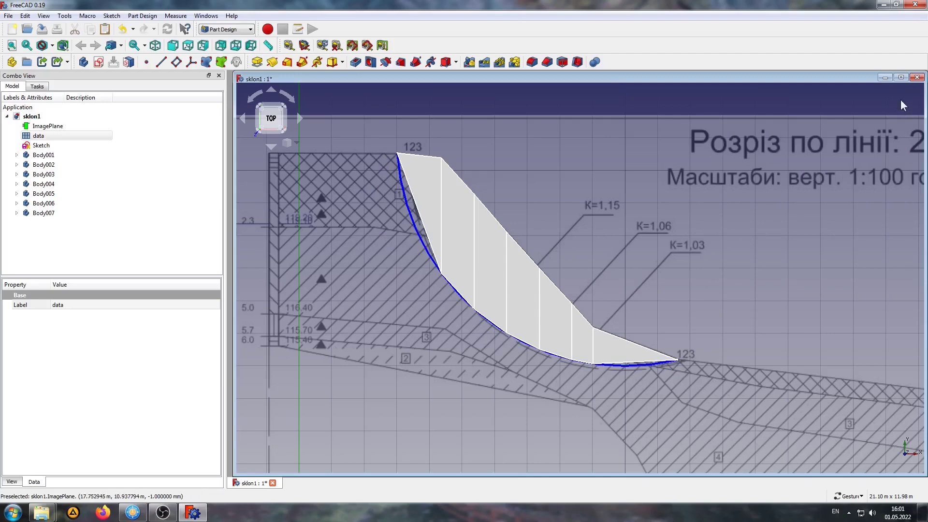
Maximize the model view and display the slope slices in wireframe
left_click(901, 78)
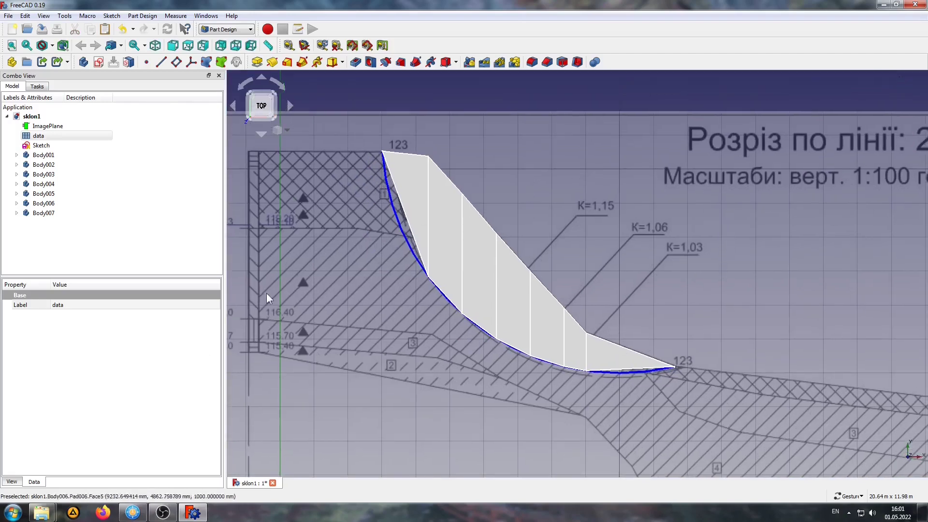
left_click(52, 46)
left_click(57, 81)
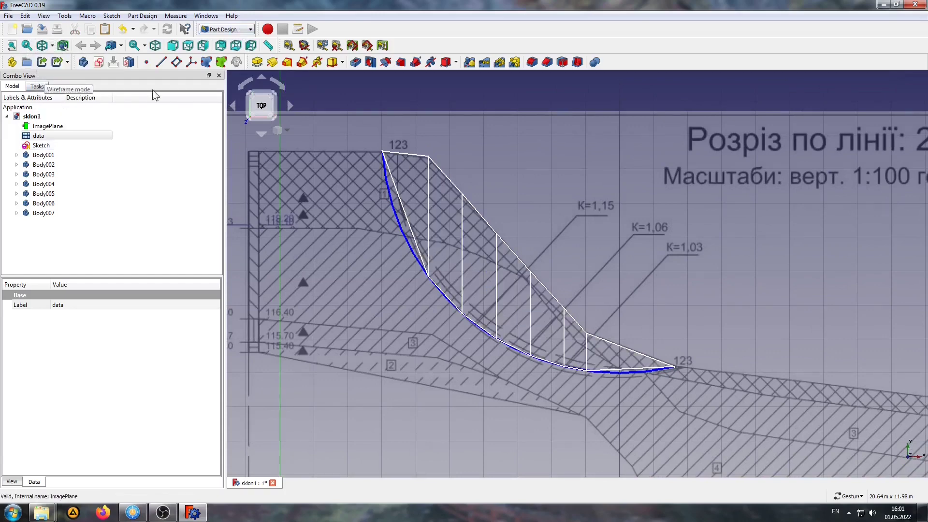
Switch to the Draft workbench and place a text label "1" inside the first, uppermost slice
left_click(244, 32)
left_click(217, 47)
scroll(404, 145, "up", 5)
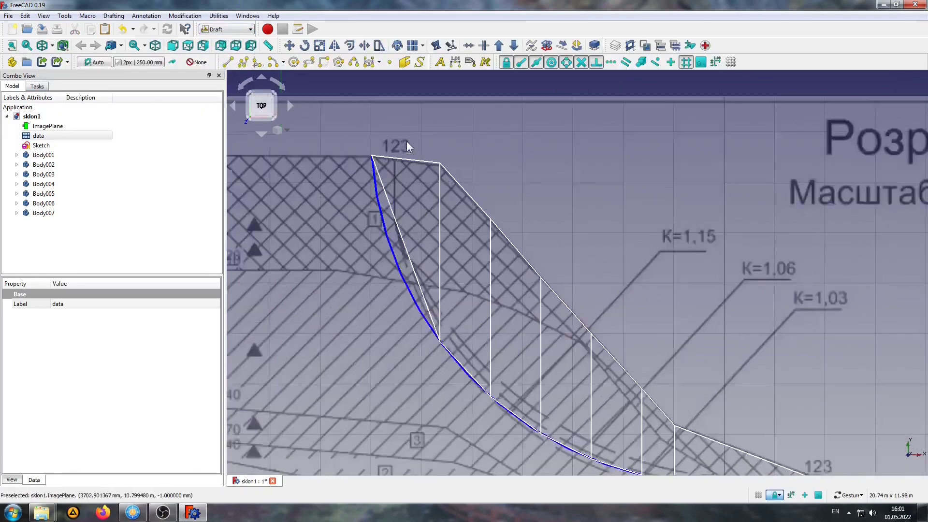
right_click_drag(460, 303, 448, 271)
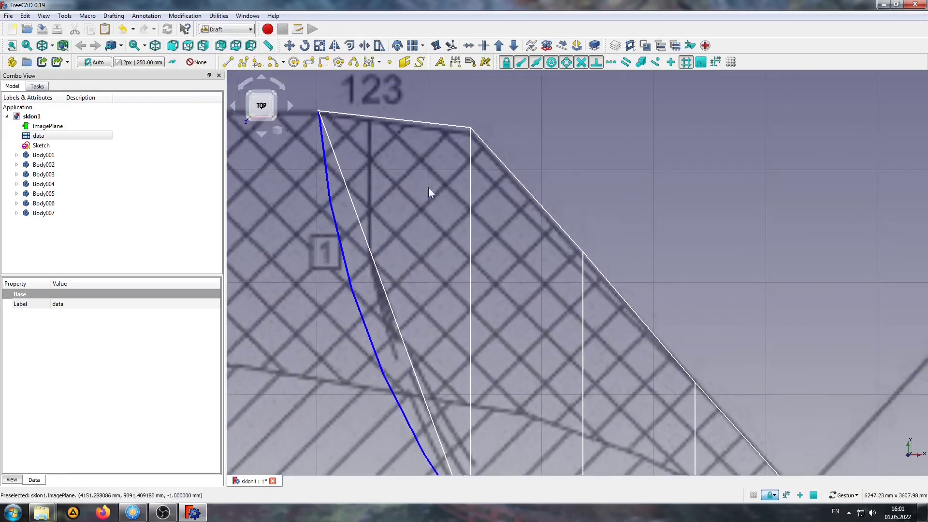
left_click(440, 63)
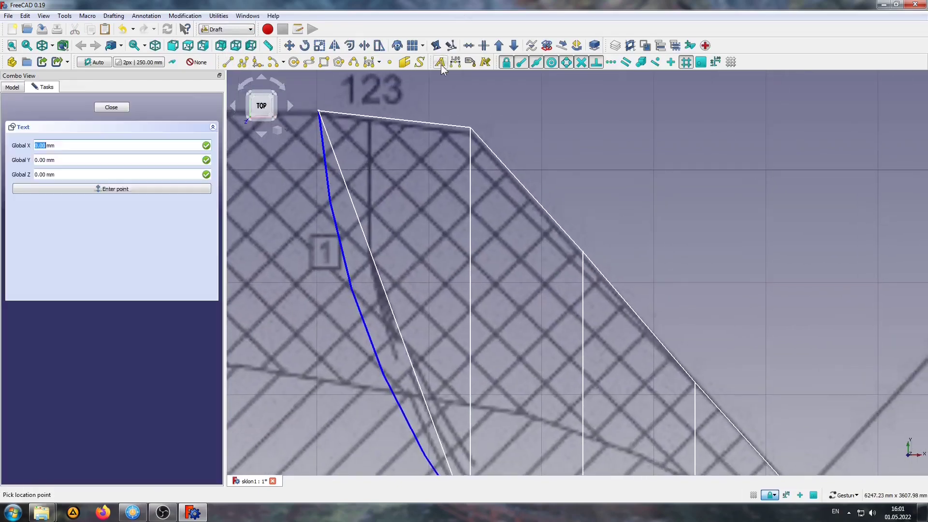
left_click(405, 199)
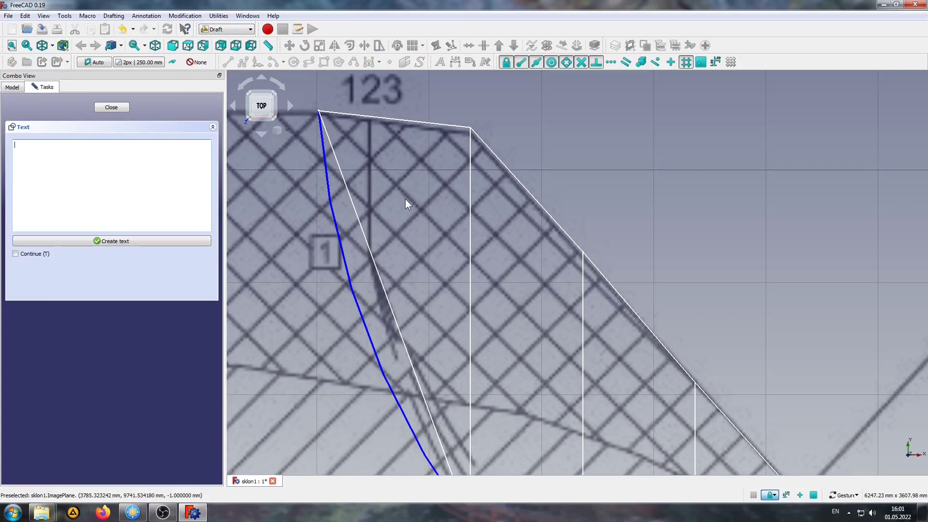
left_click(104, 241)
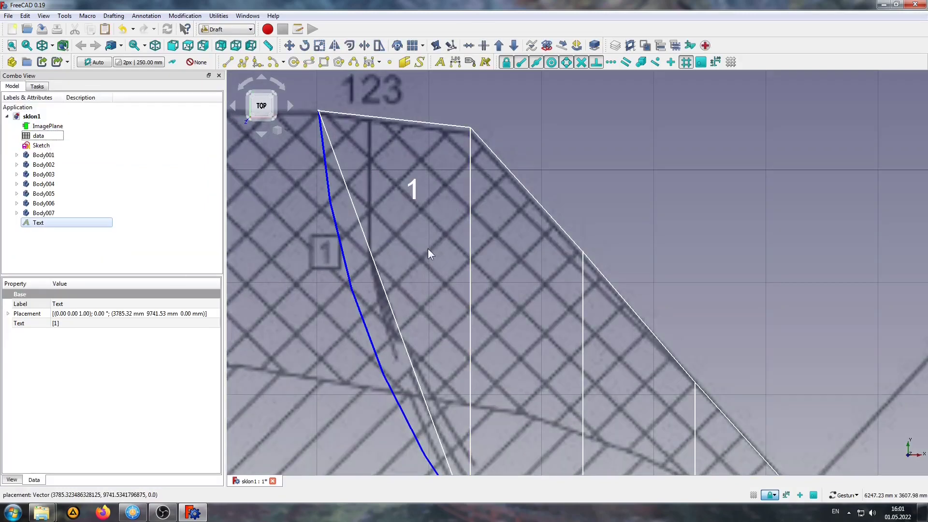
Set the slice label's font size to 300 mm
scroll(496, 255, "down", 5)
scroll(405, 198, "up", 3)
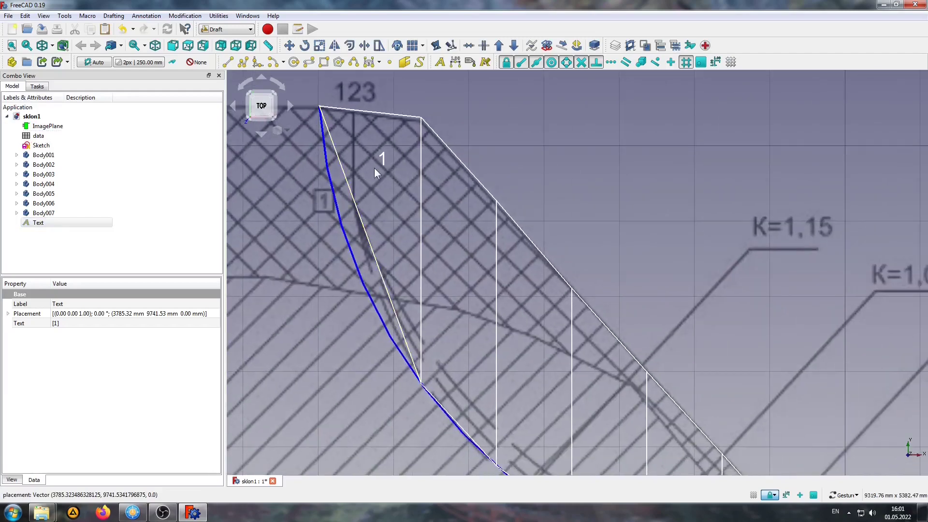
left_click(44, 224)
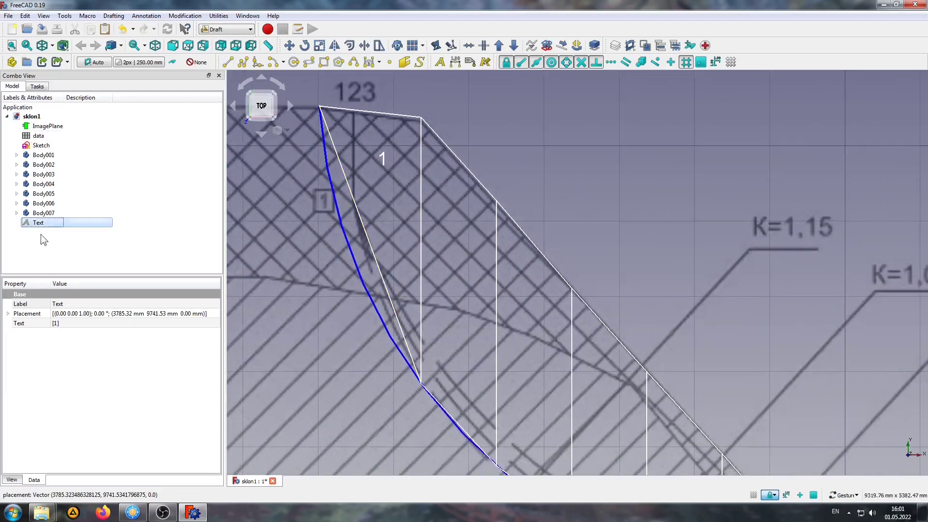
left_click(12, 480)
left_click(87, 449)
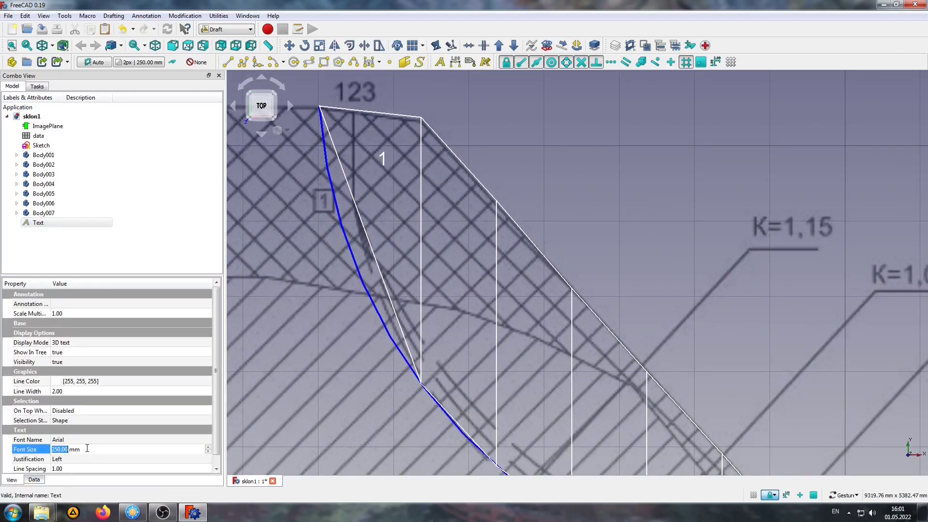
type("300")
key("Return")
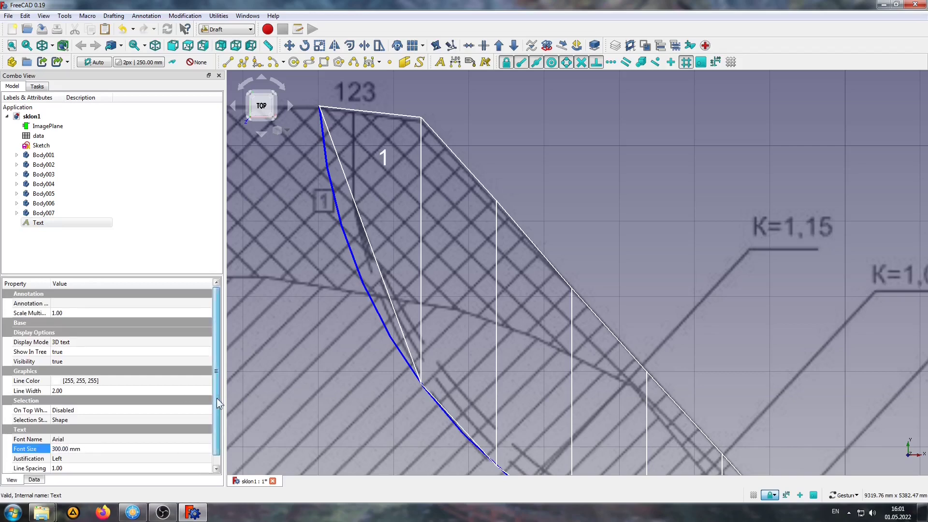
Change the slice label's text color to blue (0, 0, 255)
scroll(211, 396, "down", 1)
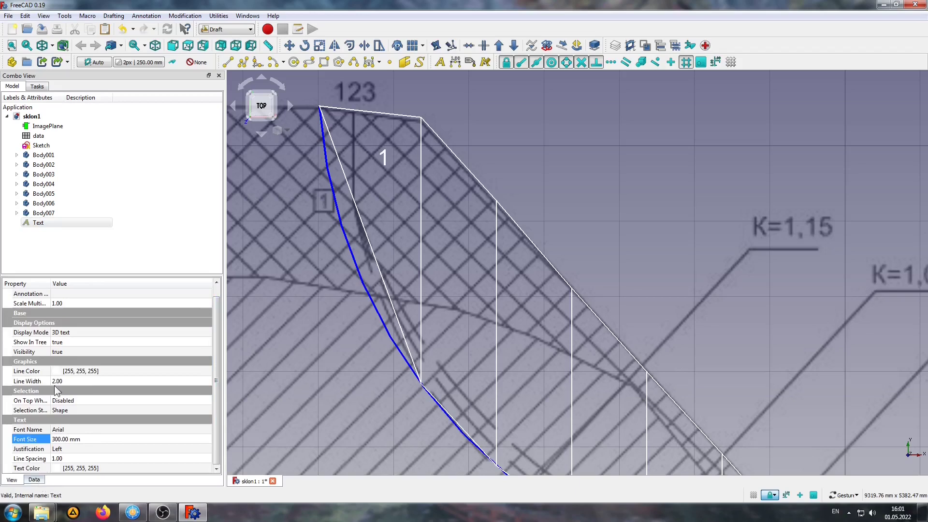
left_click(60, 468)
left_click(89, 469)
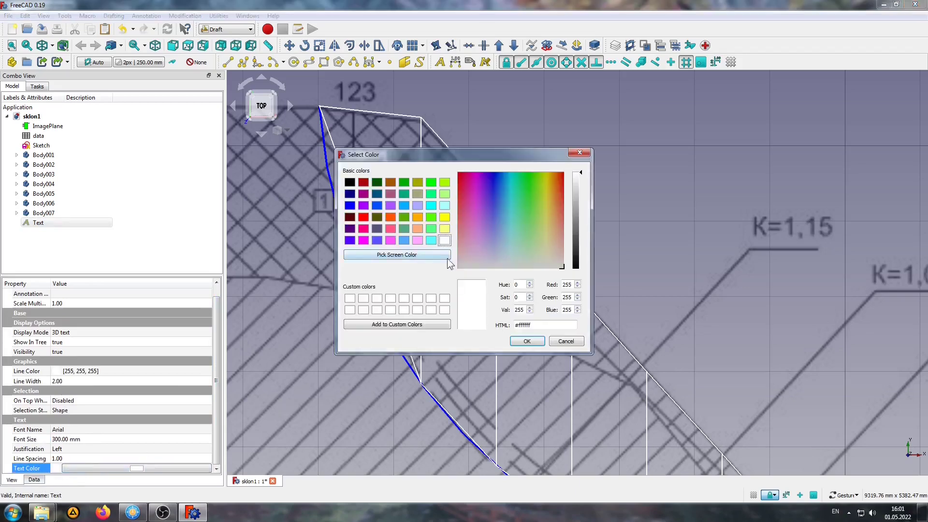
left_click(349, 205)
left_click(527, 340)
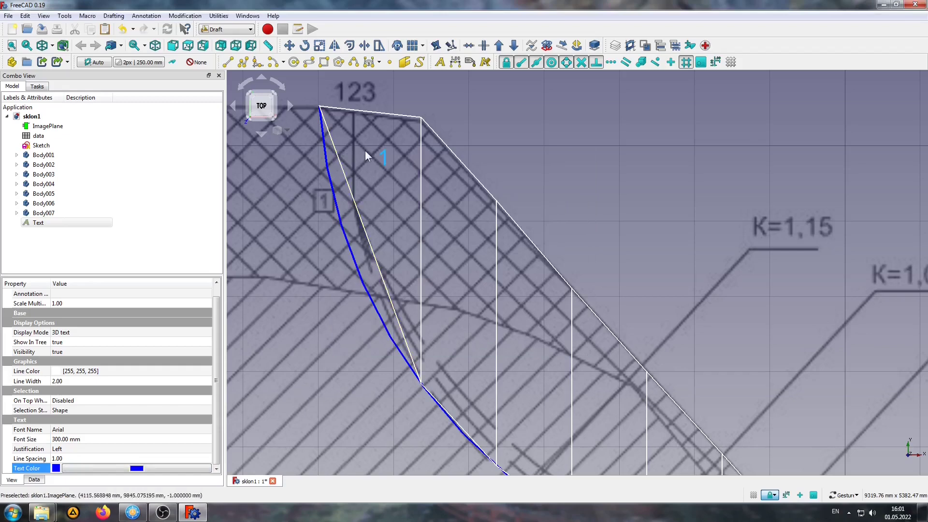
Copy the "1" label from the first slice into the second slice with the Move tool's copy option
left_click(37, 86)
left_click(21, 116)
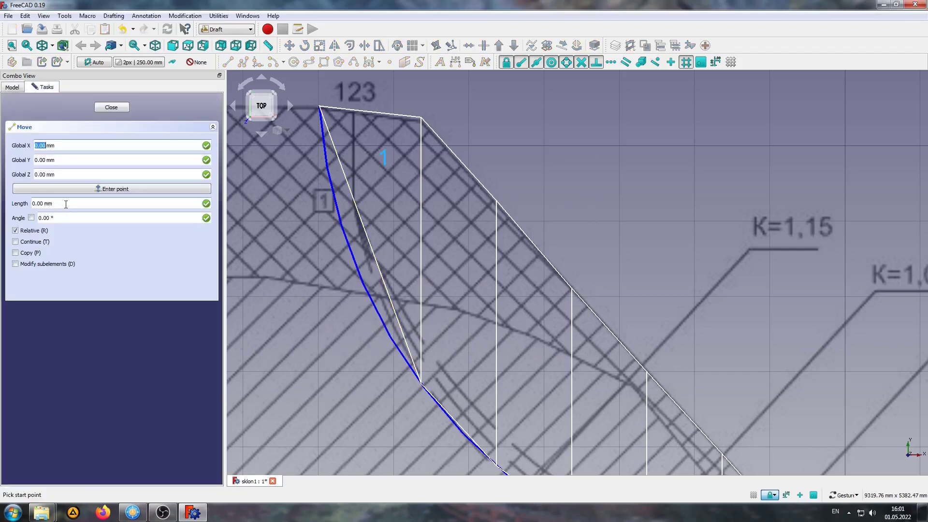
left_click(16, 253)
left_click(384, 170)
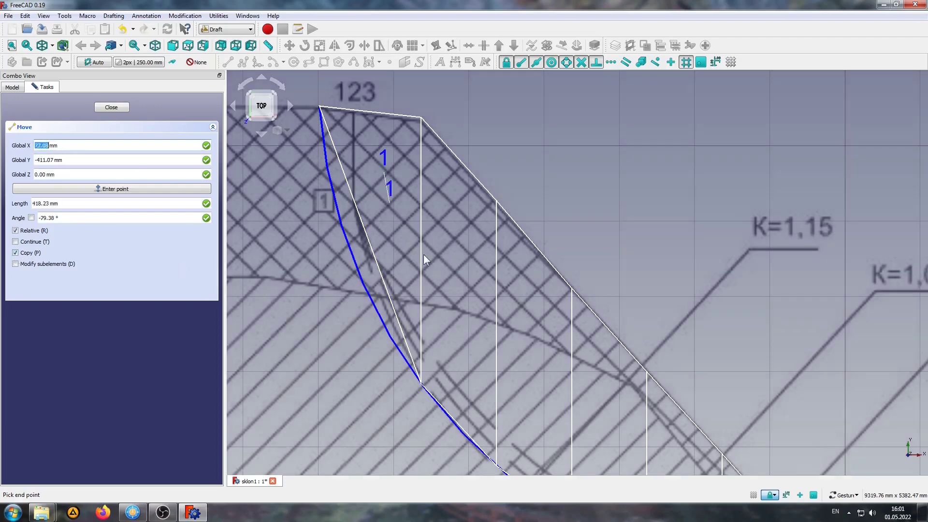
left_click(460, 253)
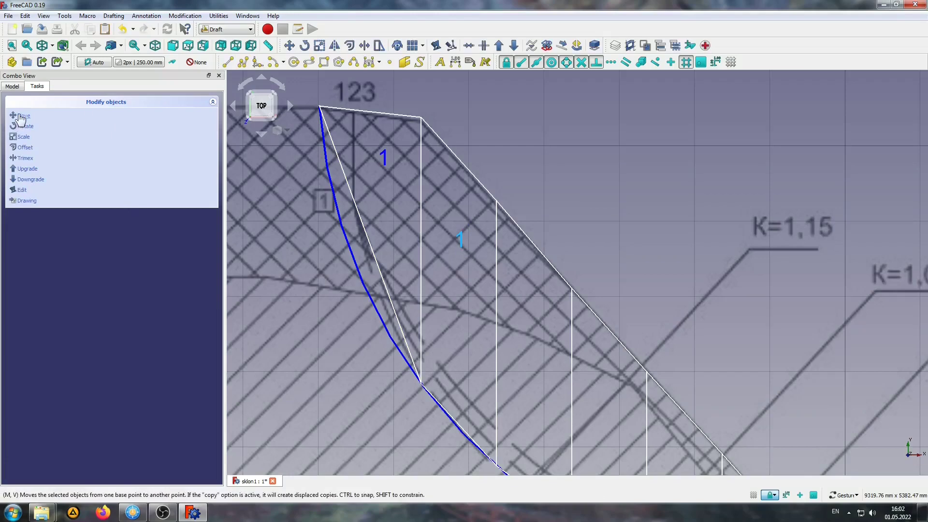
Change the copied label's text in the second slice to 2
left_click(14, 87)
left_click(42, 232)
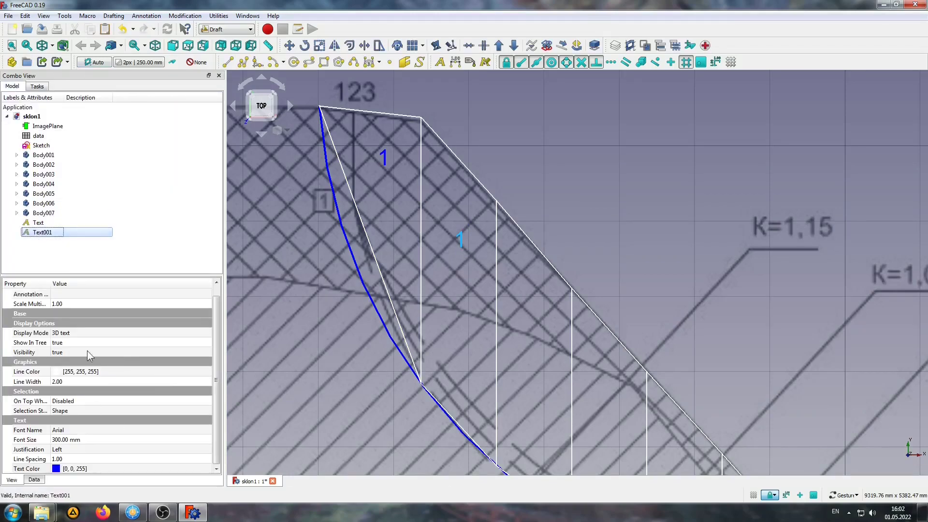
left_click(40, 478)
left_click(62, 323)
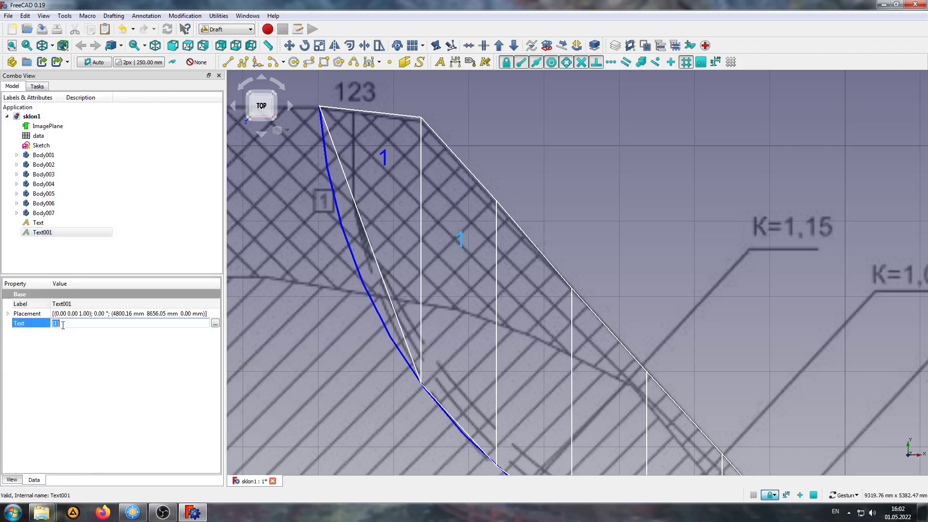
type("2")
left_click(526, 297)
scroll(526, 298, "down", 1)
right_click_drag(525, 298, 455, 212)
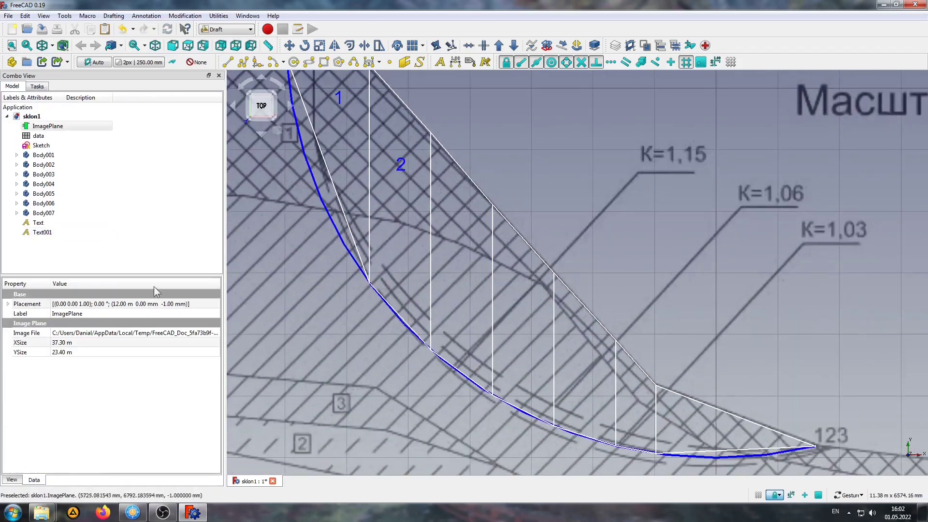
left_click(37, 86)
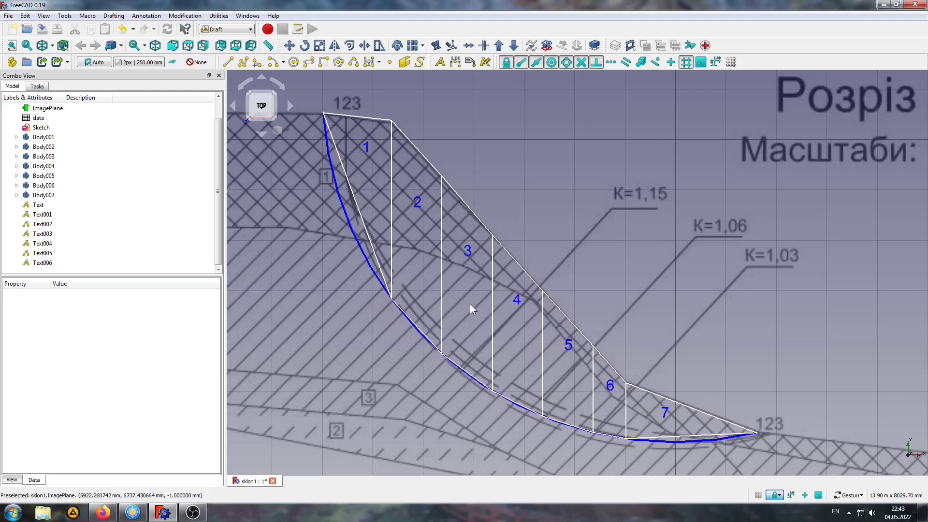
Switch to the Spreadsheet workbench and import the file table1 as a new spreadsheet
left_click(226, 29)
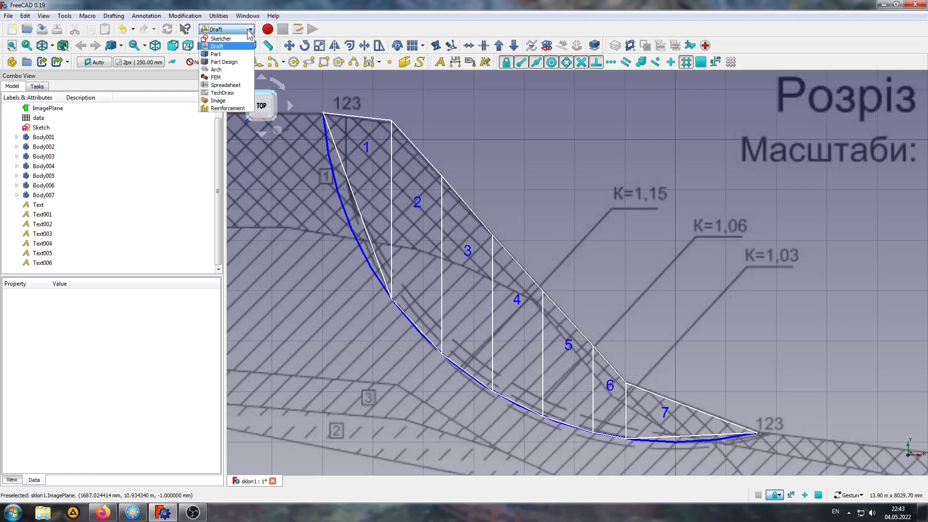
left_click(224, 91)
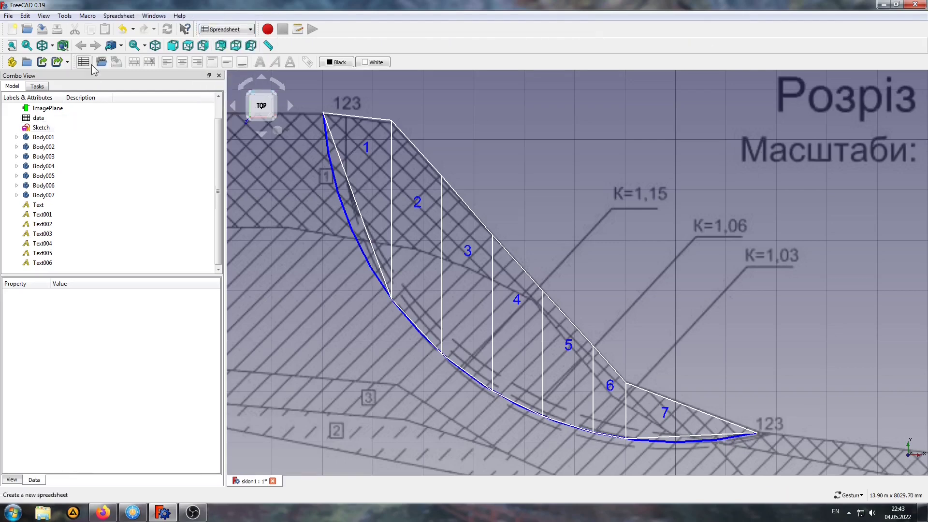
left_click(107, 66)
left_click(417, 235)
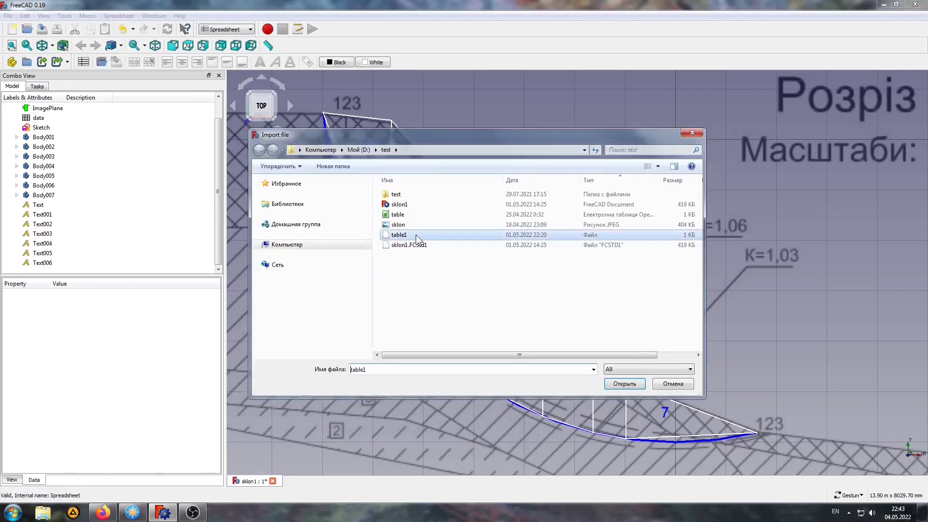
left_click(636, 388)
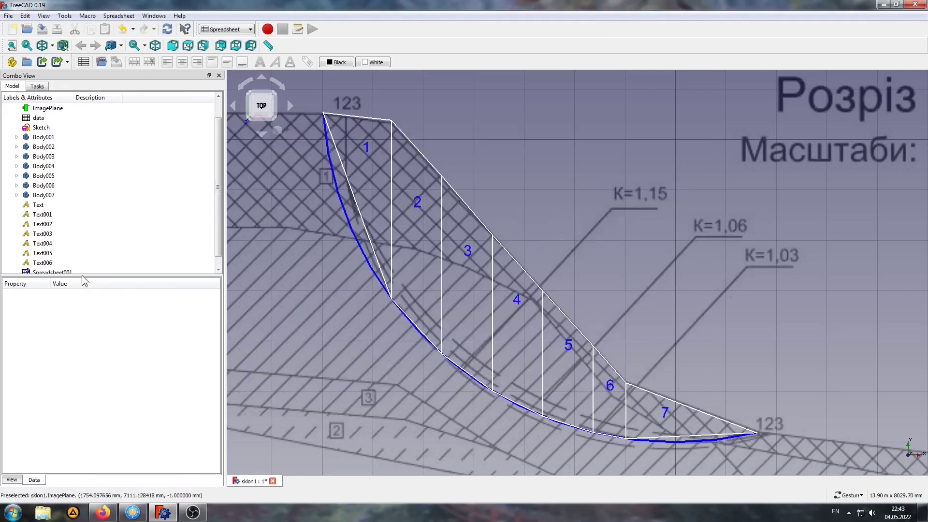
Open the imported spreadsheet, make header row 1 taller to fit wrapped text, and narrow columns A and D
double_click(67, 274)
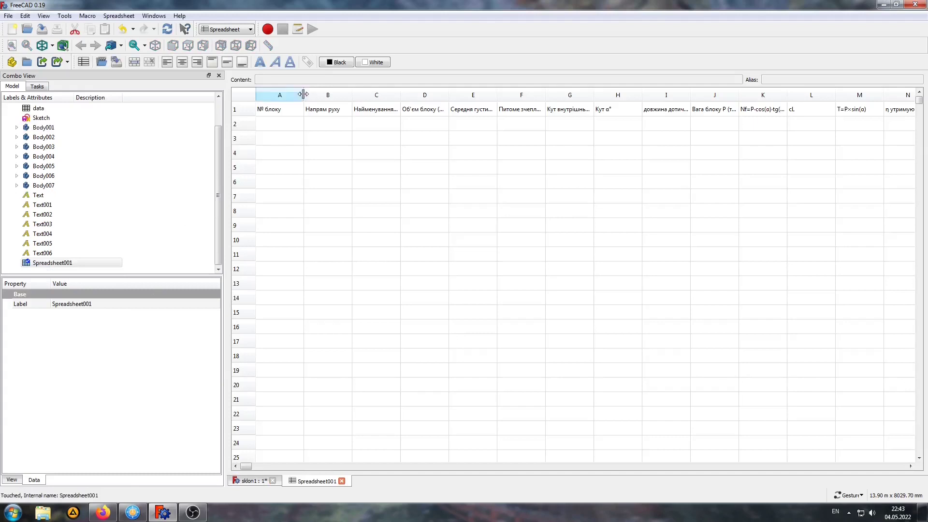
left_click_drag(302, 94, 293, 94)
left_click_drag(246, 116, 245, 148)
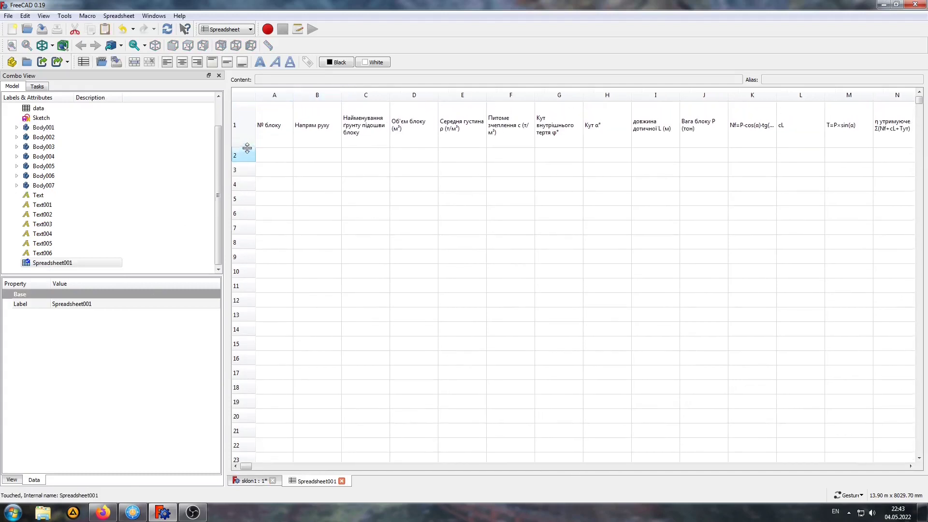
left_click_drag(439, 95, 432, 94)
Center the header texts in cells A1 to N1 horizontally and narrow columns A, B, E, F, H and L
left_click_drag(257, 126, 857, 129)
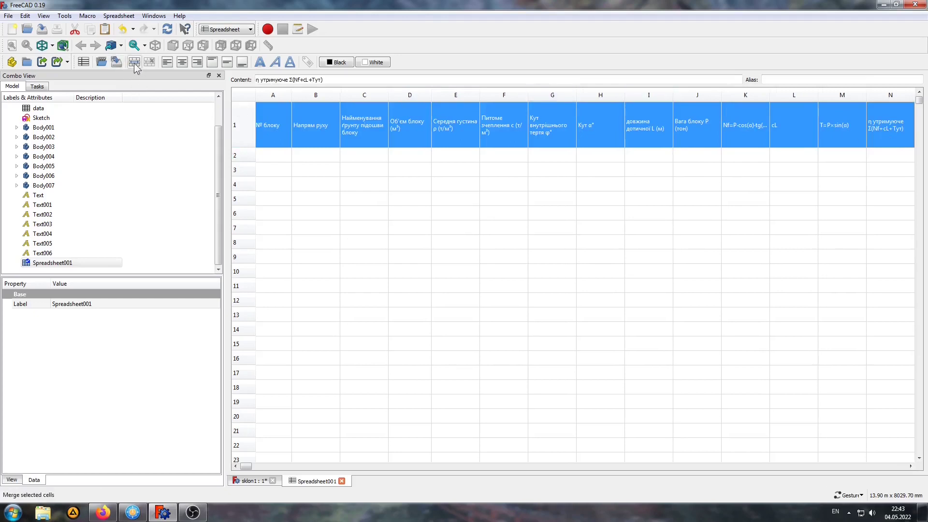
left_click(182, 61)
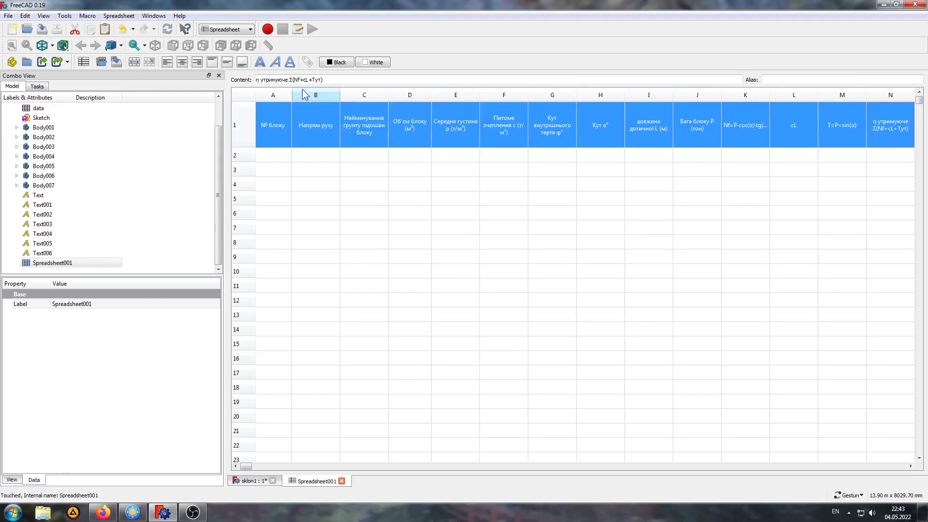
left_click_drag(292, 92, 322, 94)
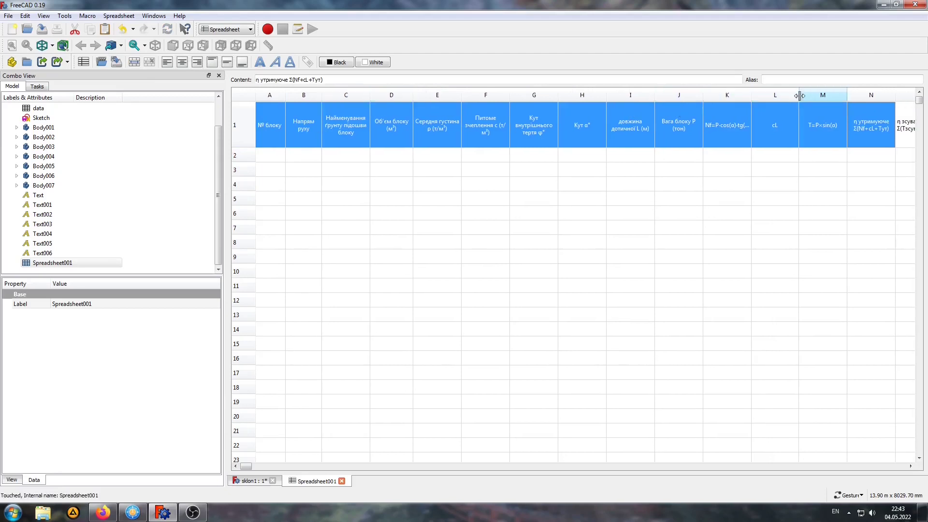
left_click_drag(799, 95, 779, 96)
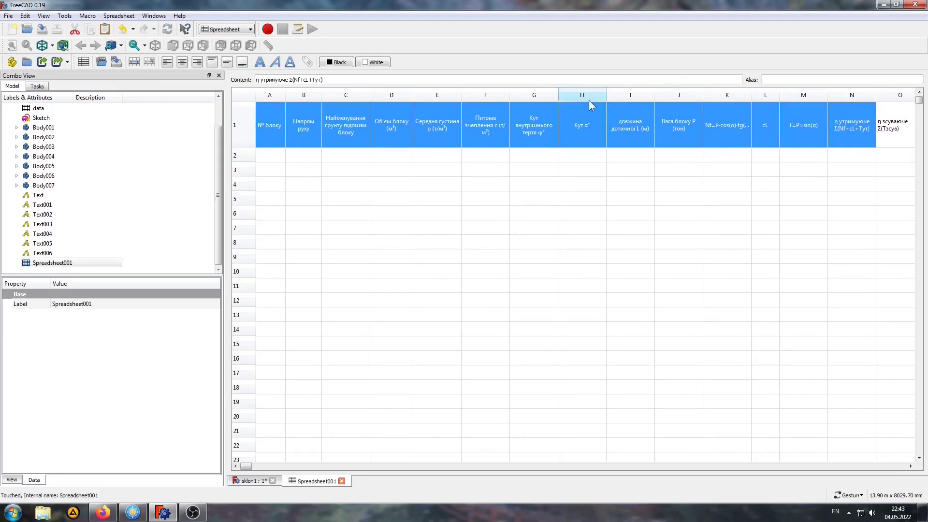
left_click_drag(608, 98, 589, 97)
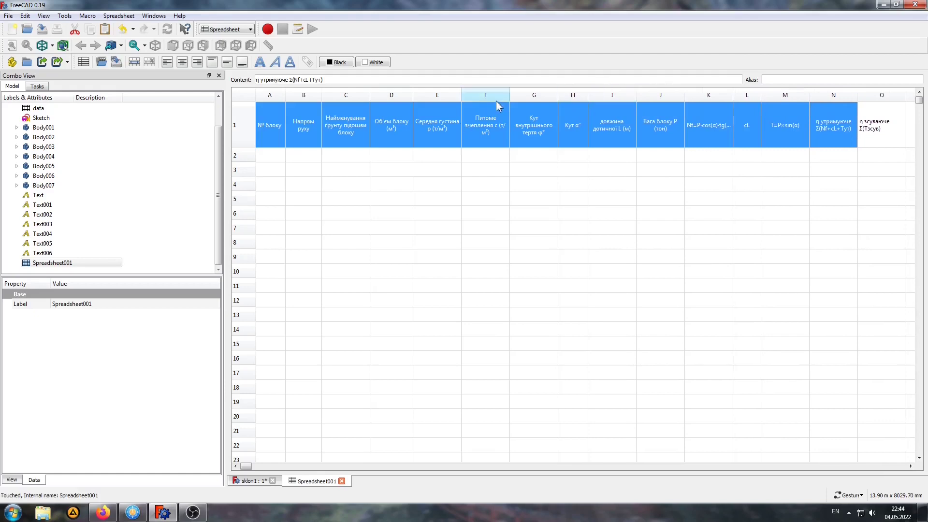
left_click_drag(509, 98, 443, 99)
left_click(420, 174)
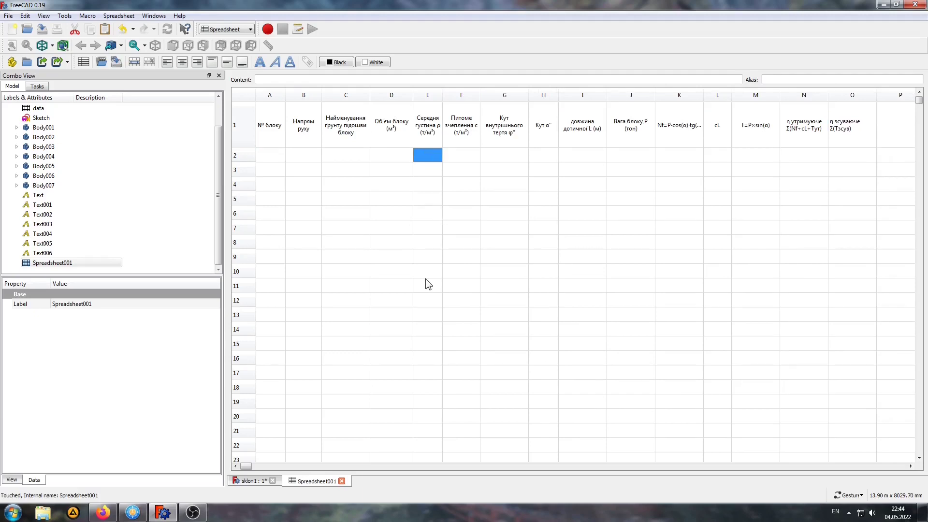
left_click(431, 125)
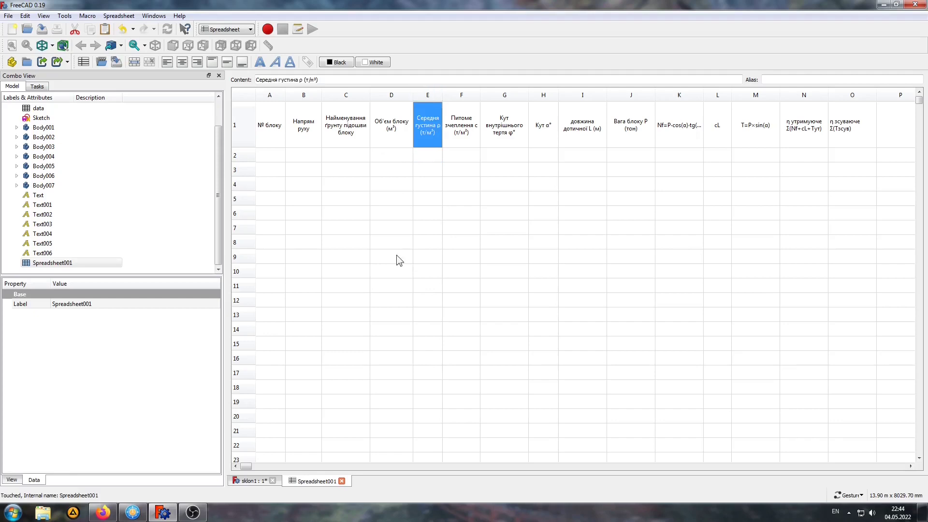
left_click(468, 129)
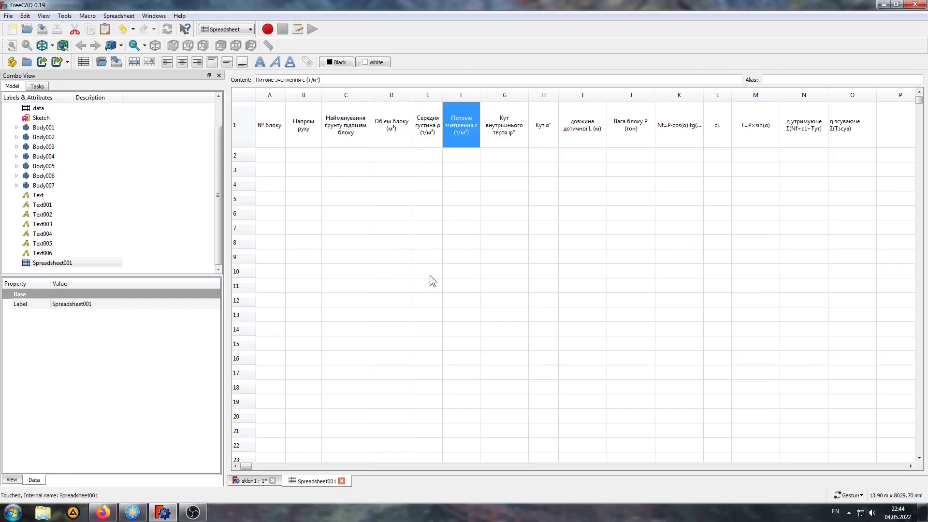
left_click(502, 114)
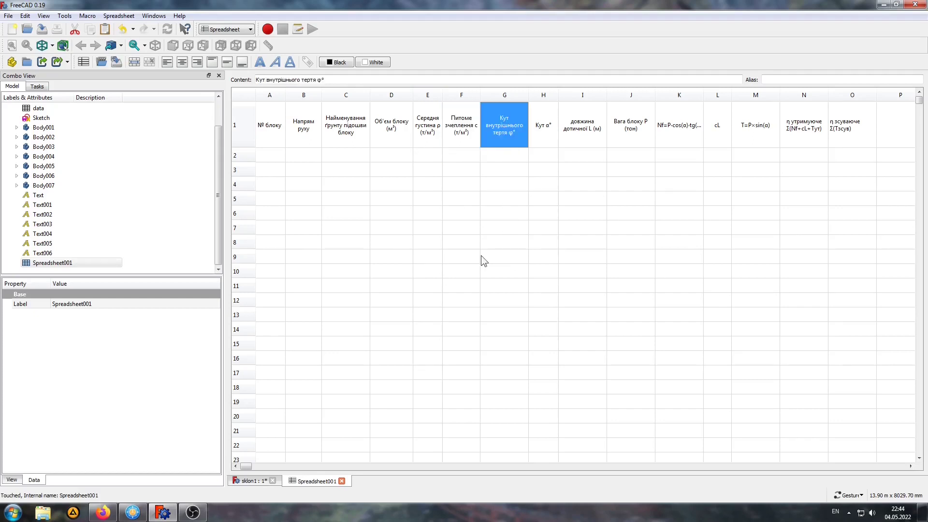
left_click(271, 158)
left_click(313, 157)
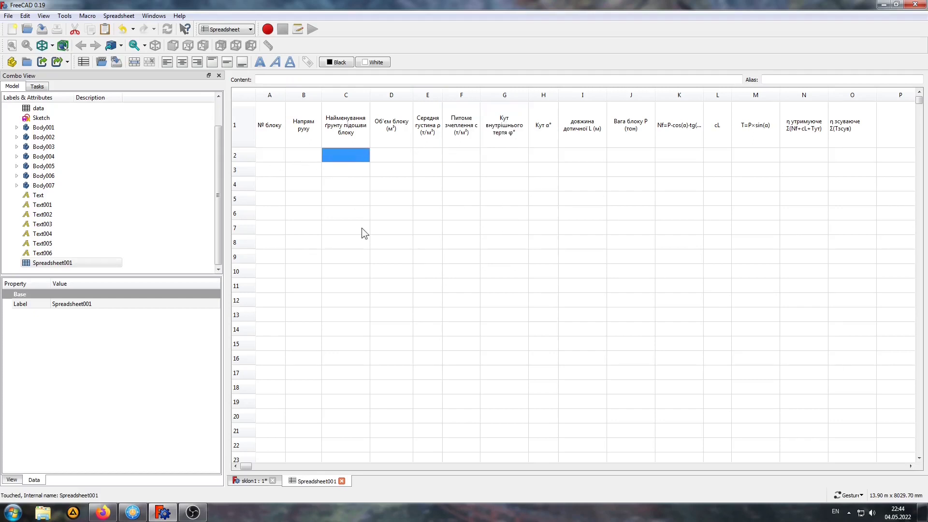
left_click(265, 157)
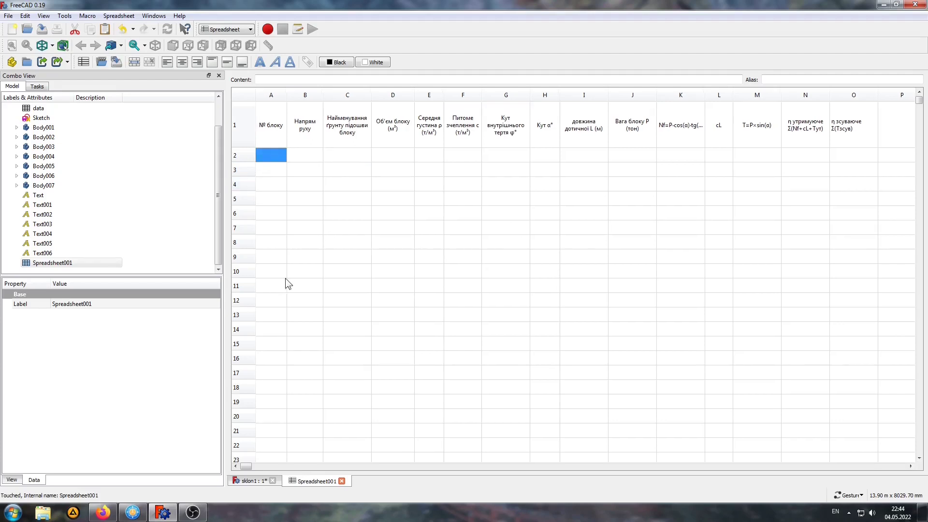
left_click(347, 158)
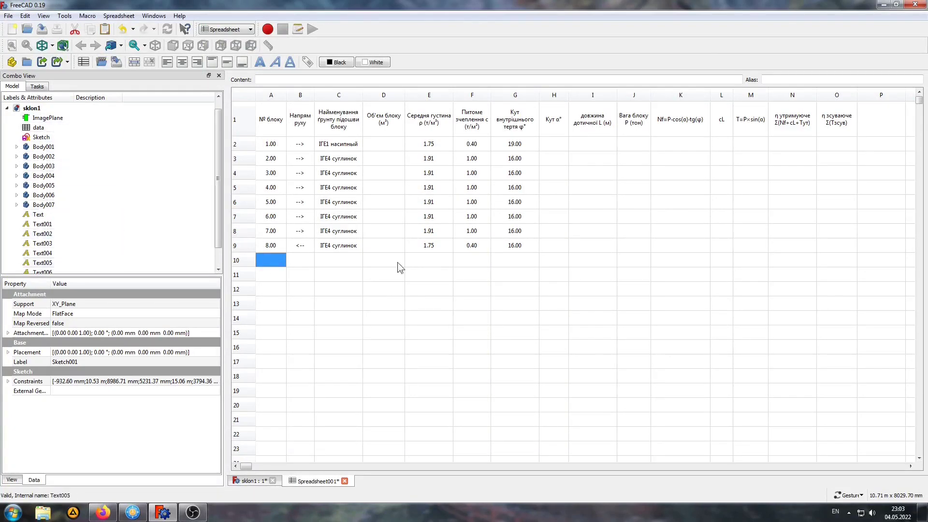
Enter the formula =<<Body001>>.Shape.volume in cell D2 as the first block's volume
left_click(384, 146)
left_click(268, 80)
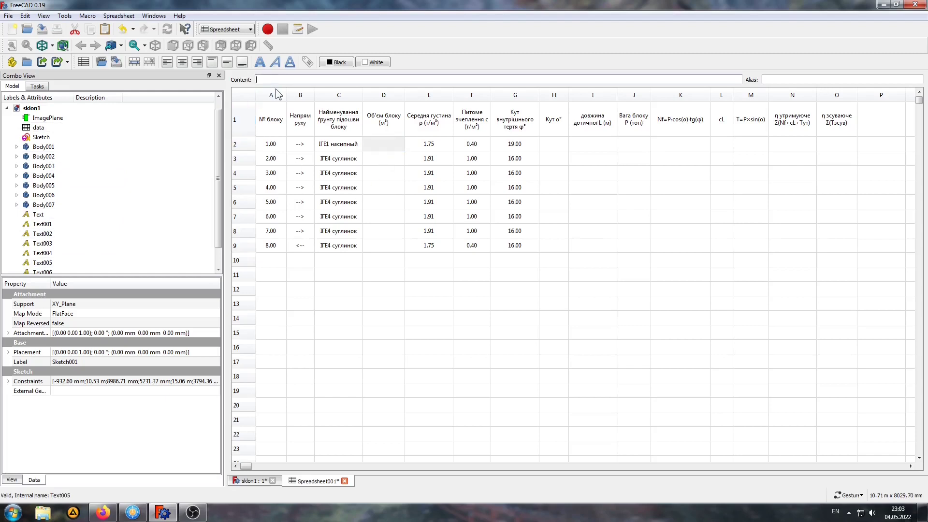
type("=Bo")
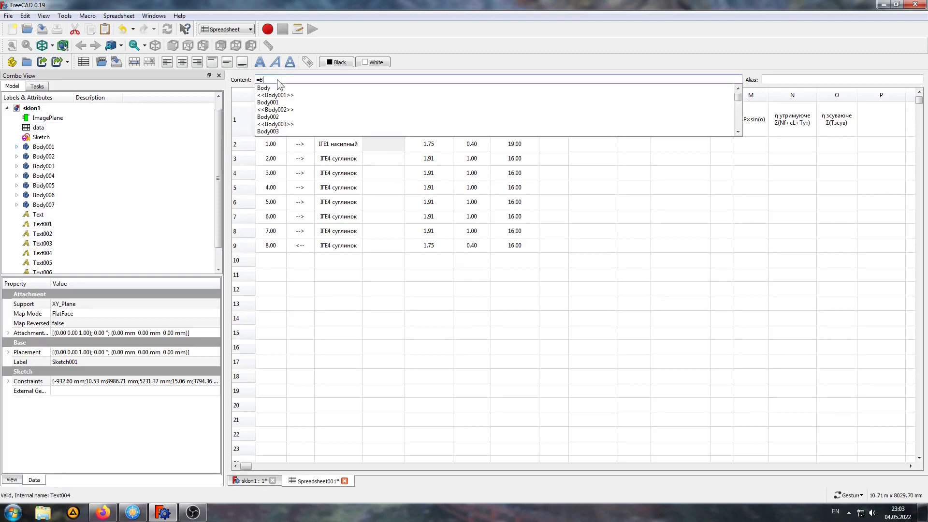
left_click(279, 95)
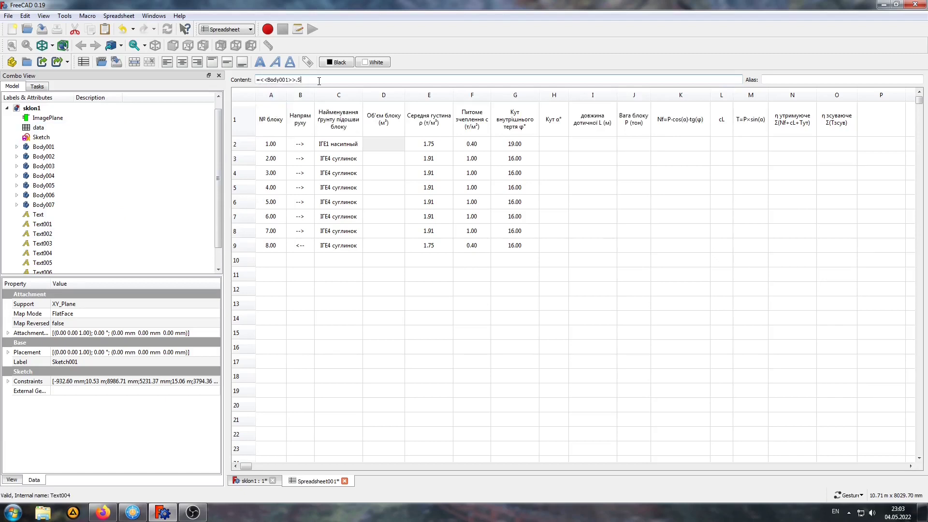
type("She")
type("ape")
type(".v")
type("me")
key("Return")
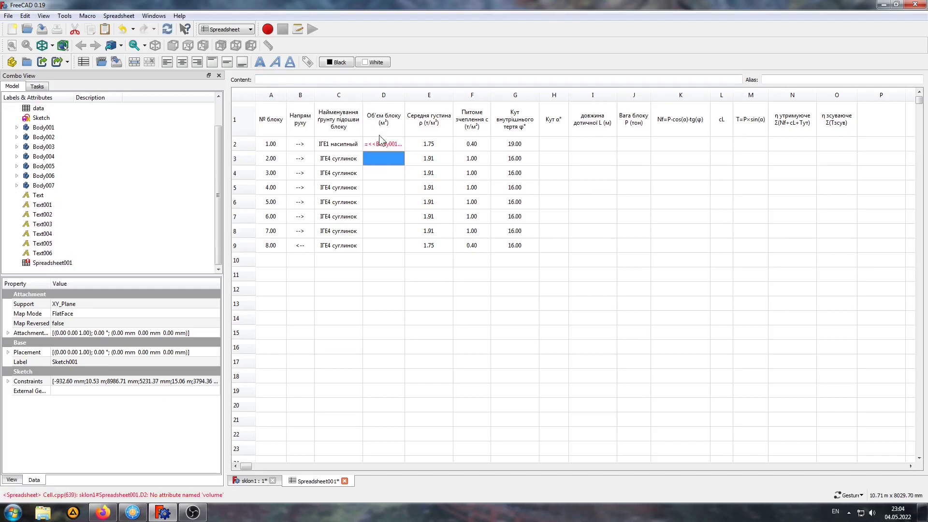
Correct the property name in cell D2's formula so it reads =<<Body001>>.Shape.Volume
left_click(379, 141)
left_click(315, 80)
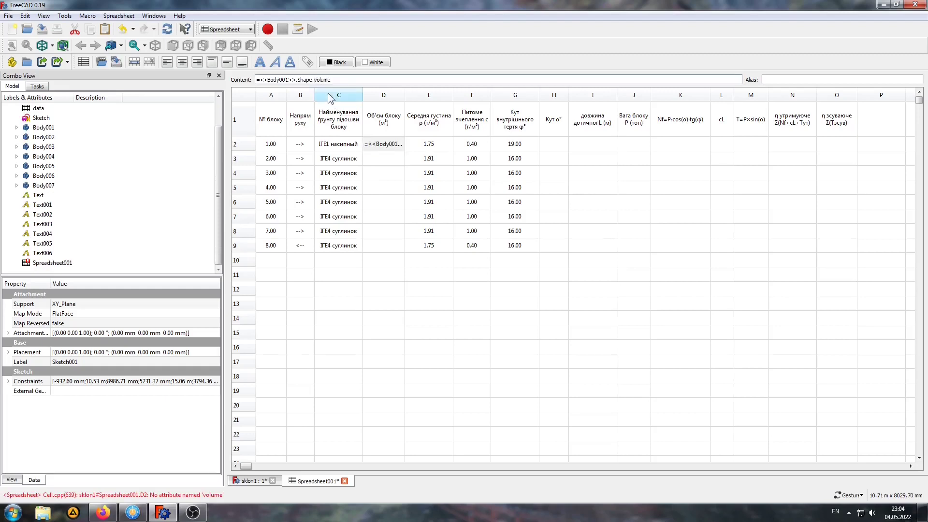
key("Delete")
type("V")
key("Escape")
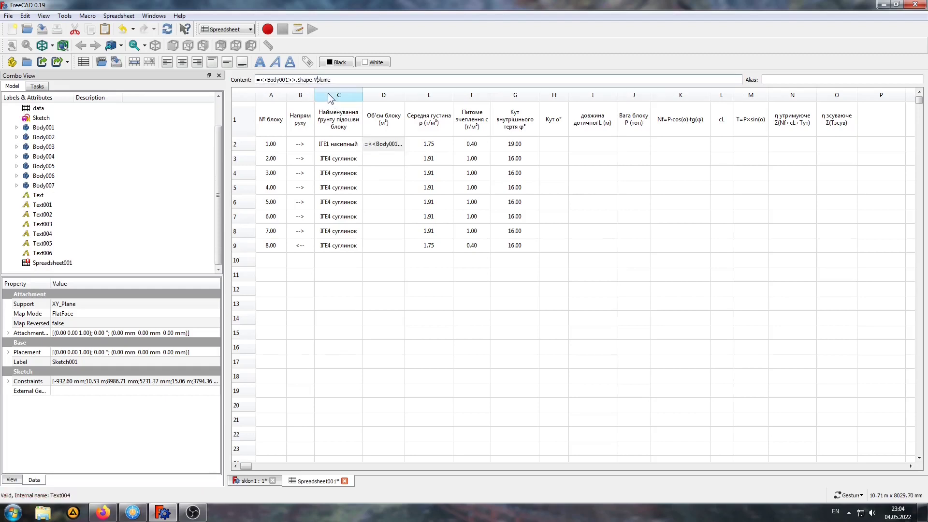
key("Return")
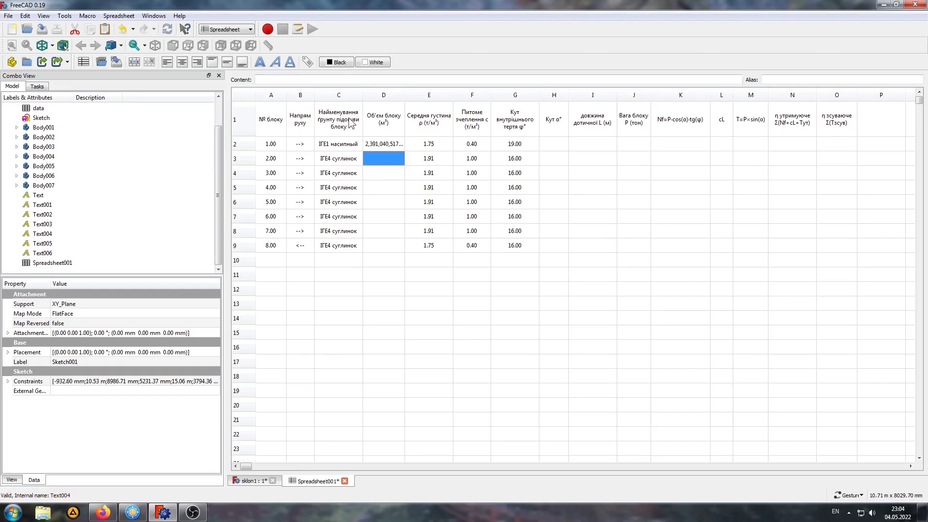
Convert the volume in cell D2 to cubic metres by dividing the formula by 1000^3, and center the cell horizontally
left_click(383, 145)
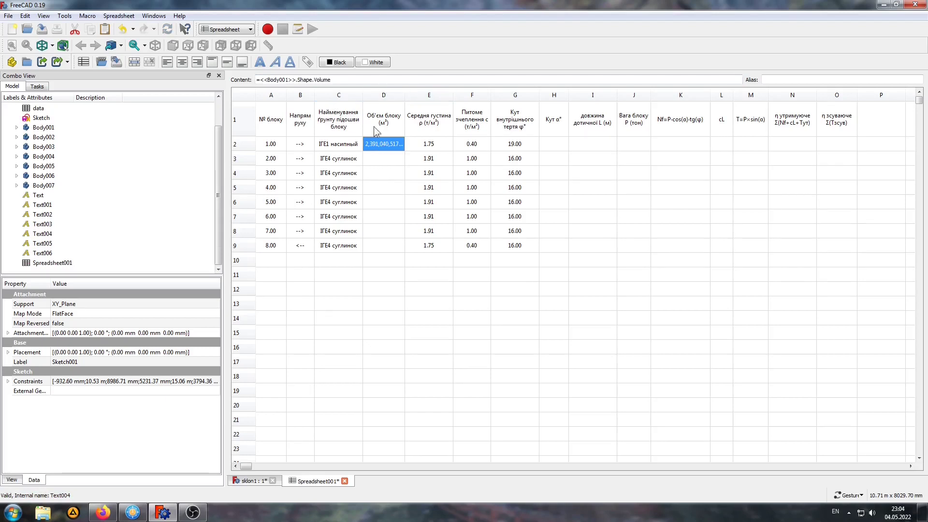
left_click(357, 80)
type("/")
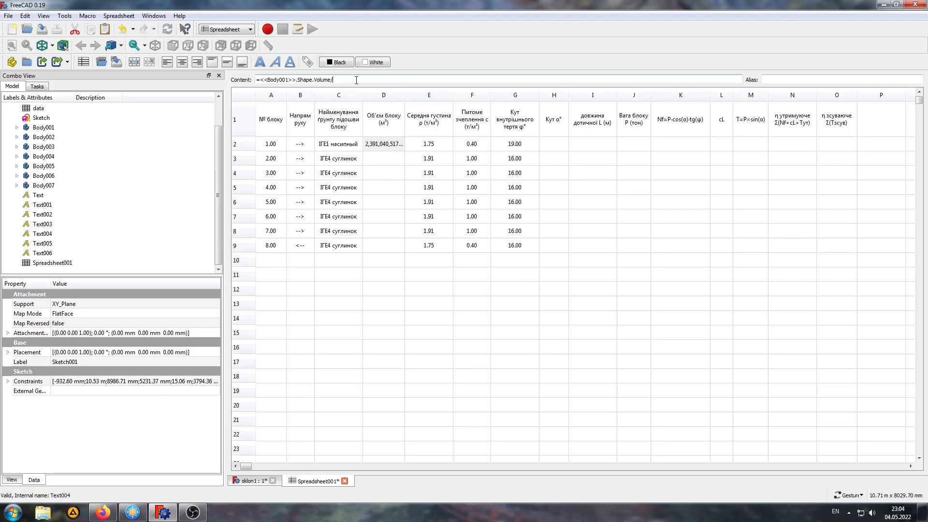
type("1000^3")
key("Return")
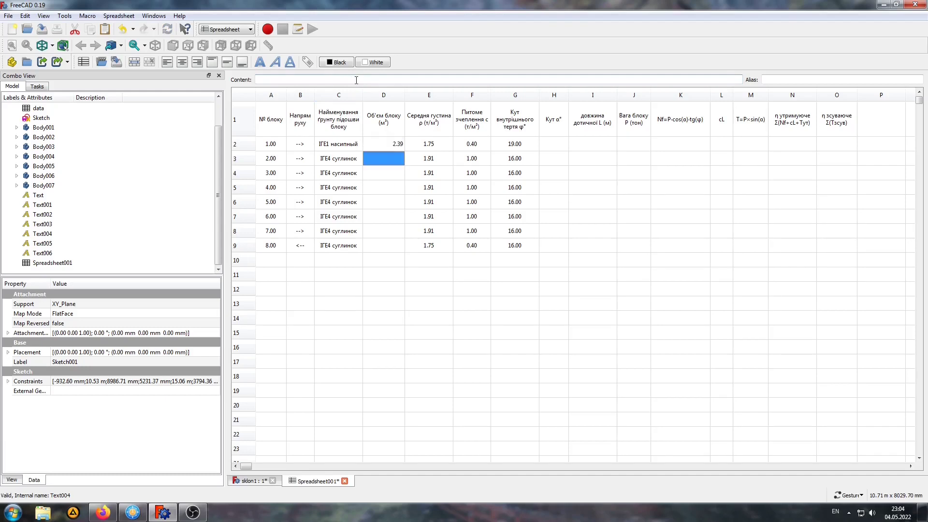
left_click(382, 143)
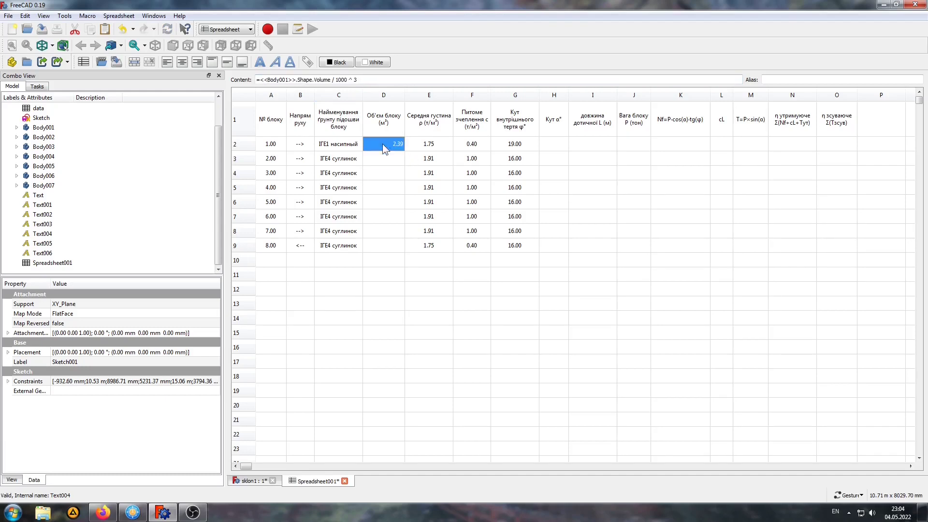
left_click(182, 62)
left_click(396, 318)
Link the first block's angle α in cell H2 to the slice sketch with the formula =<<Sketch001>>.Constraints.Ao
left_click(559, 147)
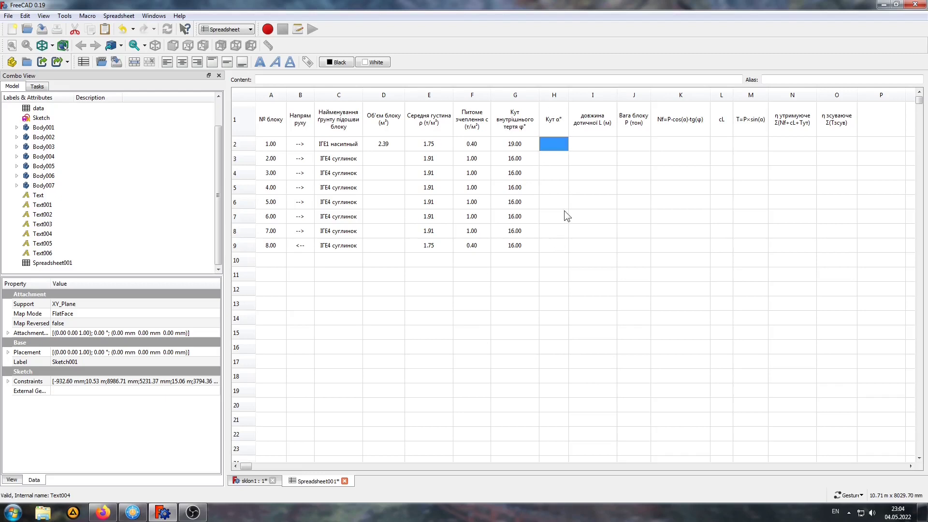
left_click(16, 127)
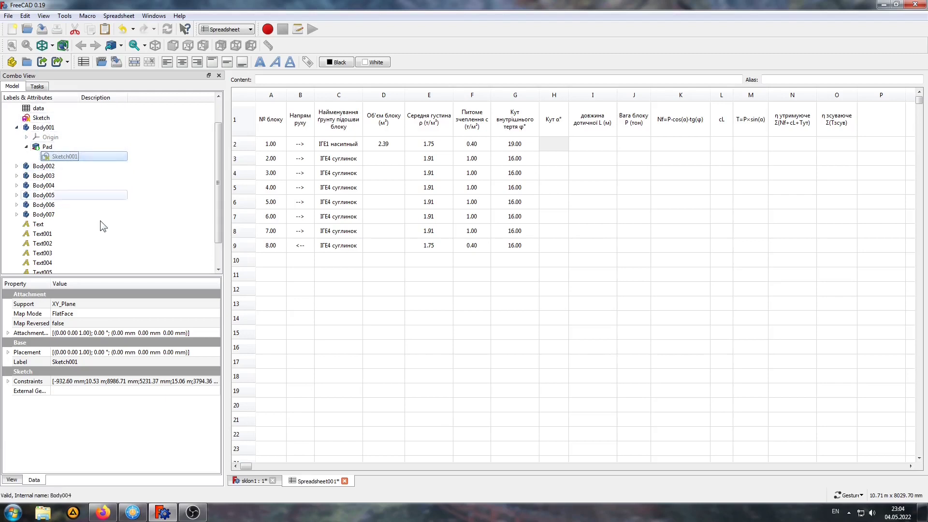
left_click(285, 81)
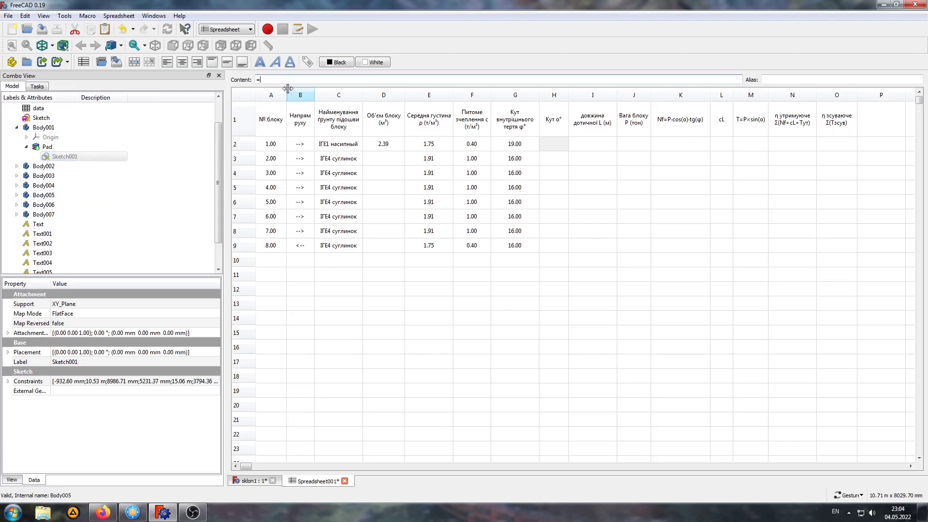
type("=")
left_click(296, 123)
type("C")
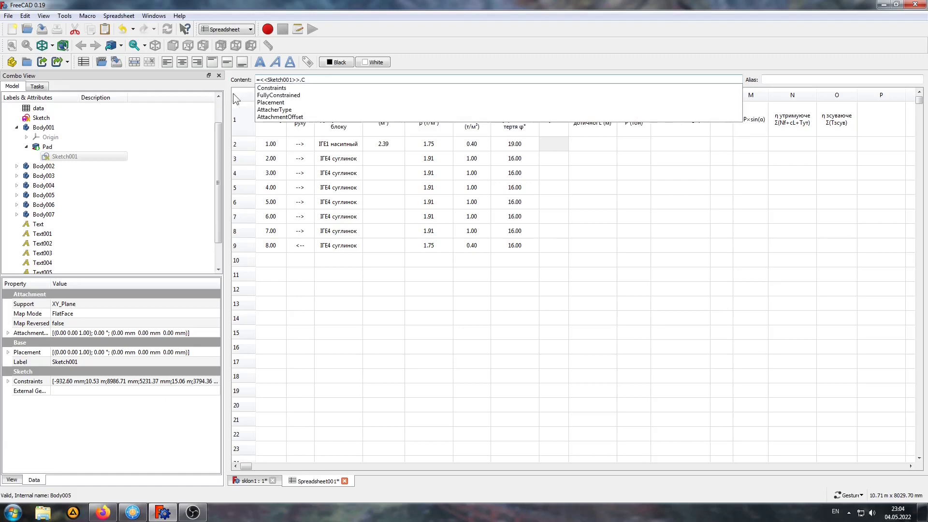
key("Down")
key("Return")
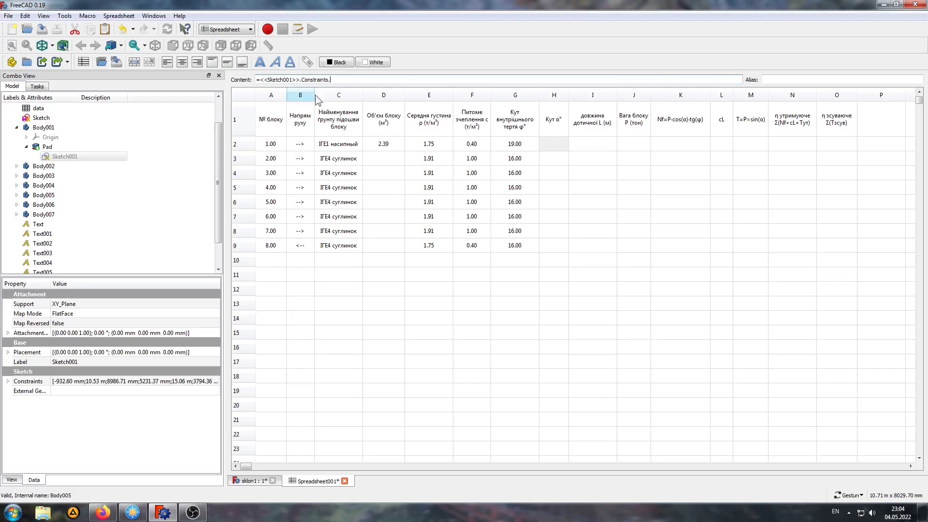
type("Ao")
key("Return")
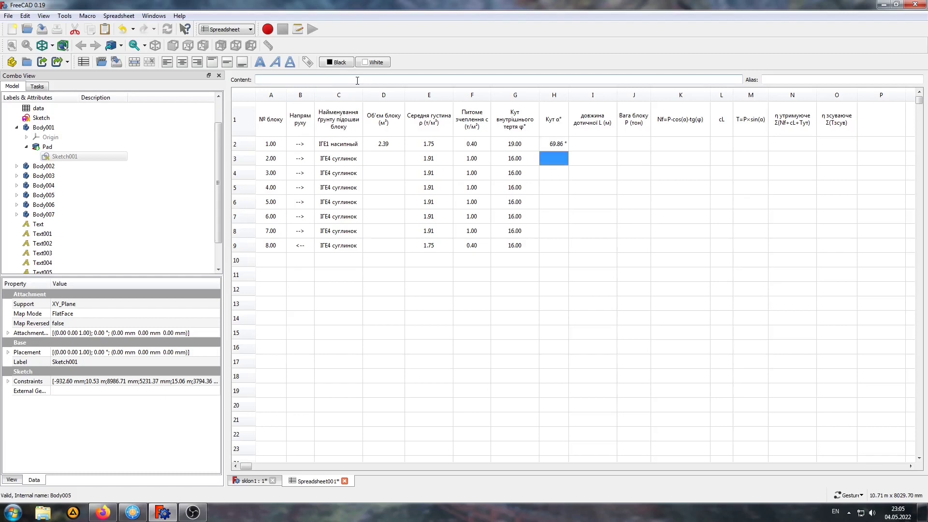
Link the first block's tangent length L in cell I2 to the slice sketch with =<<Sketch001>>.Constraints.Lo
left_click(597, 144)
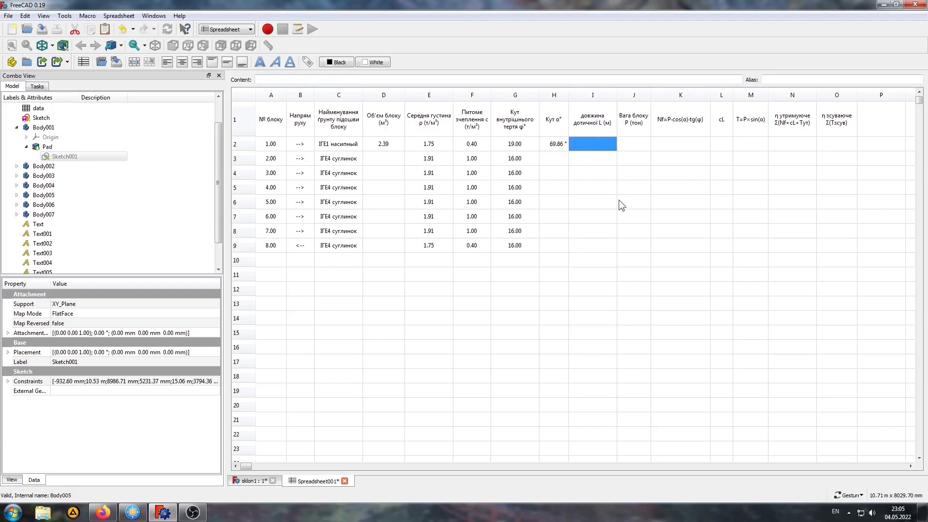
left_click(280, 79)
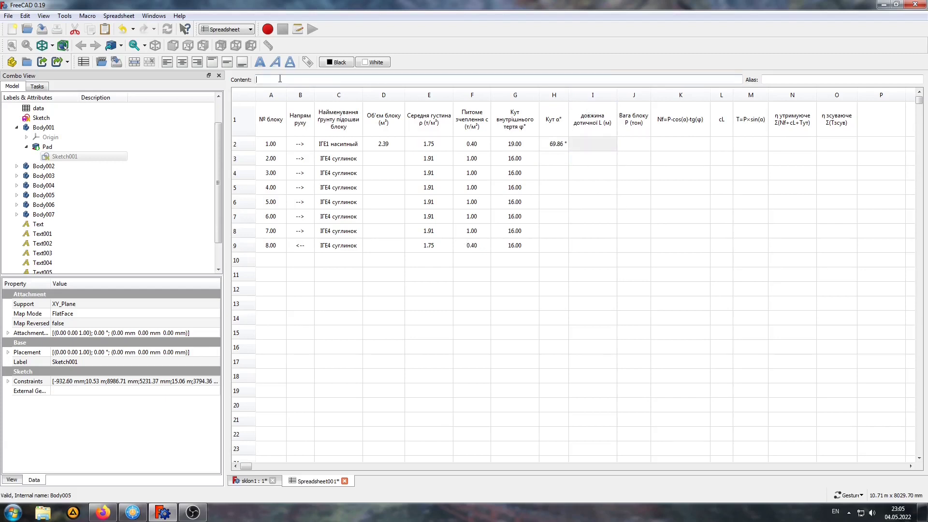
type("Sk")
key("Home")
type("=")
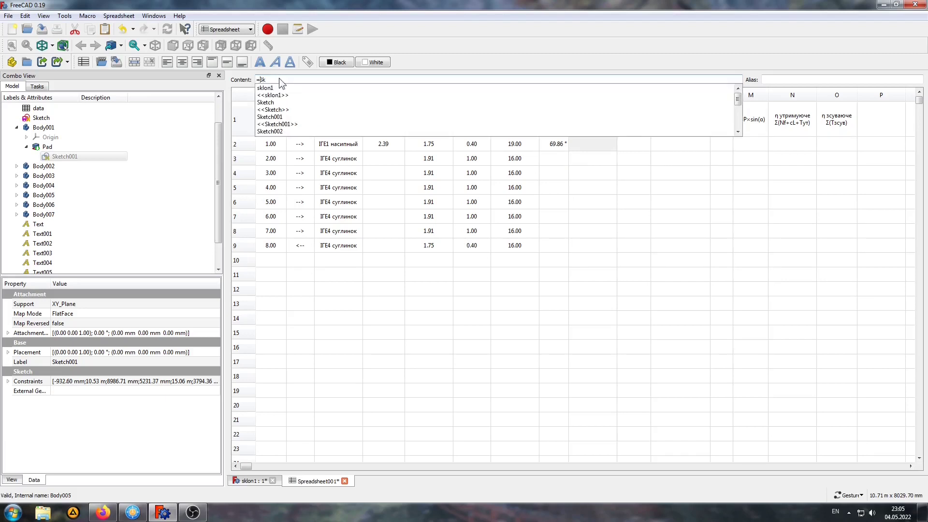
left_click(295, 124)
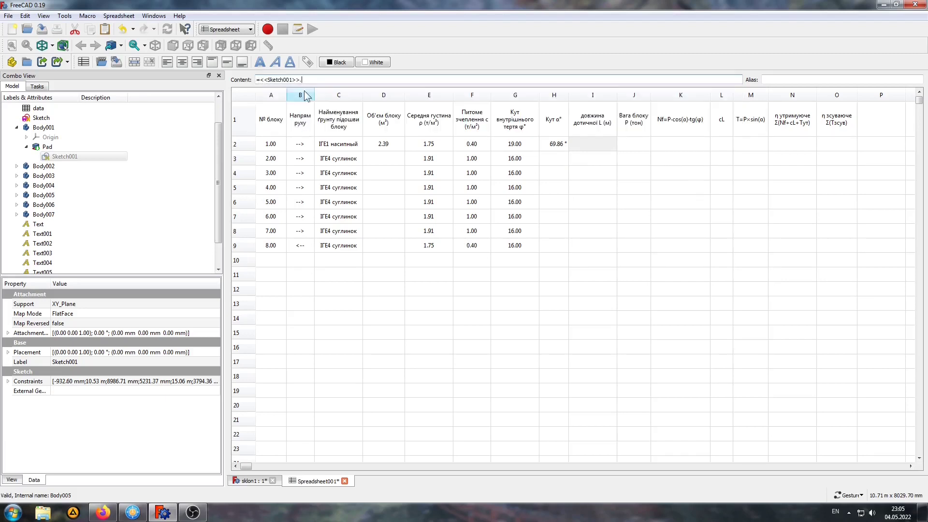
type(".C")
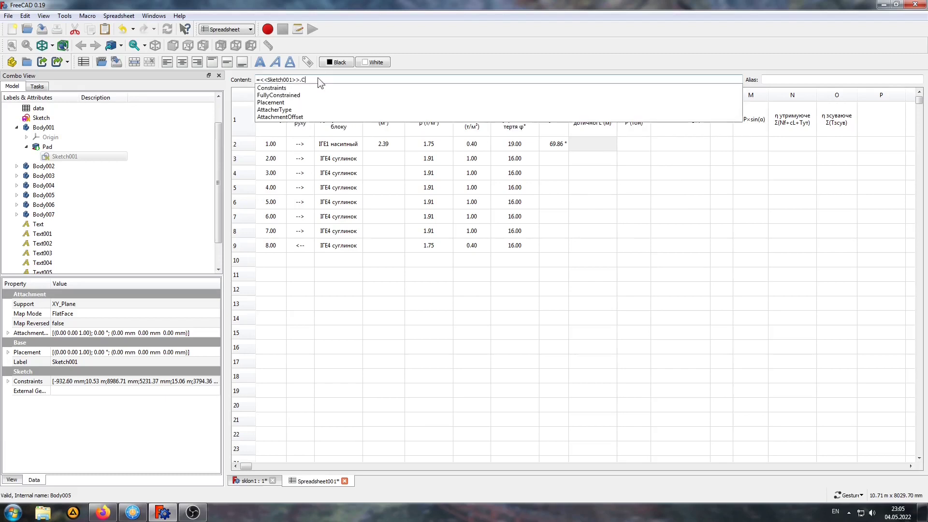
left_click(311, 88)
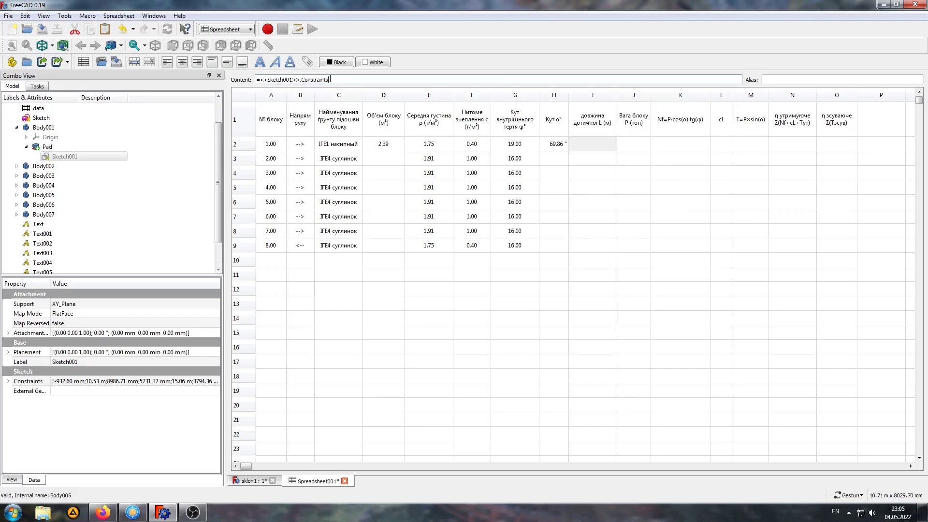
type(".L10")
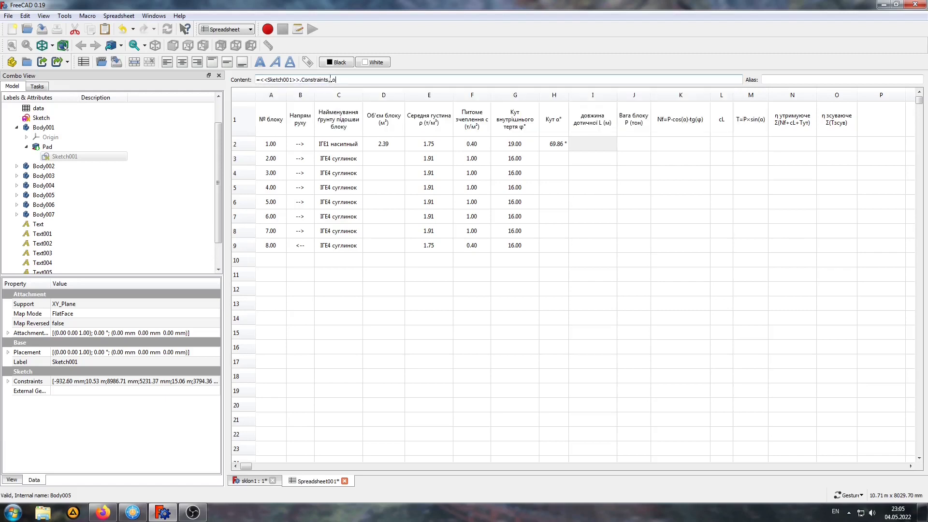
key("Return")
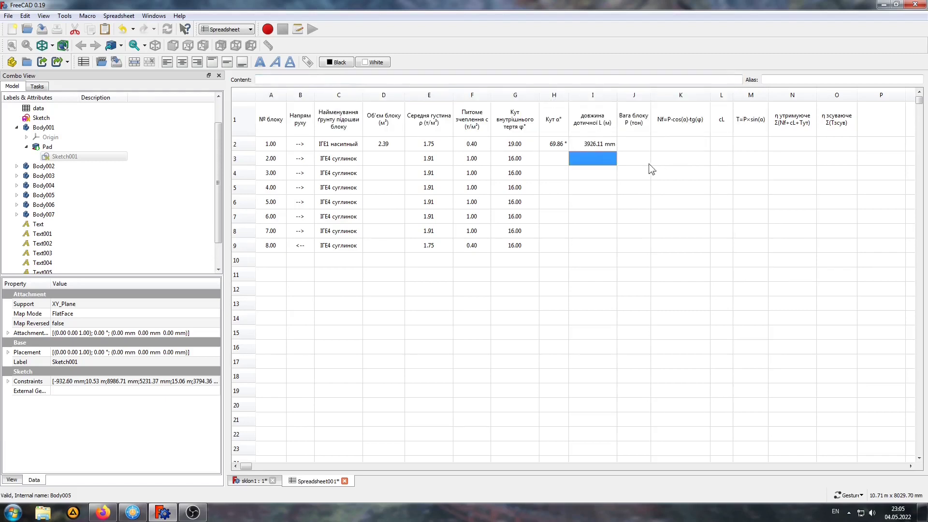
Convert the length in cell I2 to metres by dividing its formula by 1000mm, and center the cell horizontally
left_click(603, 143)
left_click(355, 80)
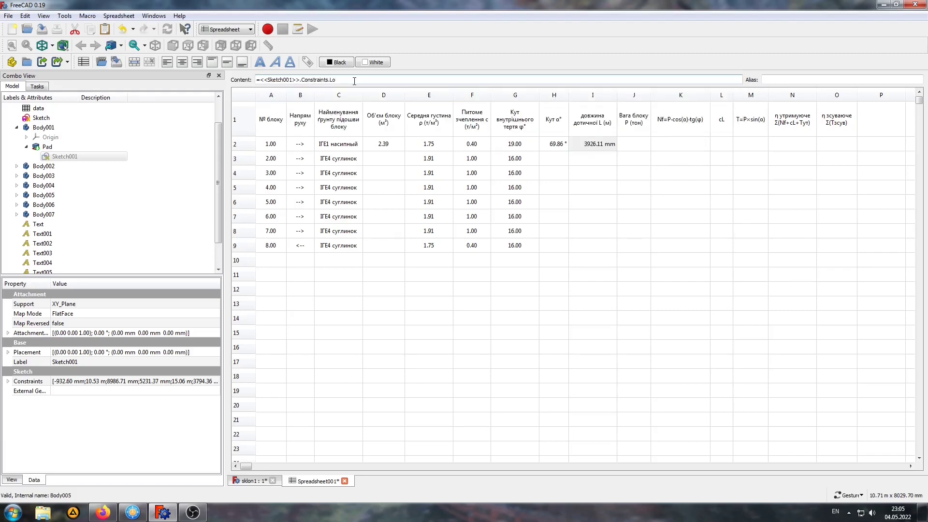
type("/1000mm")
key("Return")
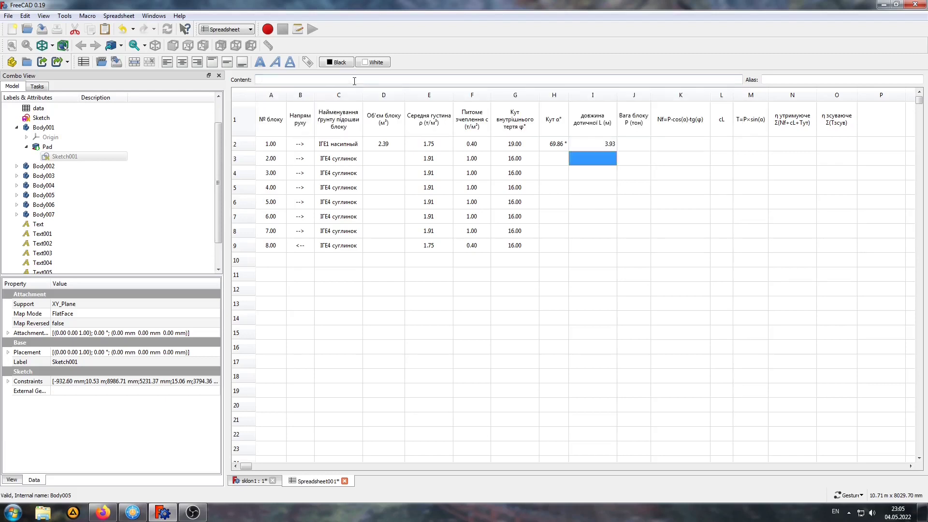
left_click(593, 143)
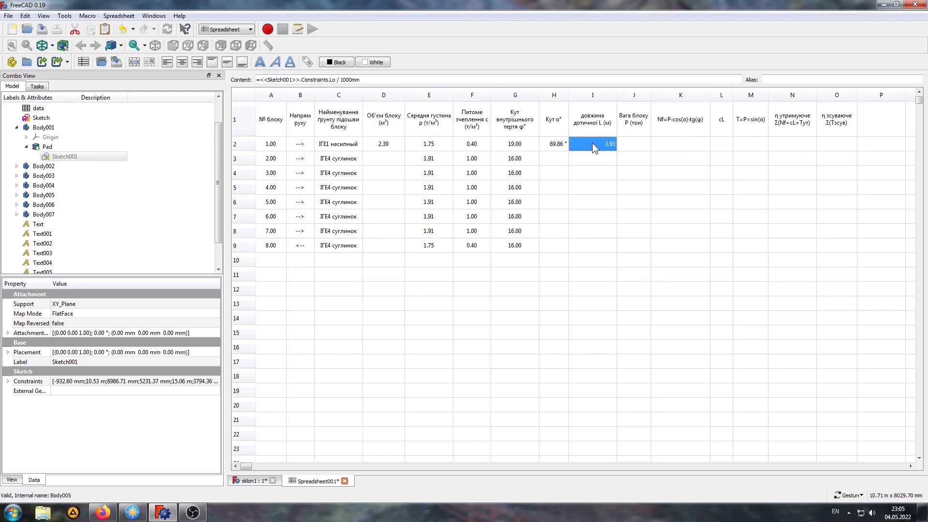
left_click(183, 63)
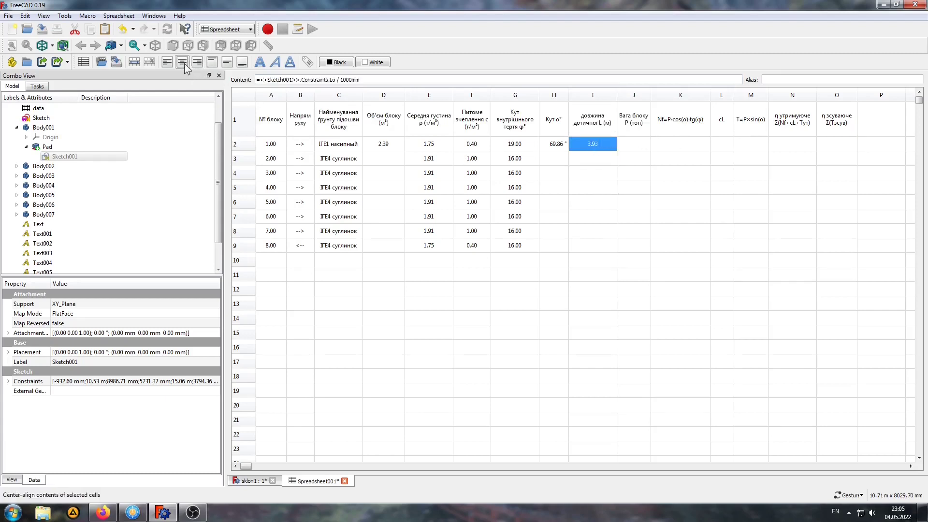
Calculate the first block's weight P in cell J2 from its volume and density with the formula =D2*E2
left_click(630, 147)
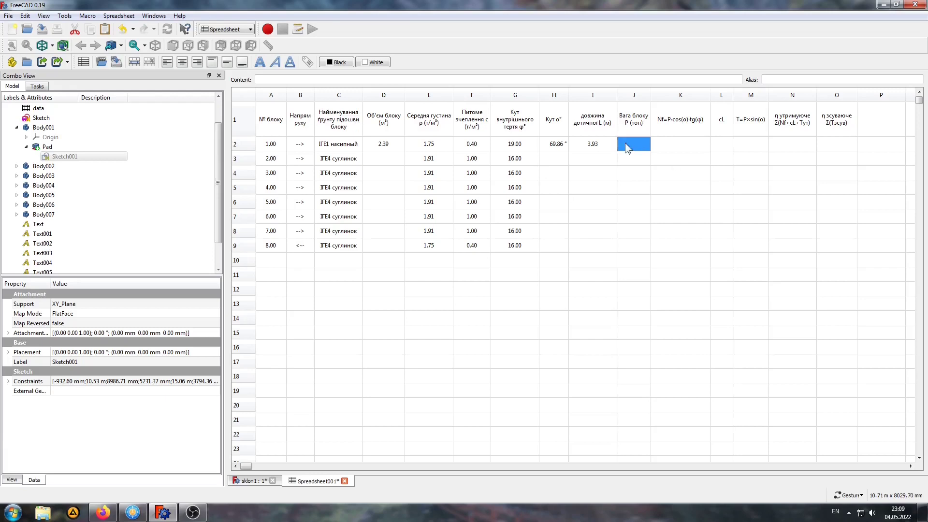
left_click(274, 79)
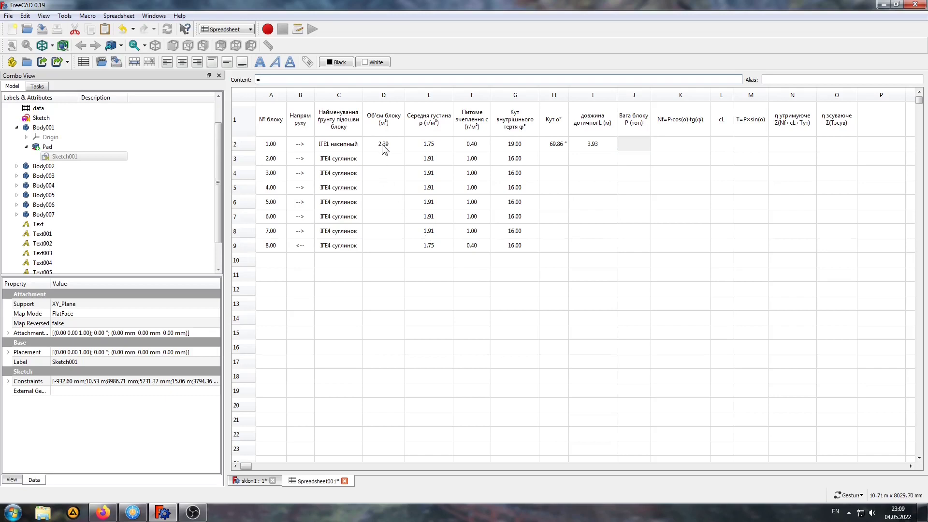
type("D")
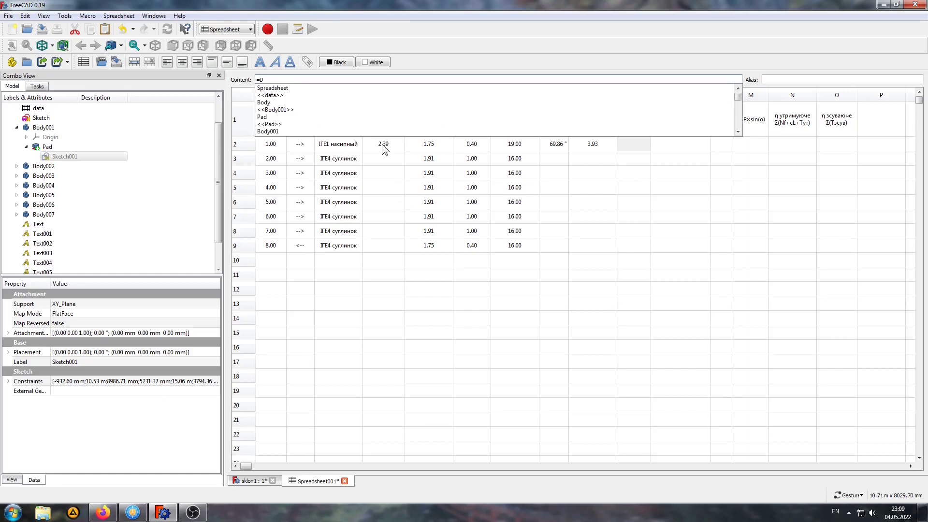
type("2*")
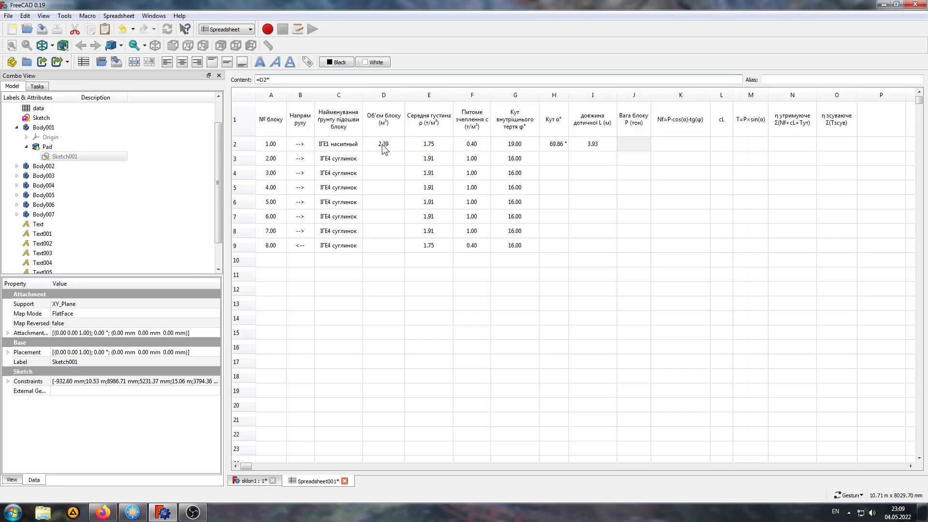
type("E2")
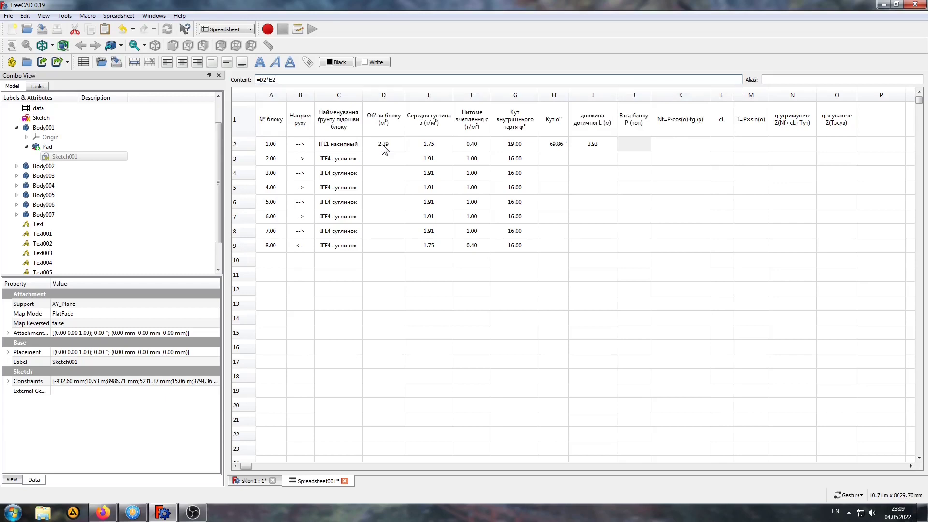
key("Return")
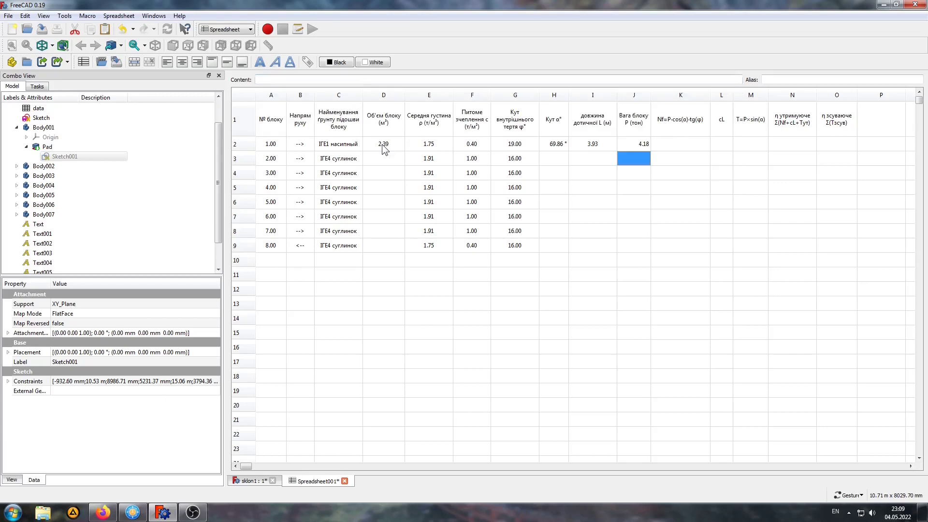
Calculate the first block's friction force Nf in cell K2 with the formula =J2*cos(H2)*tan(G2)
left_click(680, 141)
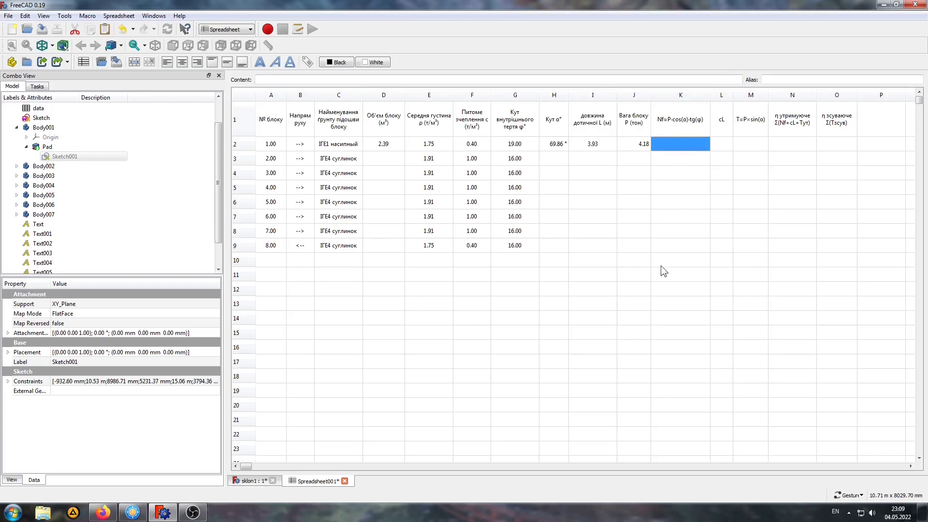
left_click(280, 79)
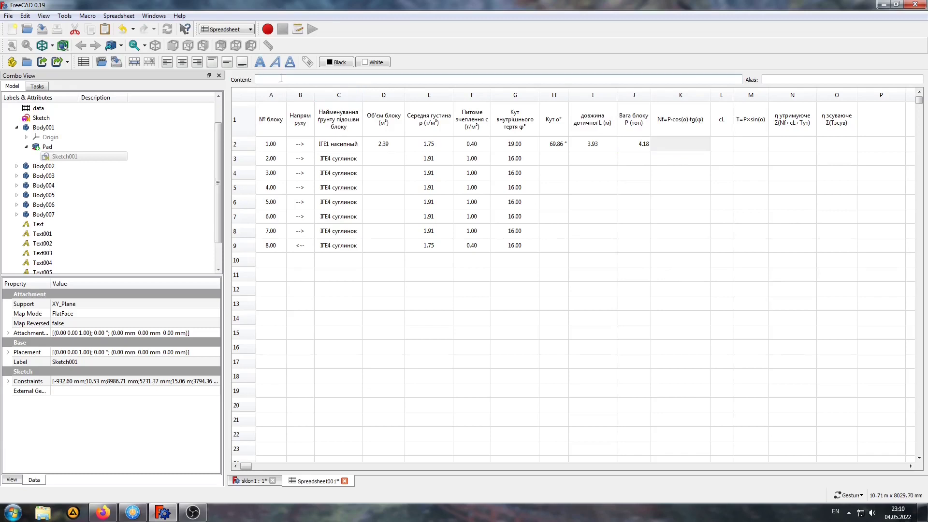
type("=J2")
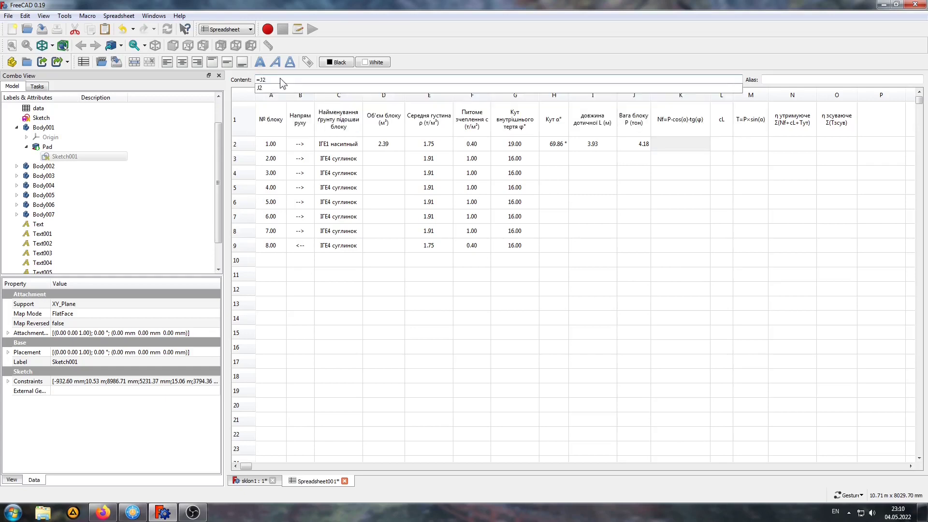
type("*cos")
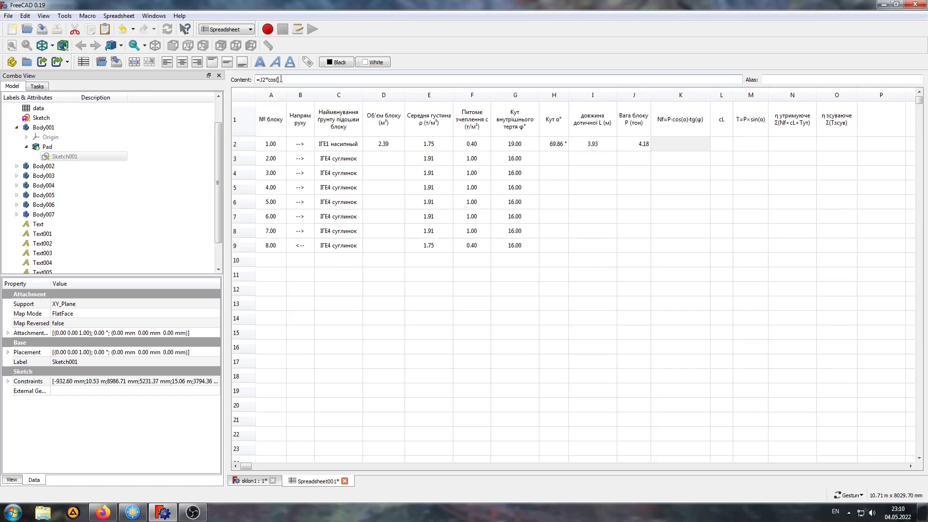
type("(H")
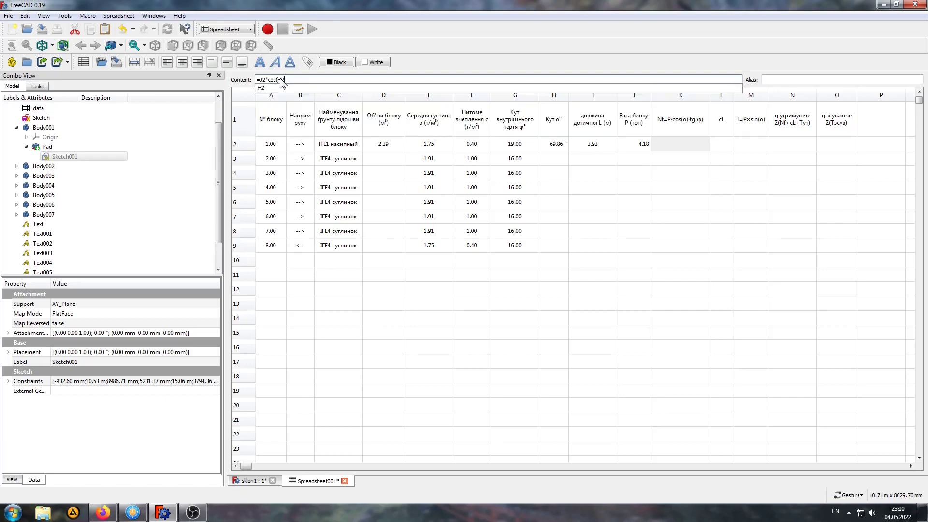
type("2)")
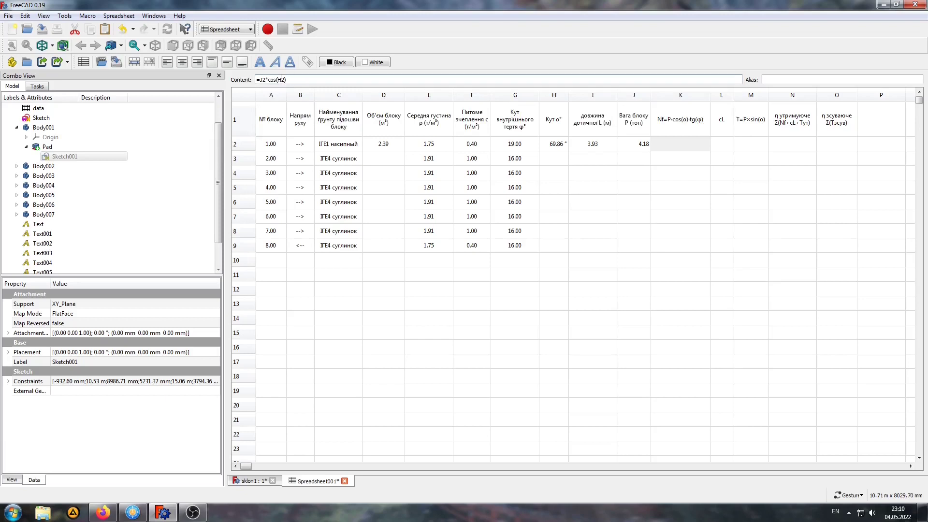
type("*tan(G2")
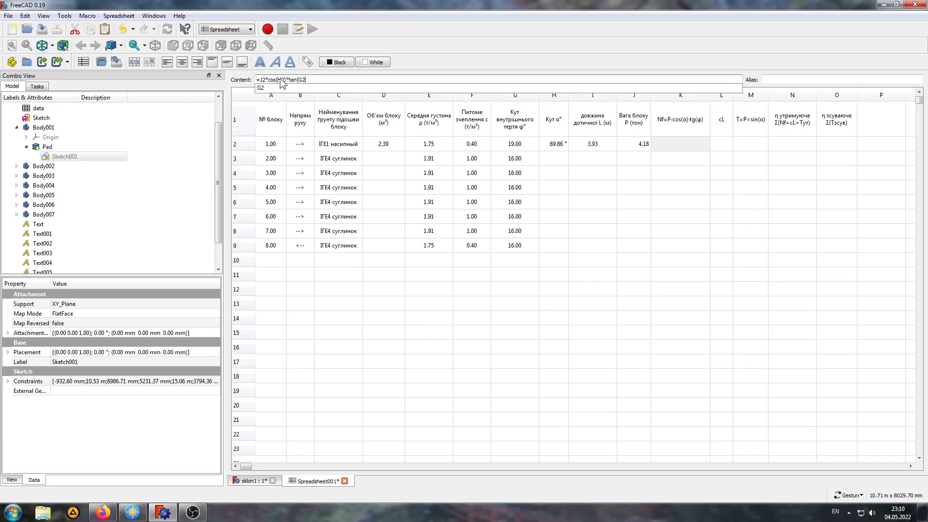
type(")")
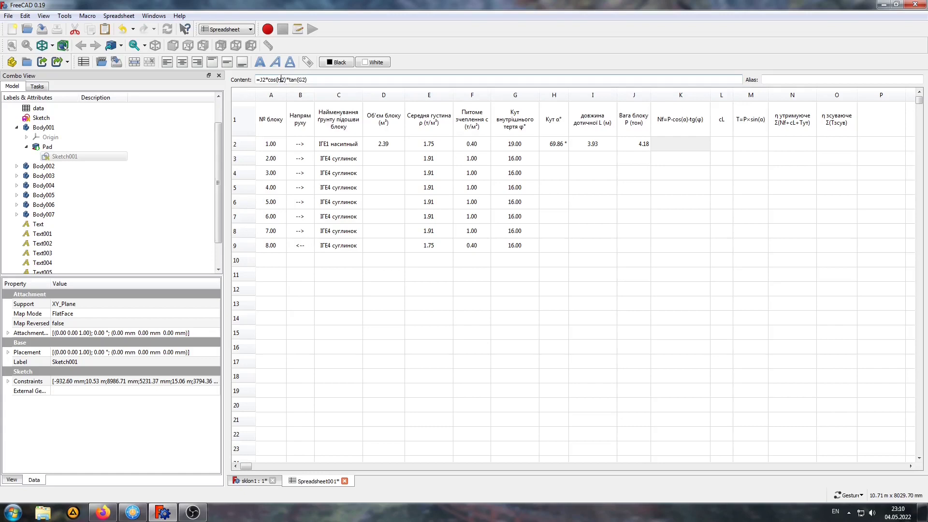
key("Return")
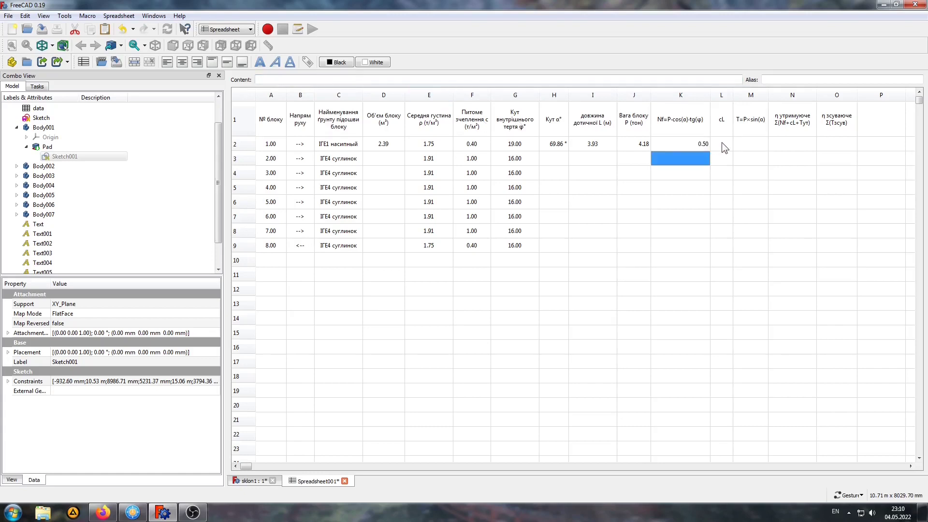
Calculate the first block's cohesion force cL in cell L2 with the formula =F2*I2
left_click(721, 143)
left_click(286, 80)
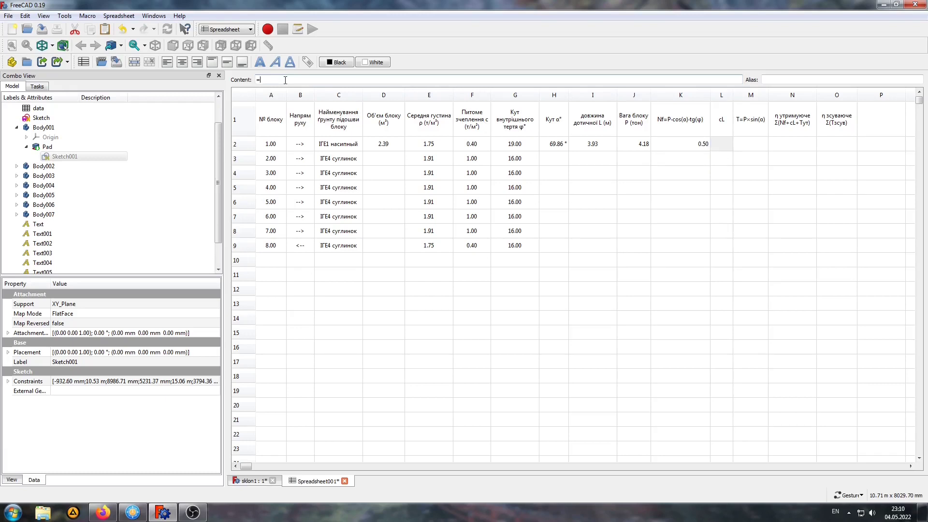
type("=F")
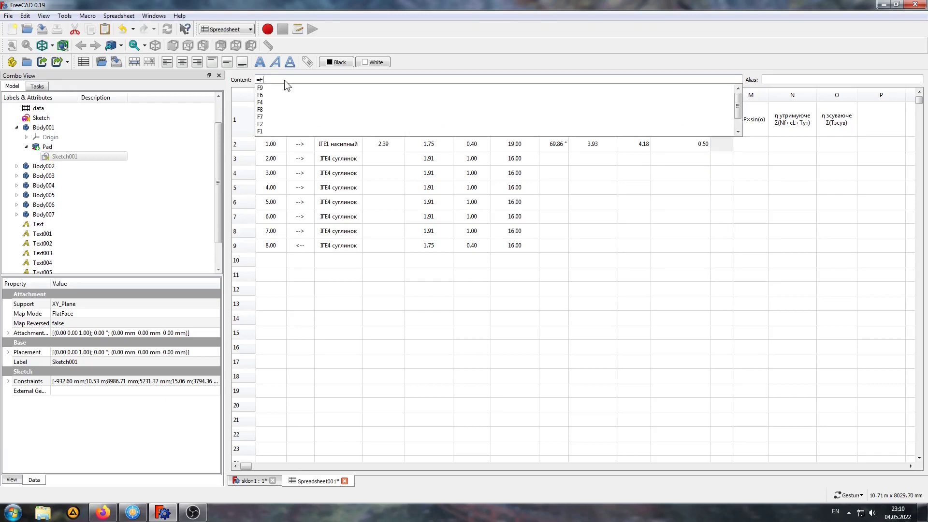
type("*")
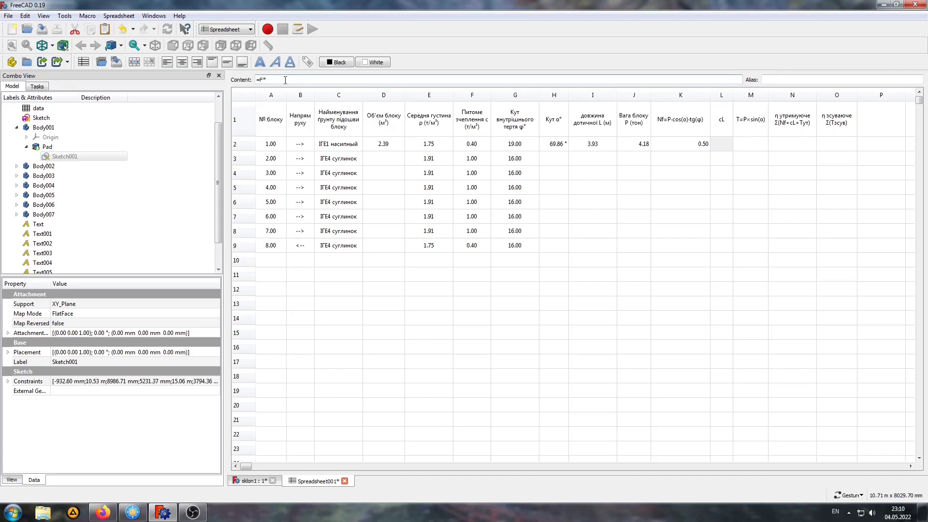
type("I2")
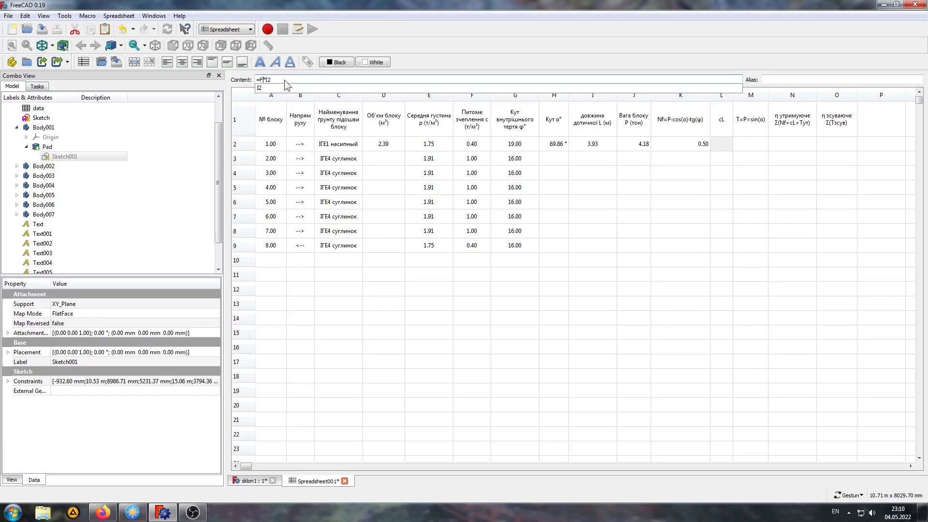
key("Left")
key("Left")
key("Left")
type("2")
key("Return")
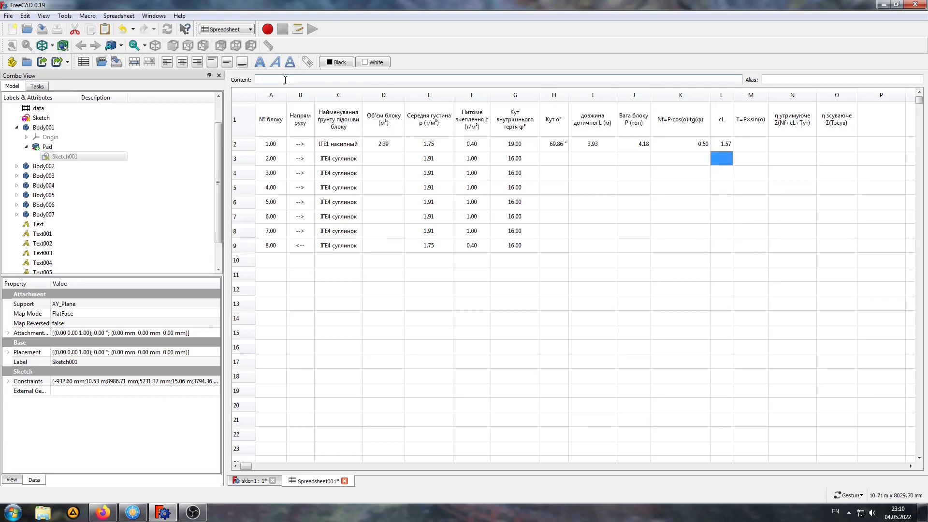
Calculate the first block's tangential force T in cell M2 with the formula =J2*sin(H2)
key("Right")
key("Up")
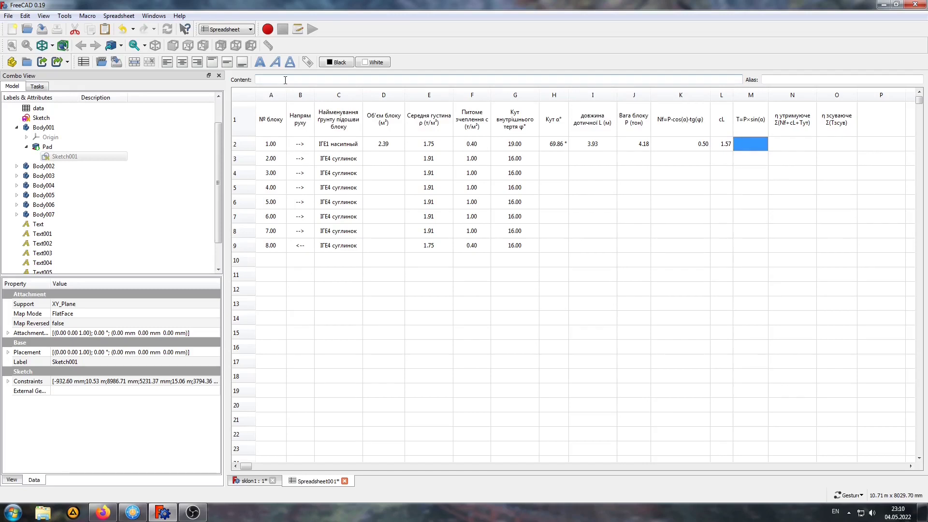
type("=J")
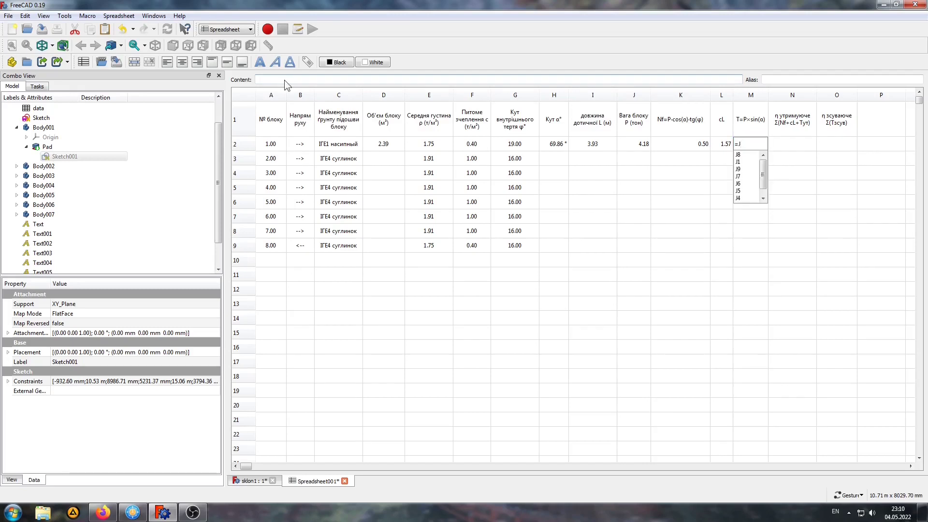
type("2")
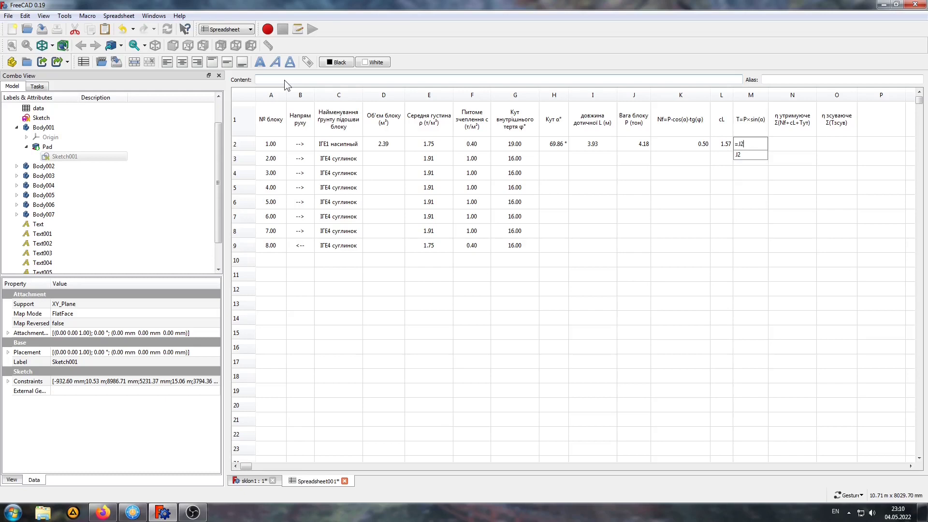
type("*sin(H")
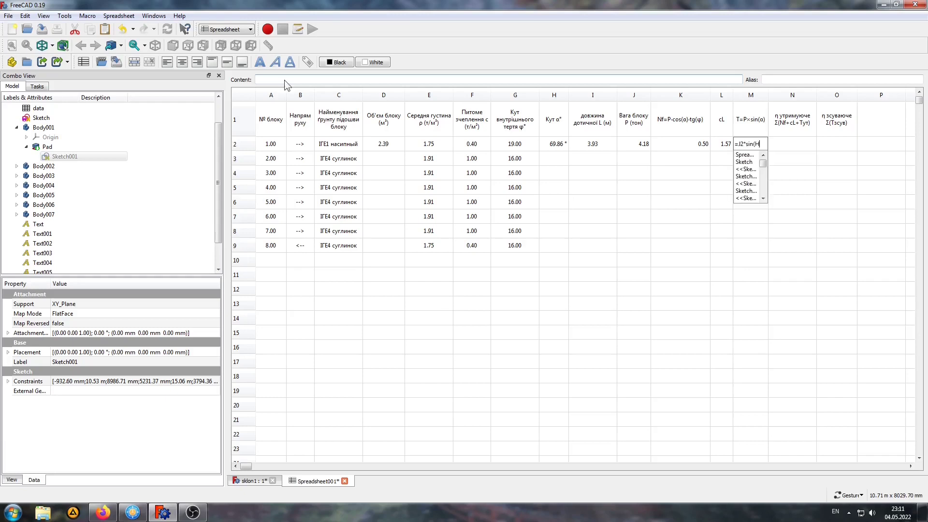
type("2)")
key("Return")
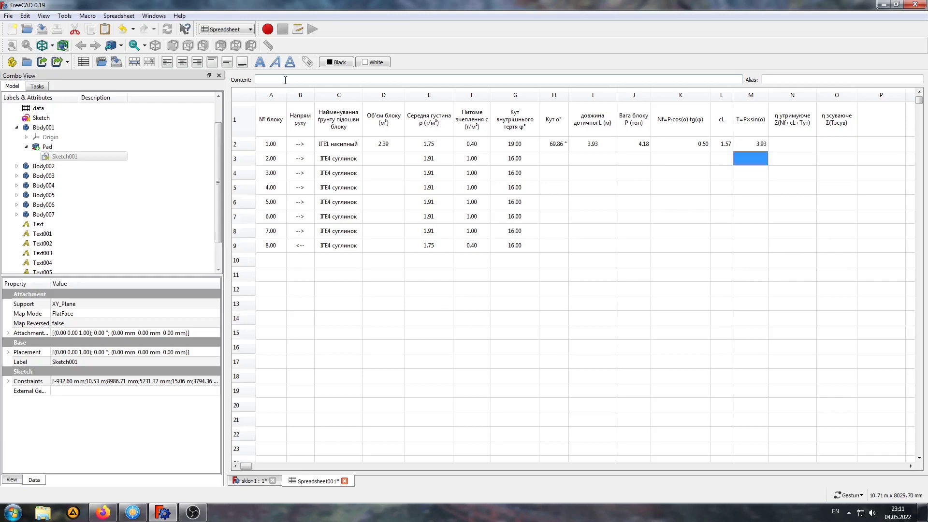
Add up the first block's holding forces in cell N2 with the formula =K2+L2
key("Right")
key("Up")
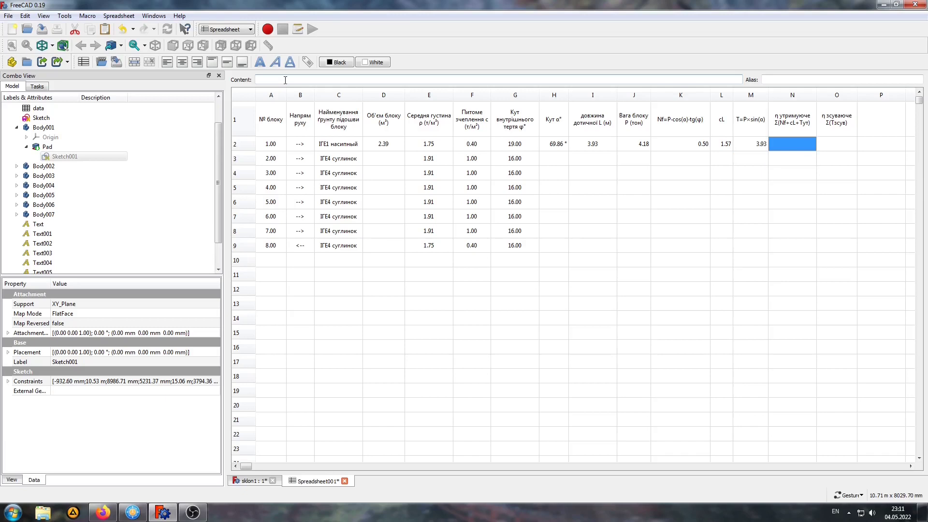
type("=")
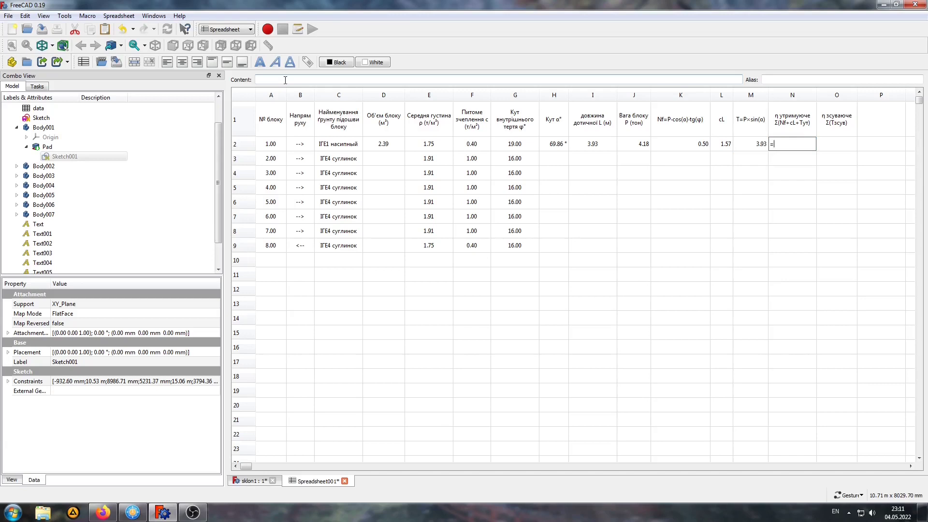
type("K2")
type("+L2")
key("Escape")
key("Return")
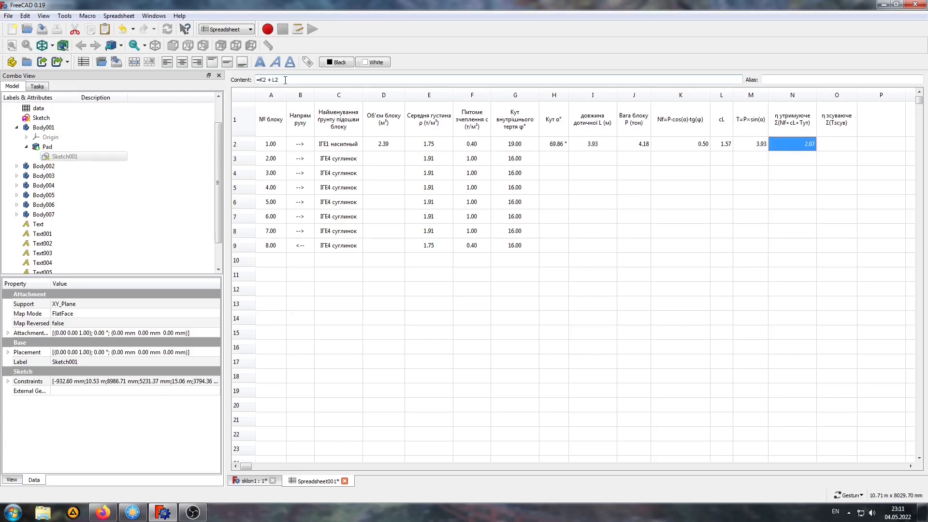
Set the first block's shearing force in cell O2 with the formula =M2
key("Right")
type("=")
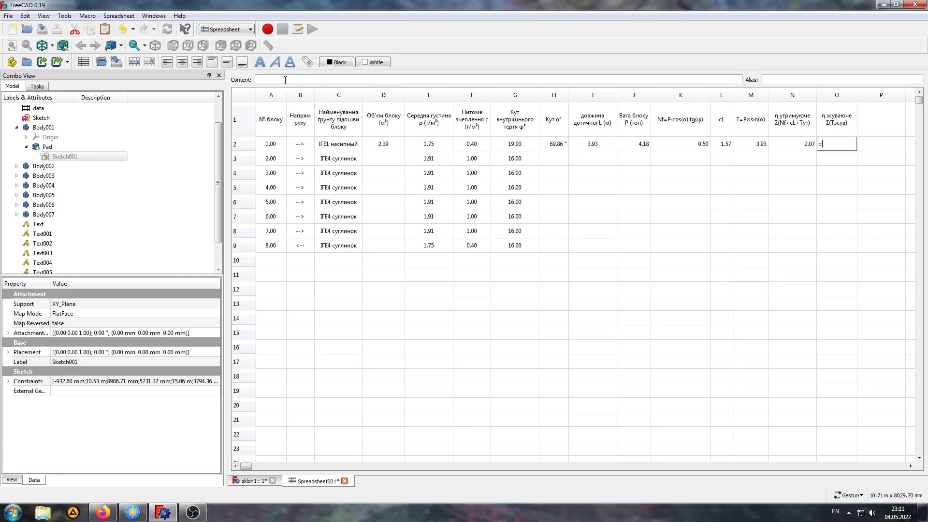
type("M2")
key("Return")
key("Return")
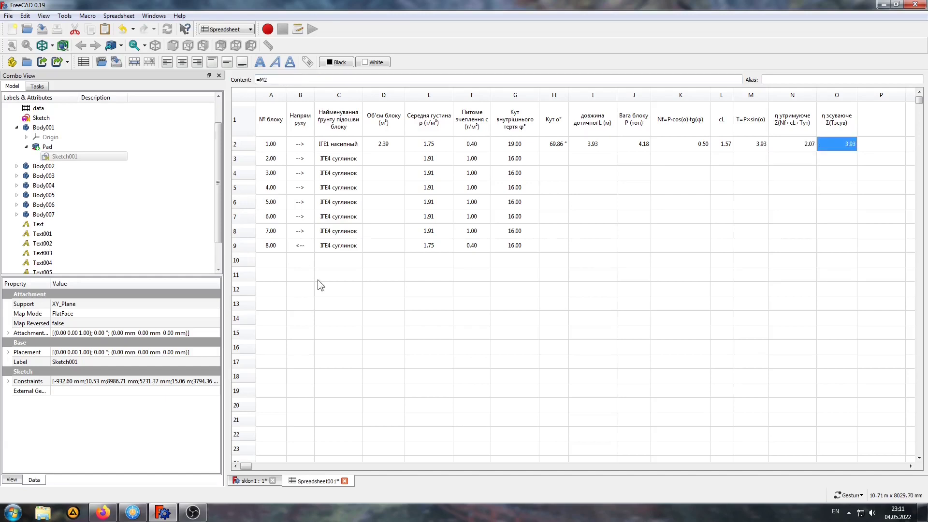
left_click(382, 163)
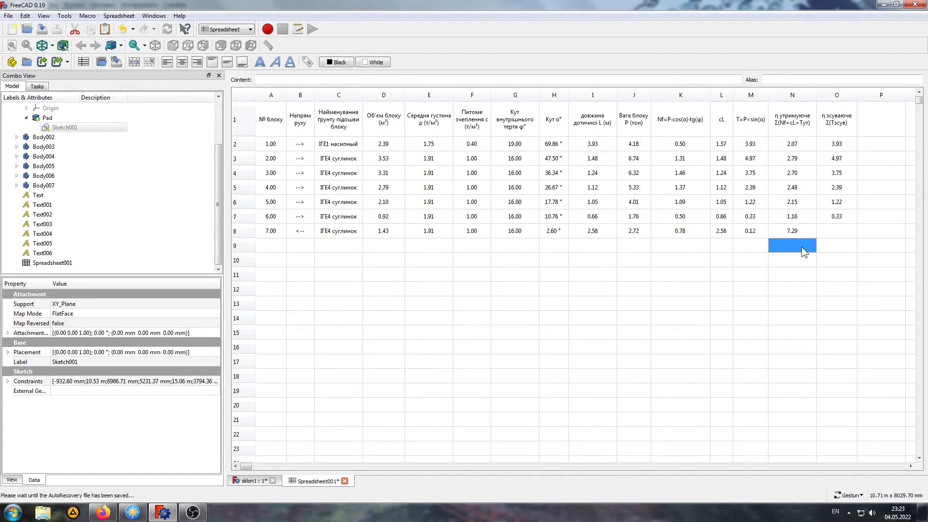
Total the holding forces of all seven blocks in cell N9 with the formula =sum(N2:N8)
left_click(269, 78)
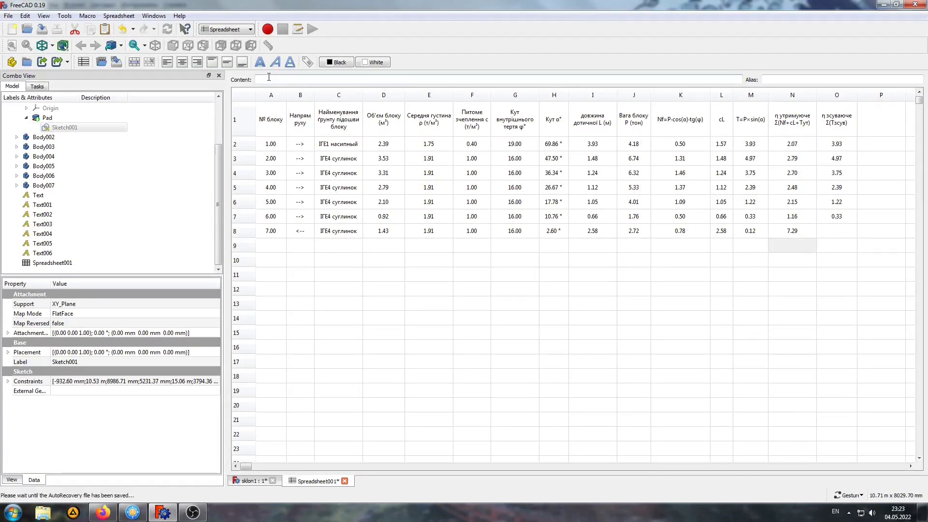
type("sum(")
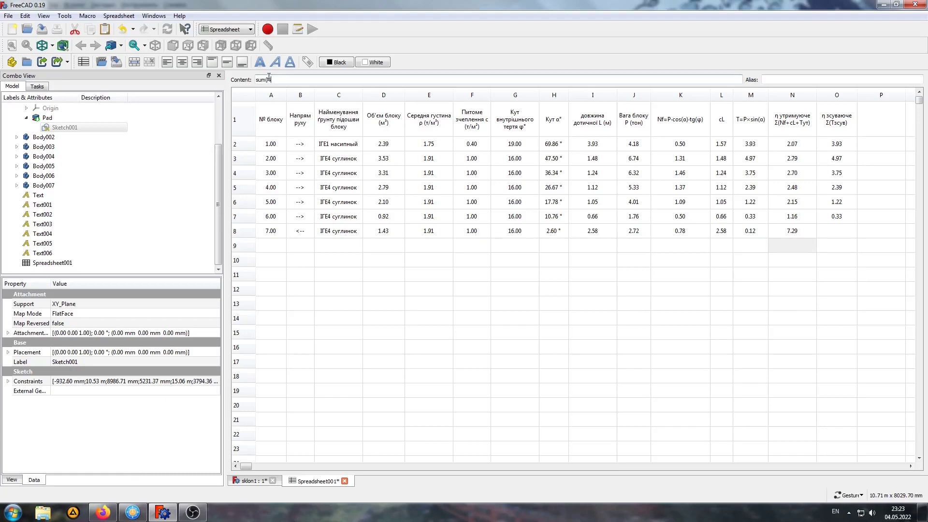
type("N2:N8")
key("Return")
key("Up")
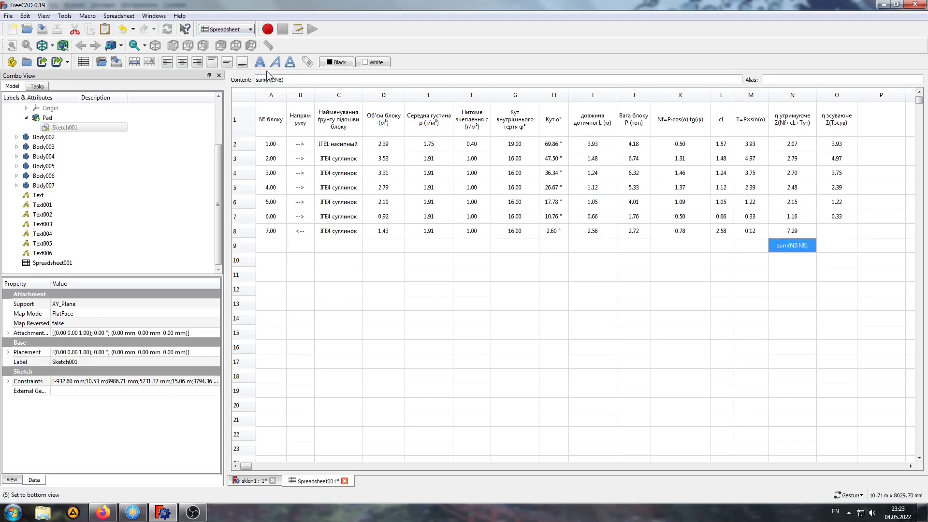
left_click(257, 80)
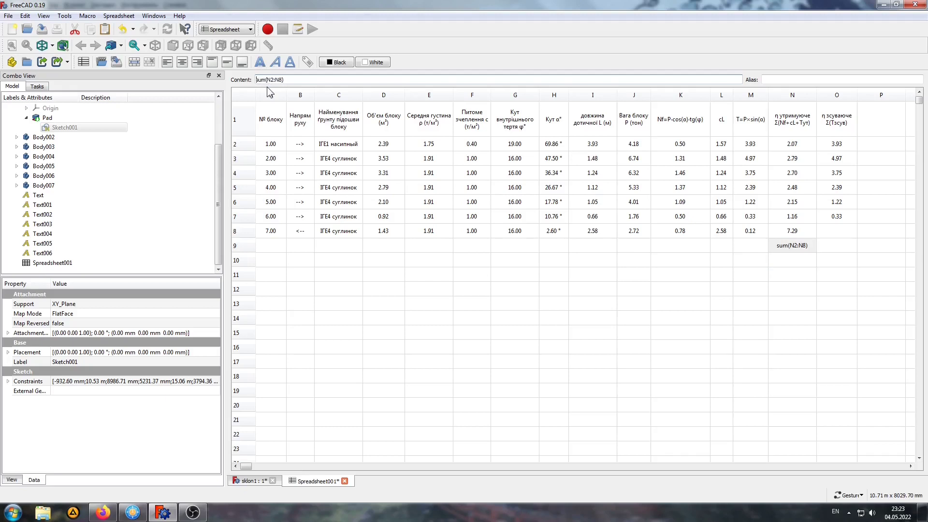
key("Return")
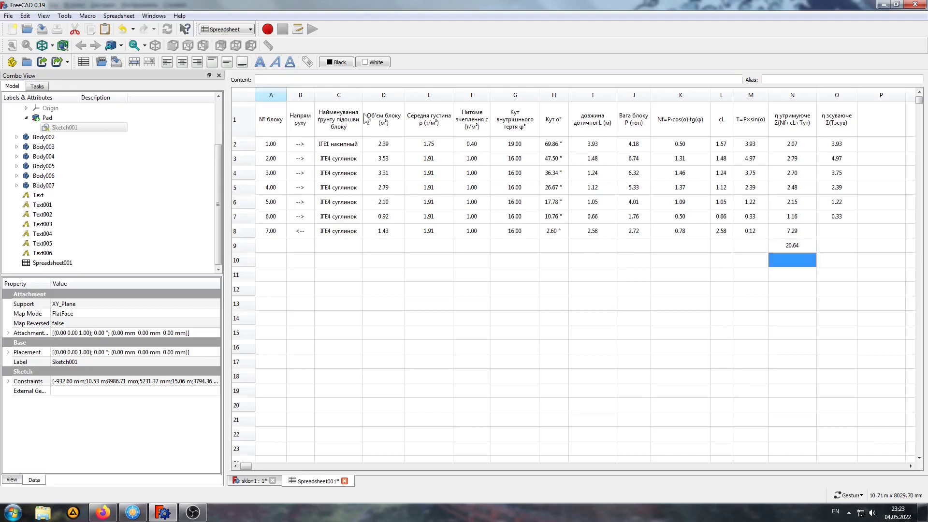
Enter the formula =sum(O2:O8) in cell O9 to total the shearing forces
left_click(836, 243)
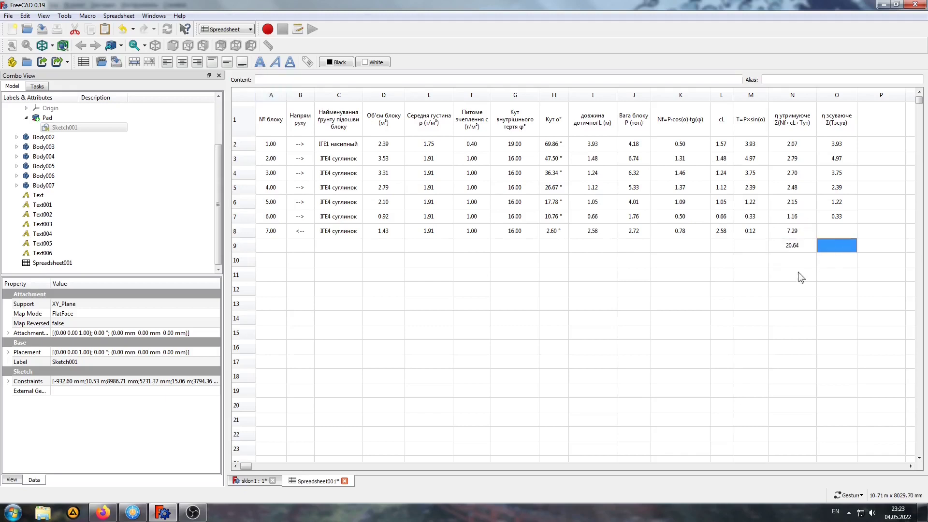
left_click(277, 80)
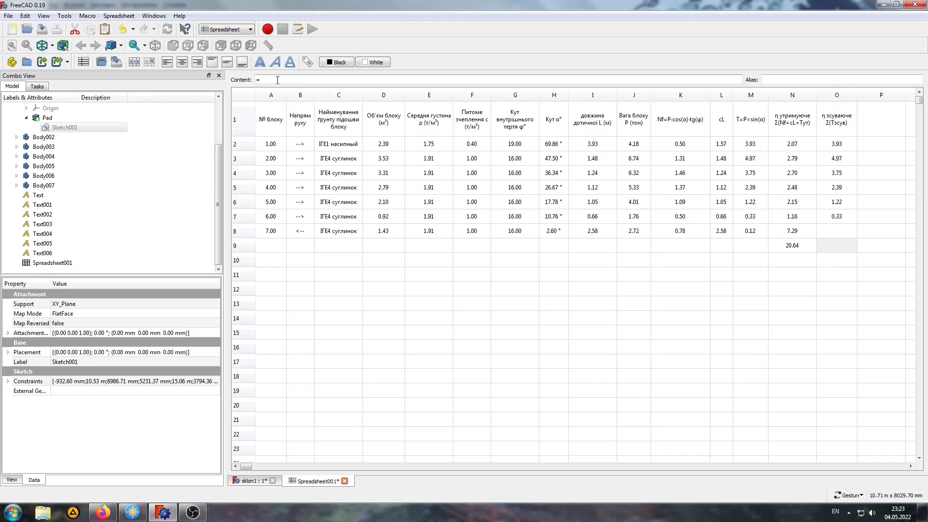
type("=sum(O")
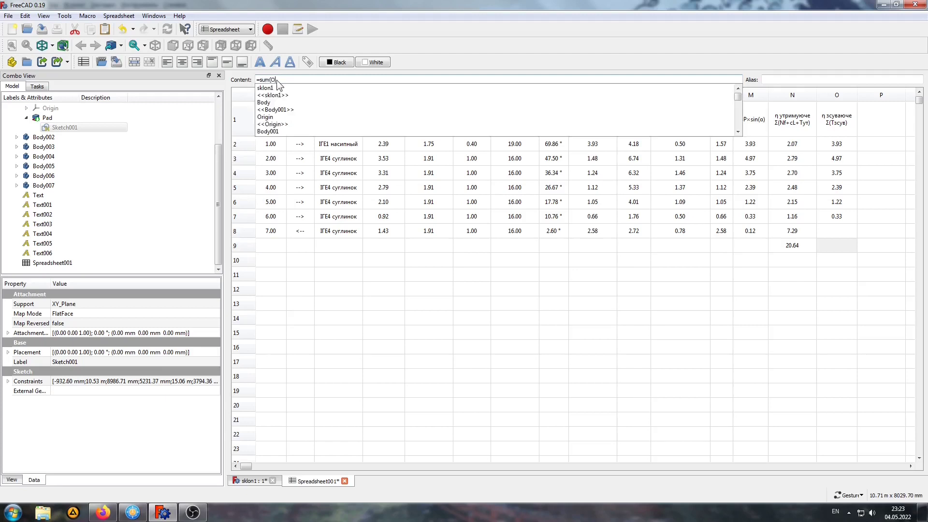
type("2")
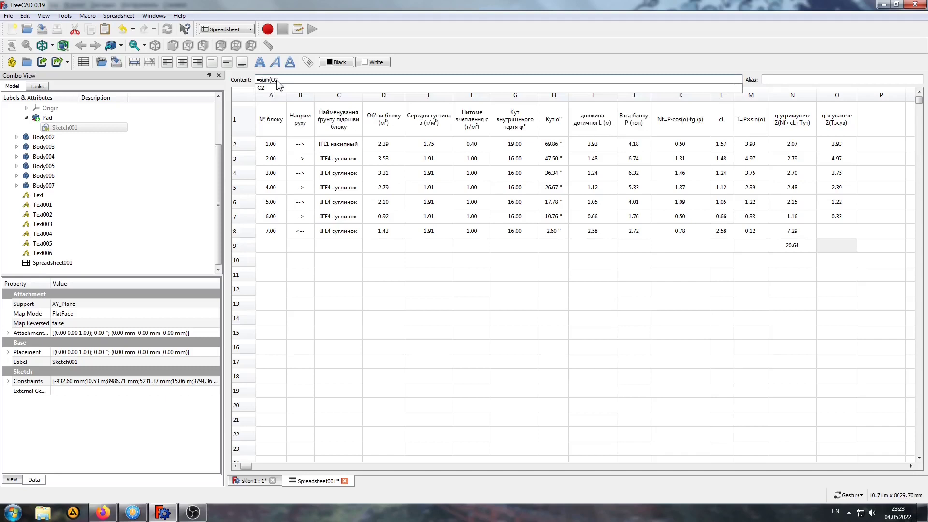
left_click(279, 87)
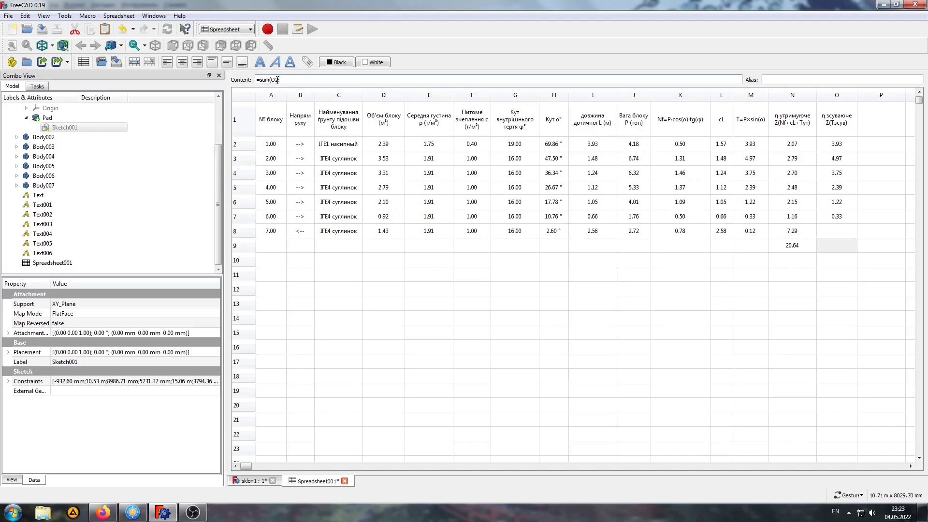
type(":O")
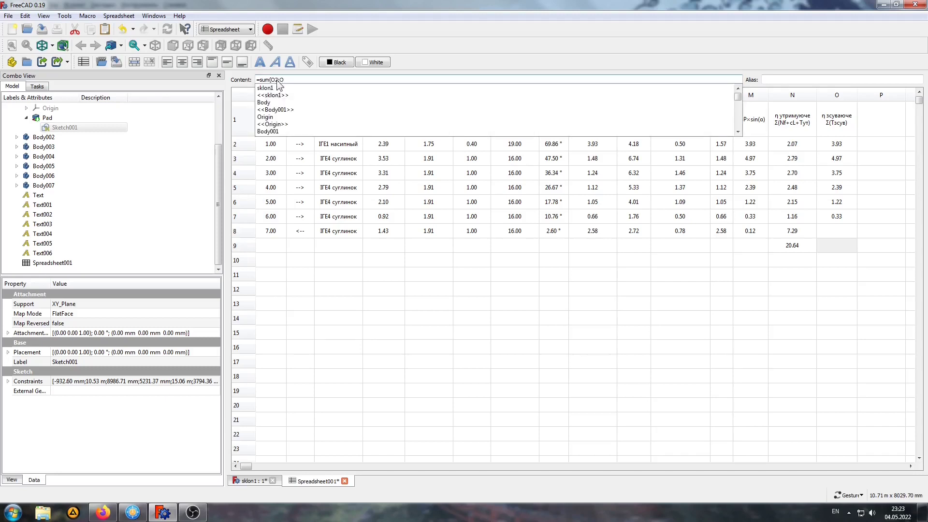
type("8")
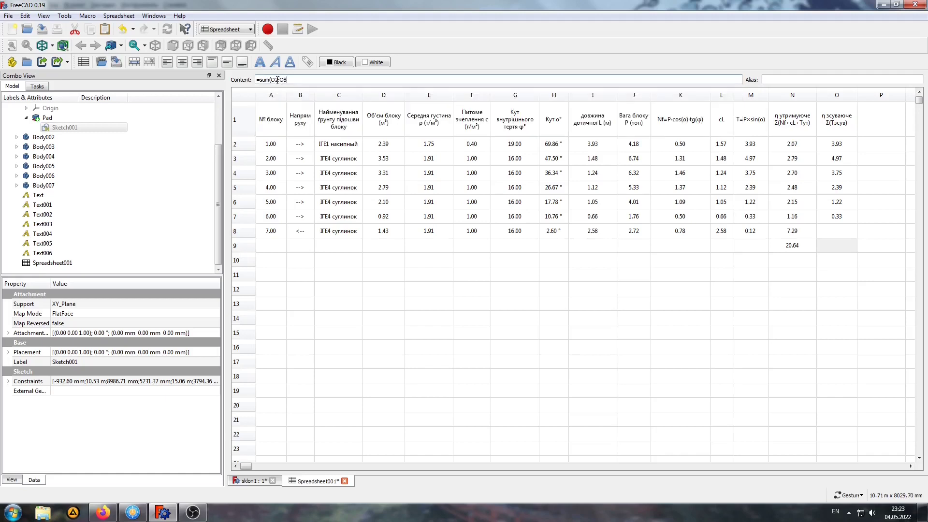
key("Return")
key("Up")
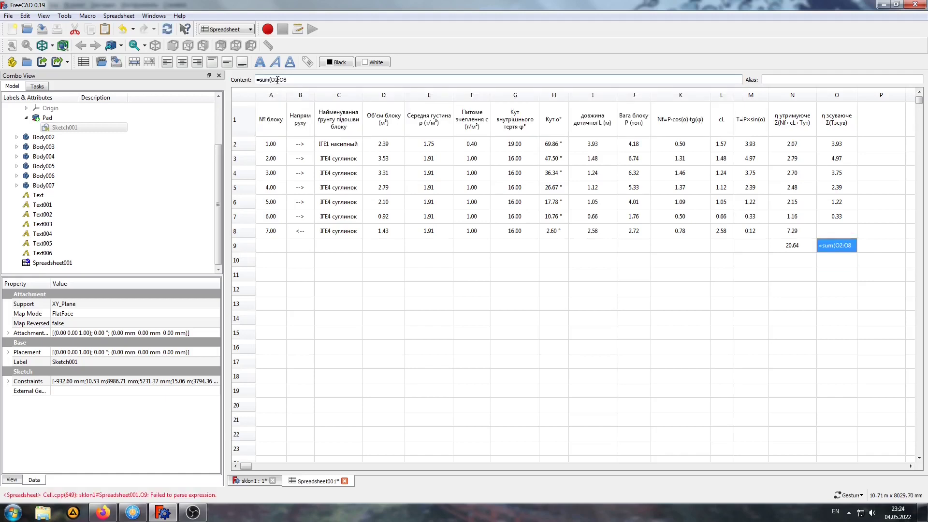
left_click(292, 80)
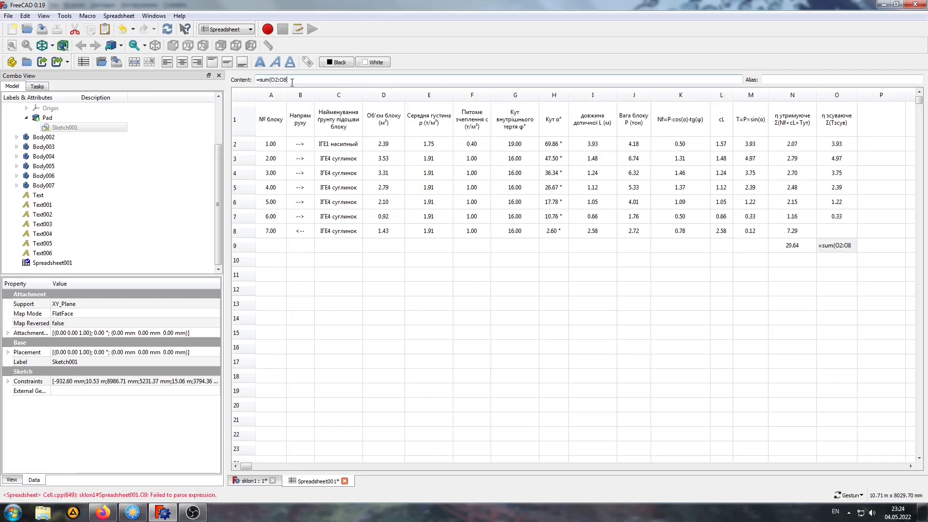
type(")")
key("Return")
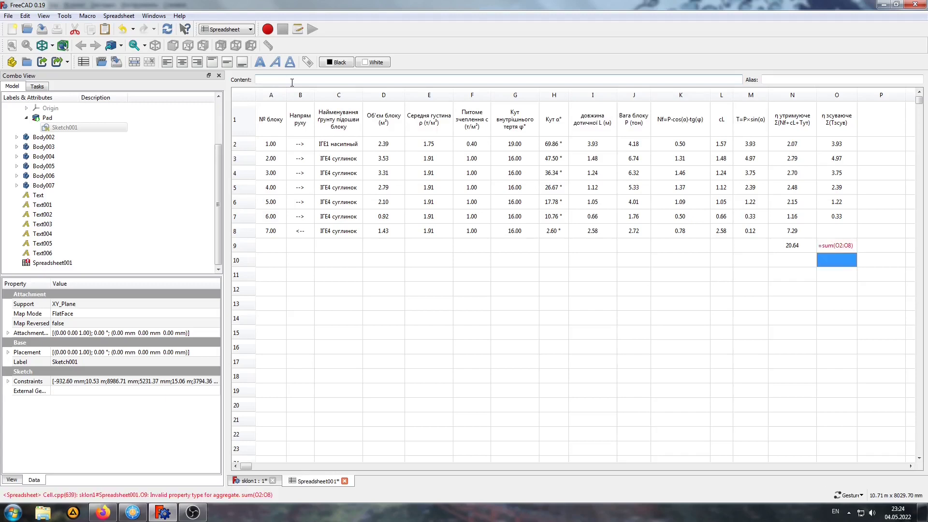
Change the shearing force total in O9 to =sum(O2:O7) and center-align both totals in N9:O9
key("Up")
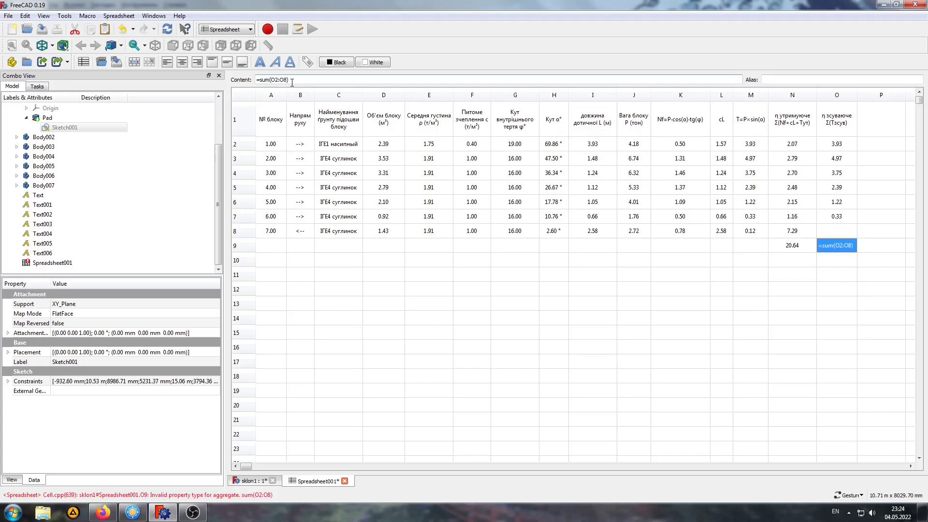
left_click(292, 80)
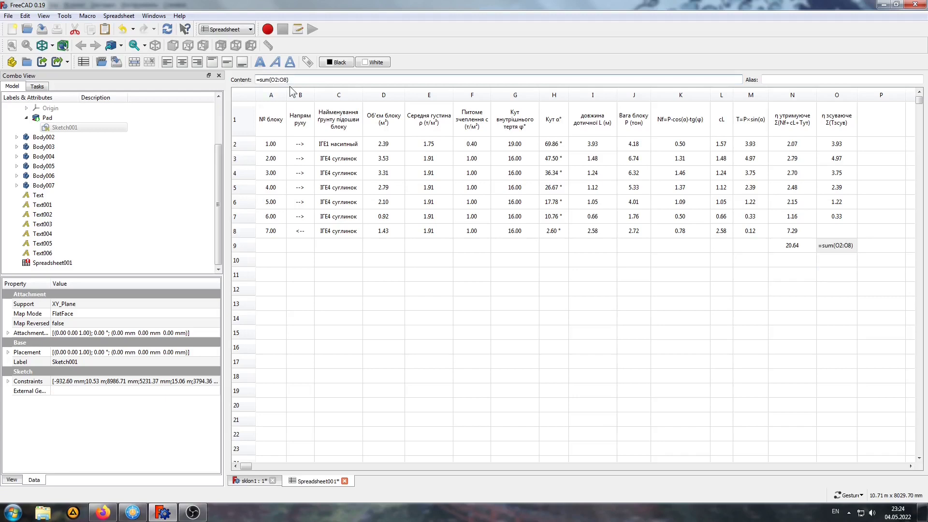
key("Return")
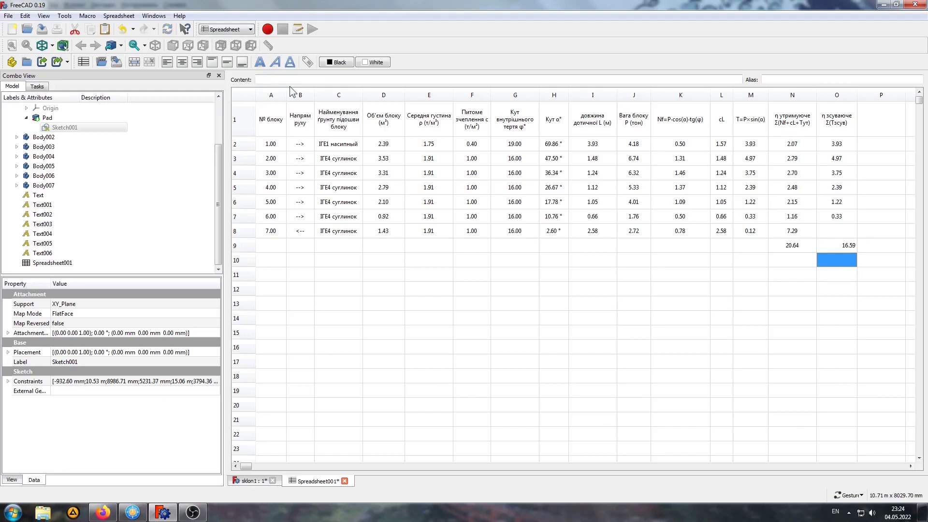
left_click_drag(792, 245, 834, 249)
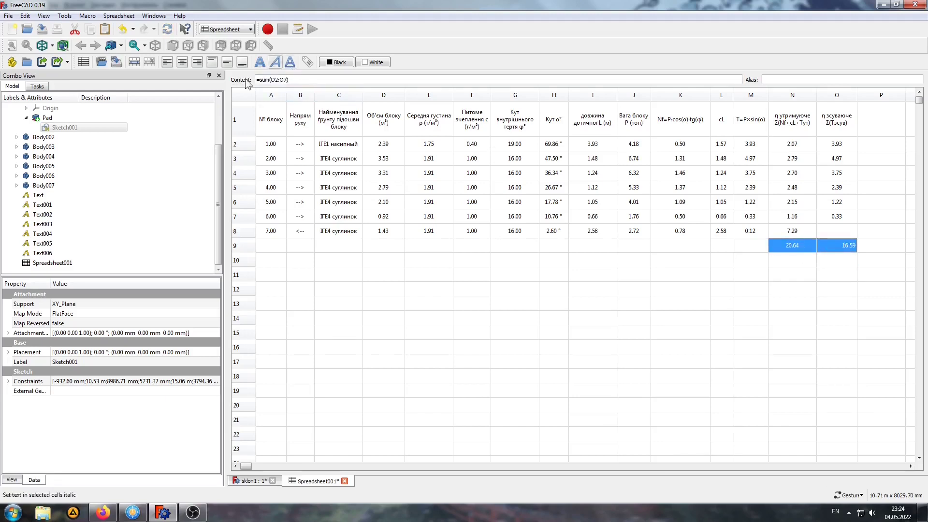
left_click(182, 62)
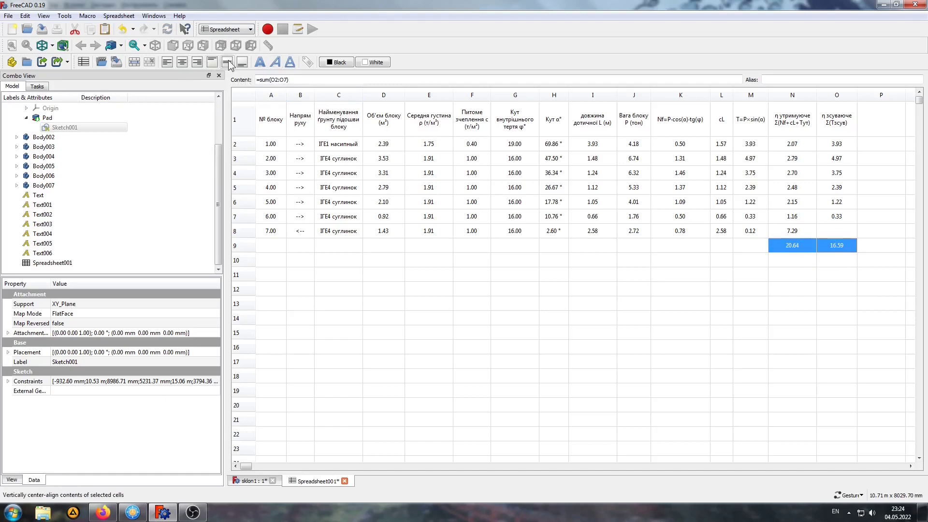
Label cell N10 with "k=" and right-align the text
left_click(786, 263)
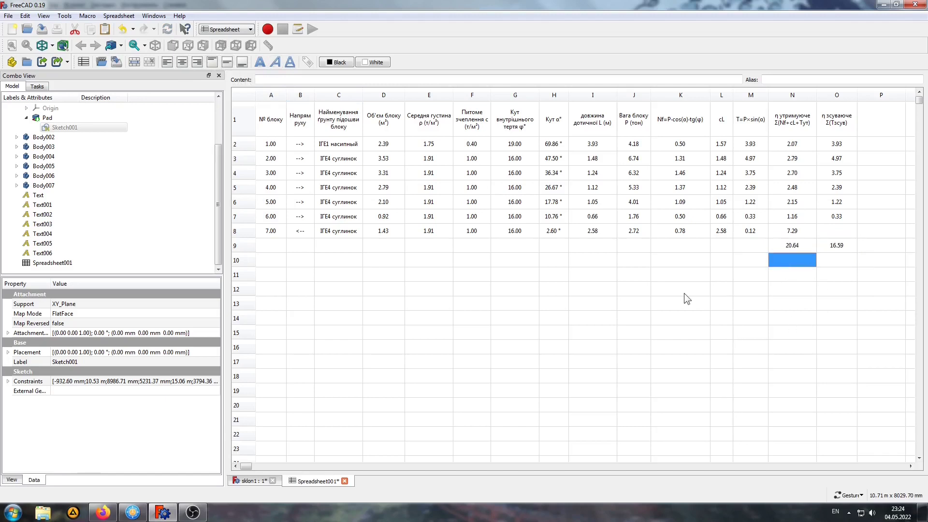
left_click(293, 80)
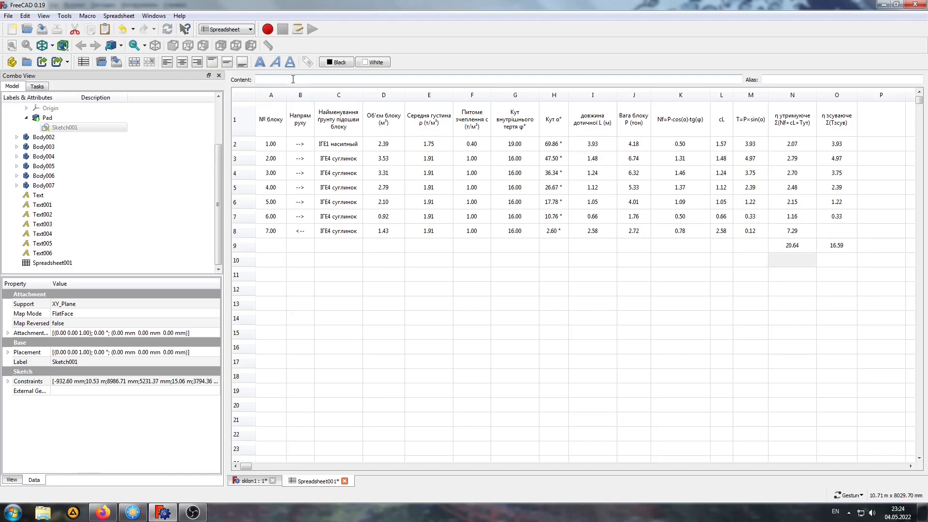
type("k=")
key("Return")
left_click(812, 257)
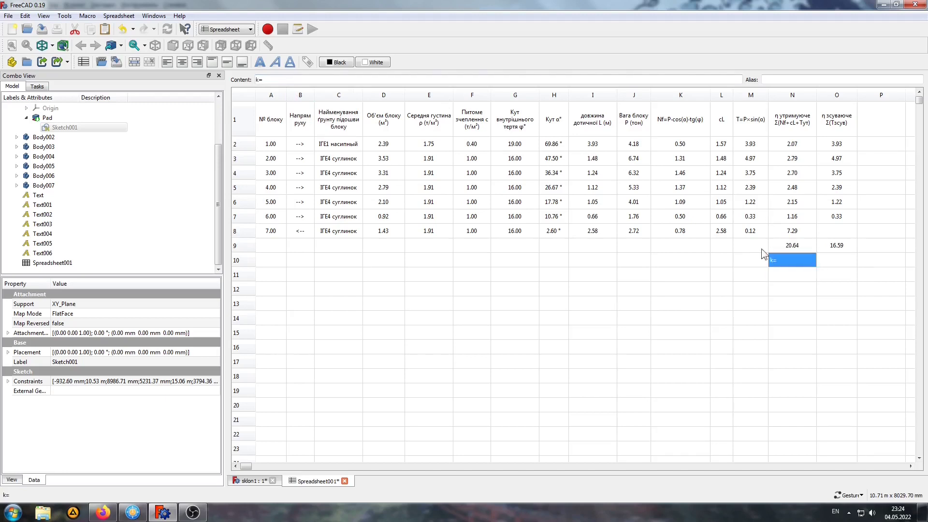
left_click(198, 63)
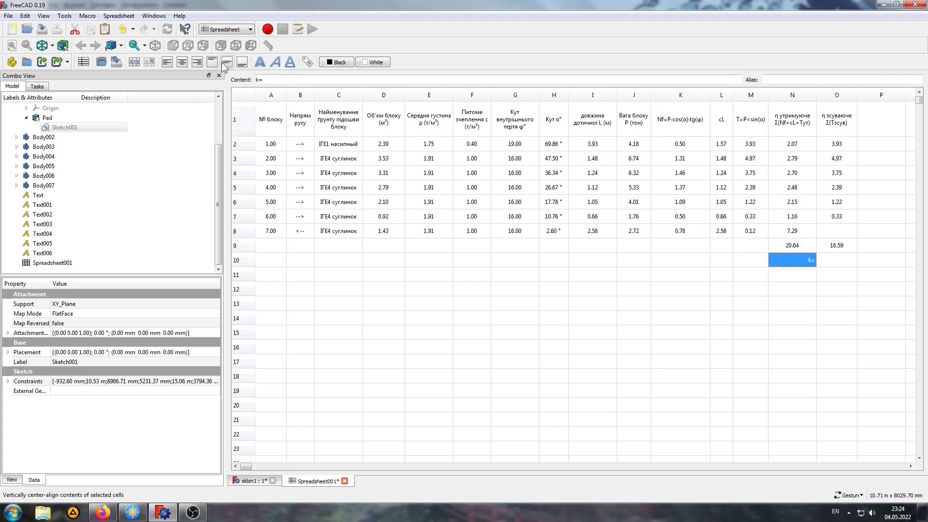
Calculate the stability coefficient in cell O10 with the formula =N9/O9 and center-align it
left_click(835, 260)
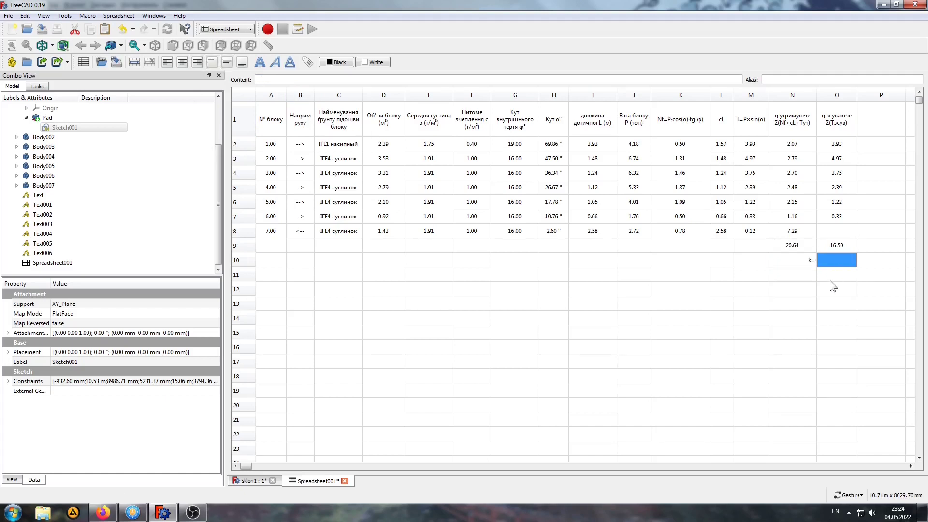
type("=N9")
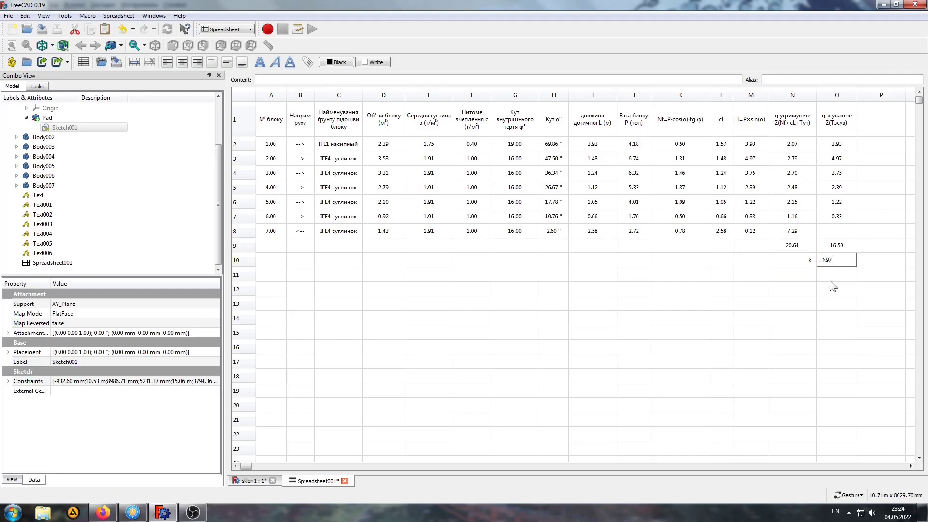
type("/O9")
key("Return")
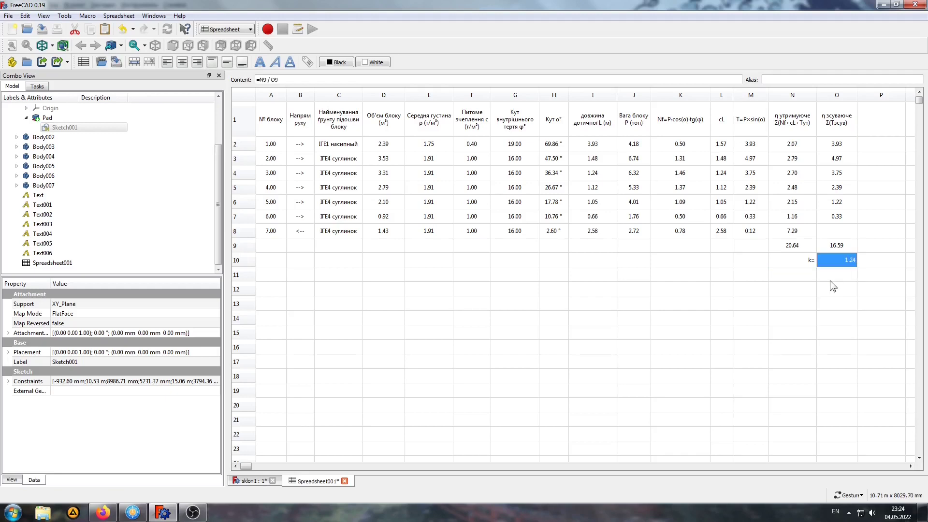
left_click(182, 62)
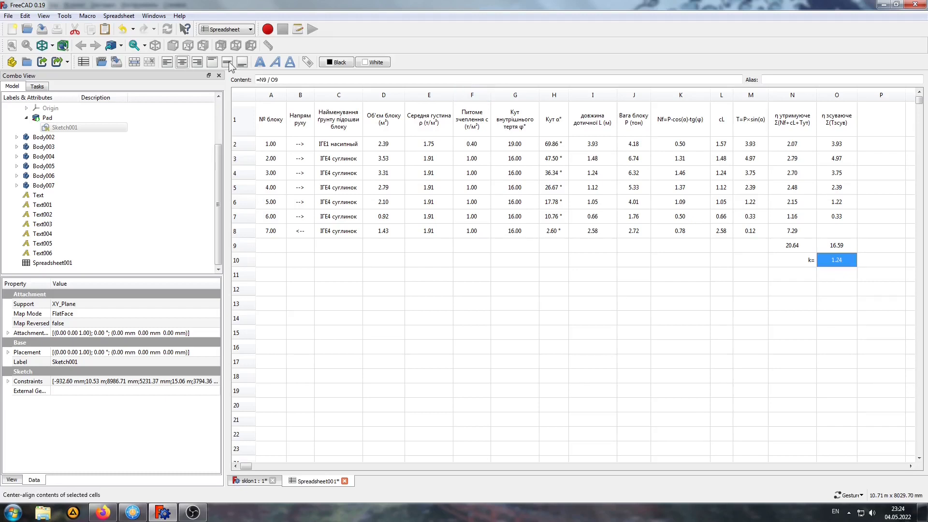
left_click(846, 279)
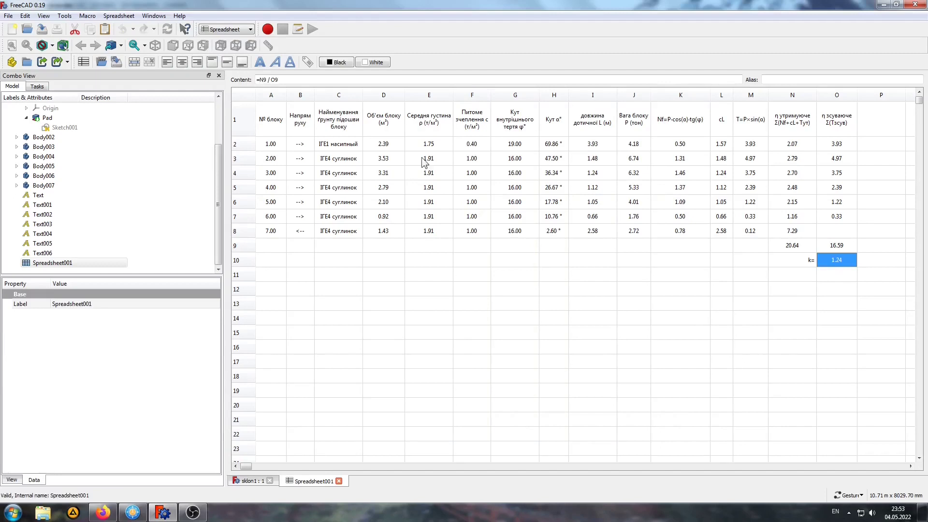
Set block 7's average density in E8 to 1.75 and its base soil name in C8 to "ІГЕ1 насипный"
left_click(428, 145)
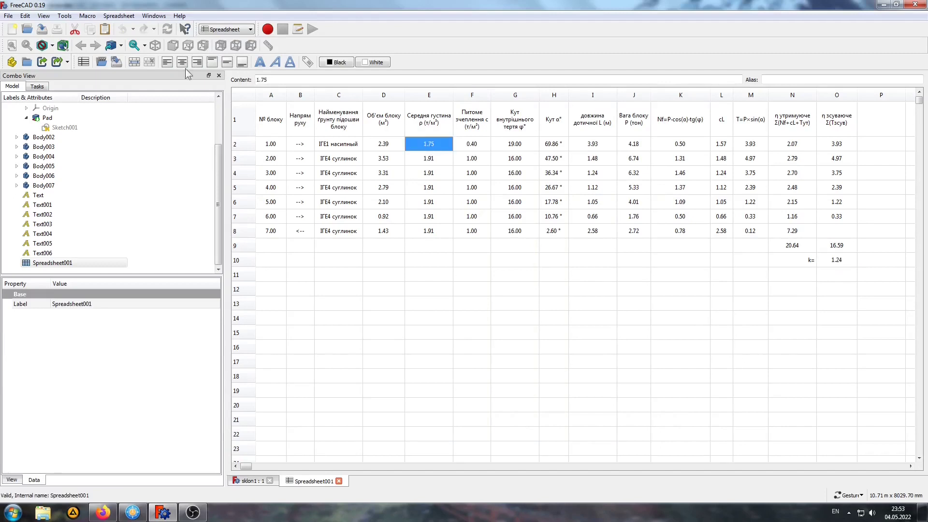
left_click(411, 231)
type("1.75")
left_click(339, 145)
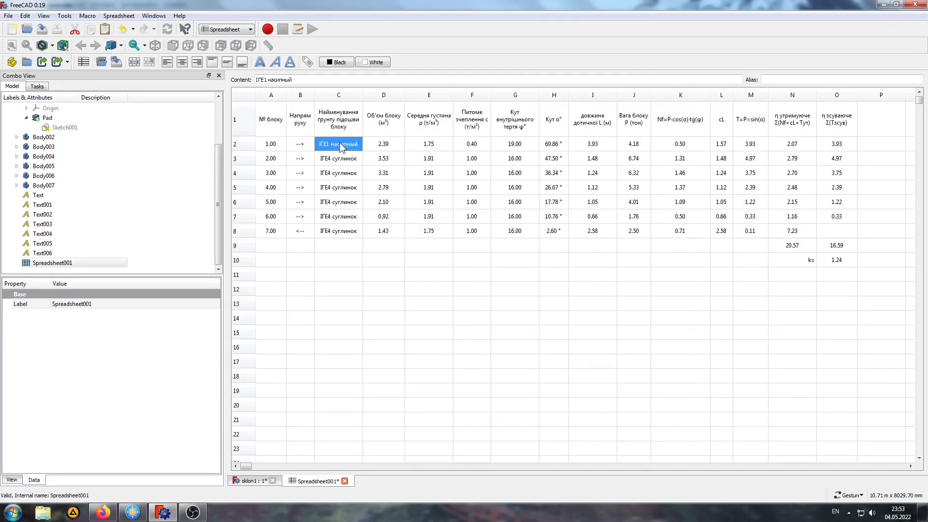
left_click(335, 232)
type("ІГЕ1 насипный")
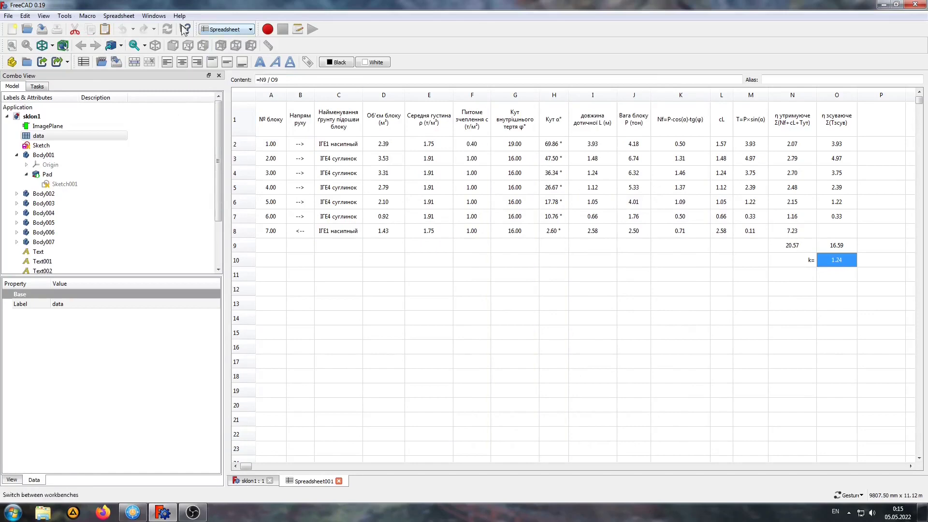
Tile the spreadsheet and the slope model side by side, narrowing the spreadsheet to its force columns and widening the model view
left_click(153, 16)
left_click(160, 52)
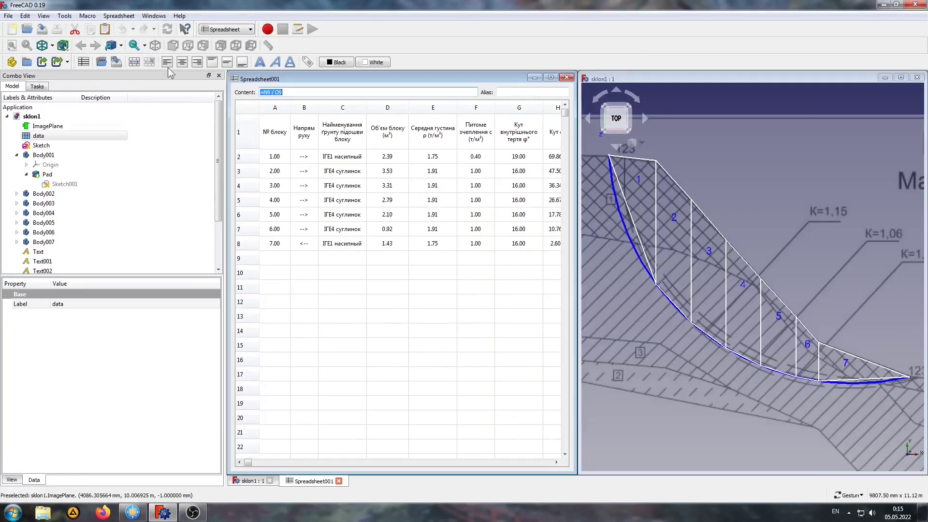
left_click_drag(250, 465, 252, 467)
left_click_drag(576, 347, 508, 347)
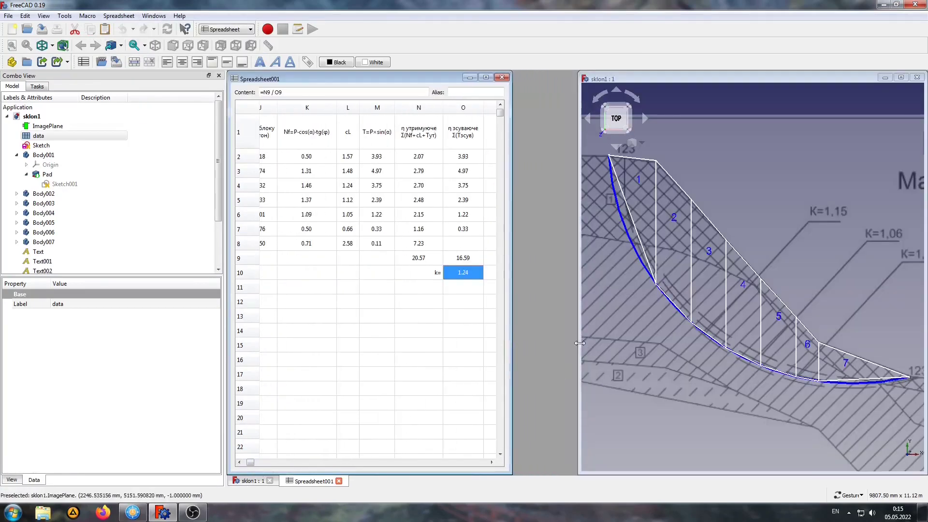
left_click_drag(580, 347, 514, 347)
scroll(581, 347, "down", 3)
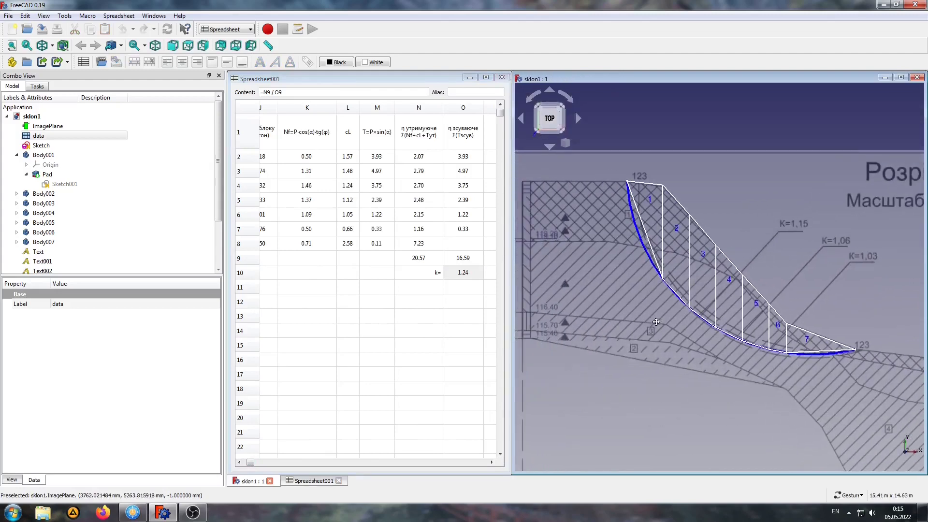
Show the force columns up to P and open the data spreadsheet over the empty rows below the stability coefficient
left_click(491, 463)
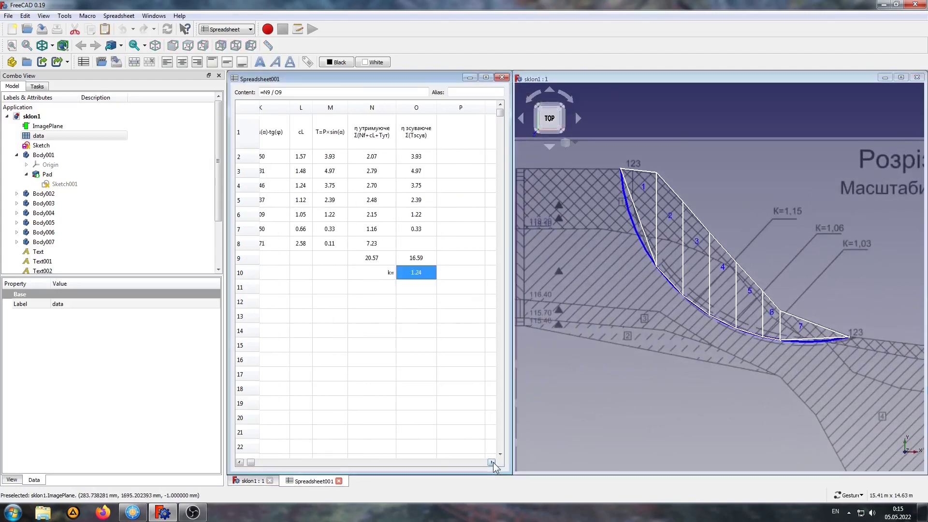
double_click(38, 136)
left_click_drag(321, 332, 364, 297)
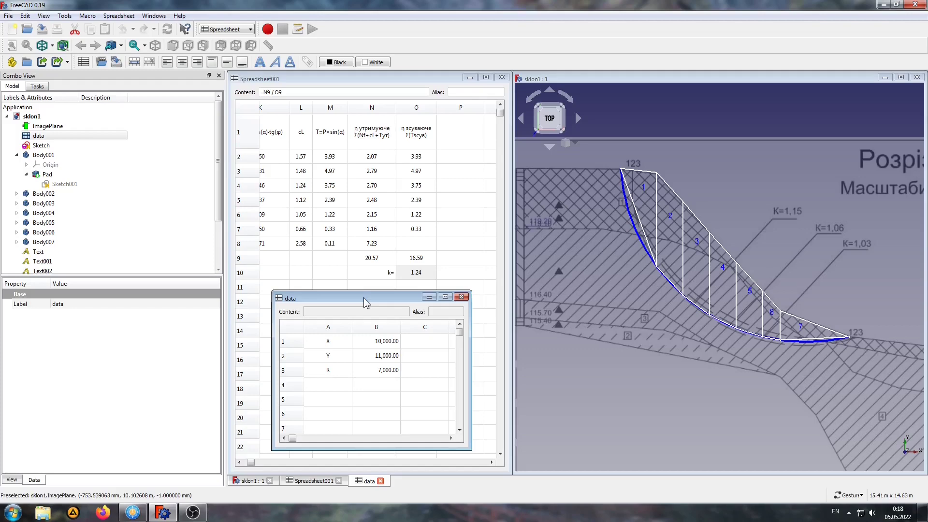
Set the slip circle's X value in cell B1 of the data spreadsheet to 11000
left_click(375, 341)
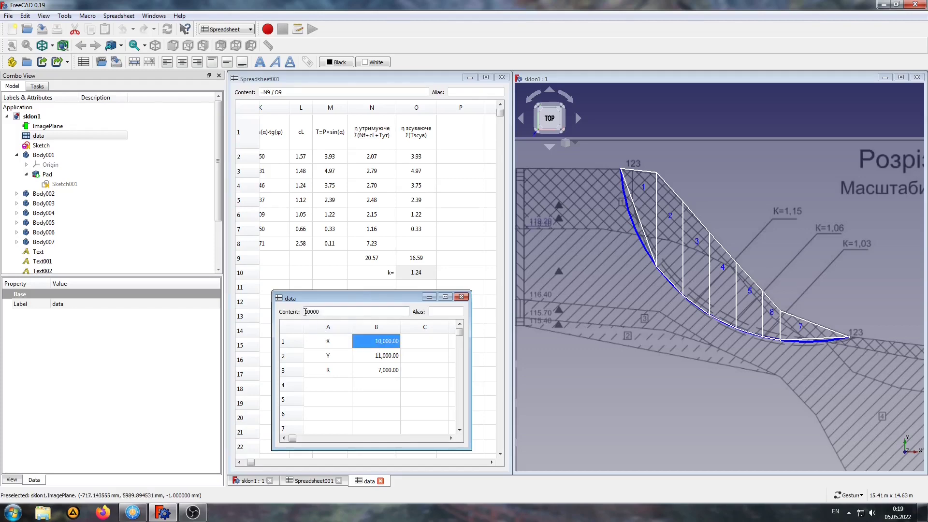
left_click(309, 311)
key("Delete")
type("1")
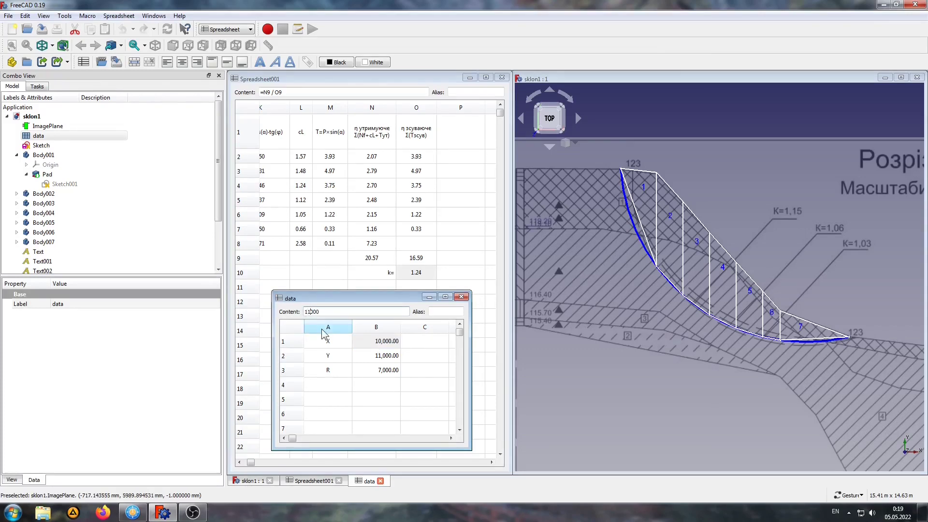
key("Return")
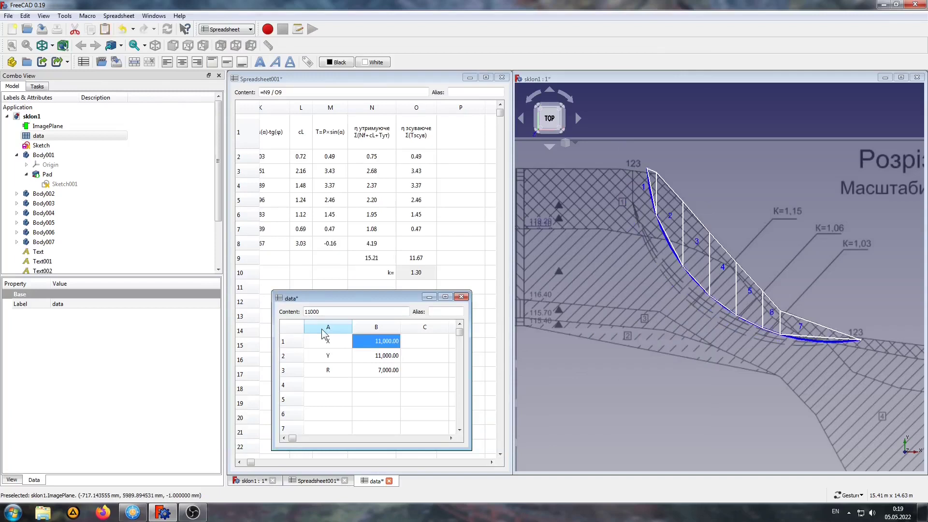
Set the slip circle's radius R in cell B3 of the data spreadsheet to 8000
left_click(376, 370)
left_click(308, 312)
key("Delete")
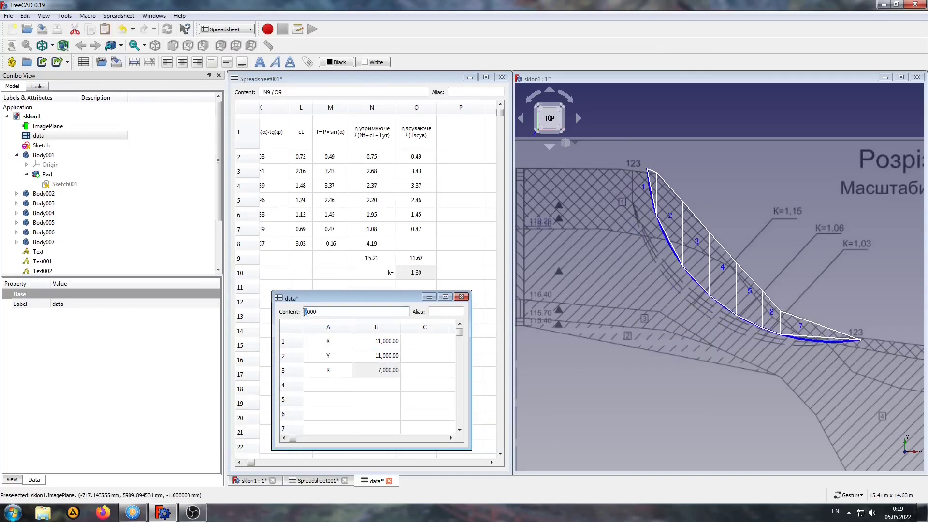
type("8")
key("Return")
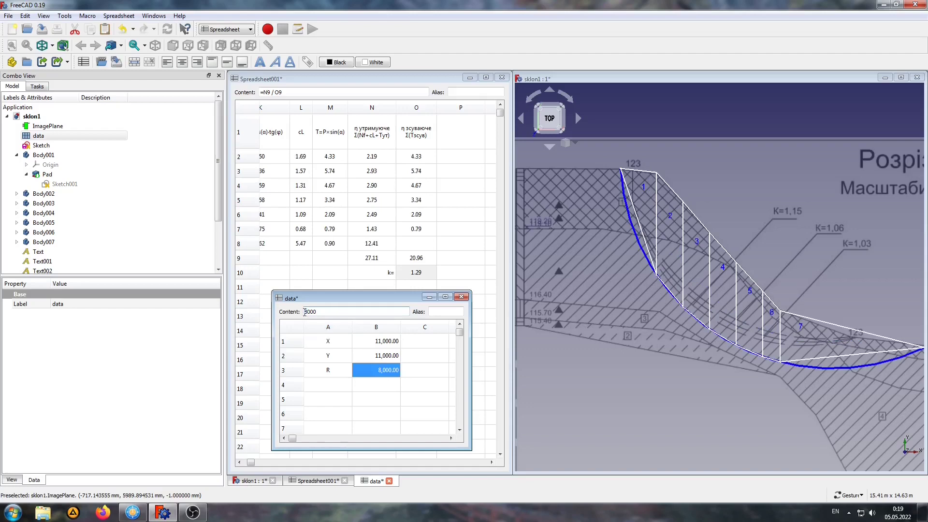
Set both the X value in B1 and the Y value in B2 of the data spreadsheet to 10000
left_click(376, 341)
left_click(309, 312)
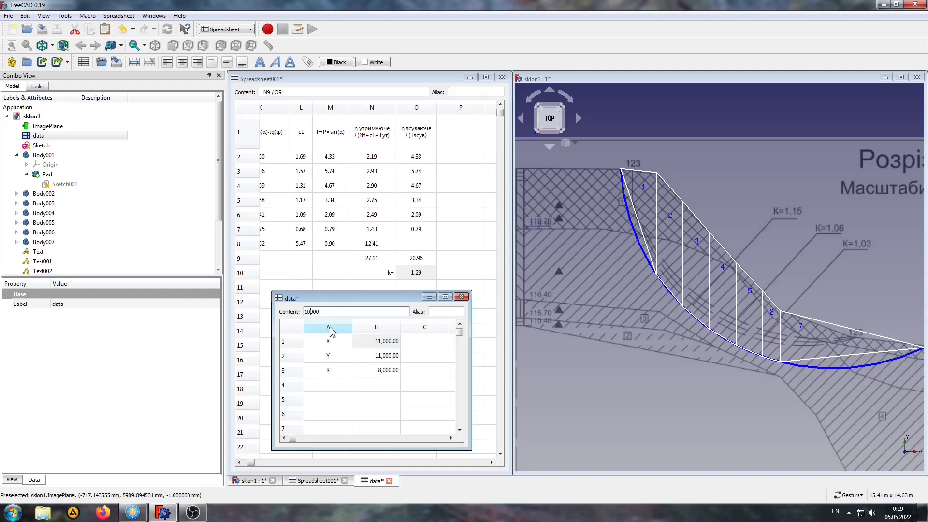
key("Return")
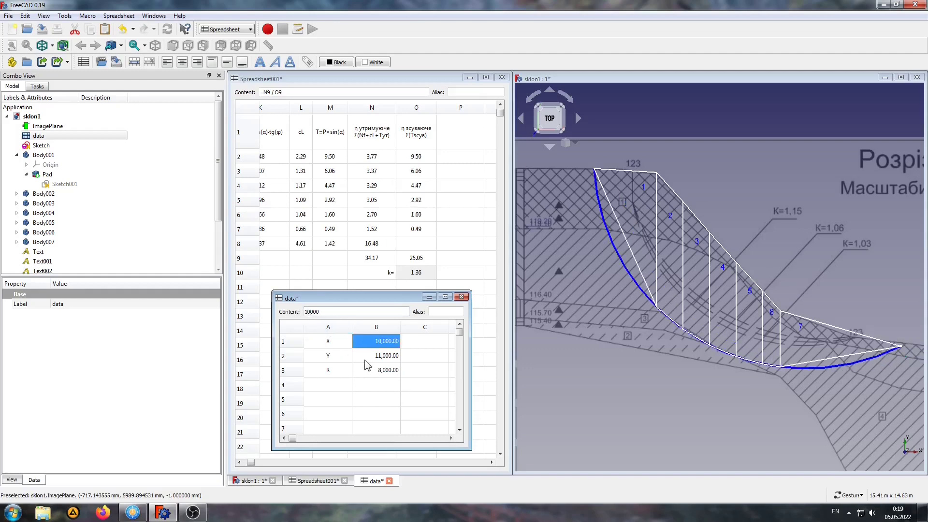
left_click(384, 375)
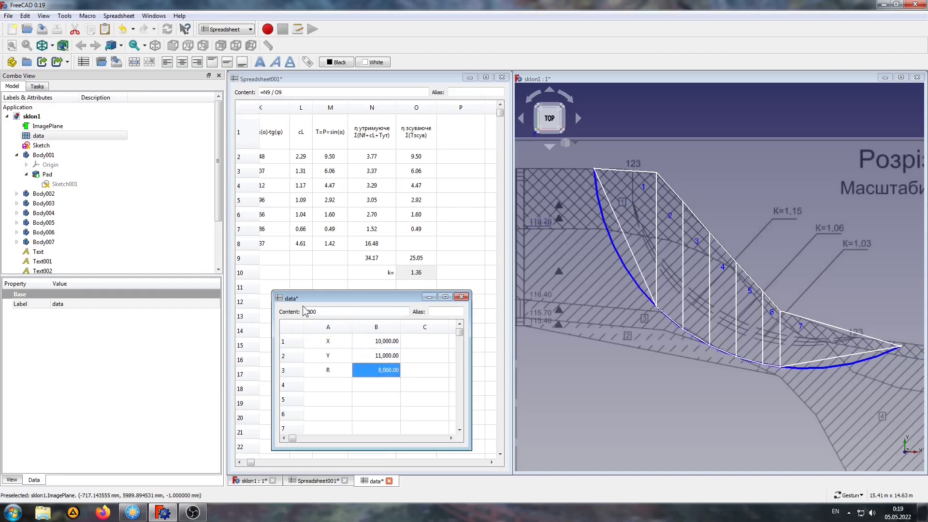
left_click(358, 354)
left_click(311, 312)
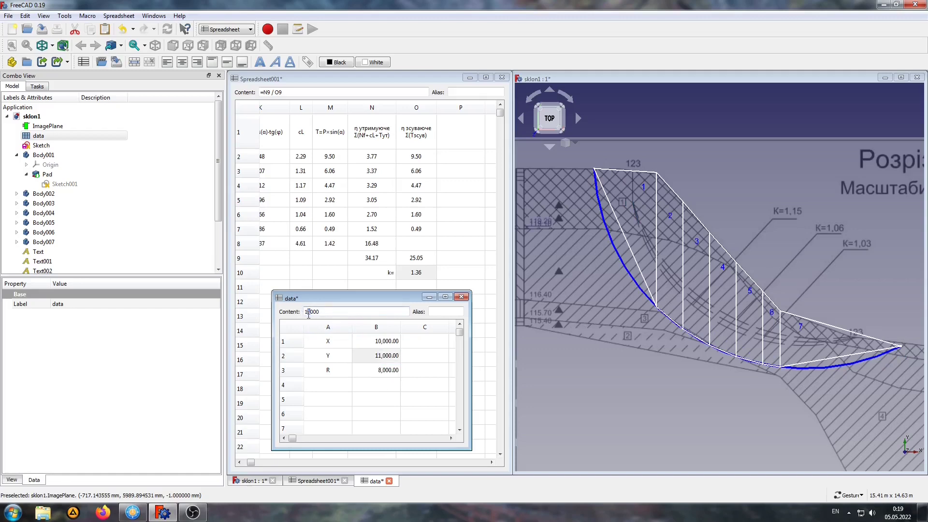
key("BackSpace")
type("0")
key("Return")
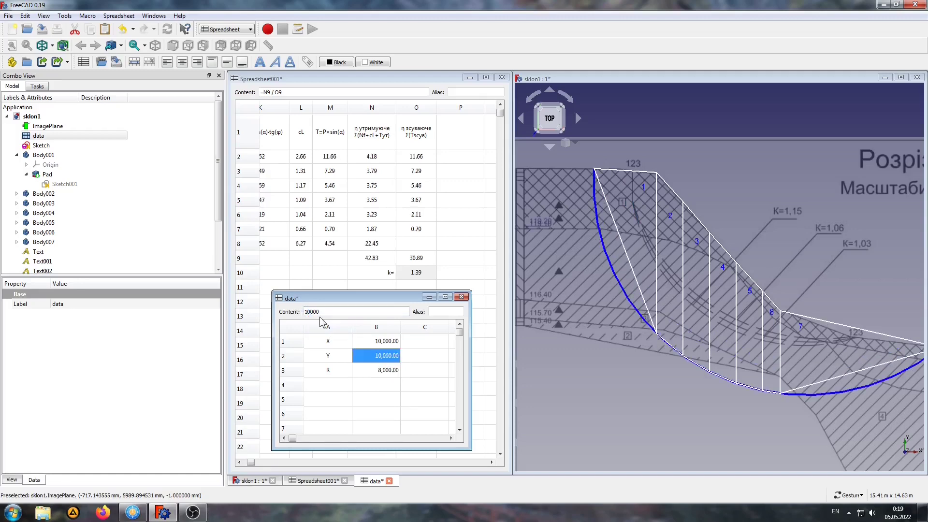
Set the radius R in B3 to 6000 and the X value in B1 to 9000
left_click(388, 377)
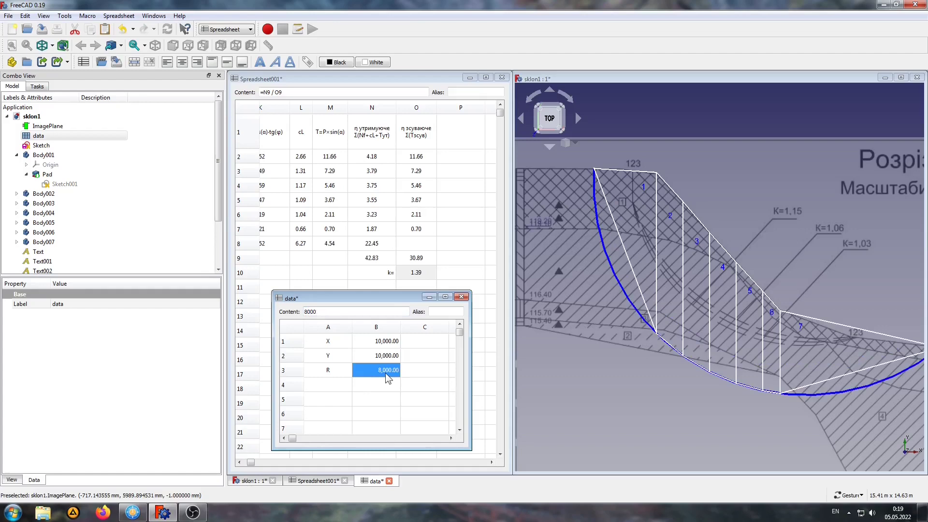
type("6000")
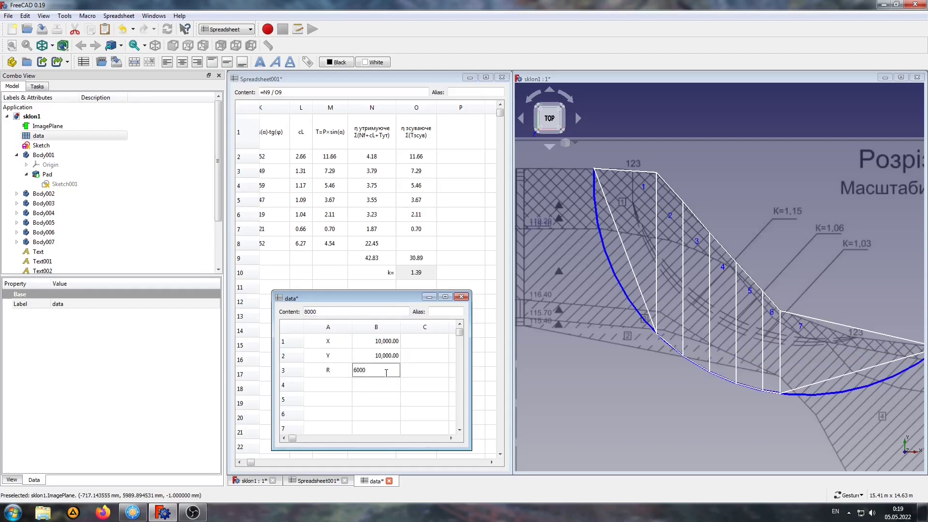
key("Return")
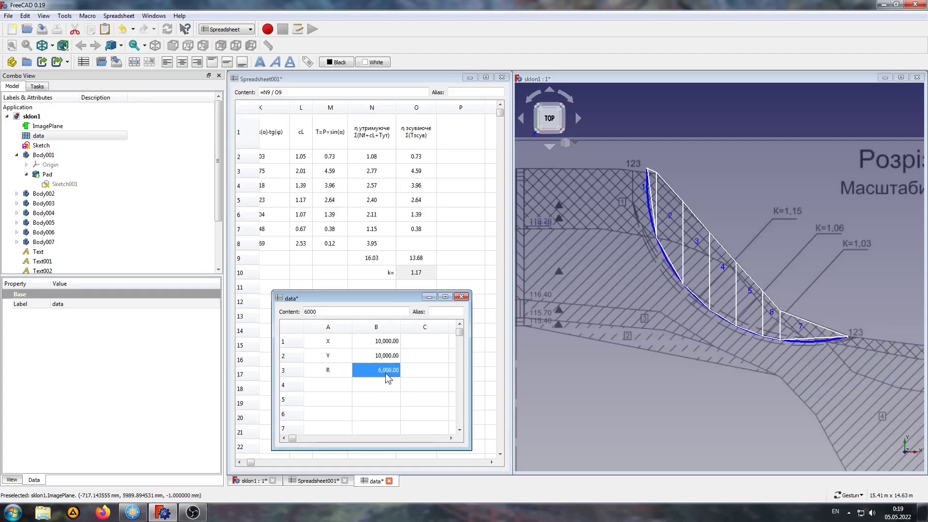
left_click(376, 344)
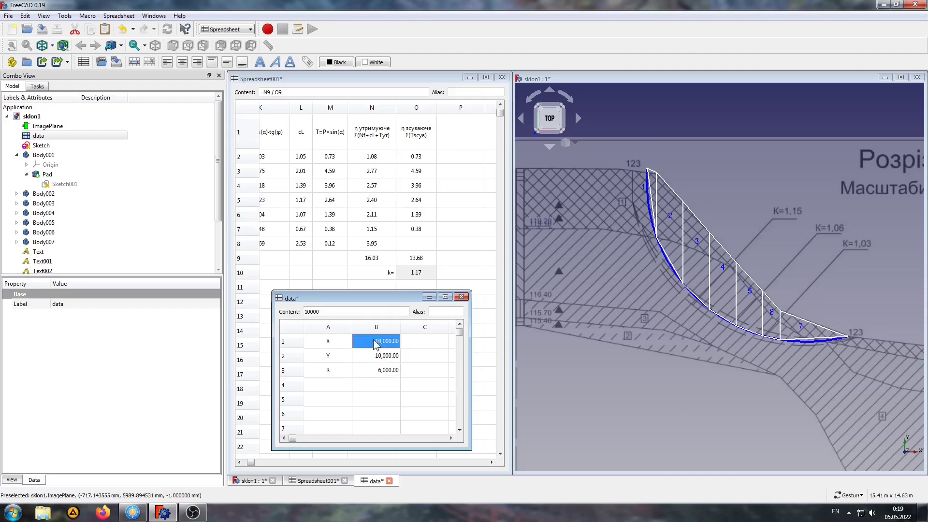
left_click_drag(311, 315, 300, 315)
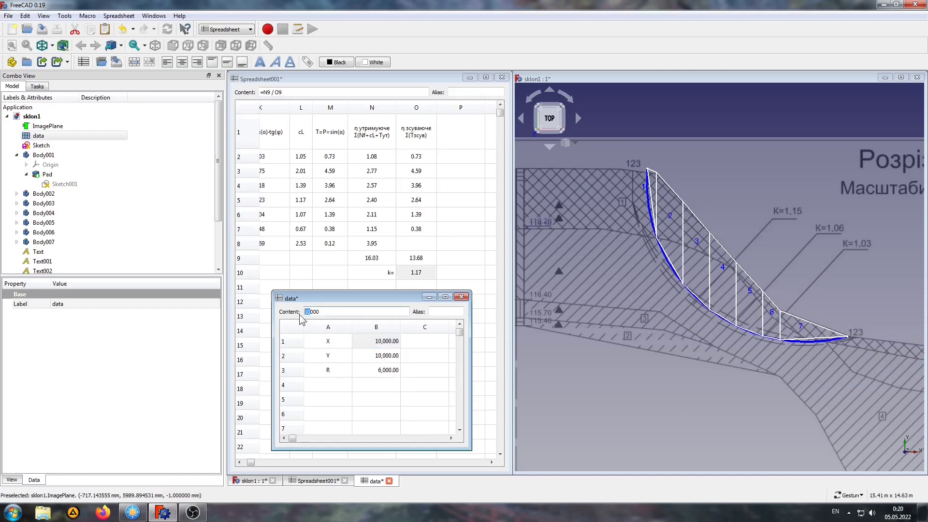
type("90")
key("Return")
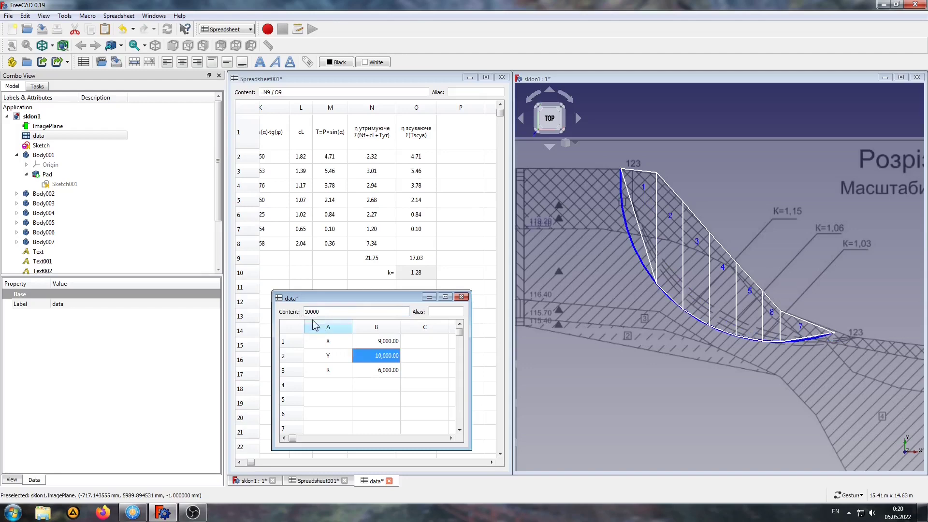
Set the slip circle's X value in cell B1 of the data spreadsheet to 9500
left_click(379, 341)
left_click(310, 312)
left_click_drag(310, 313, 312, 313)
type("5")
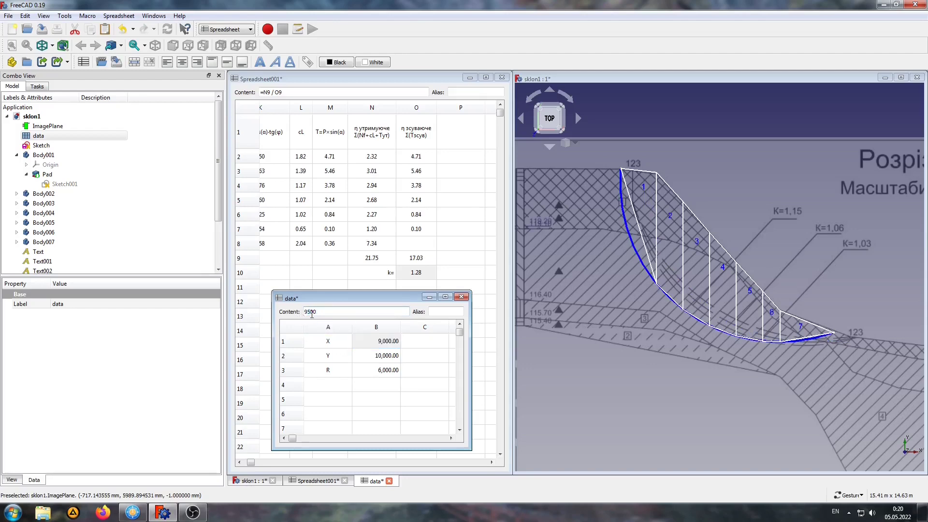
key("Return")
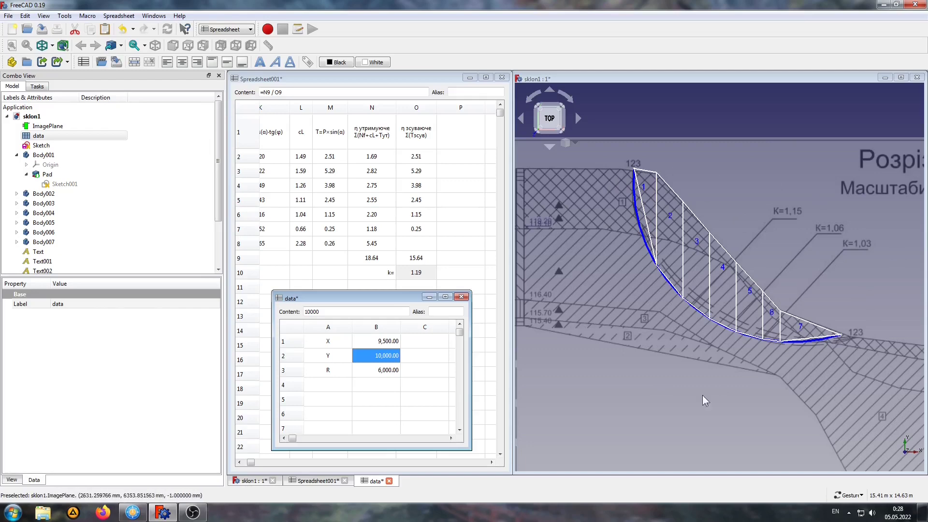
Set both the X value in B1 and the Y value in B2 of the data spreadsheet to 9700
left_click(383, 341)
left_click(383, 342)
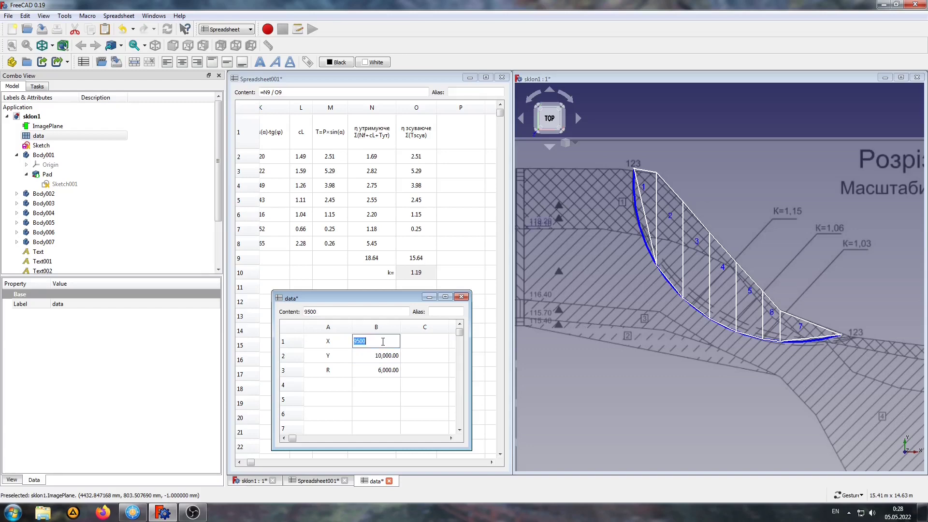
left_click(359, 340)
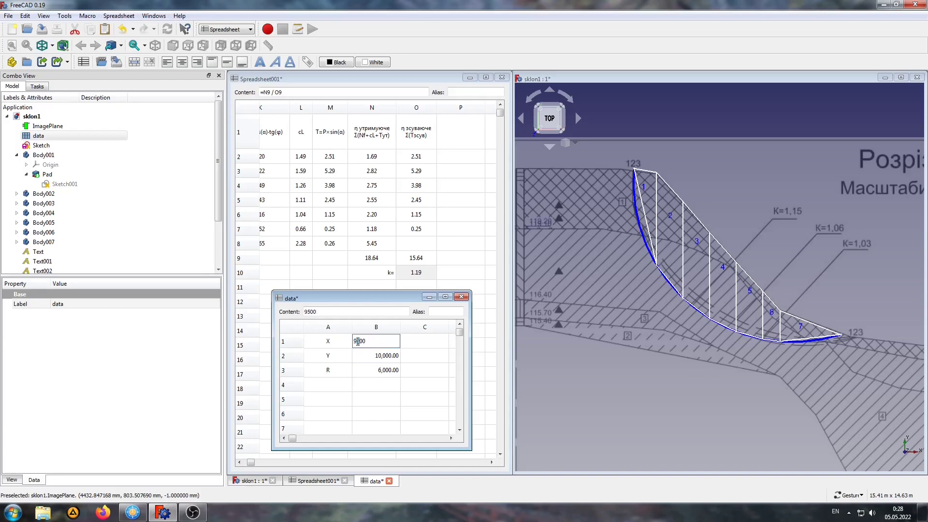
type("7")
left_click(382, 360)
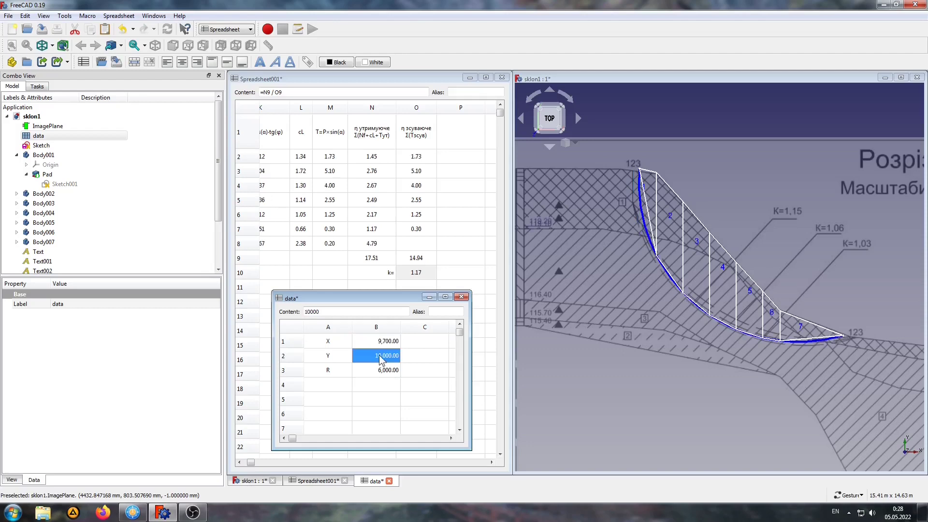
left_click(382, 359)
left_click_drag(359, 355, 353, 356)
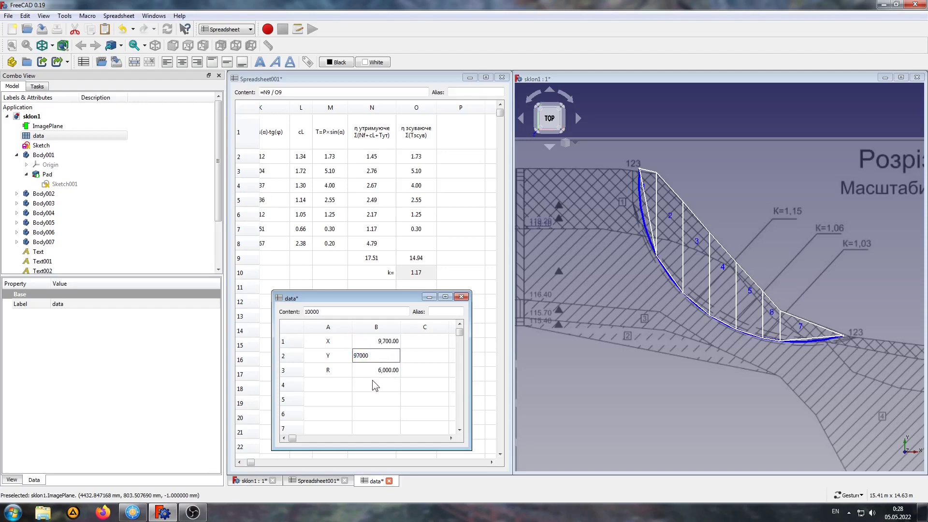
key("Return")
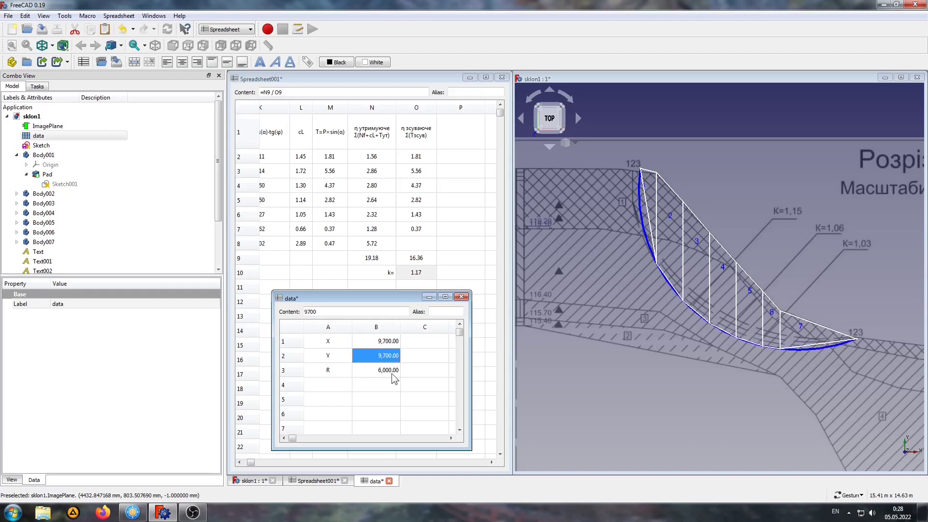
Set the slip circle's radius R in cell B3 of the data spreadsheet to 5700
left_click(393, 375)
double_click(387, 373)
left_click_drag(360, 370, 352, 371)
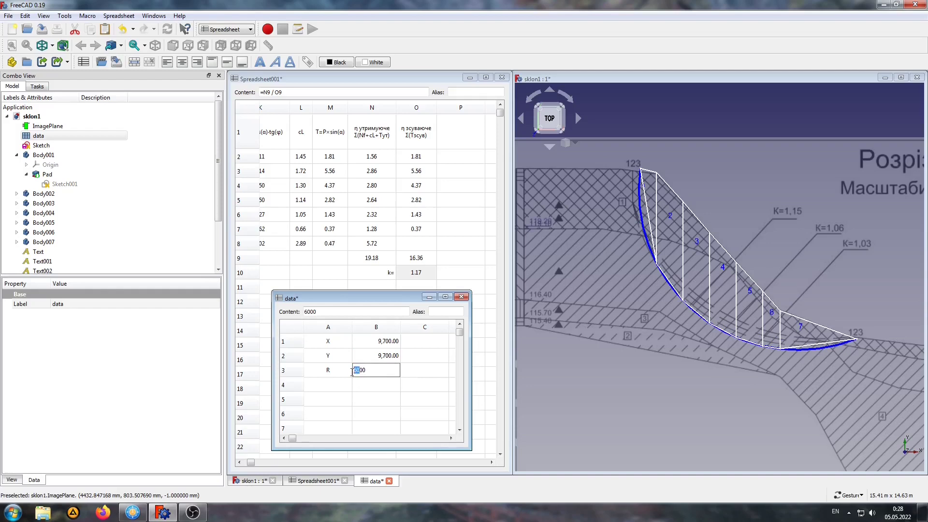
type("57")
key("Return")
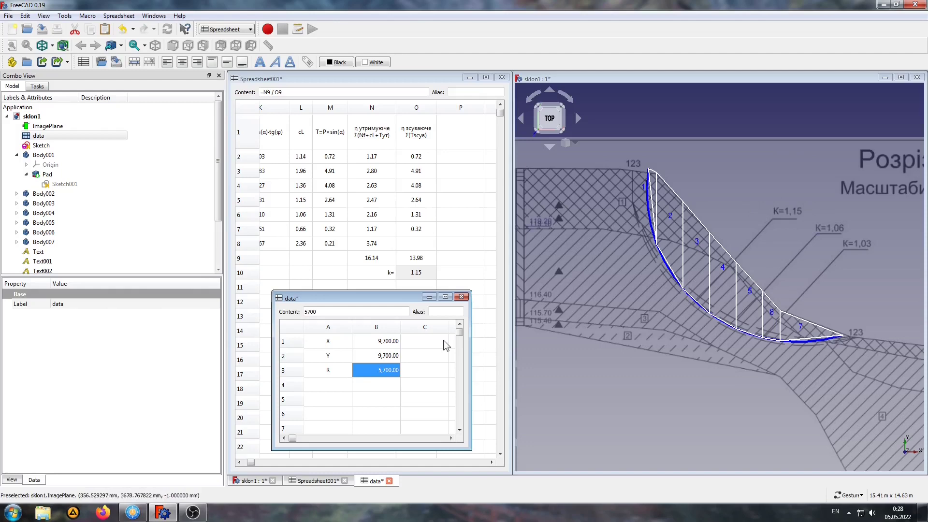
Examine the borehole's groundwater level marks on the section drawing and compare the slip circle with the drawn K curves
scroll(590, 270, "up", 6)
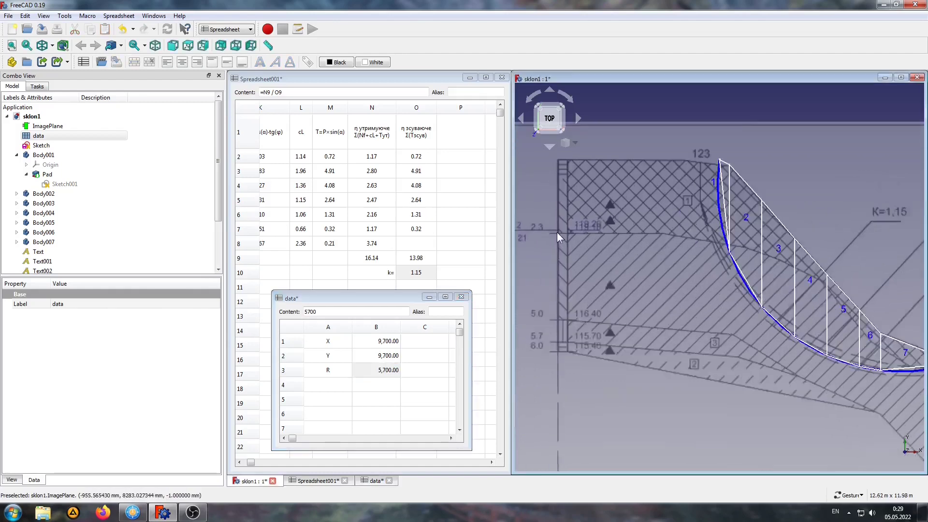
right_click_drag(596, 254, 700, 272)
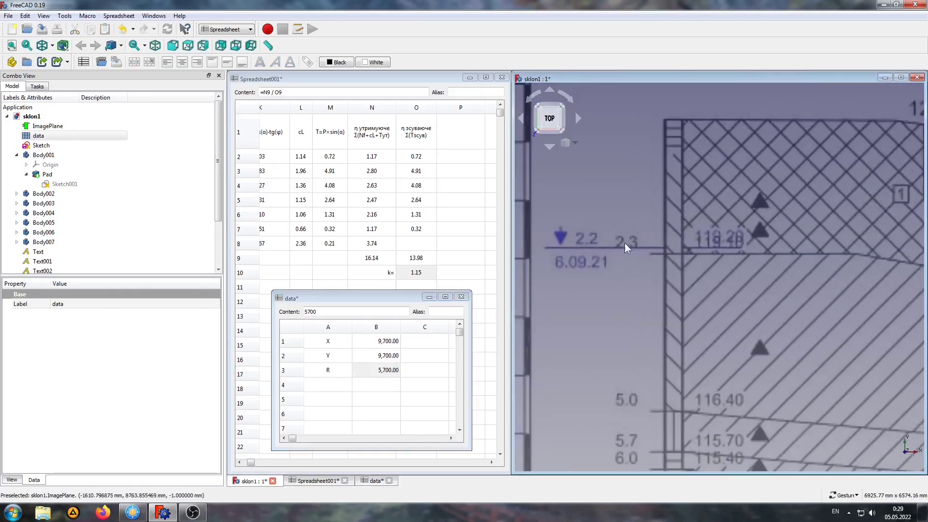
scroll(639, 245, "down", 1)
scroll(639, 245, "down", 3)
right_click_drag(820, 341, 661, 335)
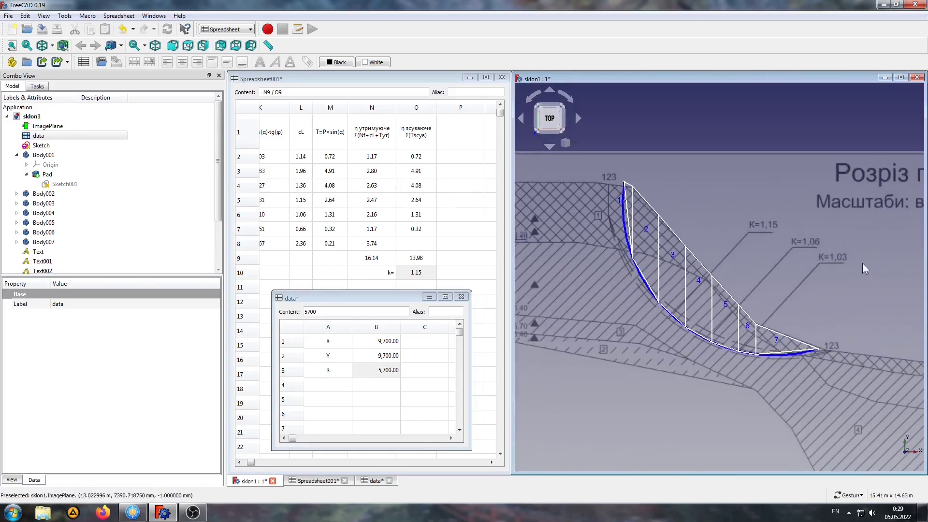
scroll(727, 318, "down", 2)
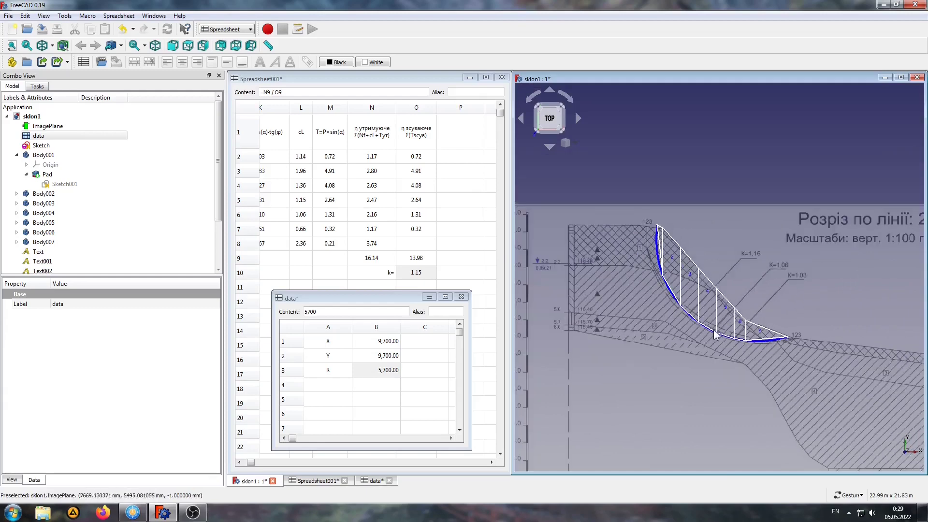
scroll(692, 347, "up", 1)
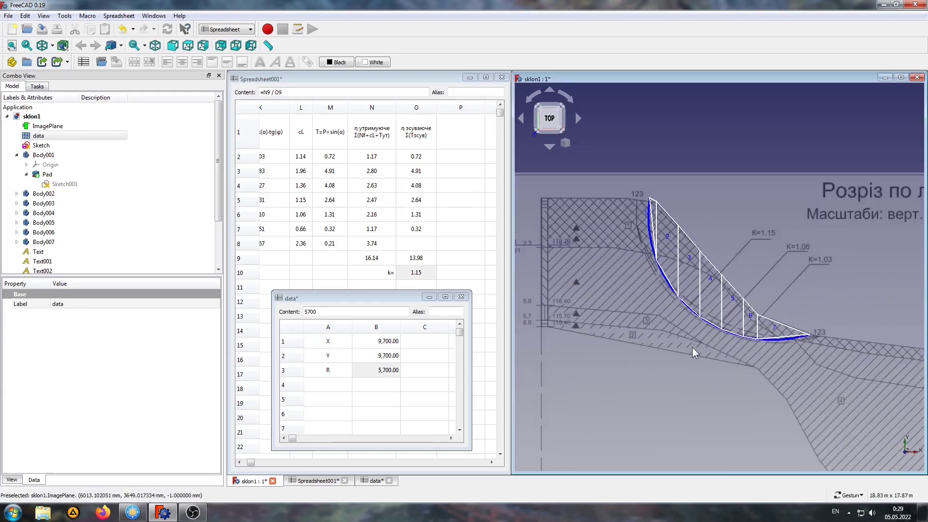
scroll(692, 347, "up", 1)
mouse_move(685, 325)
right_mouse_down()
mouse_move(644, 347)
mouse_move(657, 335)
right_mouse_up()
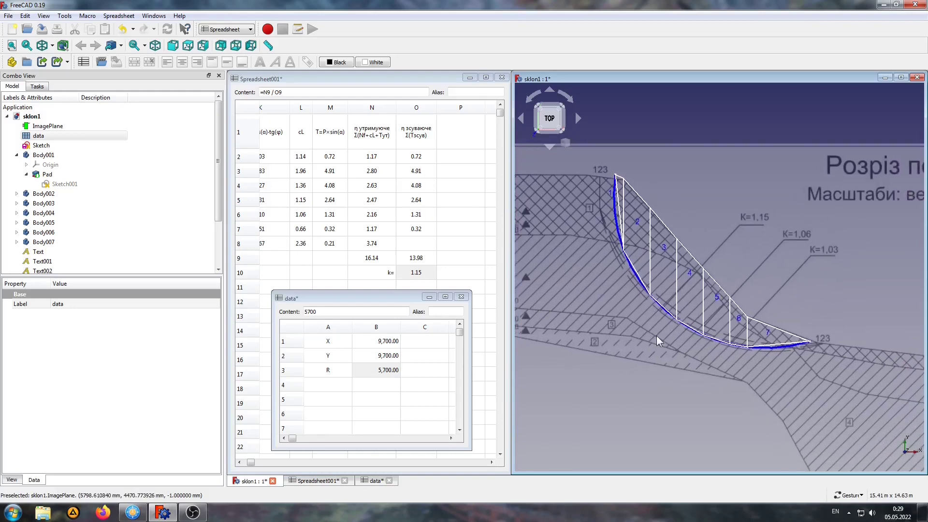